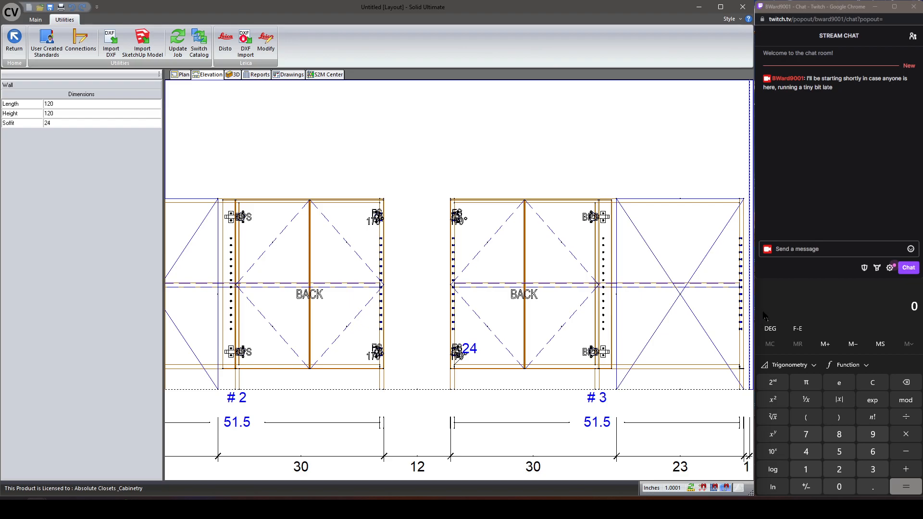
Examine the hinge annotations and dimensions of blind corner base cabinets #2 and #3 in the wall elevation
mouse_move(756, 311)
mouse_down()
mouse_move(742, 311)
mouse_move(757, 311)
mouse_up()
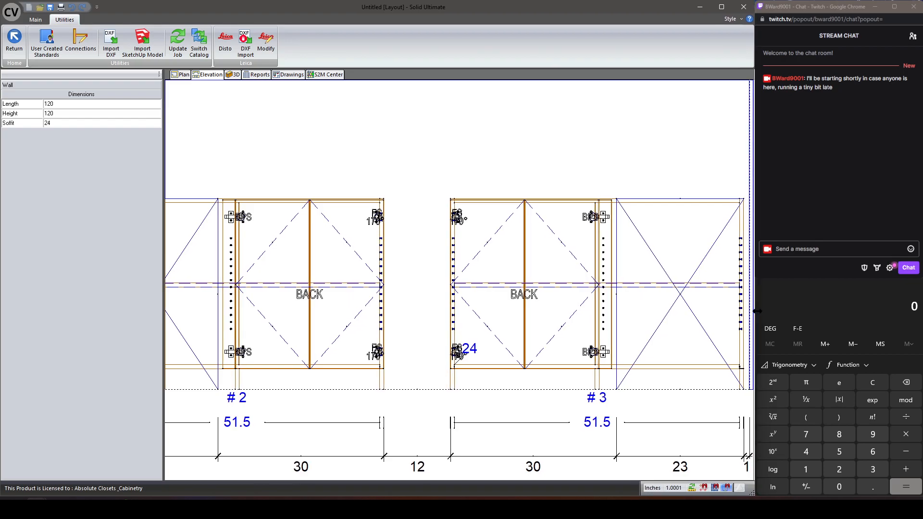
click(422, 441)
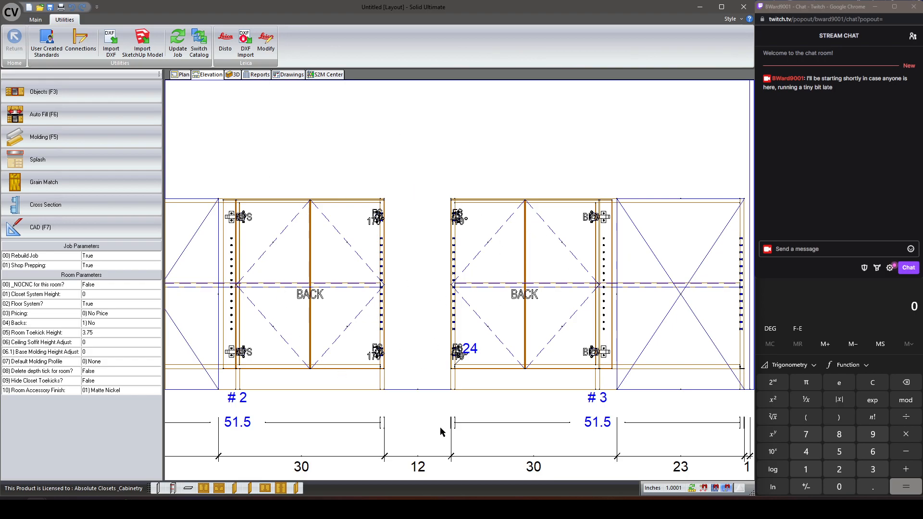
scroll(439, 427, down, 1)
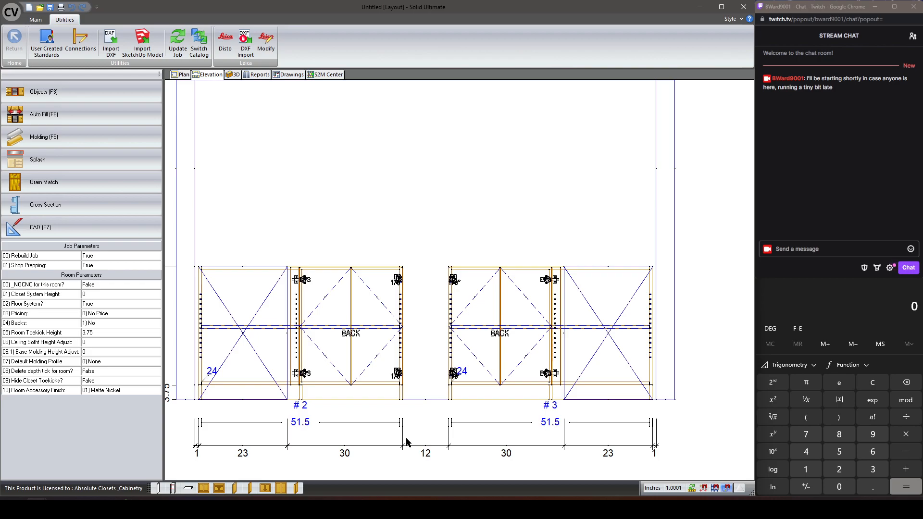
scroll(398, 279, up, 5)
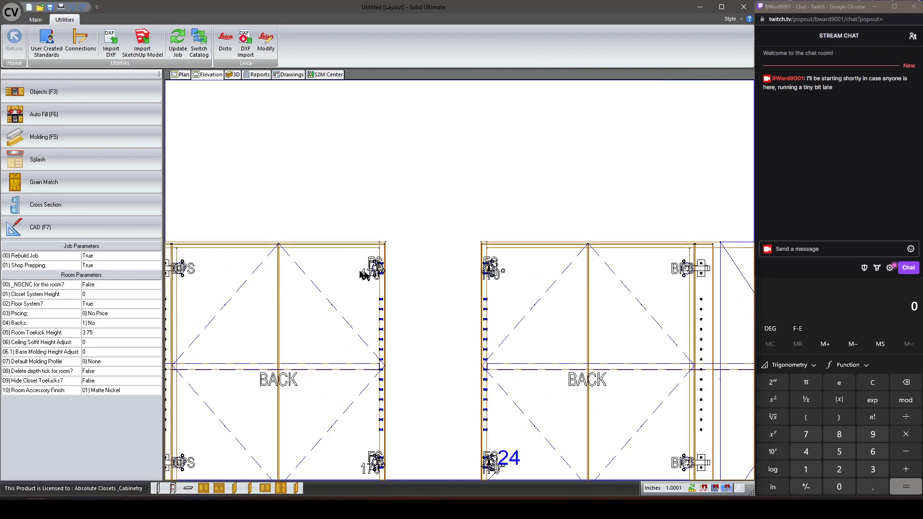
scroll(346, 268, down, 3)
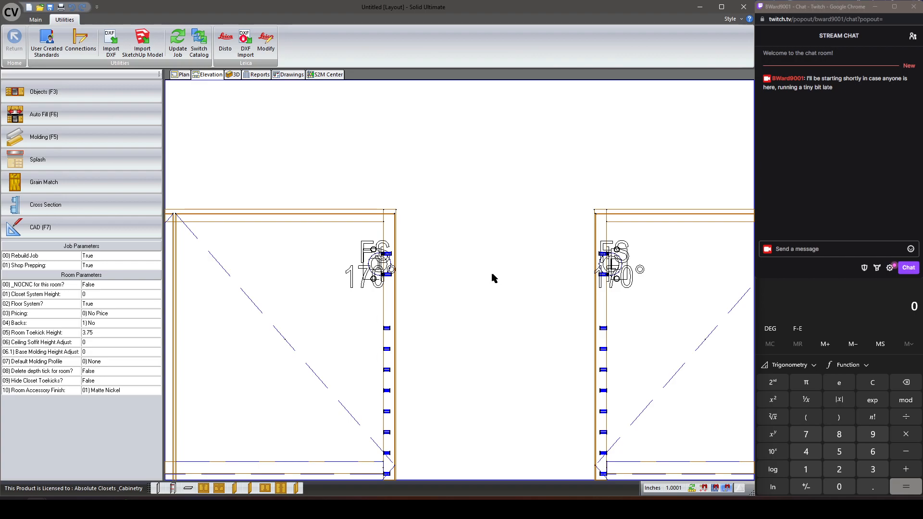
scroll(533, 275, down, 4)
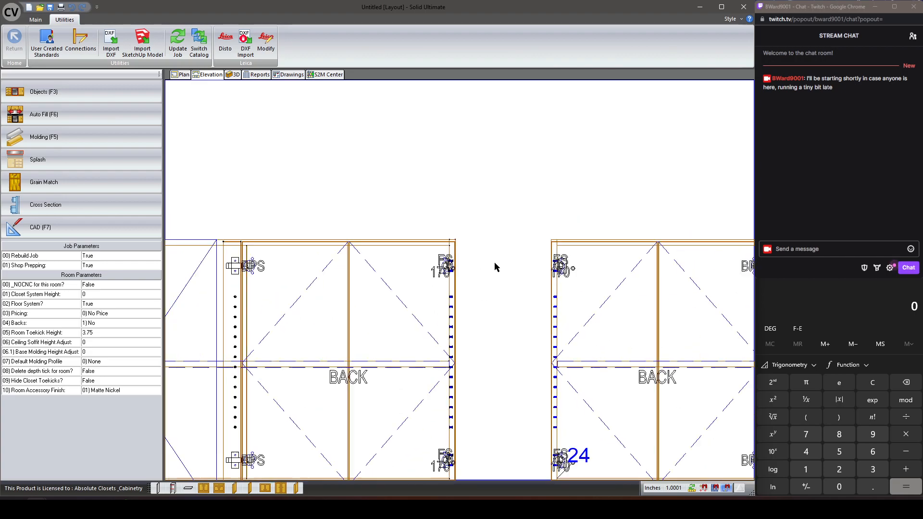
scroll(309, 217, down, 1)
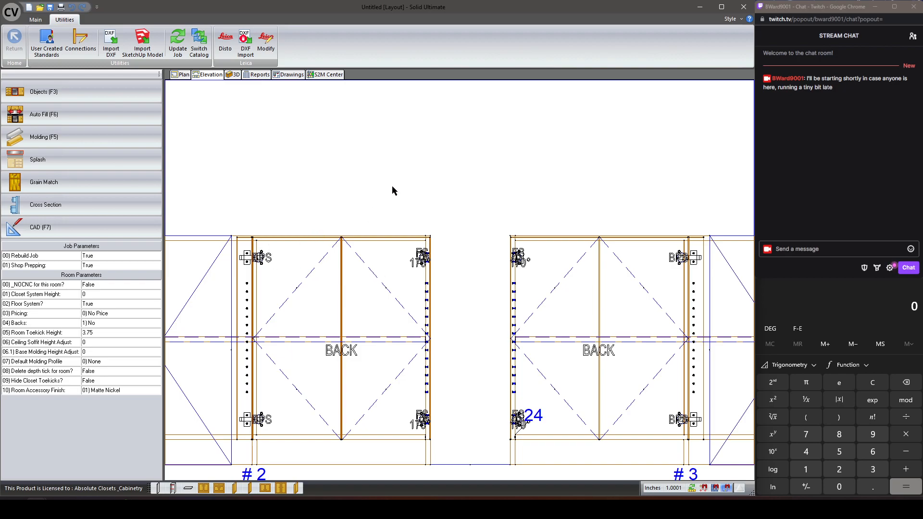
middle_drag(490, 327, 470, 288)
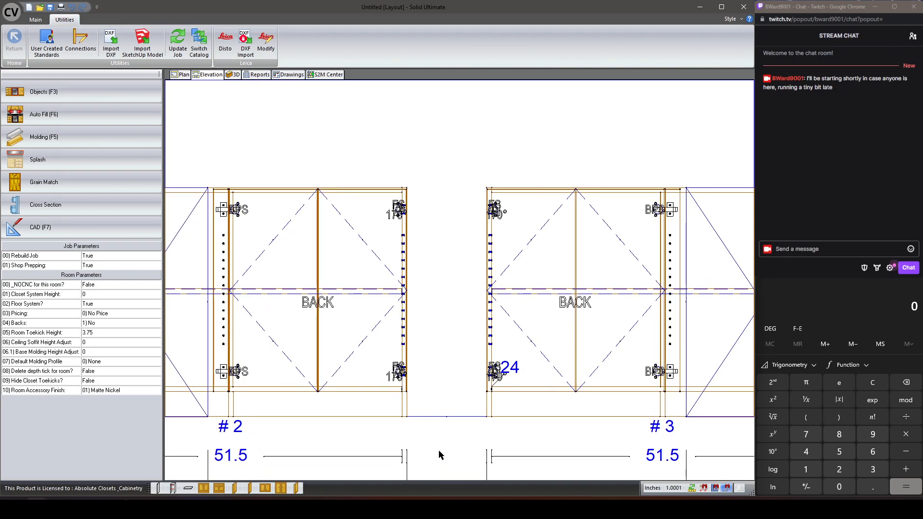
Send the current wall elevation to a drawing and return to the elevation with the wall selected
right_click(395, 451)
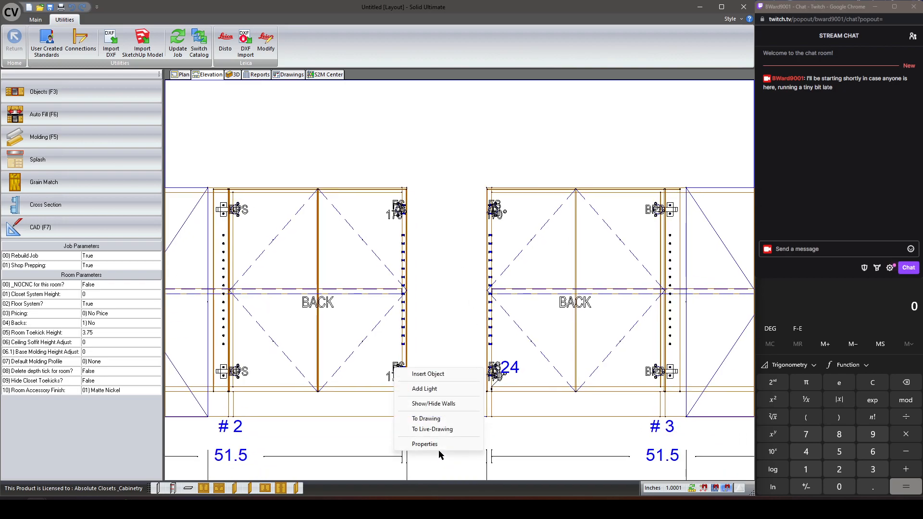
click(441, 420)
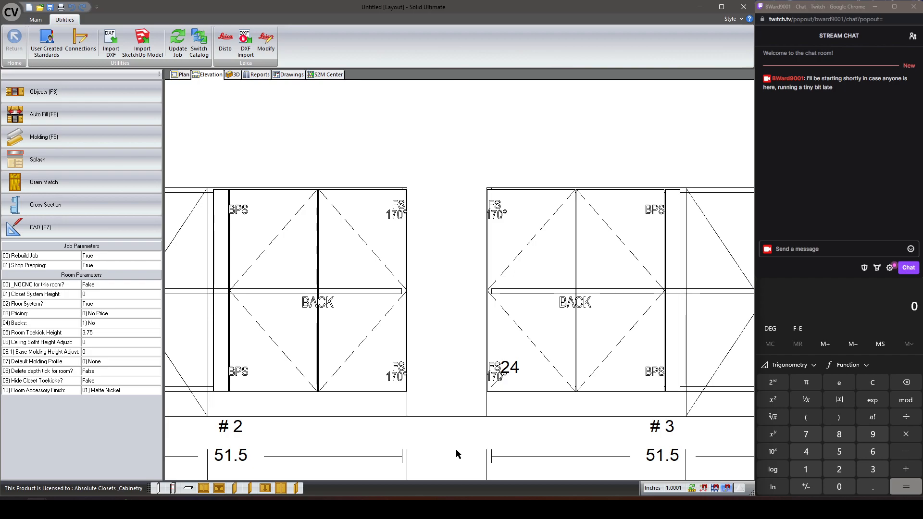
click(466, 423)
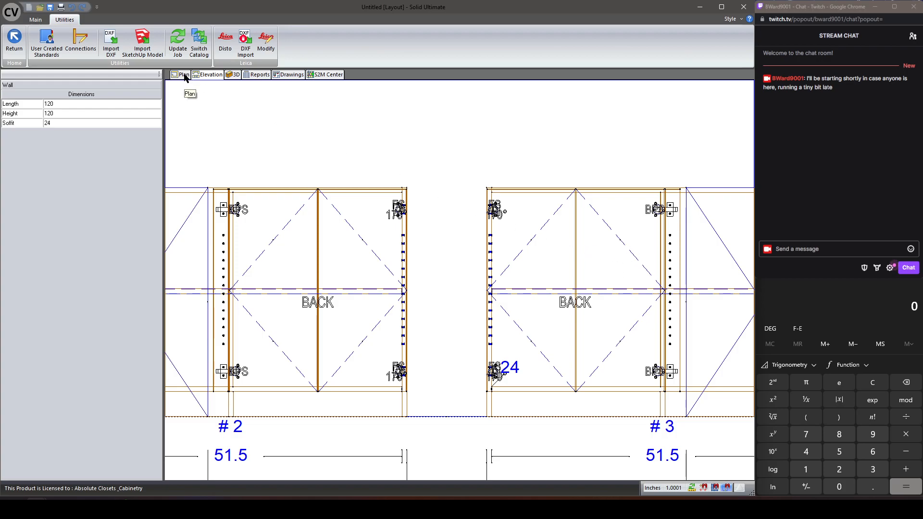
Select base cabinet #2 and inspect the BPS and FS 170° hinge annotations at both ends of its pair doors
click(318, 218)
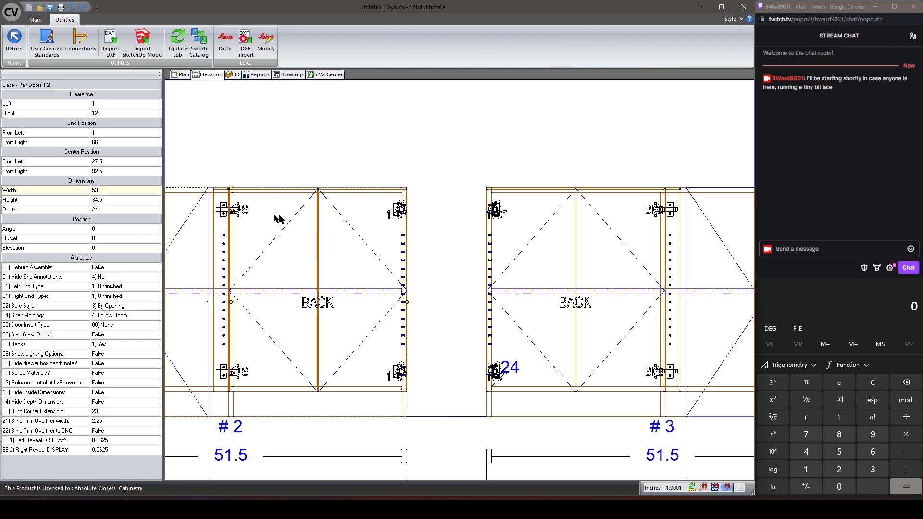
scroll(283, 220, up, 5)
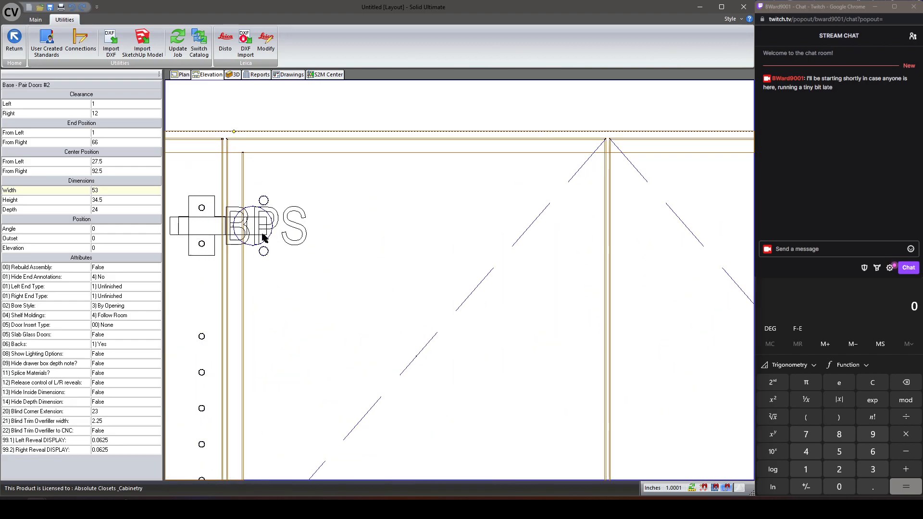
scroll(266, 237, down, 4)
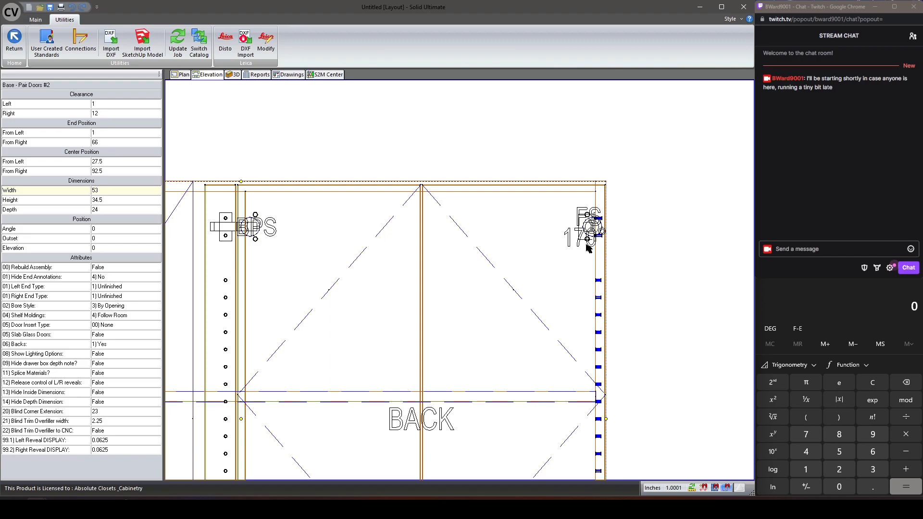
scroll(457, 249, down, 3)
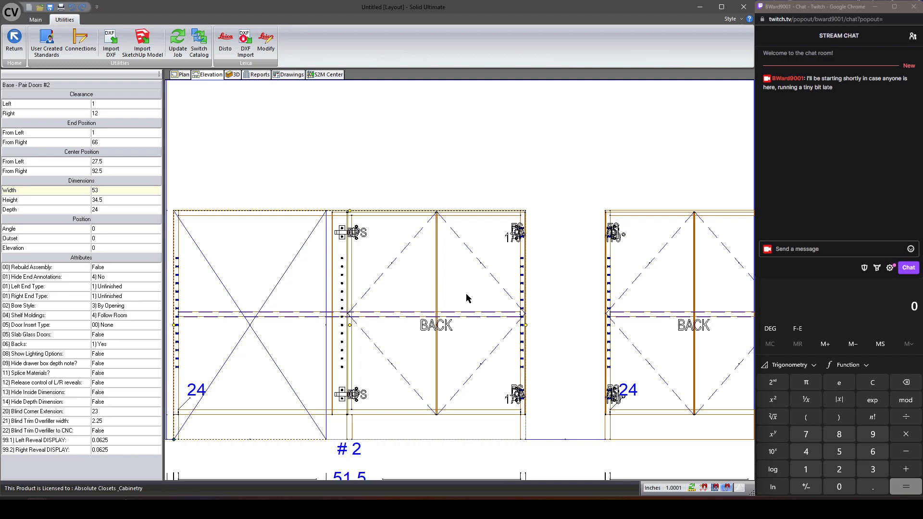
scroll(411, 307, down, 1)
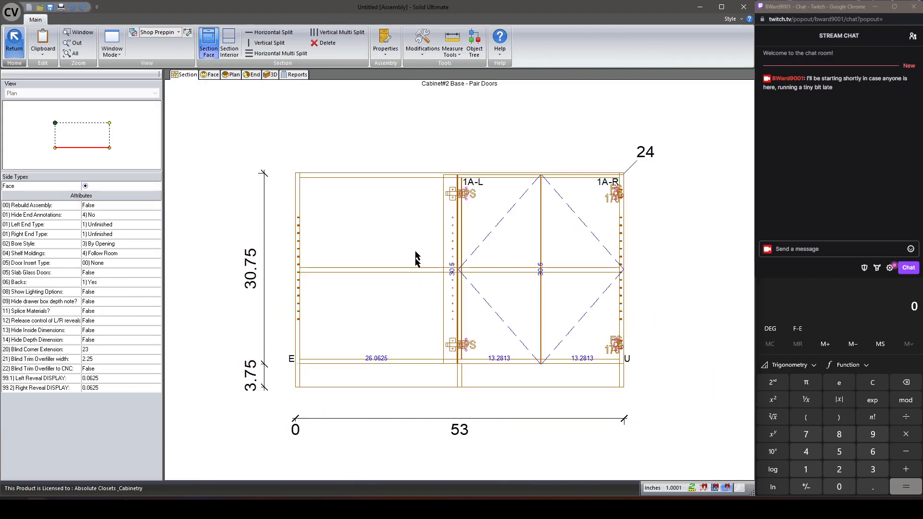
Check the hinge and hinge plate assigned in the door properties of cabinet #2's pair doors, then close them without changes
double_click(547, 252)
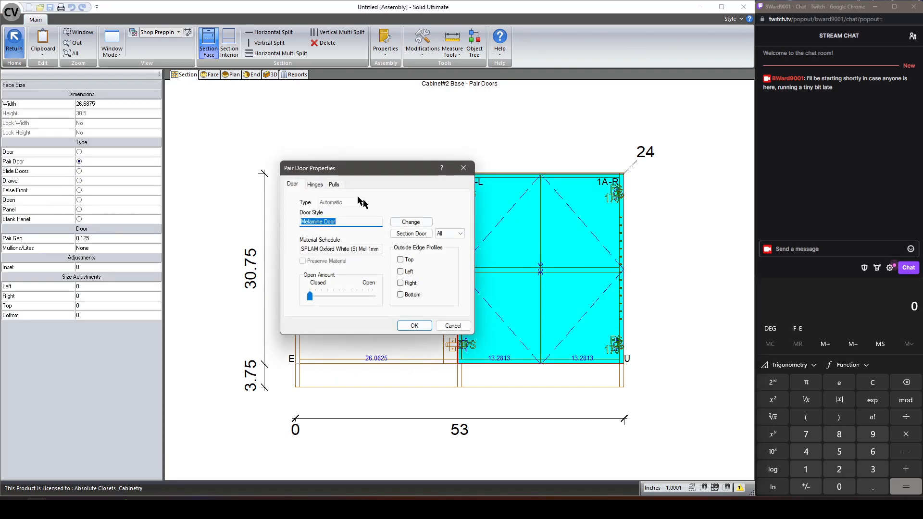
click(315, 186)
drag(310, 217, 406, 216)
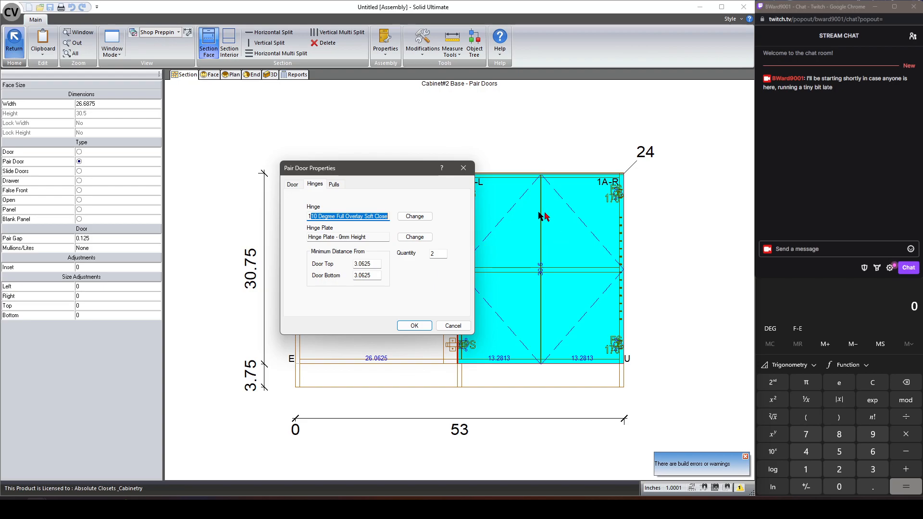
click(367, 237)
click(453, 326)
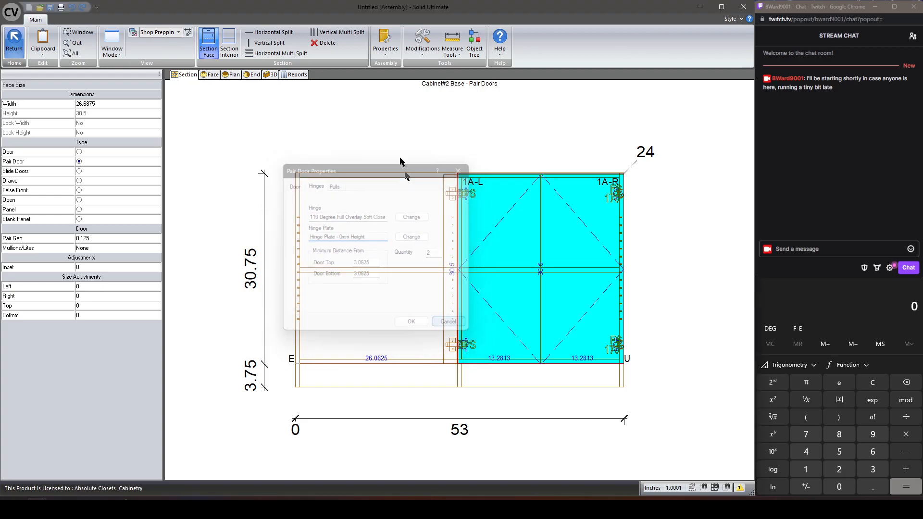
Review the hinge, hinge plate and hinge annotation entries in cabinet #2's parts report
click(296, 75)
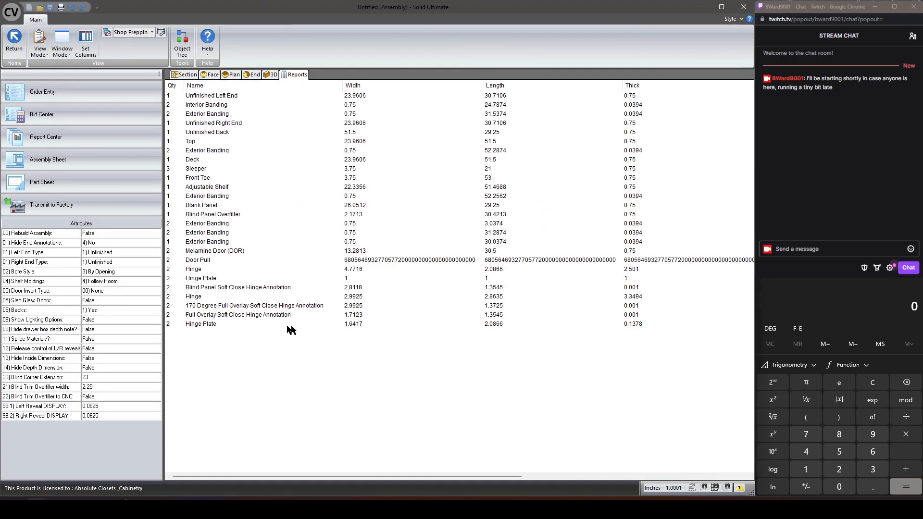
click(230, 316)
click(232, 307)
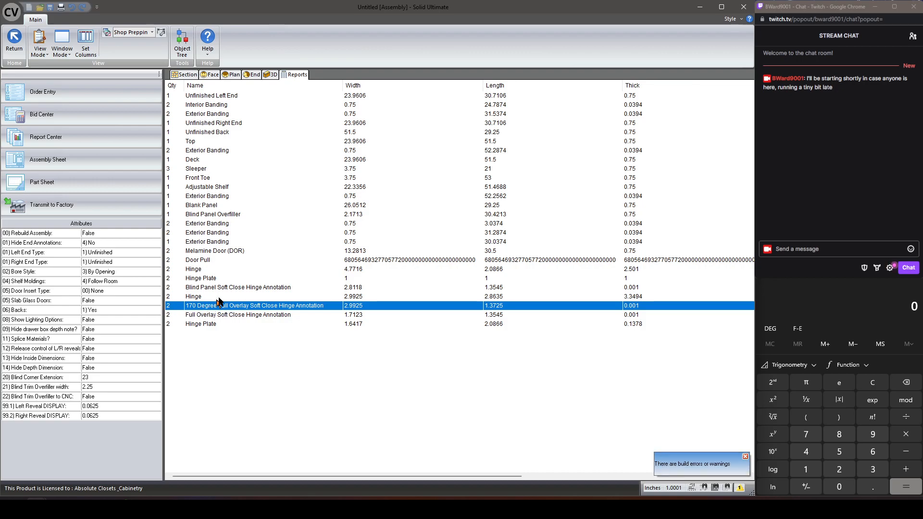
click(212, 264)
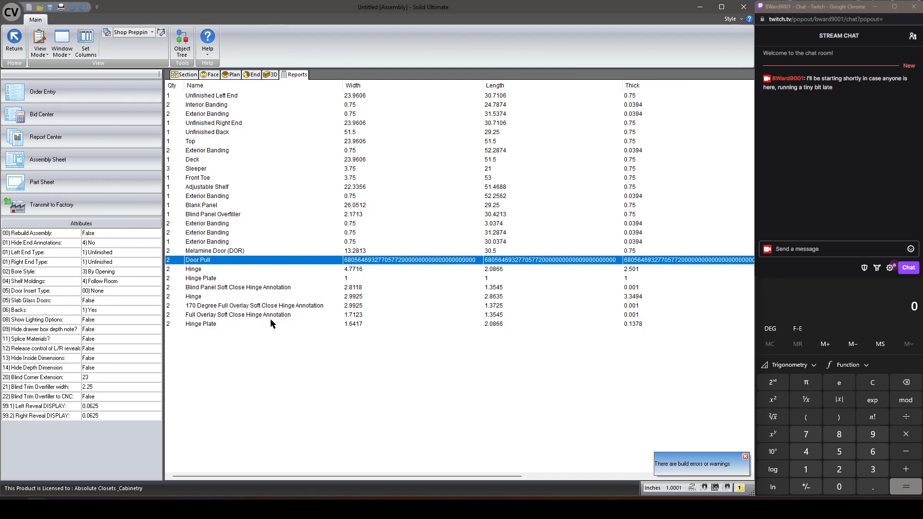
click(253, 308)
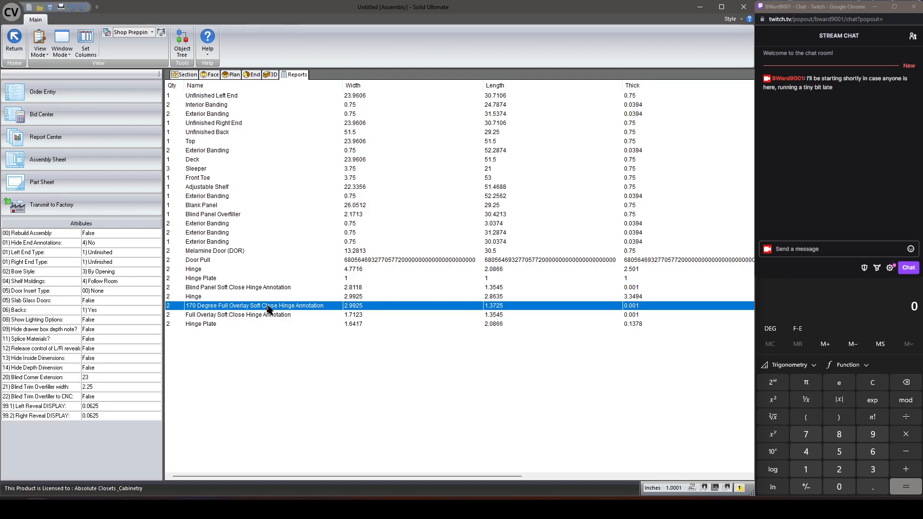
click(217, 288)
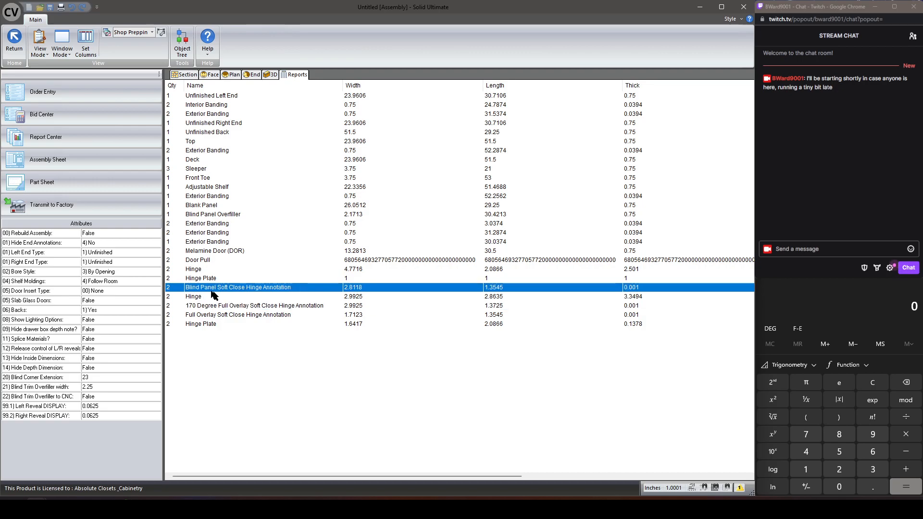
click(196, 270)
click(196, 270)
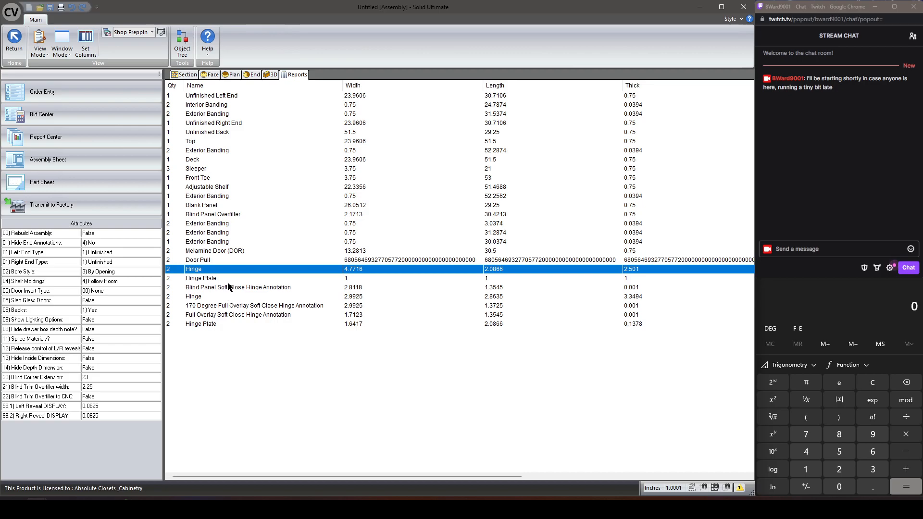
click(229, 287)
click(230, 307)
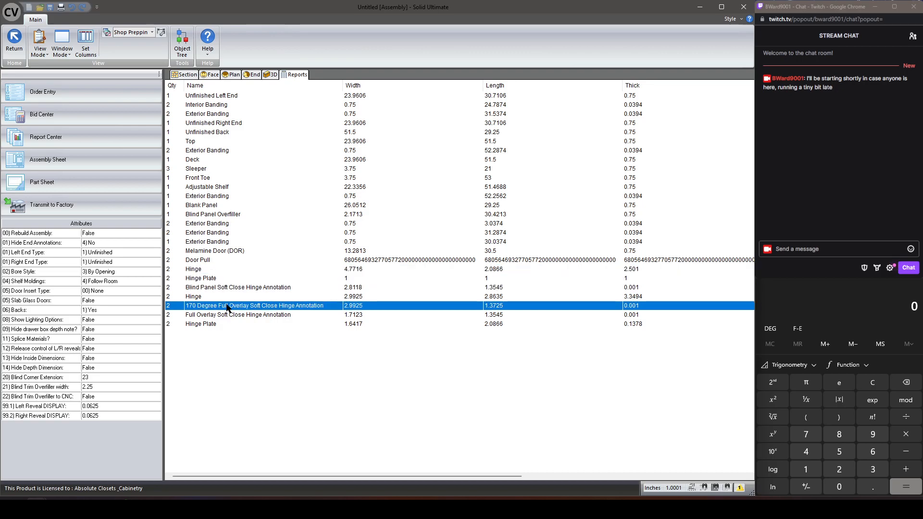
View cabinet #2's face and its pair door section, then return to the room layout
click(210, 75)
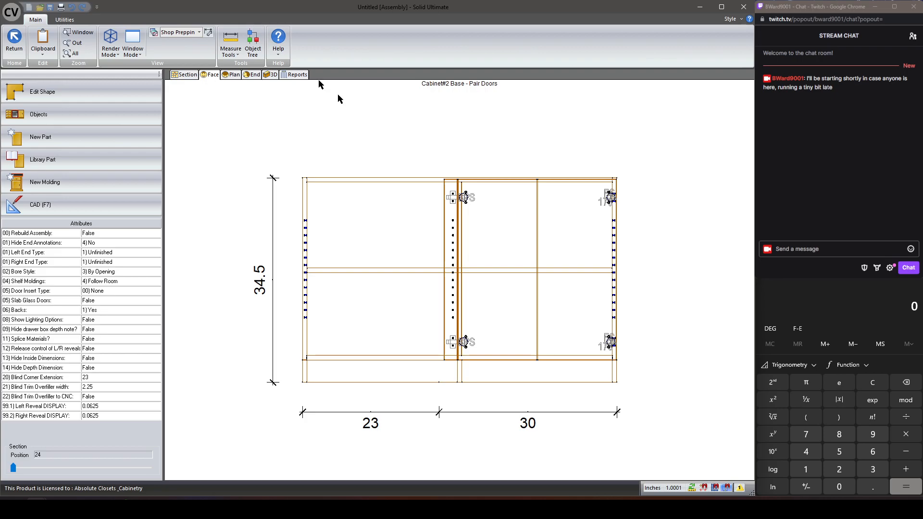
click(186, 74)
click(522, 231)
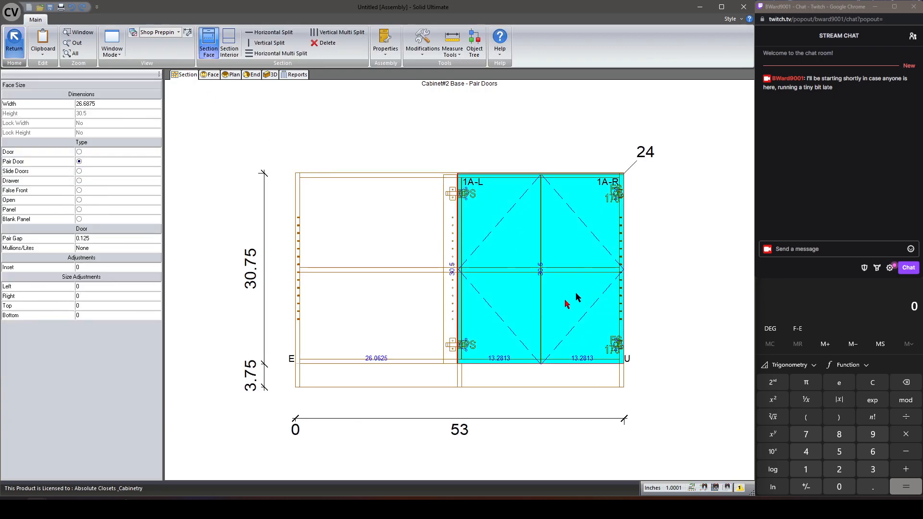
click(643, 230)
click(14, 38)
click(14, 37)
Compare the hinge annotations on cabinets #2 and #3 in the elevation, selecting cabinet #3
scroll(355, 248, up, 3)
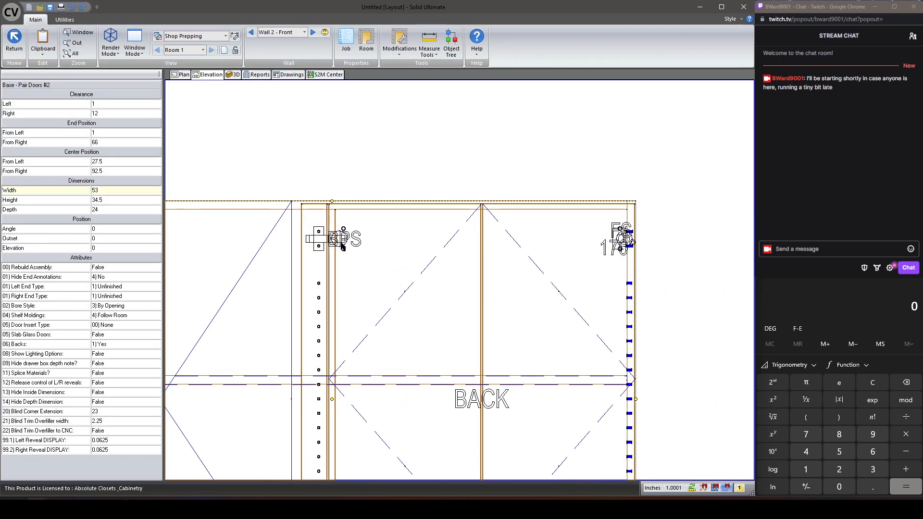
scroll(332, 247, down, 2)
scroll(505, 248, up, 3)
scroll(409, 242, down, 3)
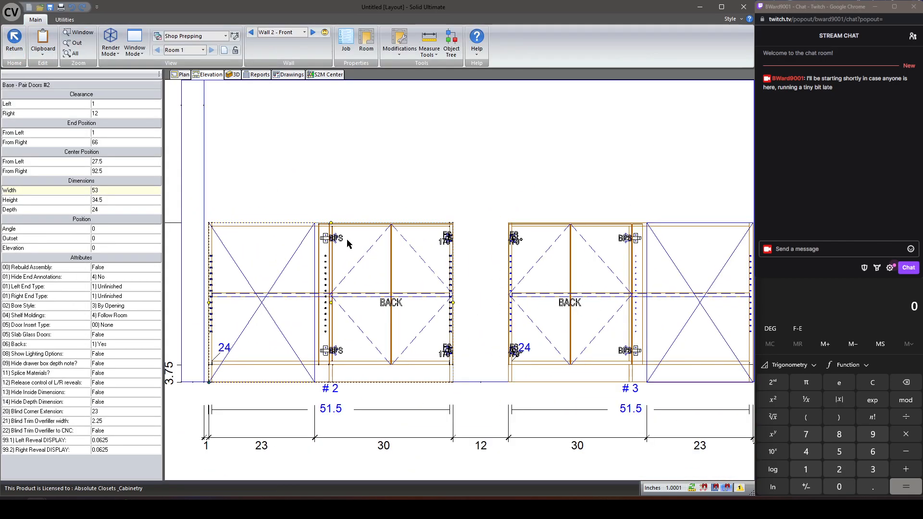
click(607, 275)
scroll(472, 256, up, 4)
scroll(253, 194, up, 1)
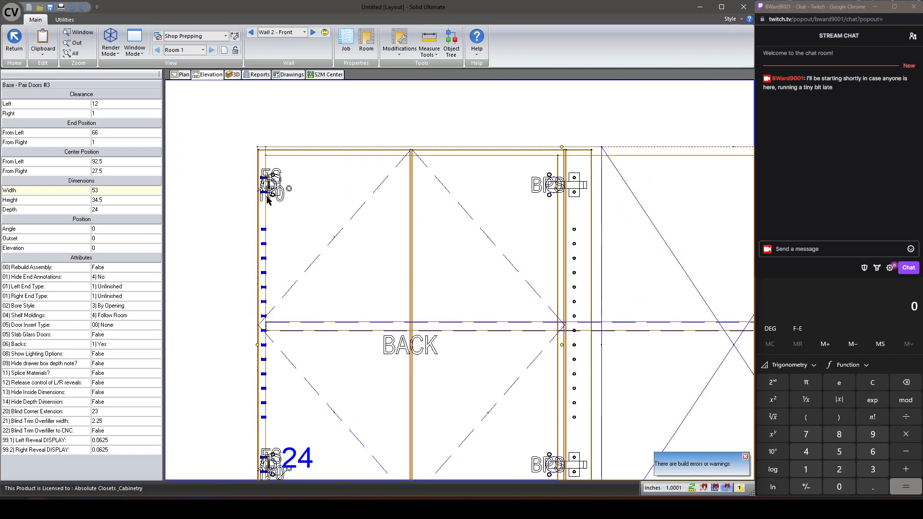
Open cabinet #3's assembly and change its pair door section to a single door
double_click(429, 253)
click(372, 229)
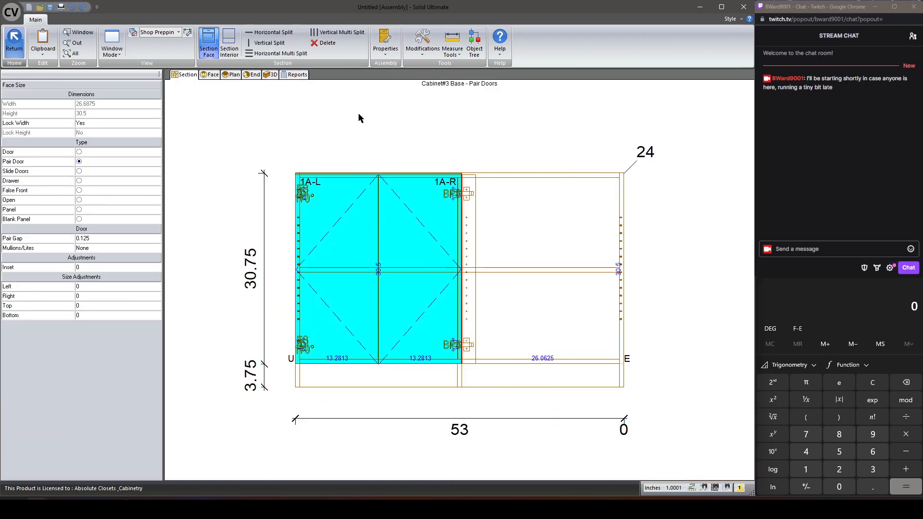
scroll(327, 133, up, 2)
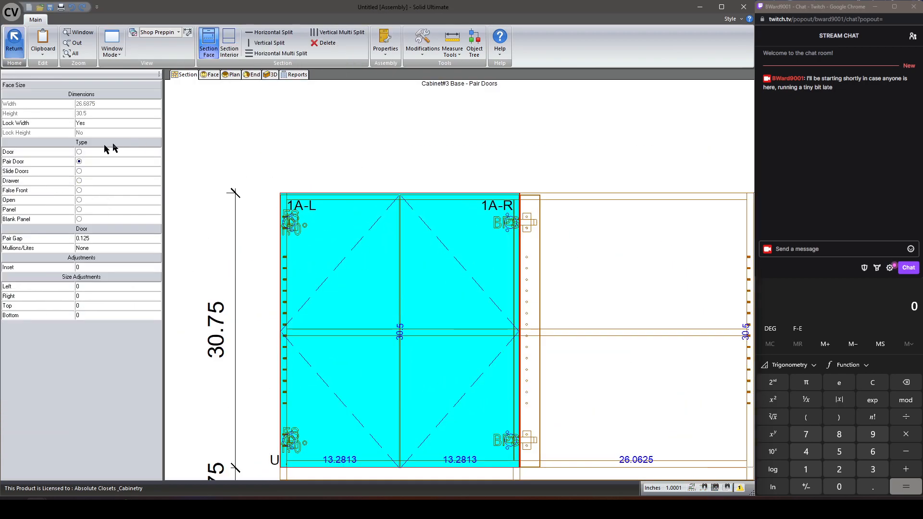
click(79, 152)
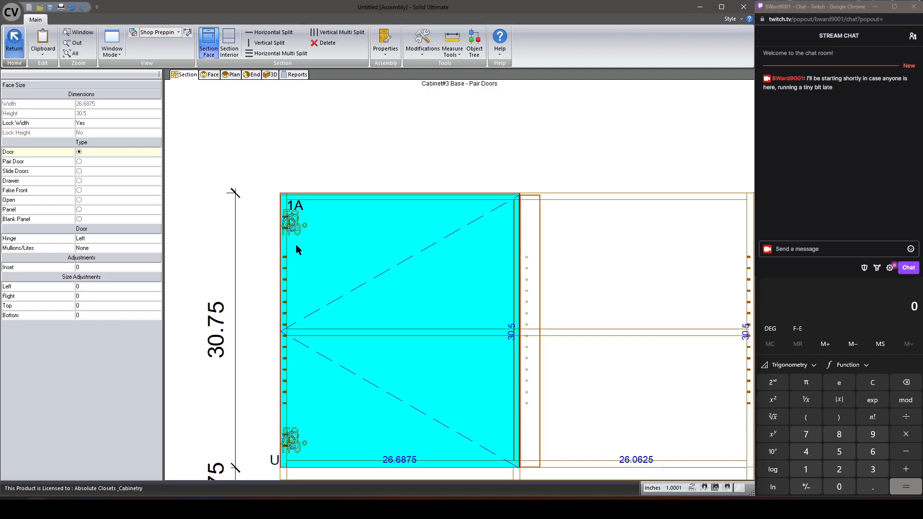
scroll(432, 216, down, 1)
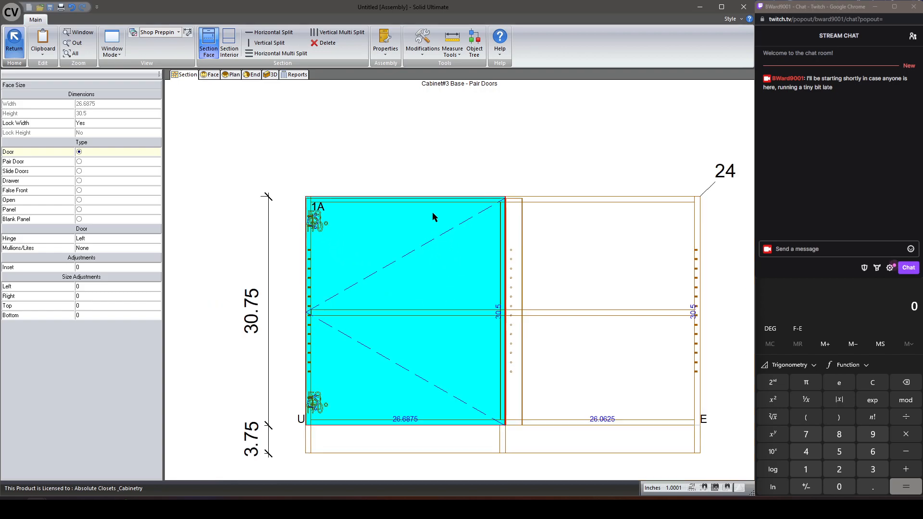
Change cabinet #3's single door hinging to Right, compare the hinge symbols, and set it back to Left
scroll(432, 216, down, 1)
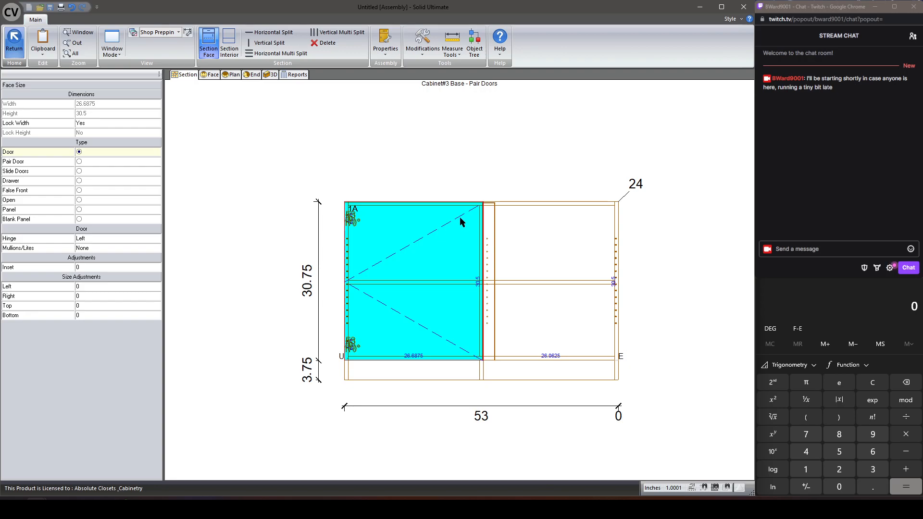
scroll(462, 210, up, 3)
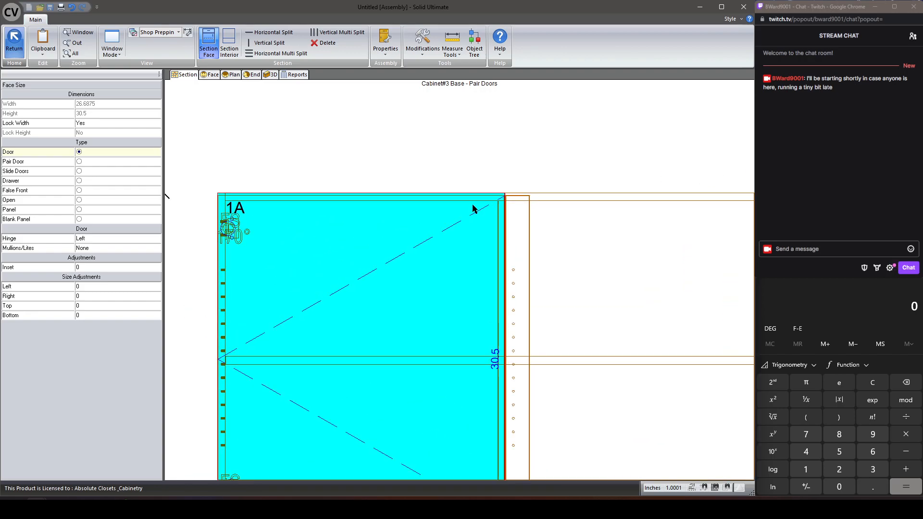
click(502, 216)
scroll(488, 218, down, 1)
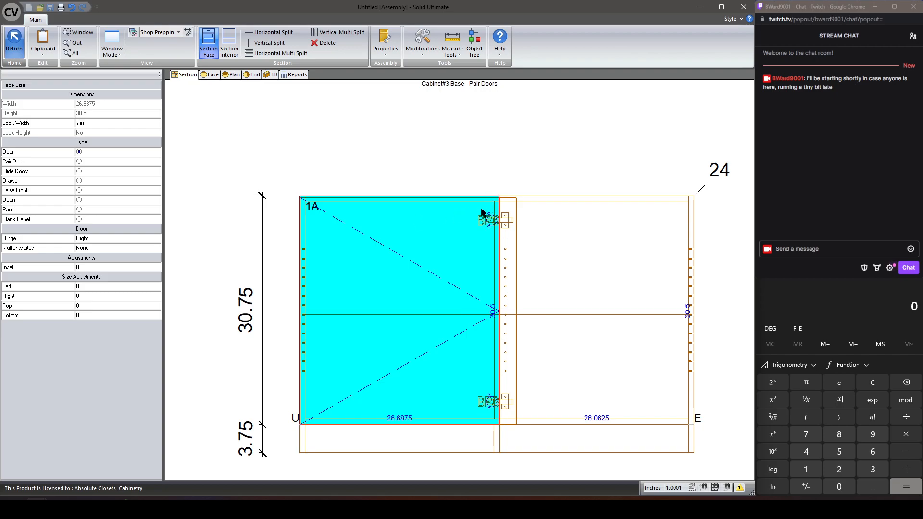
click(311, 207)
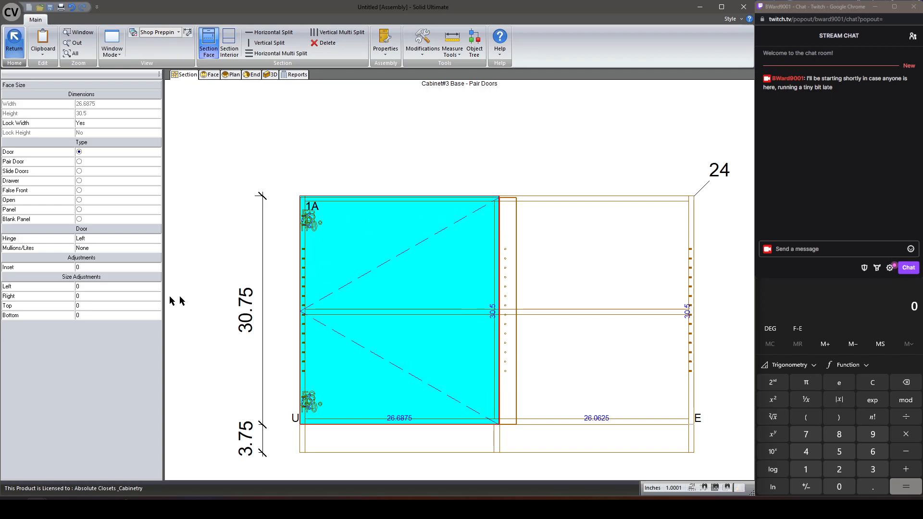
Change cabinet #3's door section back to Pair Door and return to the room layout
click(85, 163)
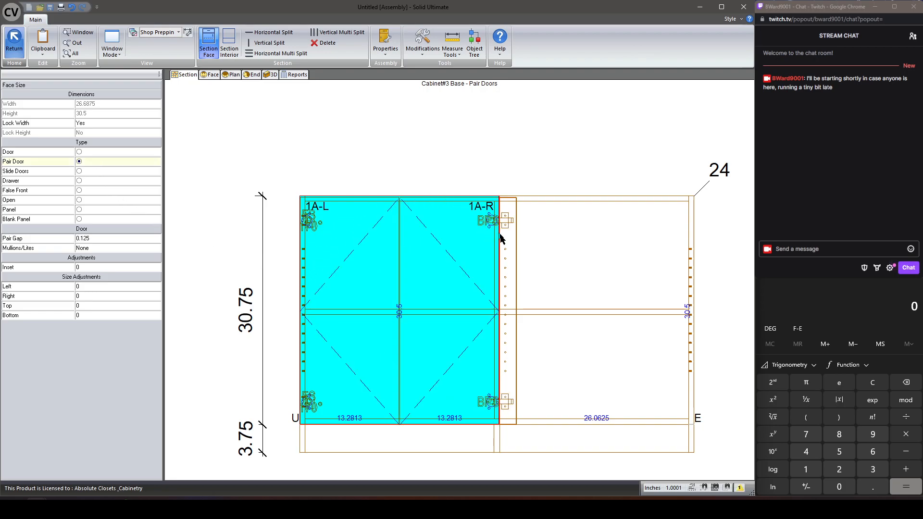
click(282, 162)
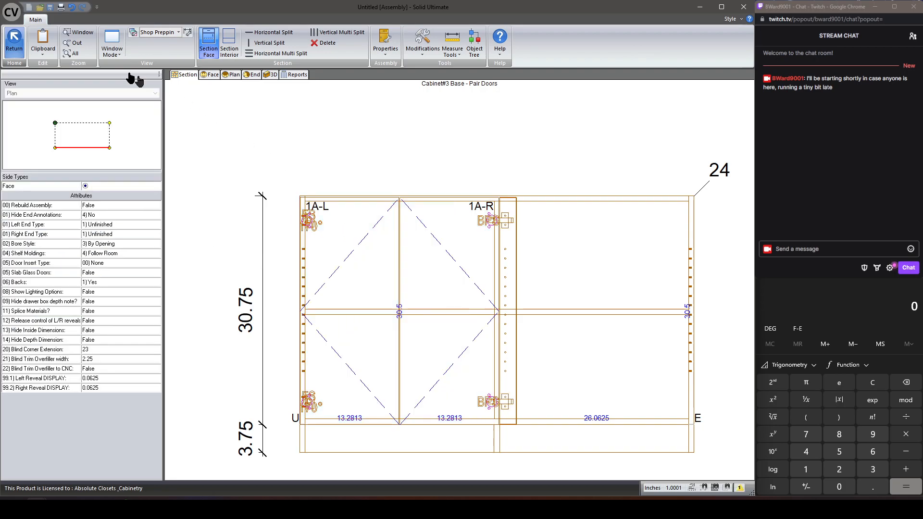
click(7, 42)
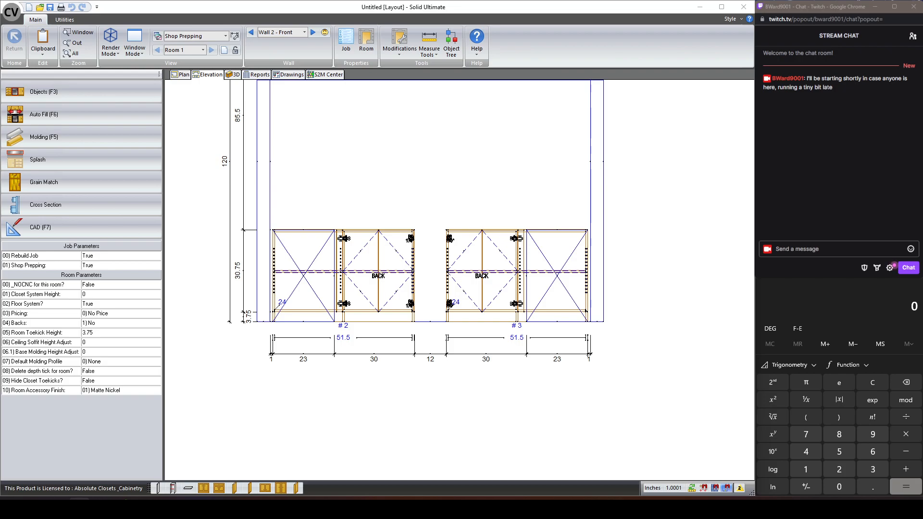
Switch to Outline.docx in Word and review page 1's scope of work, helpful information and planning notes
drag(922, 72, 428, 0)
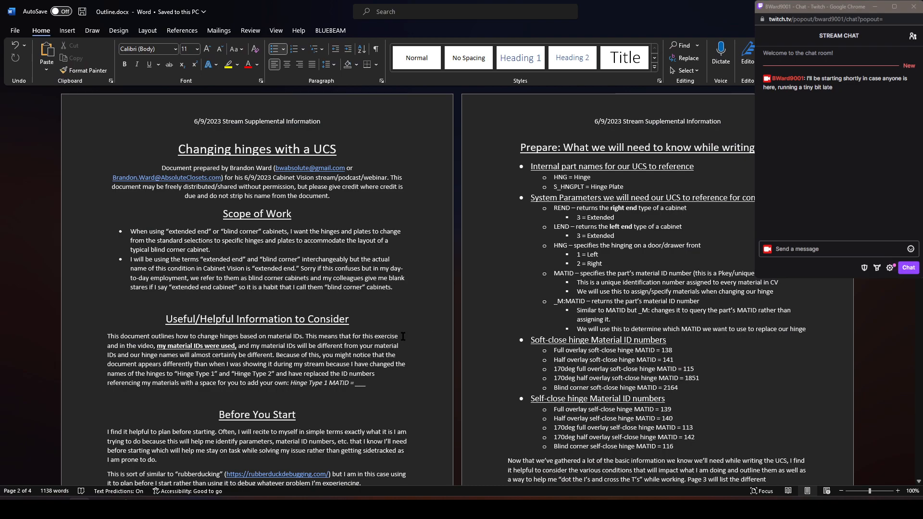
scroll(403, 336, down, 1)
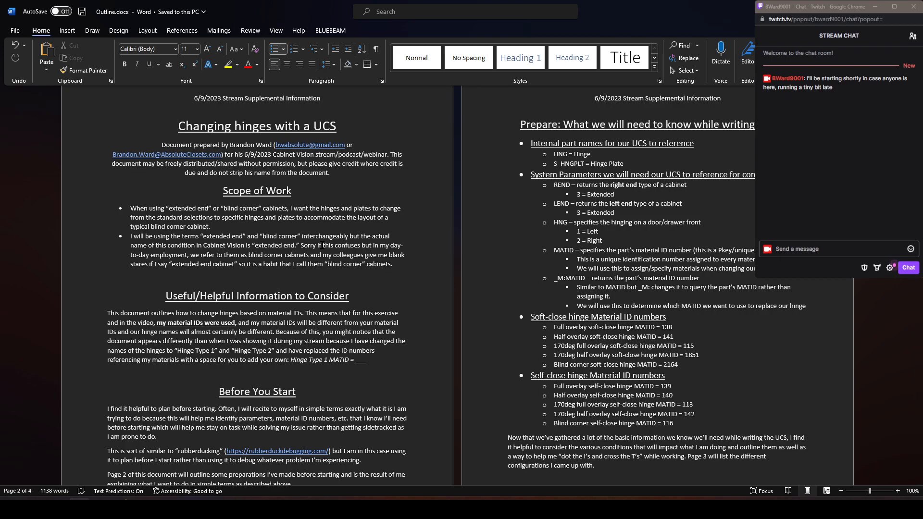
scroll(199, 230, down, 1)
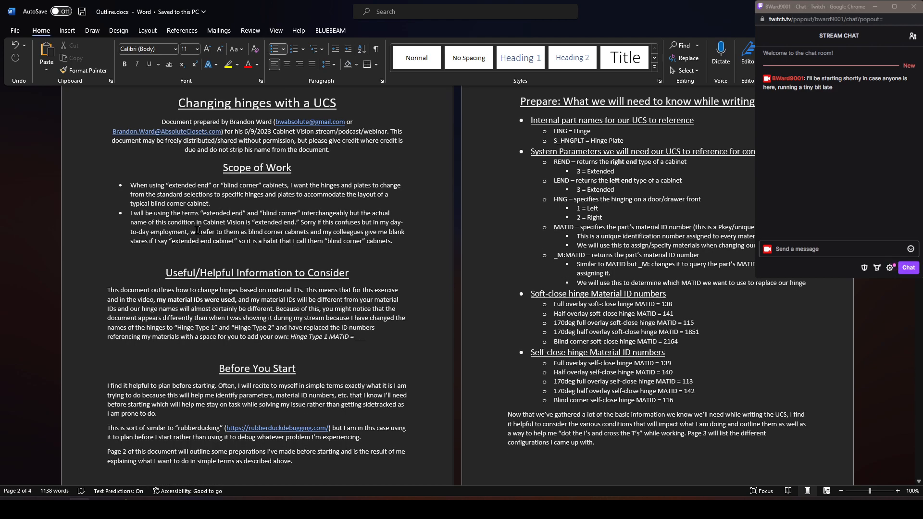
drag(183, 213, 302, 213)
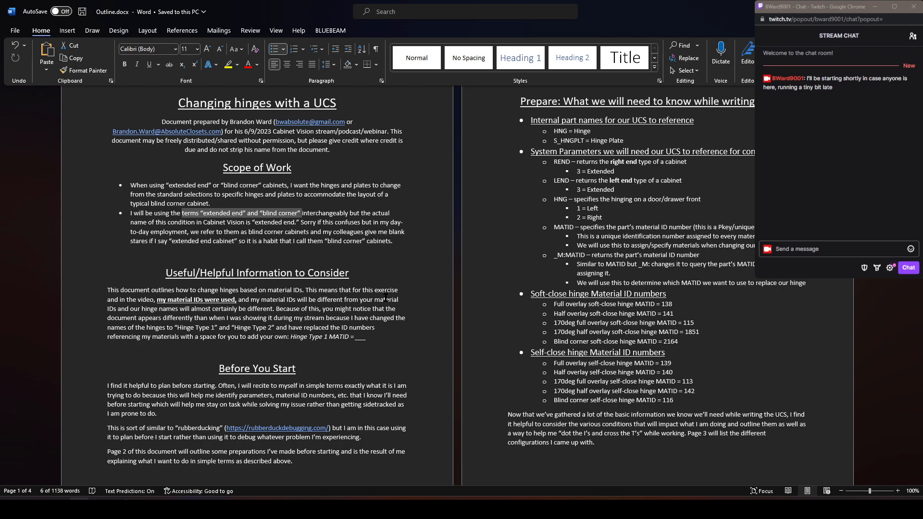
click(294, 293)
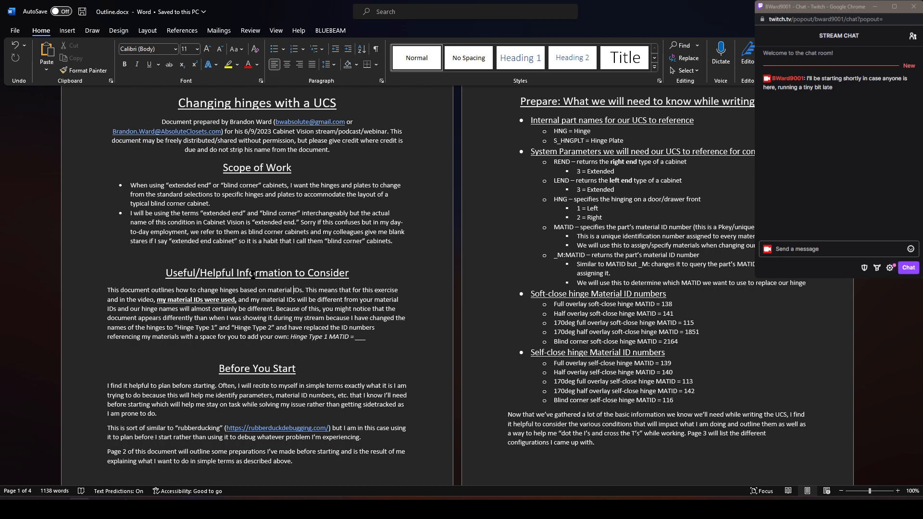
scroll(232, 198, down, 2)
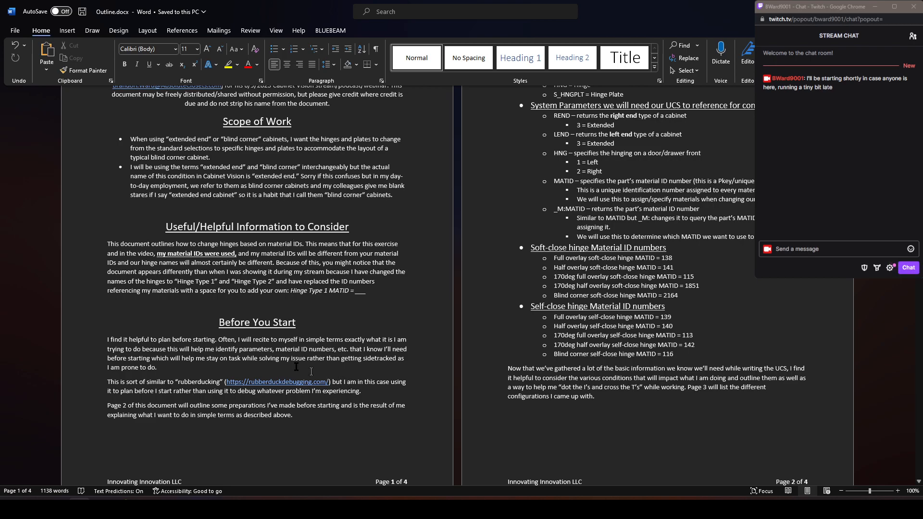
scroll(339, 394, up, 1)
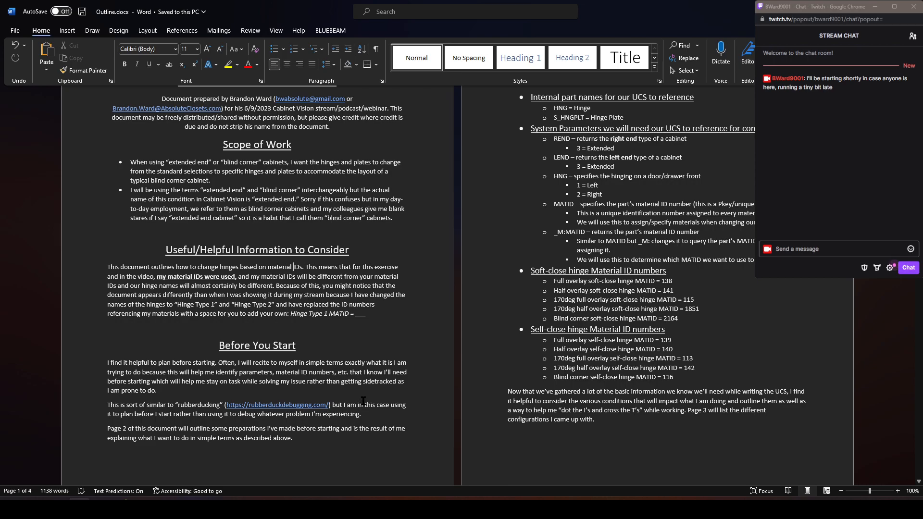
Review page 2's part names, system parameters and soft-close and self-close hinge material ID lists
scroll(377, 397, up, 3)
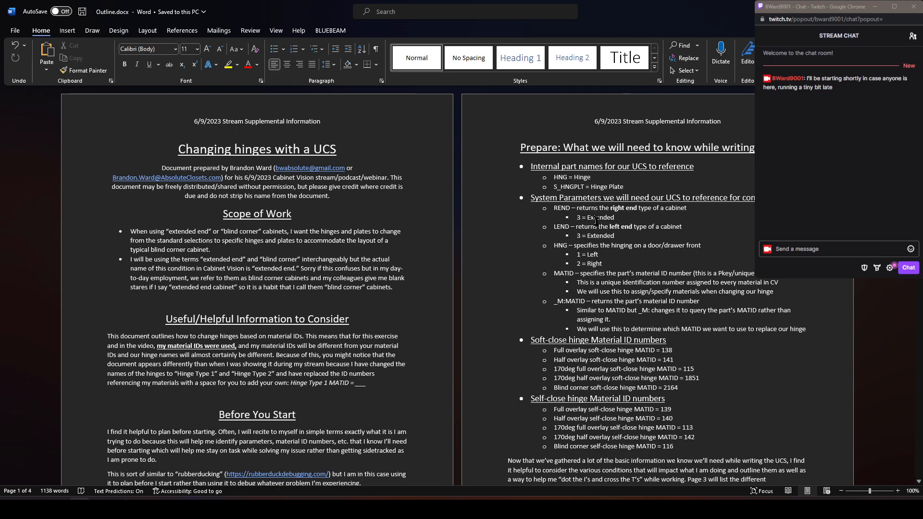
scroll(636, 269, down, 1)
scroll(636, 269, down, 2)
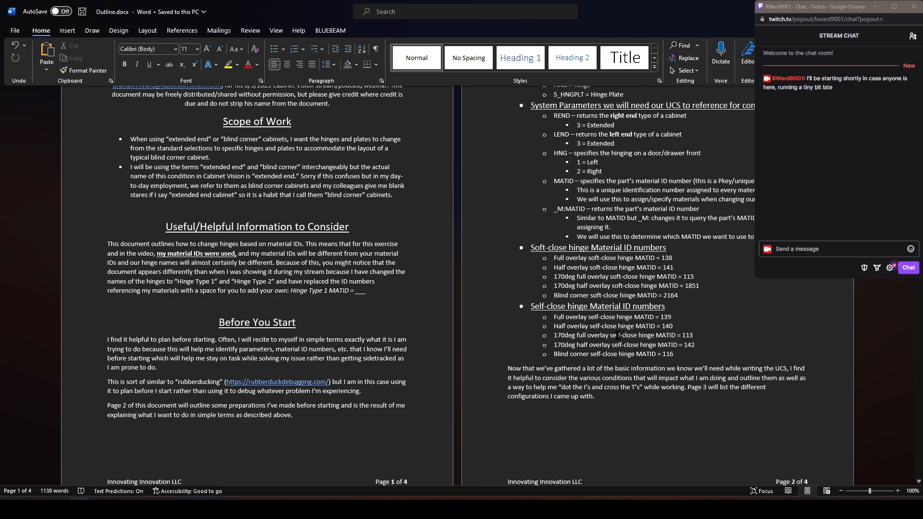
Change "Left door only" to "Right door only" under the Right Extended End (Right Blind) heading on page 3
scroll(588, 362, down, 15)
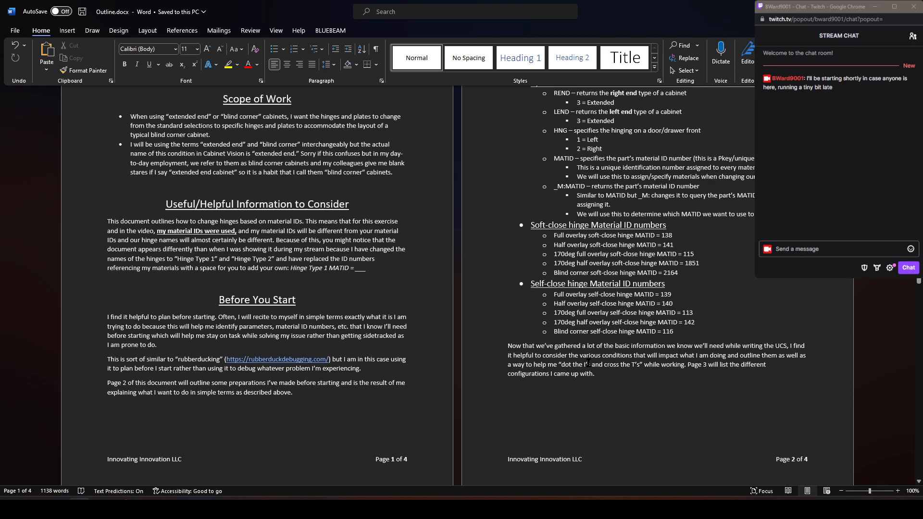
scroll(512, 362, up, 1)
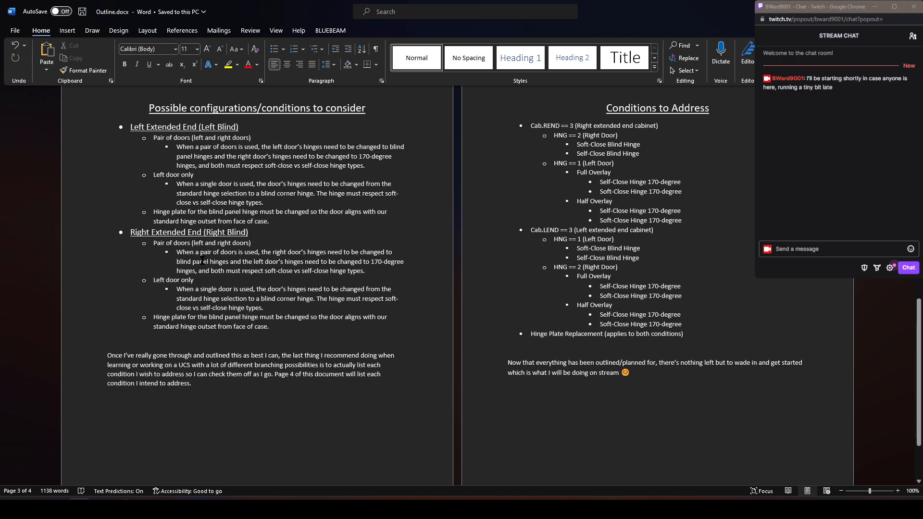
click(165, 281)
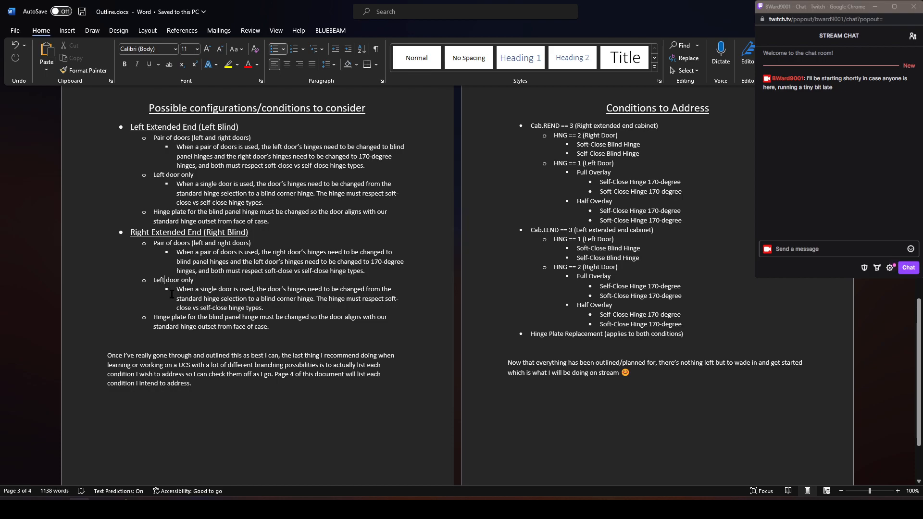
key(BackSpace)
key(BackSpace)
key(BackSpace)
key(BackSpace)
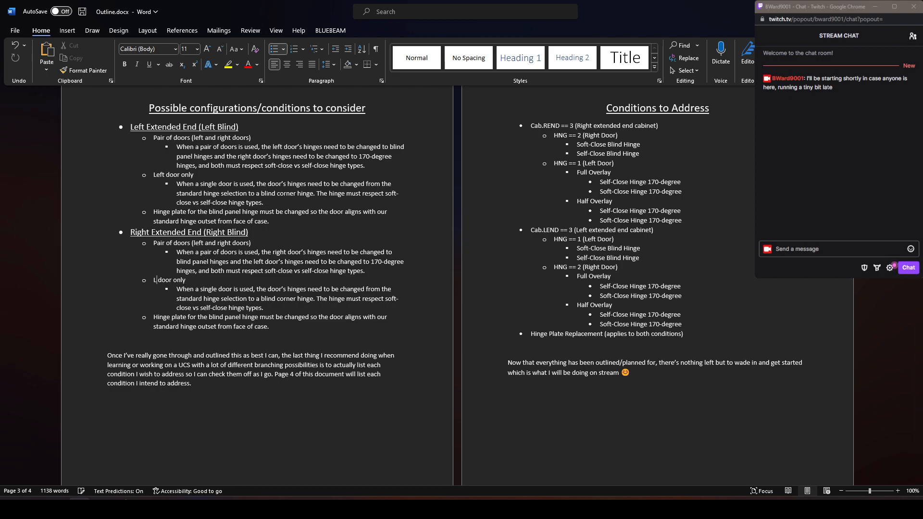
text(Right)
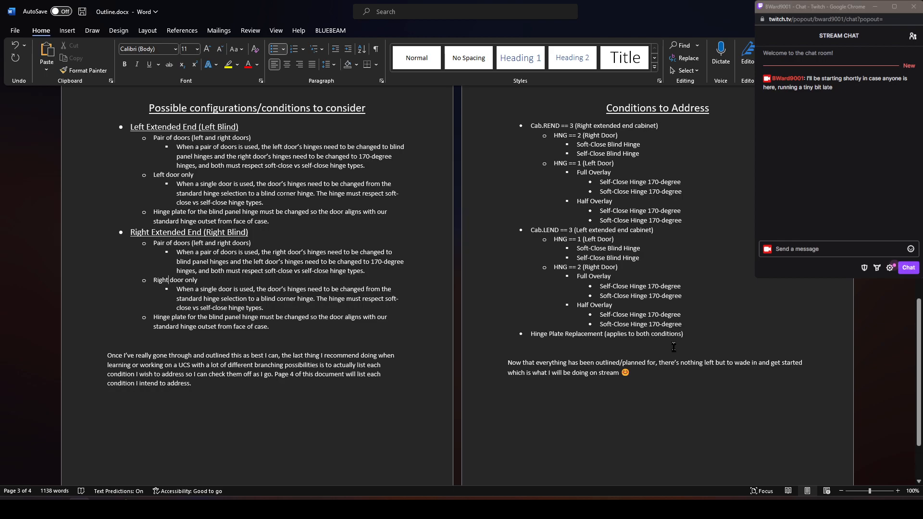
Review the conditions to address, and highlight the full and half overlay soft-close hinge material IDs on page 2
scroll(576, 325, up, 1)
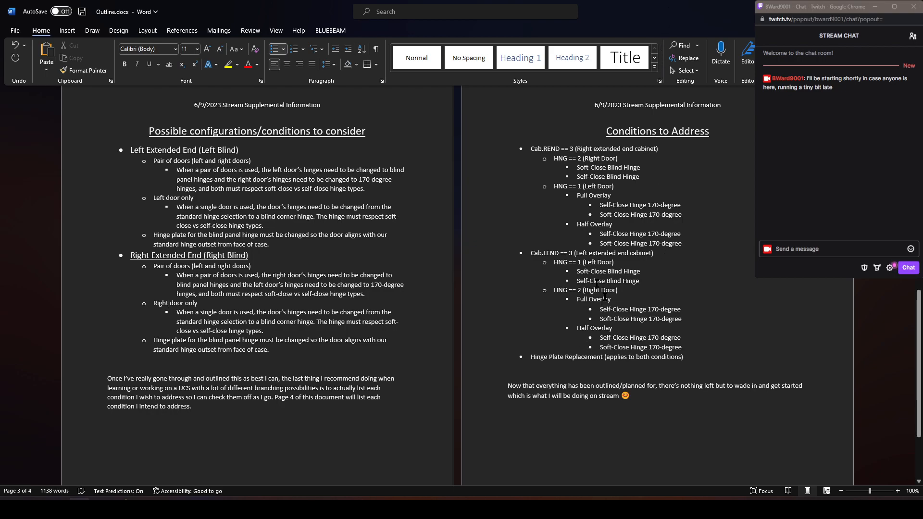
scroll(287, 265, up, 15)
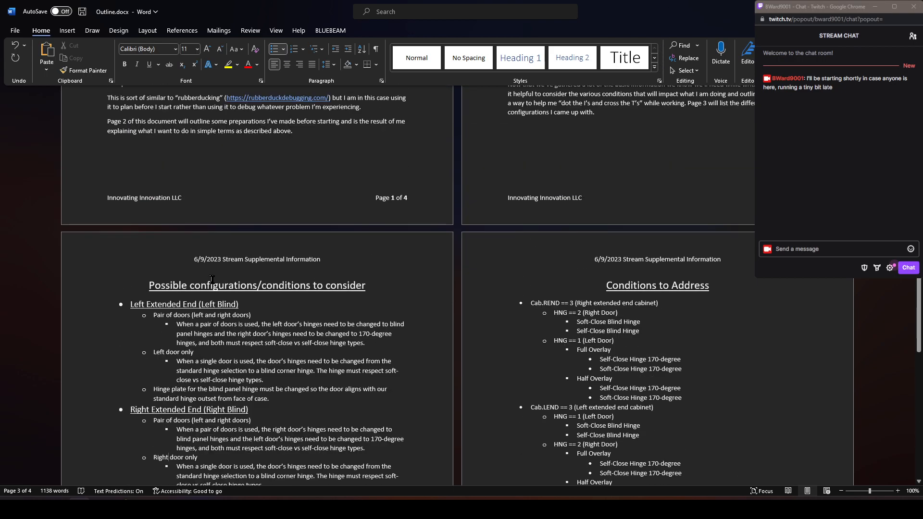
scroll(264, 277, down, 4)
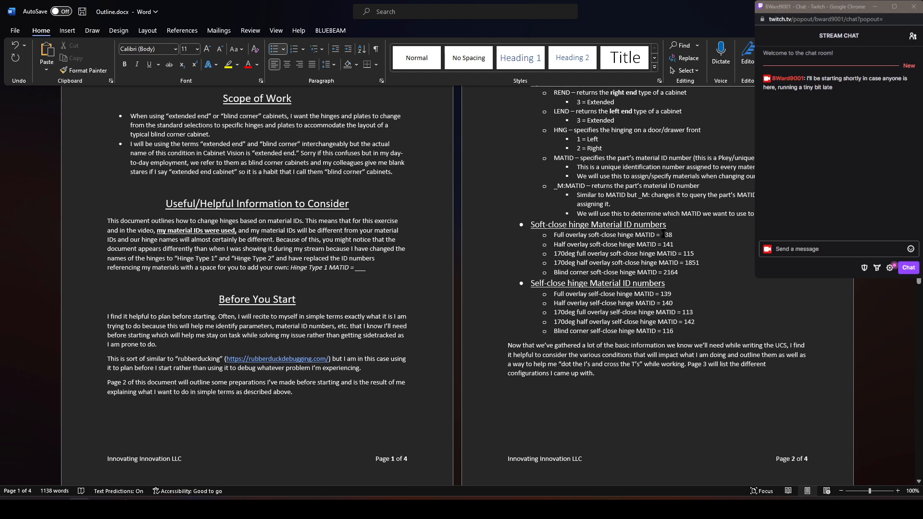
double_click(666, 235)
double_click(669, 244)
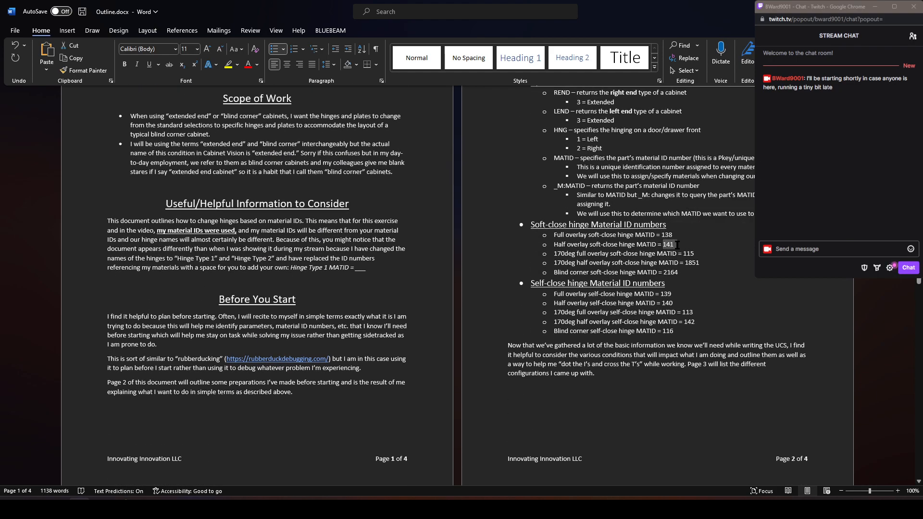
click(700, 263)
drag(616, 235, 675, 235)
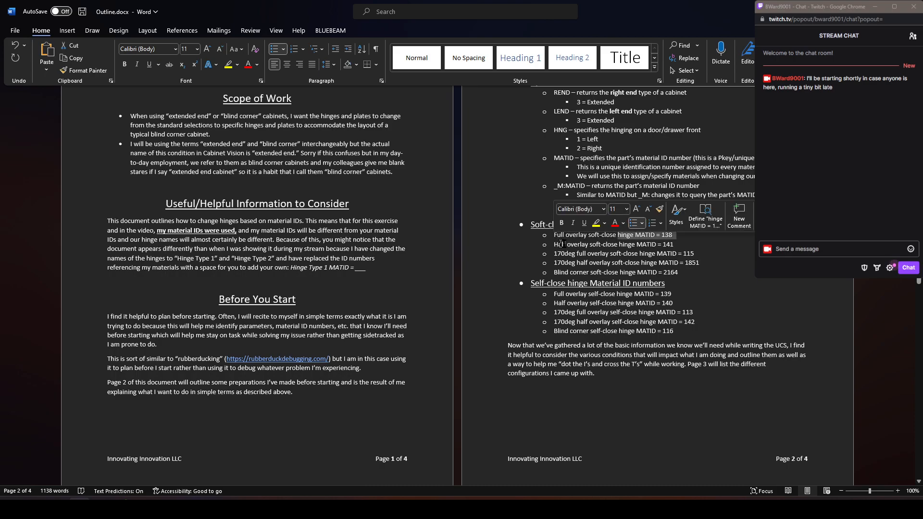
click(580, 244)
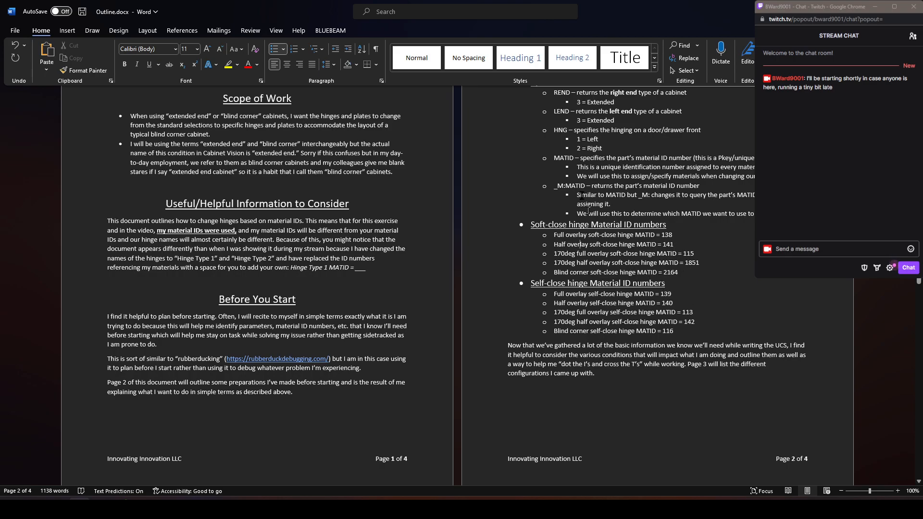
Switch to Cabinet Vision and open the code of the Blind Corner Cabinet Hinge Plates user created standard
key(alt+Tab)
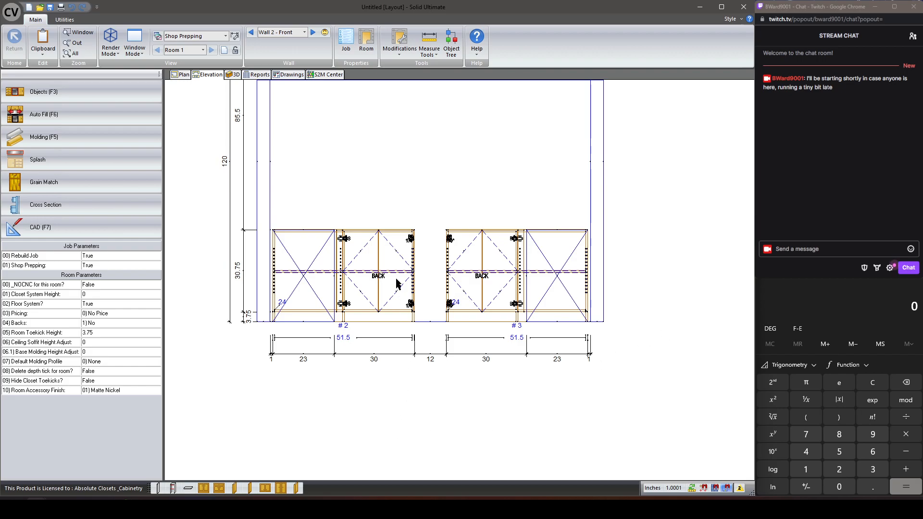
click(64, 19)
click(52, 44)
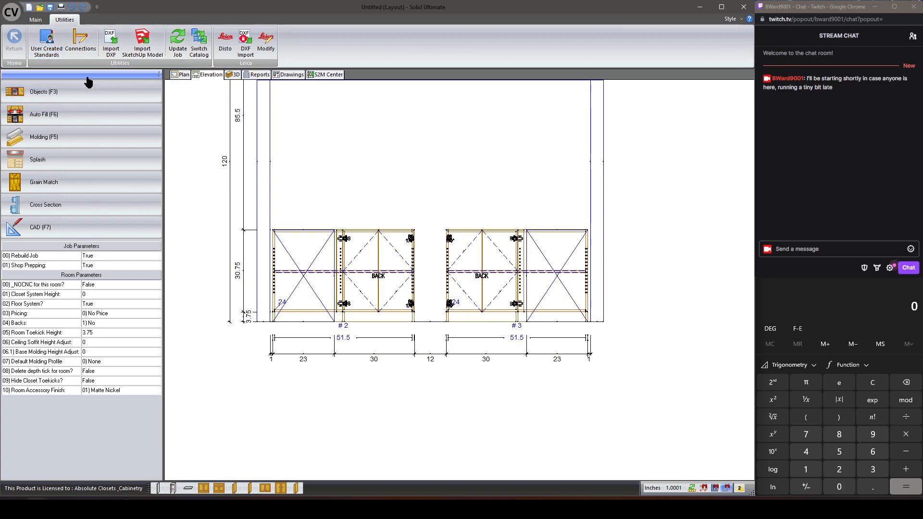
click(41, 39)
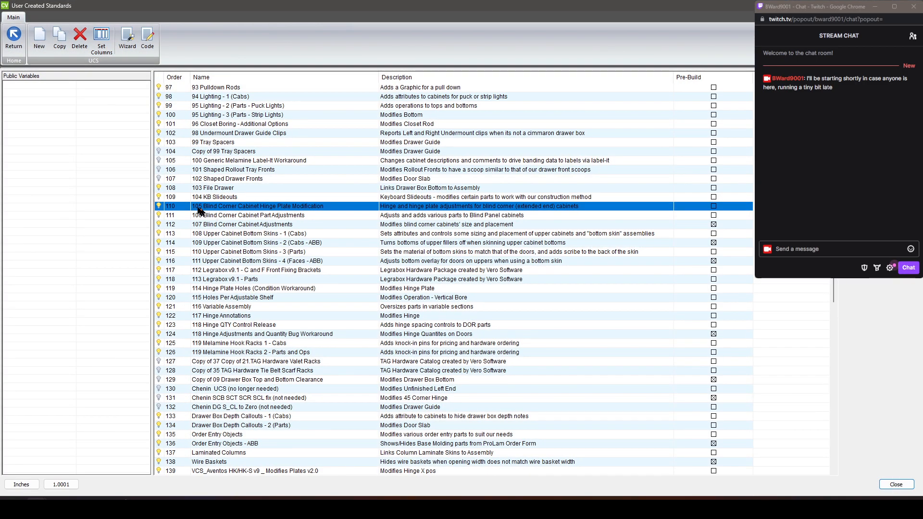
scroll(207, 230, down, 20)
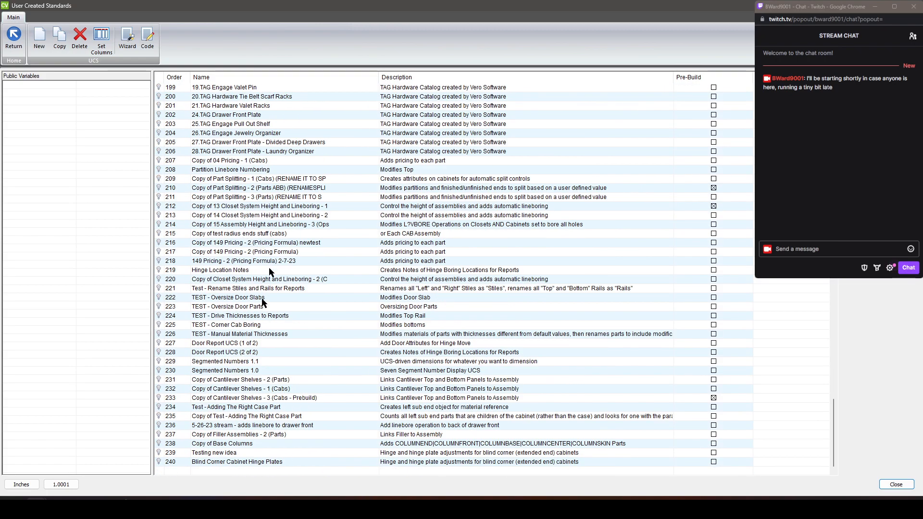
double_click(181, 461)
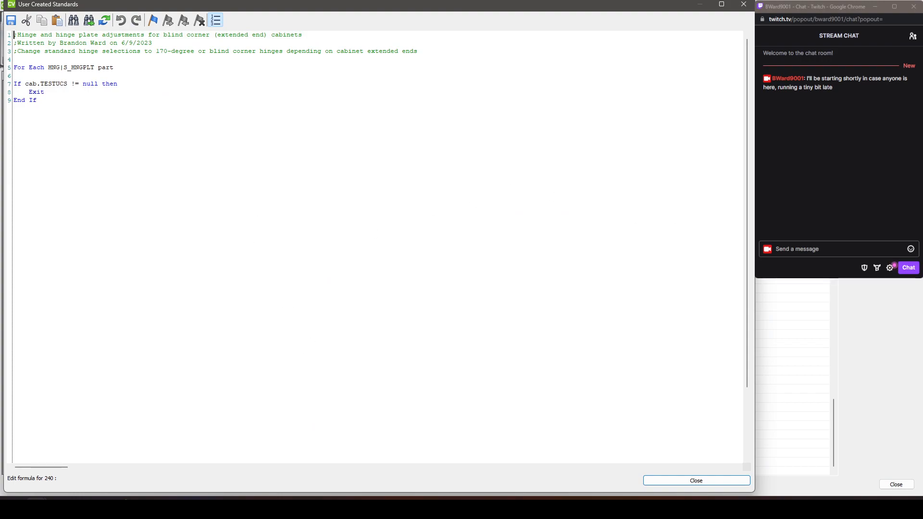
Replace cab.TESTUCS with ACC_TestUCS in the If condition and close the code editor
click(60, 84)
click(38, 86)
key(BackSpace)
key(BackSpace)
key(BackSpace)
key(BackSpace)
text(ACC_)
key(BackSpace)
key(BackSpace)
key(BackSpace)
text(est)
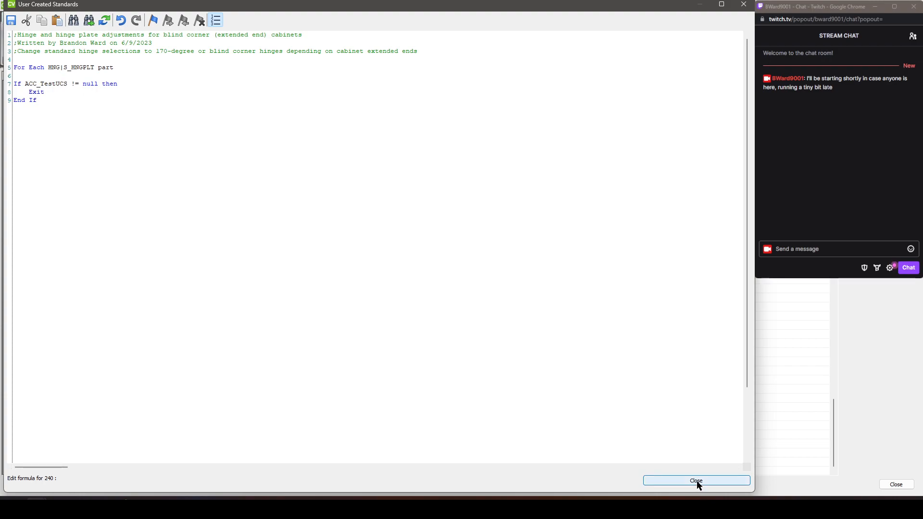
drag(68, 84, 27, 84)
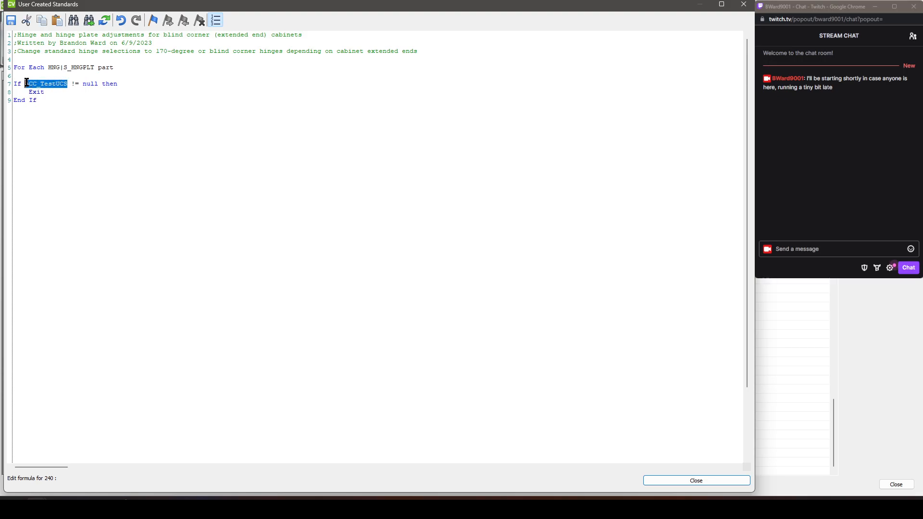
click(730, 482)
click(368, 272)
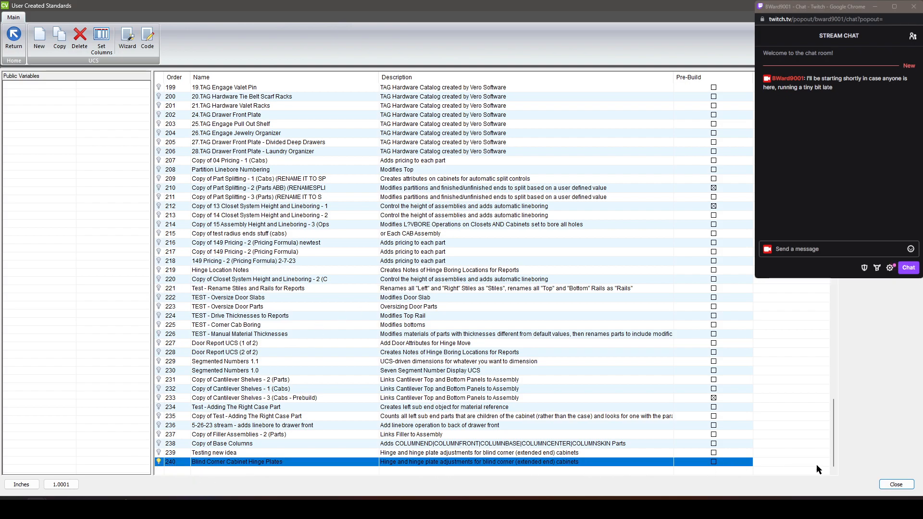
Close the user created standards list, return to the plan view and delete all the room's walls
click(896, 484)
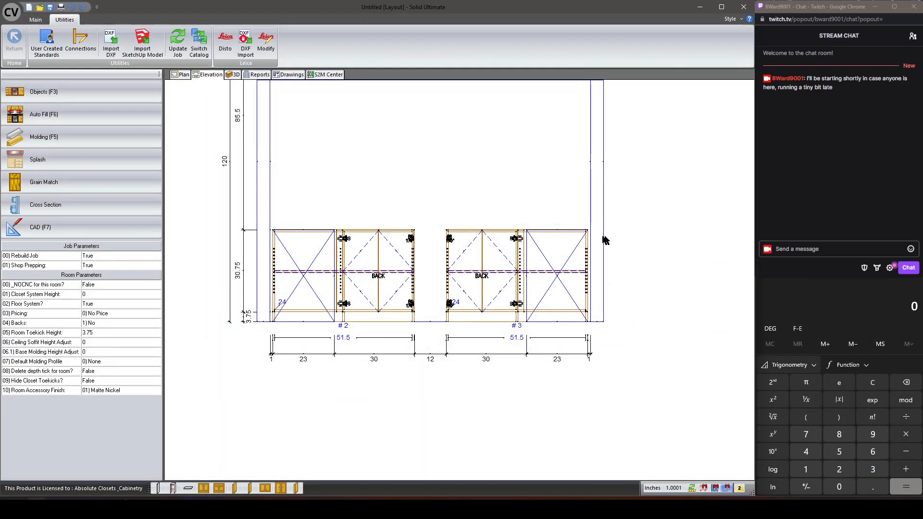
click(185, 75)
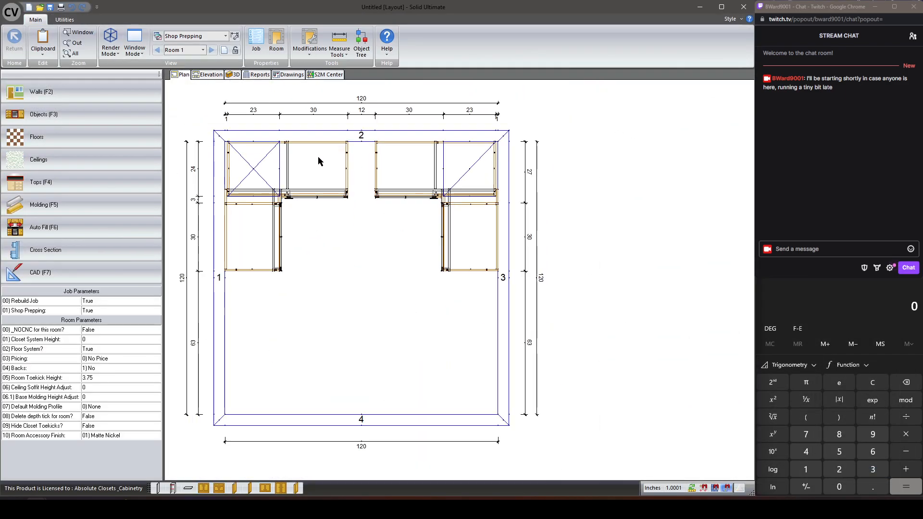
click(72, 100)
click(184, 44)
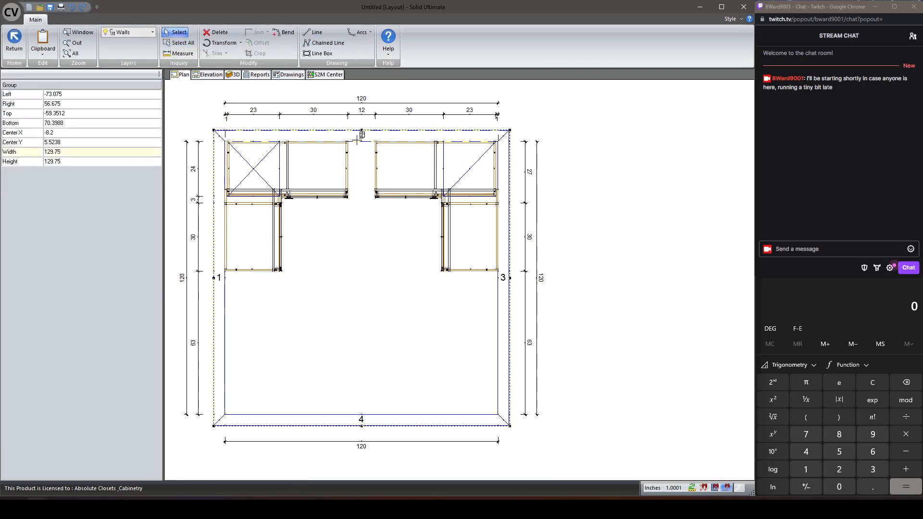
key(Delete)
click(14, 39)
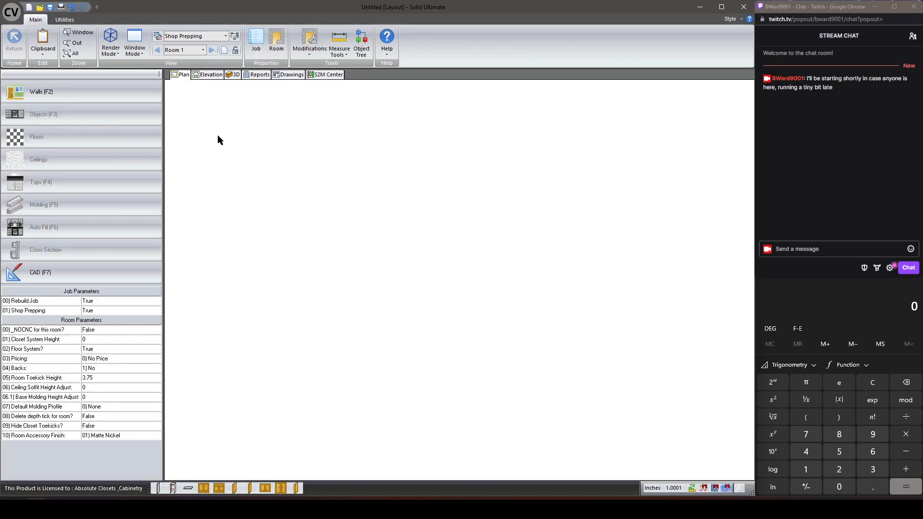
Add a Boolean parameter named ACC_TestUCS with value 1 to the job properties
click(255, 42)
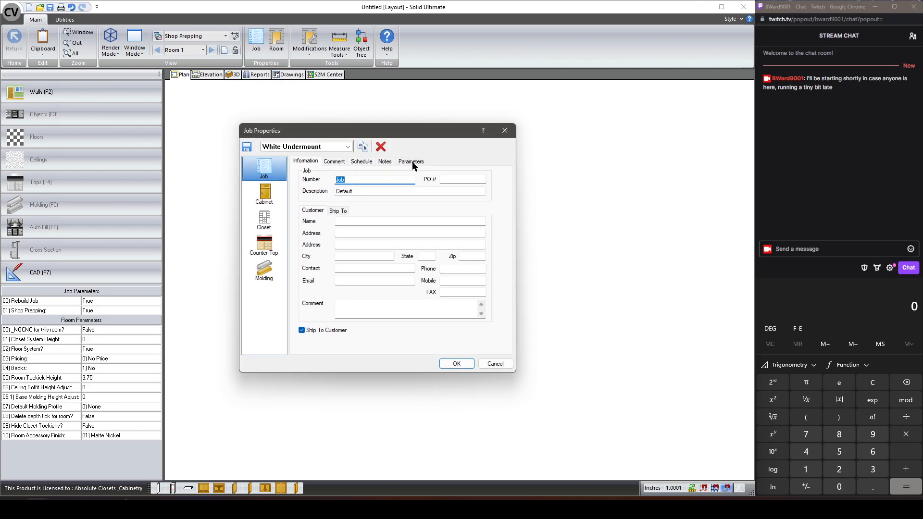
click(413, 163)
click(348, 262)
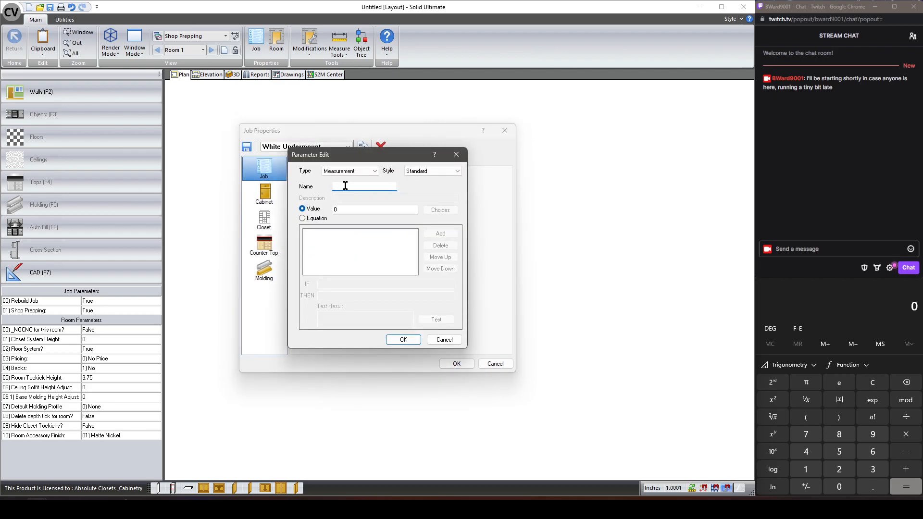
key(ctrl+v)
click(365, 169)
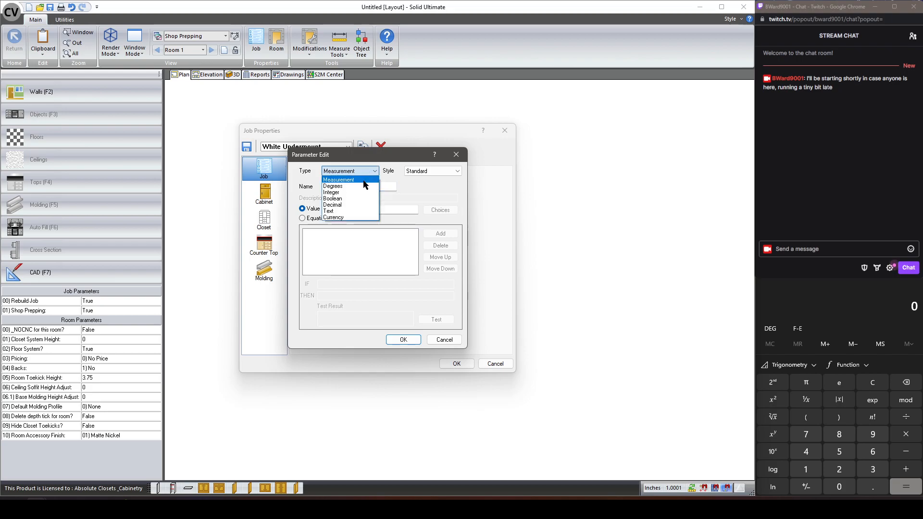
click(362, 197)
drag(347, 210, 319, 210)
text(1)
Give the new parameter the Attribute style and the description "ACC_TestUCS:", and save it to the job
click(413, 172)
click(417, 182)
click(387, 198)
text(ACC_TestUCS)
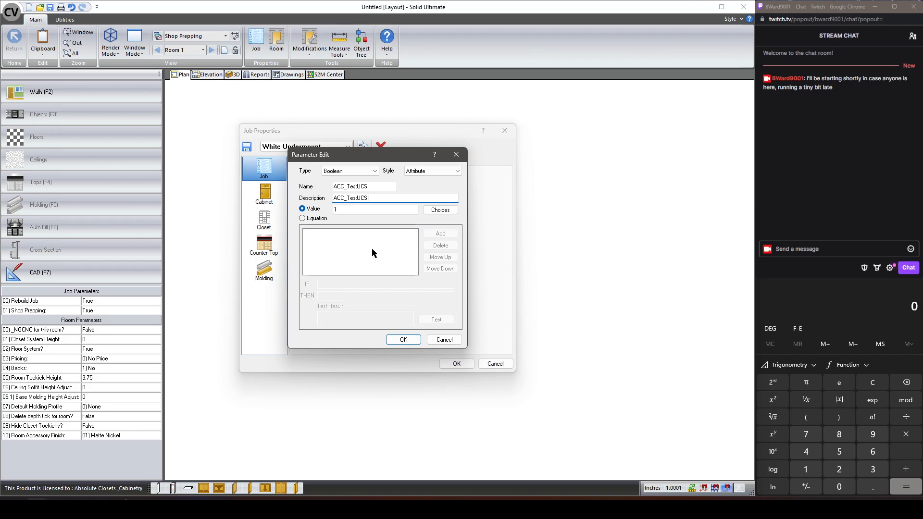
click(359, 170)
click(367, 174)
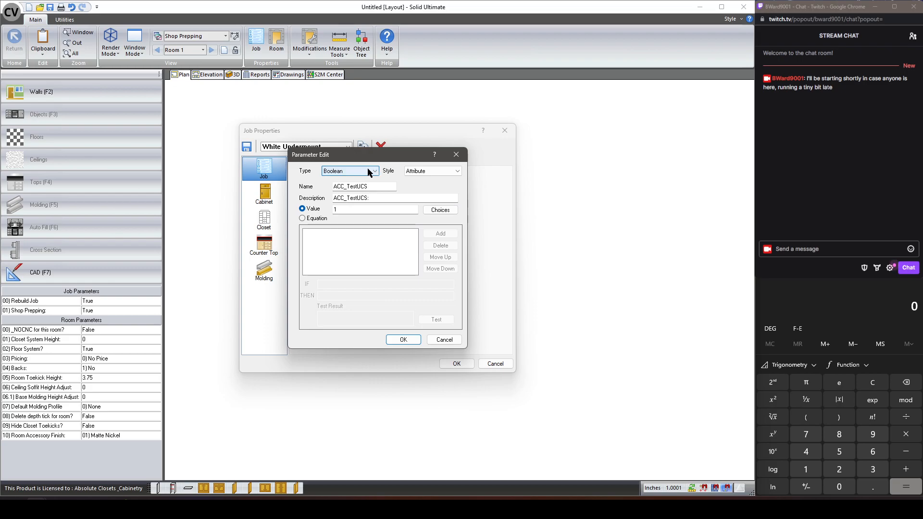
drag(355, 210, 265, 209)
drag(377, 187, 322, 187)
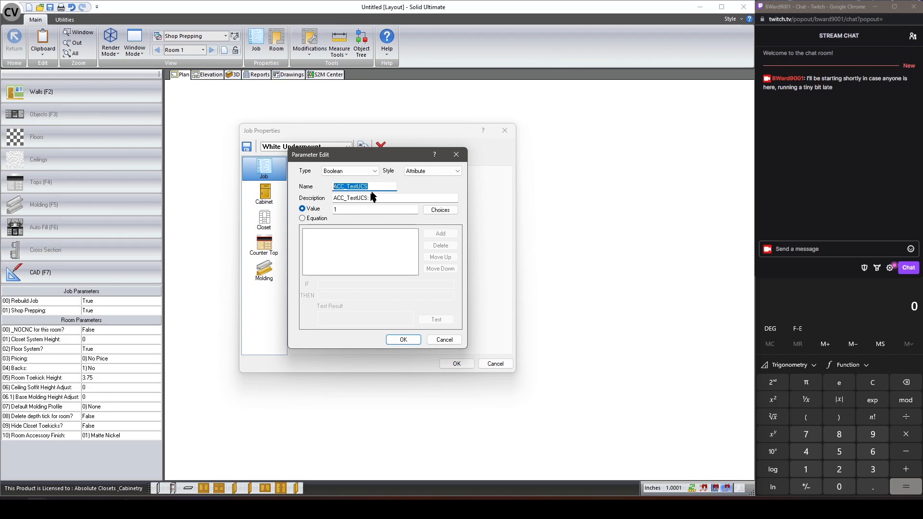
click(403, 339)
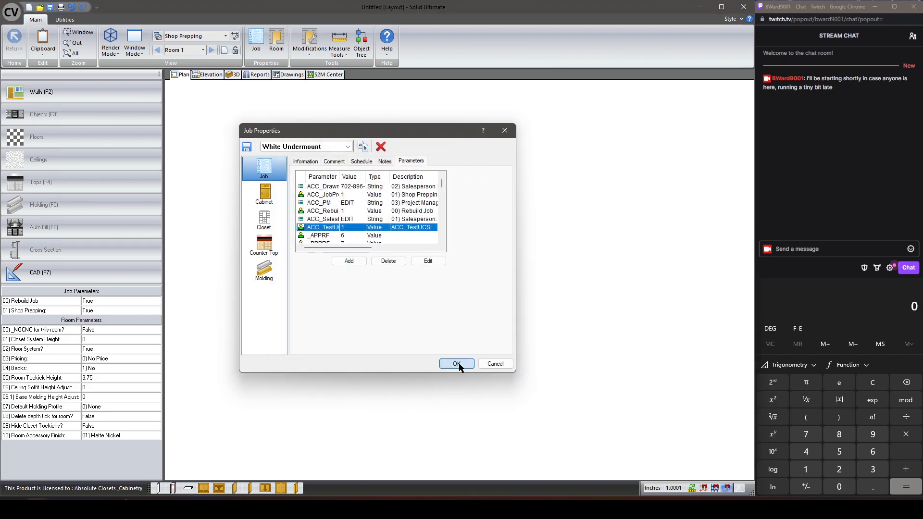
click(456, 363)
click(21, 321)
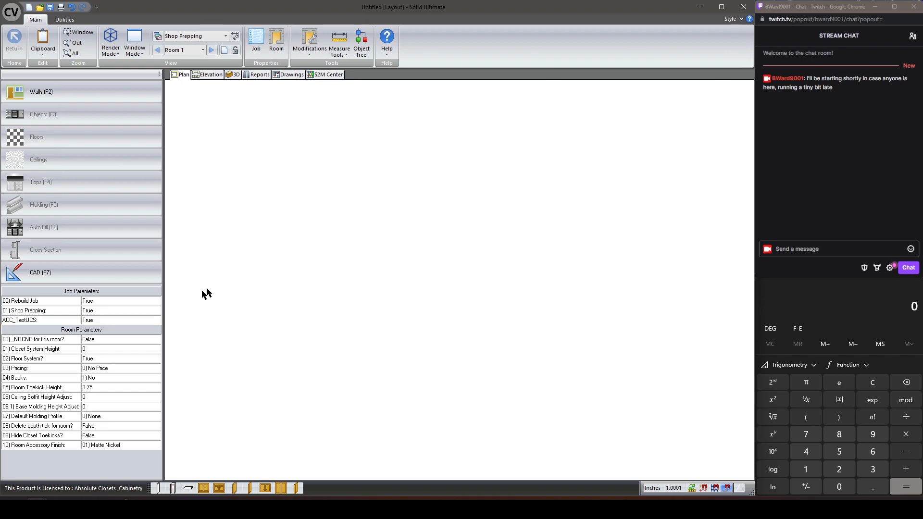
Draw a U-shaped room of three walls, the back wall about 152 inches long and both side walls about 61 inches
key(F2)
click(305, 166)
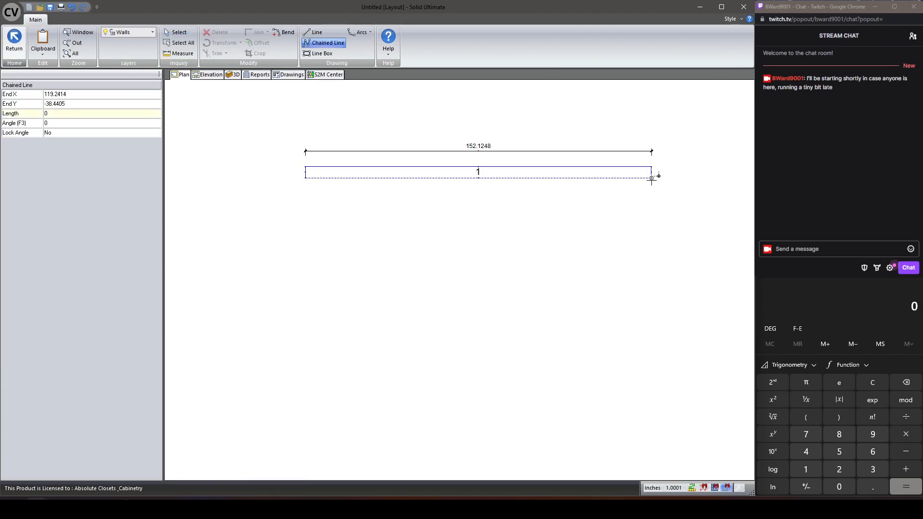
double_click(651, 167)
click(308, 178)
double_click(316, 315)
click(655, 178)
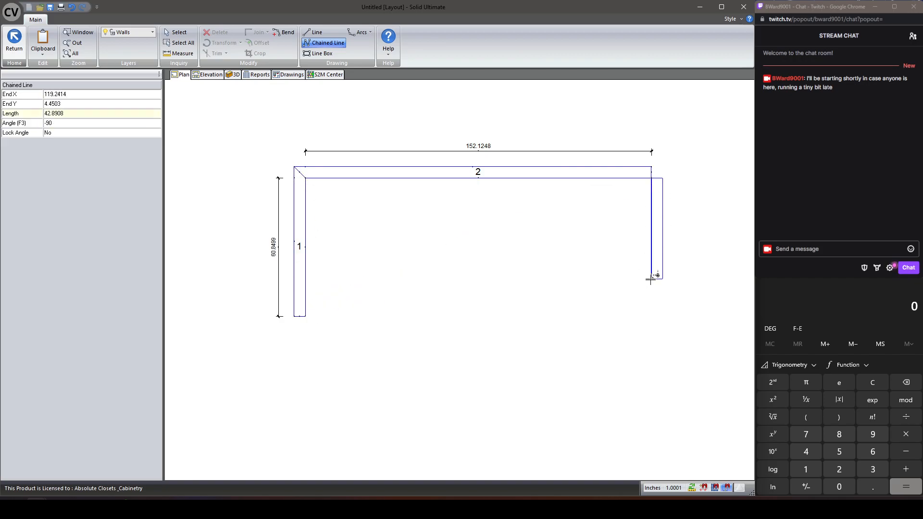
click(652, 318)
key(Escape)
key(Escape)
key(Escape)
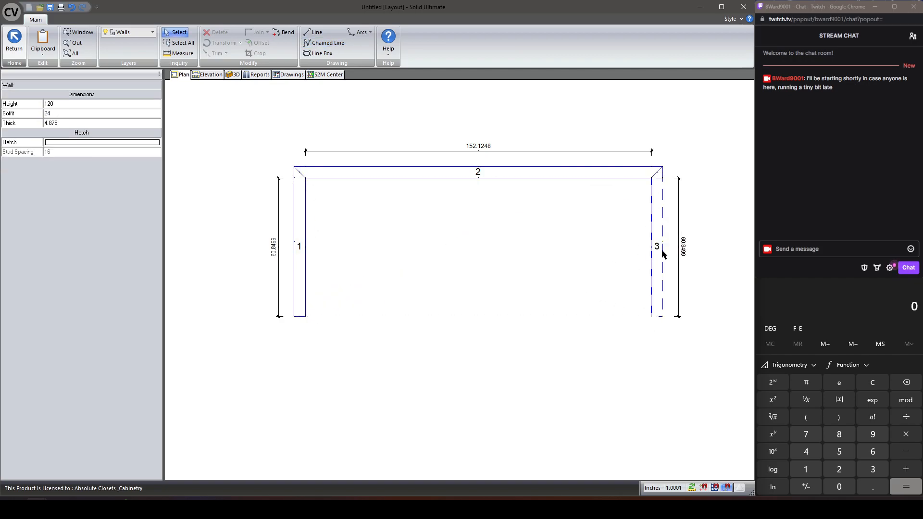
Set the lengths of both side walls, 3 and 1, to 60 inches
click(654, 253)
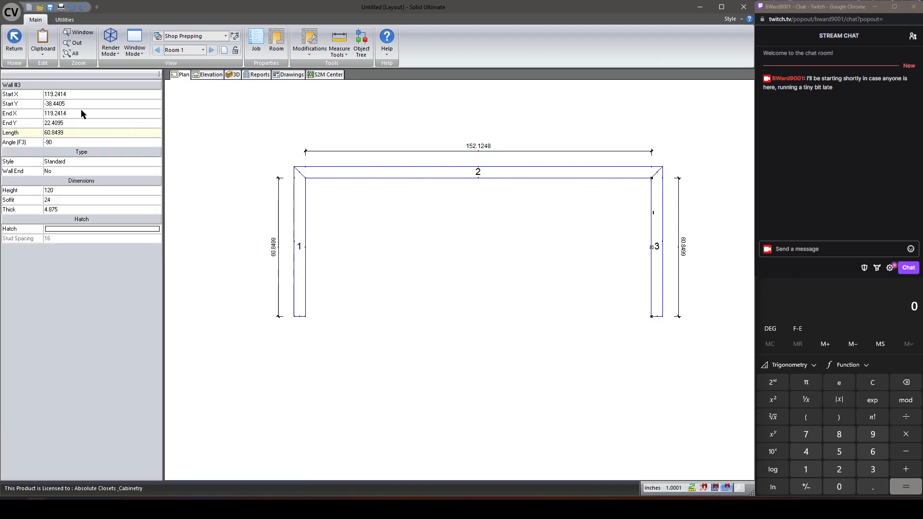
click(102, 134)
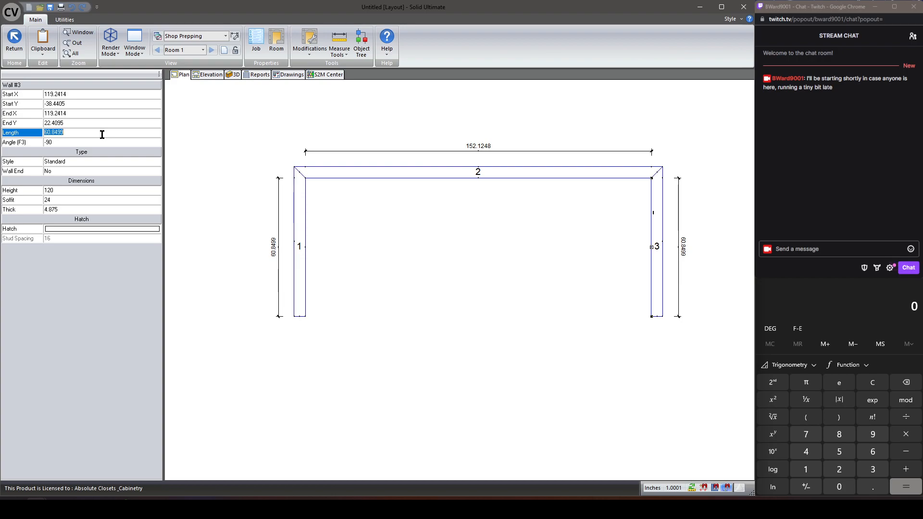
text(60)
key(Return)
click(299, 281)
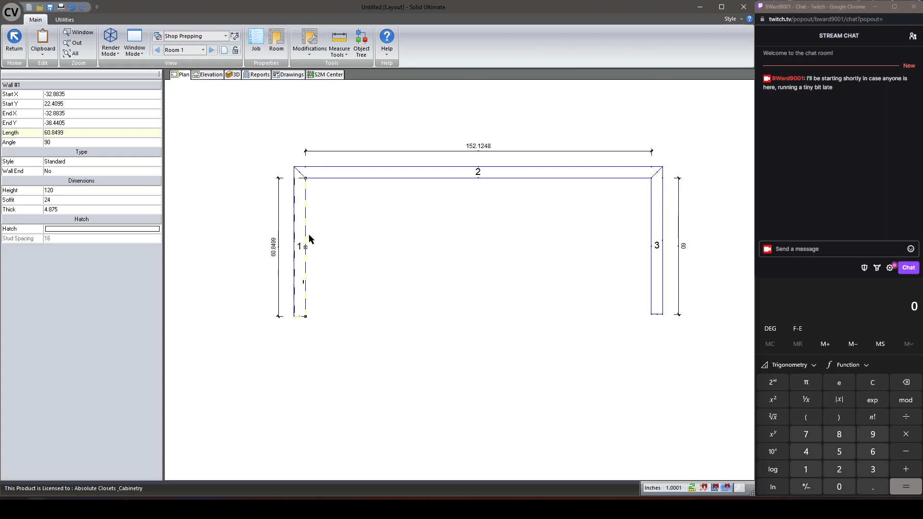
click(87, 134)
text(60)
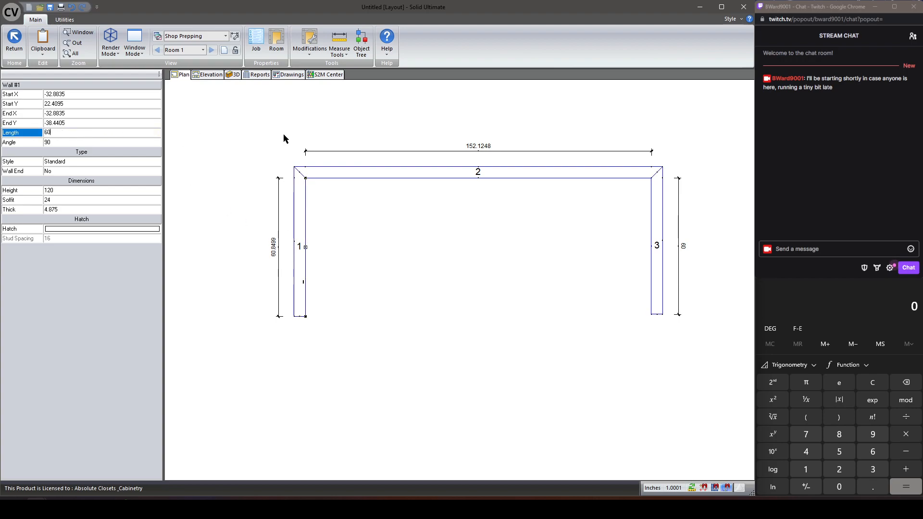
key(Return)
Set the length of wall 2, the back wall, to 150 inches
click(432, 175)
text(15)
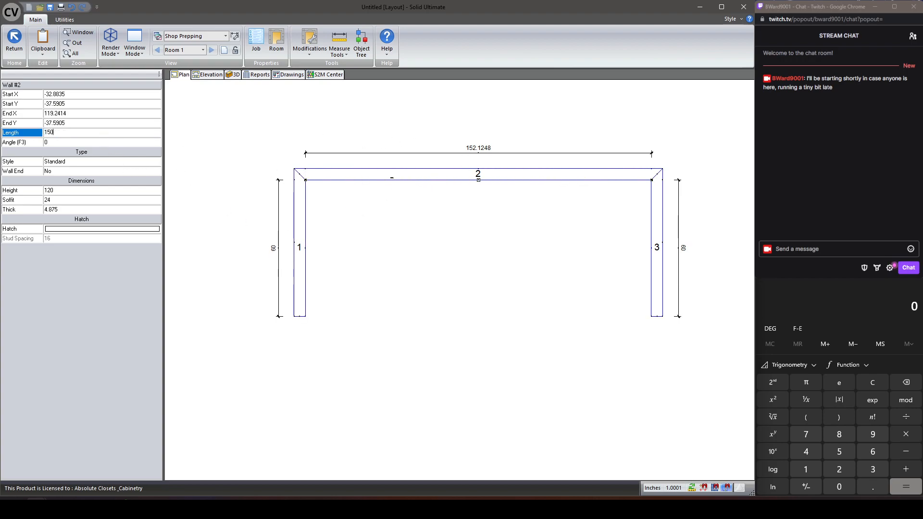
key(Return)
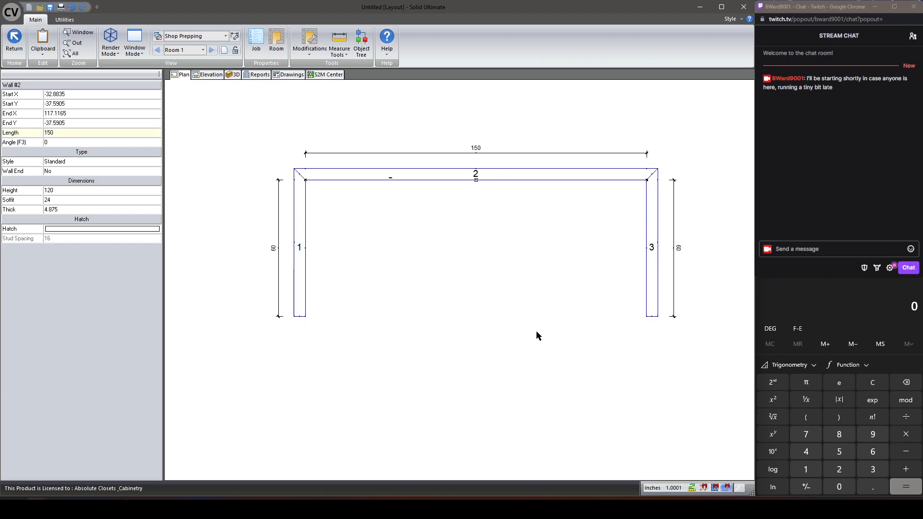
click(520, 347)
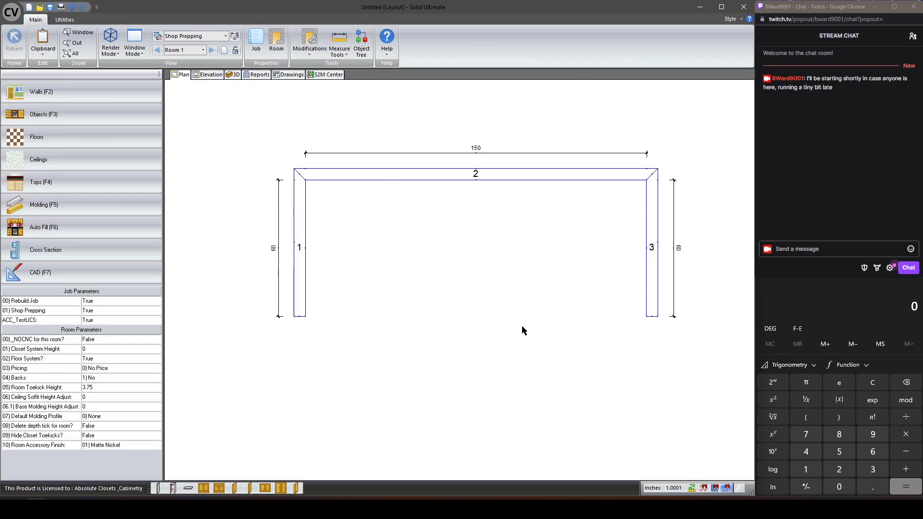
click(208, 76)
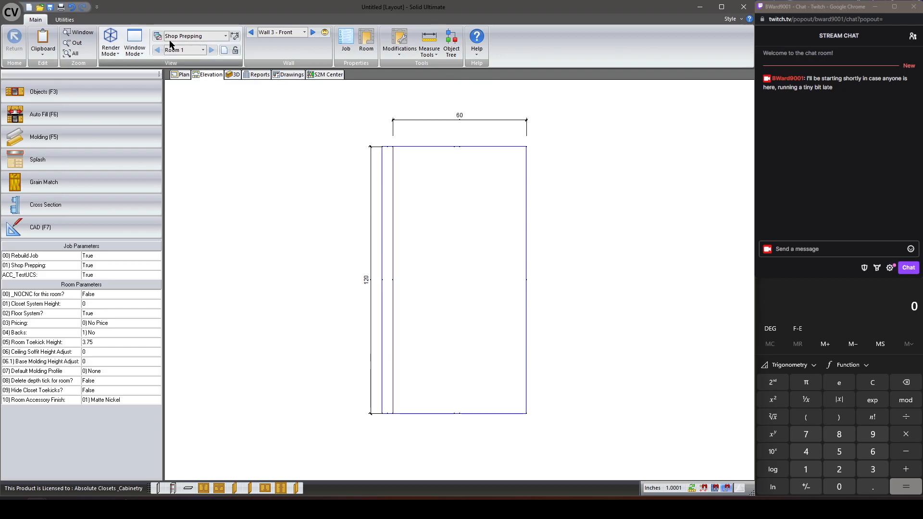
click(181, 74)
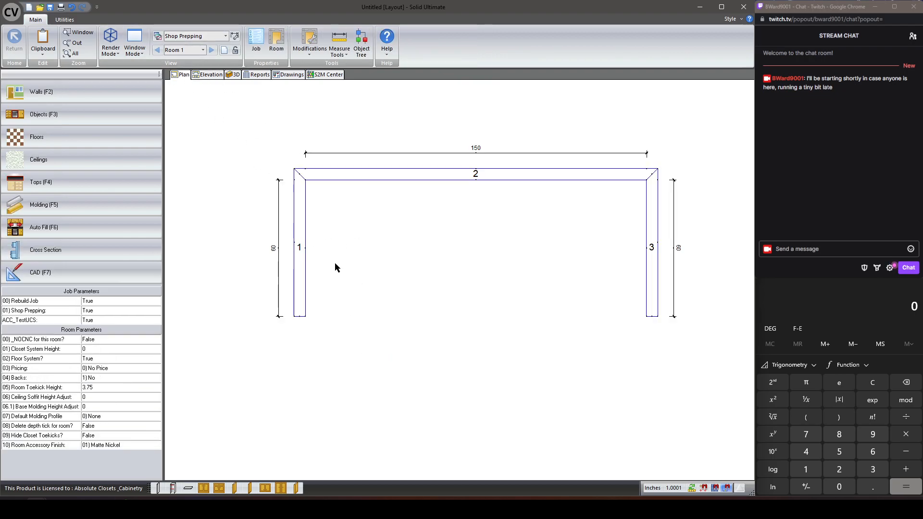
click(303, 247)
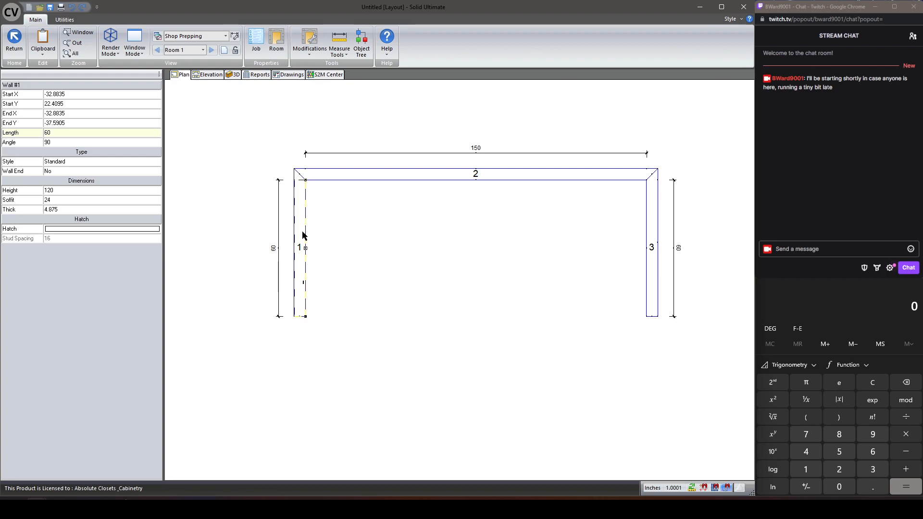
click(405, 182)
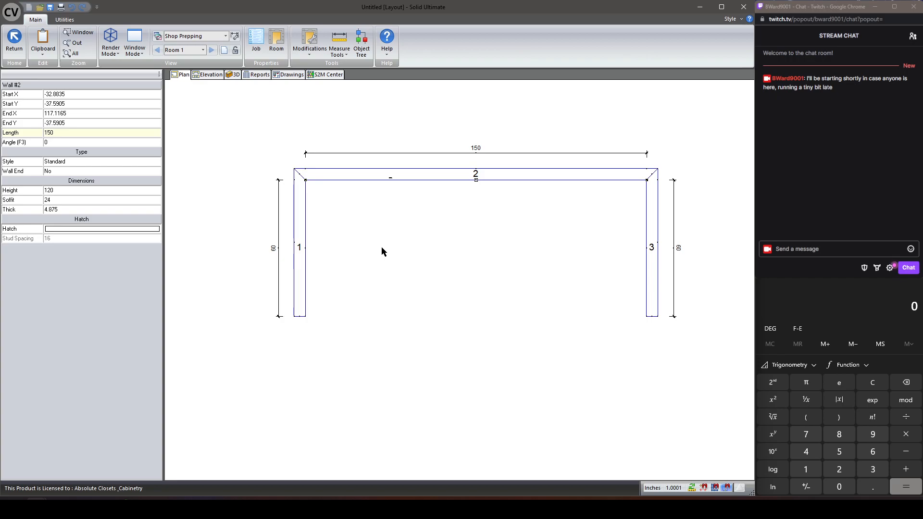
key(Escape)
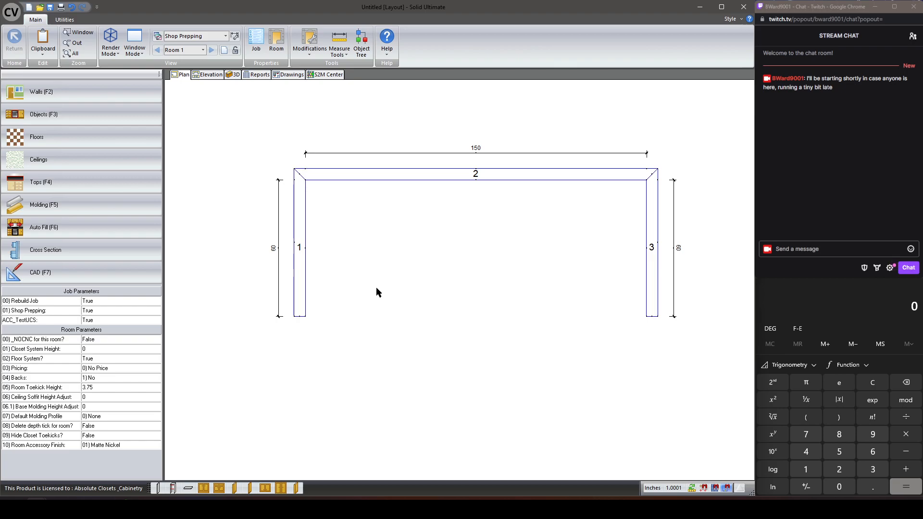
Place a 30-inch Base - Pair Doors cabinet on wall 1, and copy it twice onto wall 2 and once onto wall 3
click(204, 488)
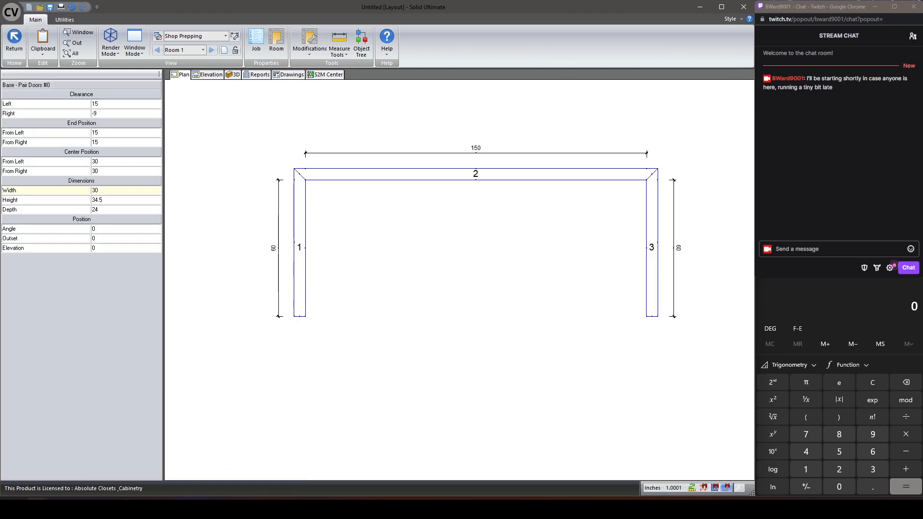
click(340, 258)
right_click(336, 255)
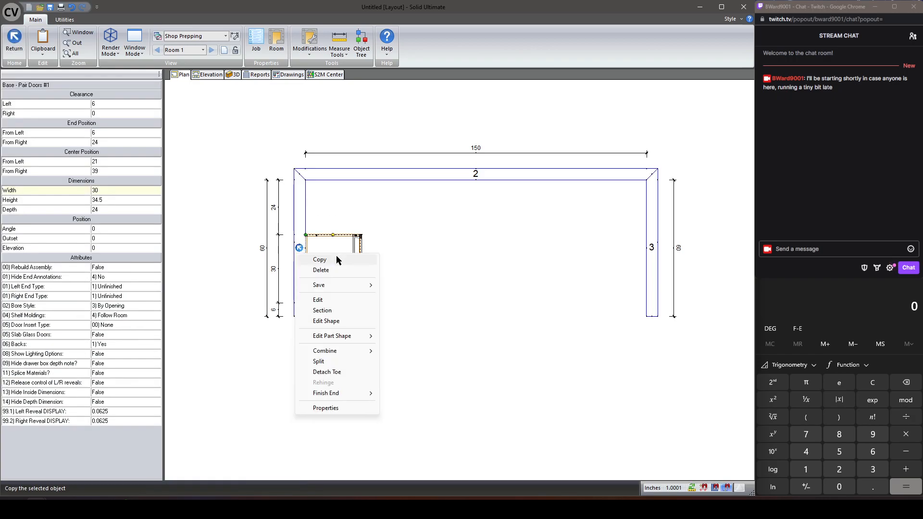
click(337, 259)
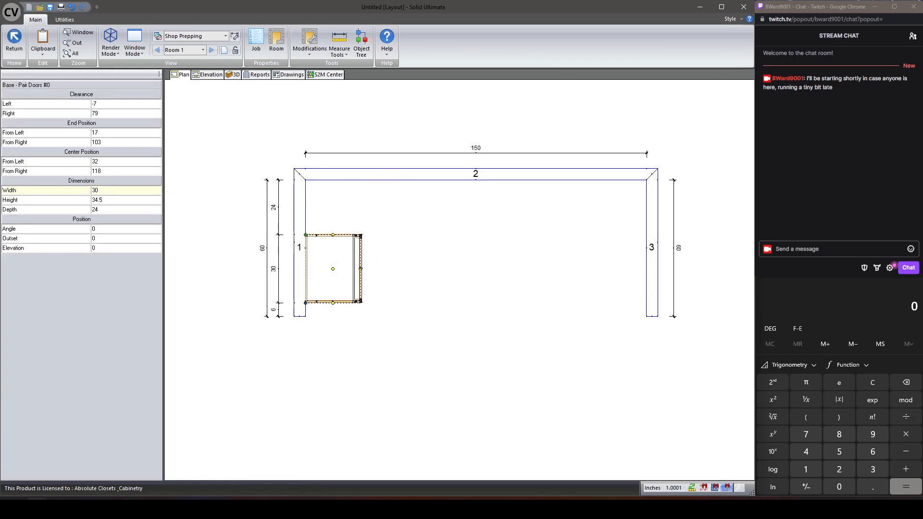
click(394, 206)
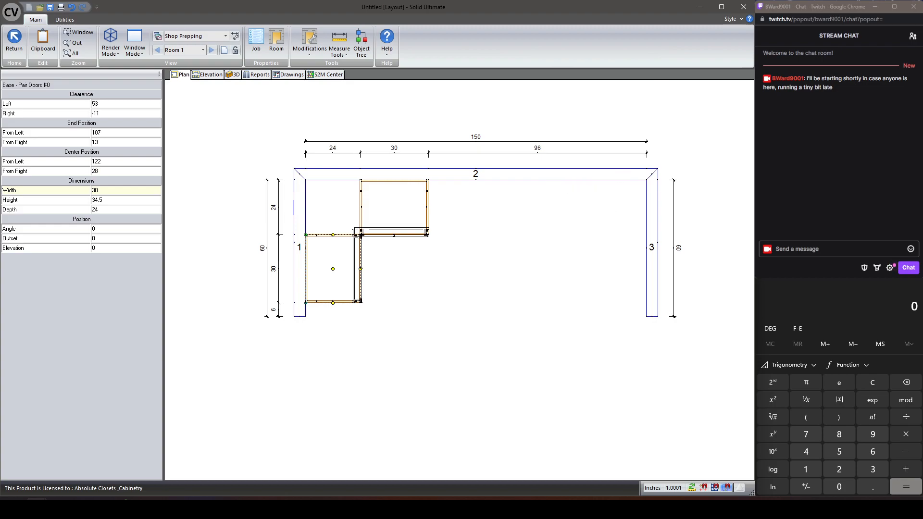
click(558, 205)
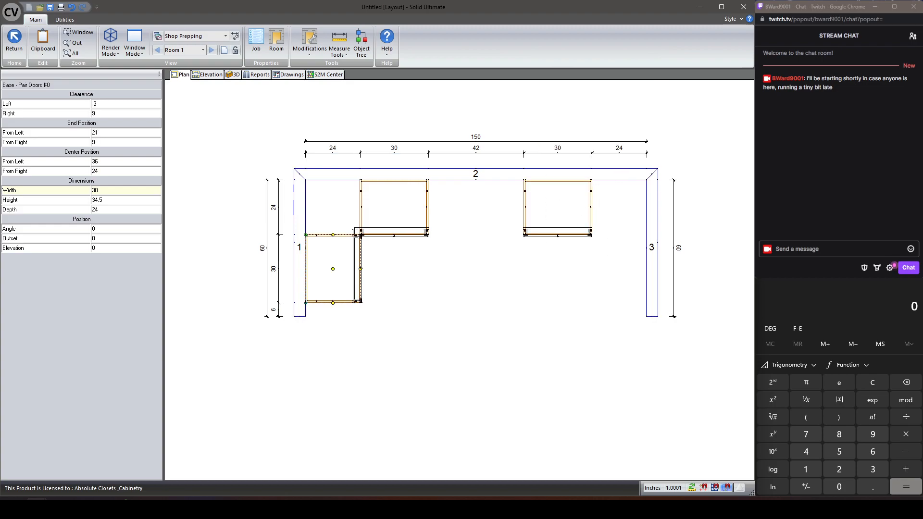
click(619, 269)
key(Escape)
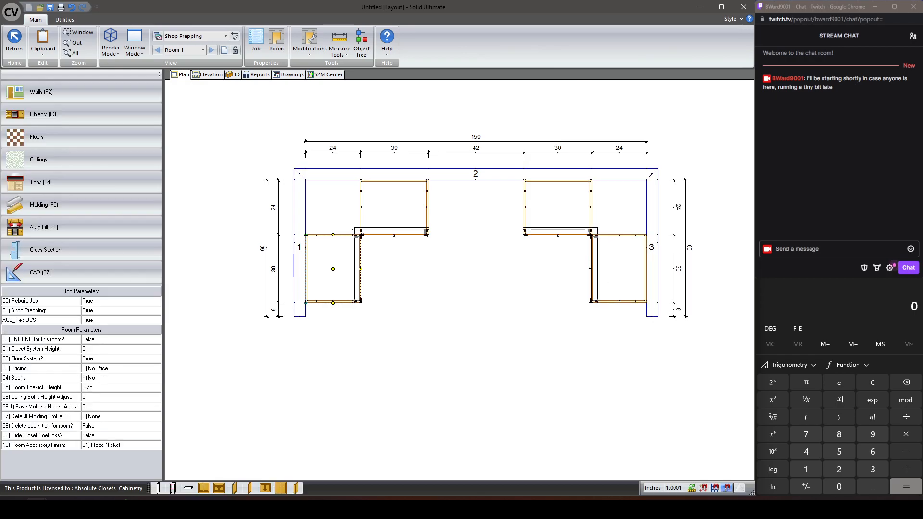
Extend the left end of the first cabinet on wall 2 and the right end of the second into the corners
right_click(321, 183)
click(320, 190)
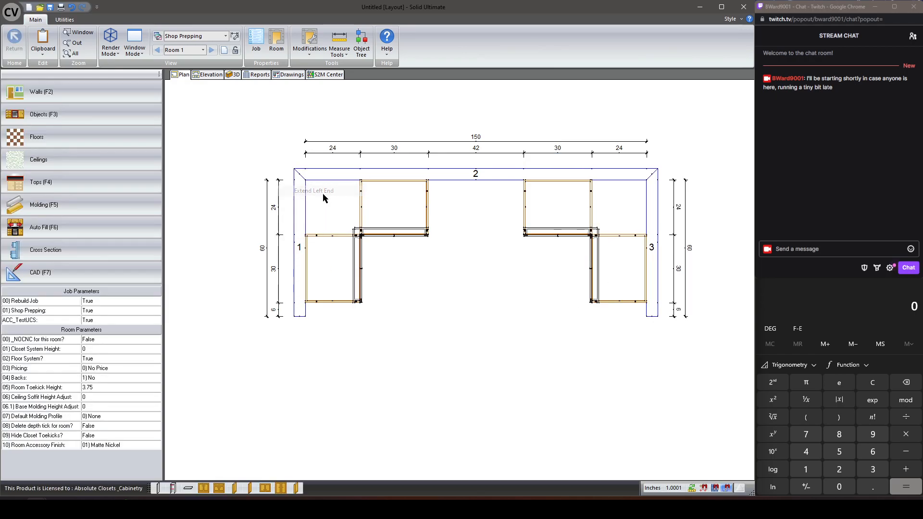
right_click(630, 191)
click(623, 206)
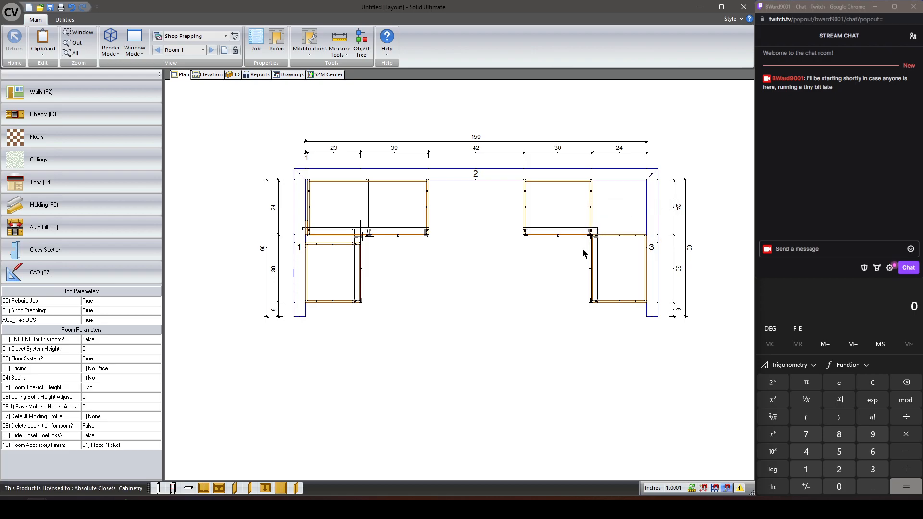
Rebuild the job and inspect the door hinges in the section view of the first base cabinet on wall 2
click(104, 300)
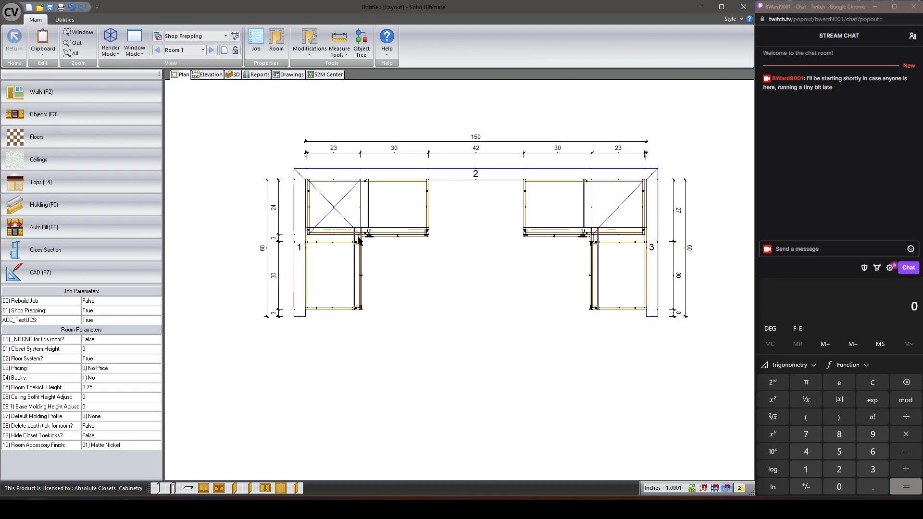
scroll(372, 233, up, 6)
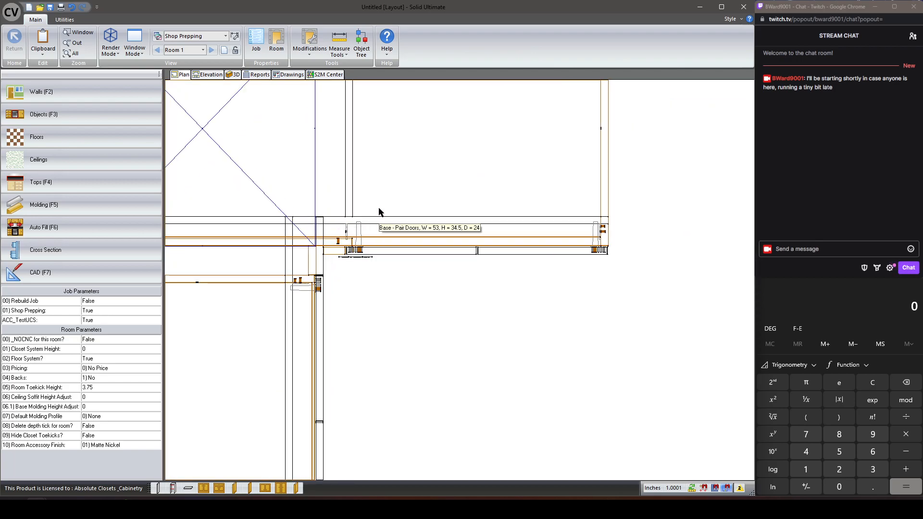
double_click(381, 210)
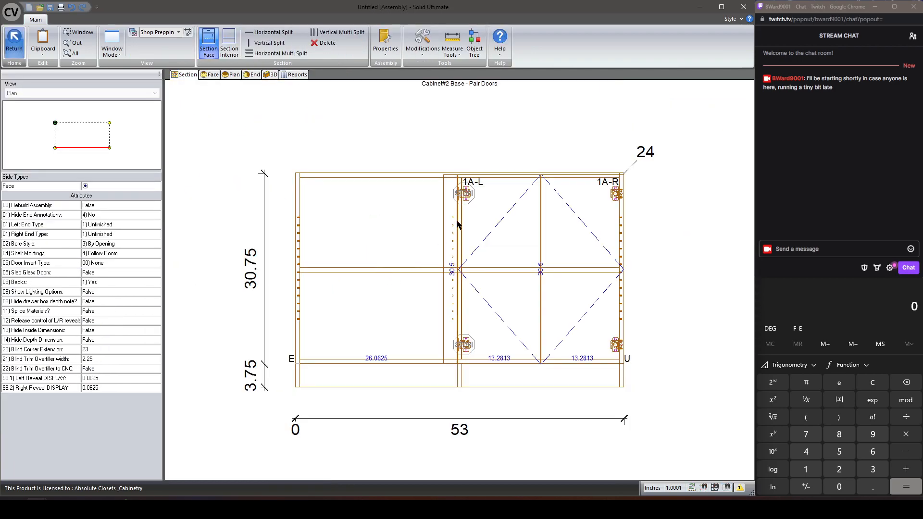
scroll(482, 190, up, 5)
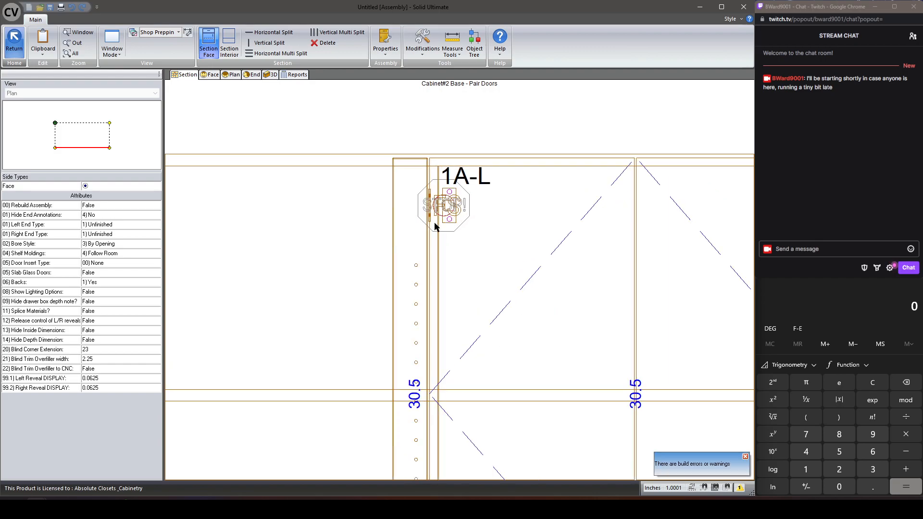
scroll(435, 226, down, 2)
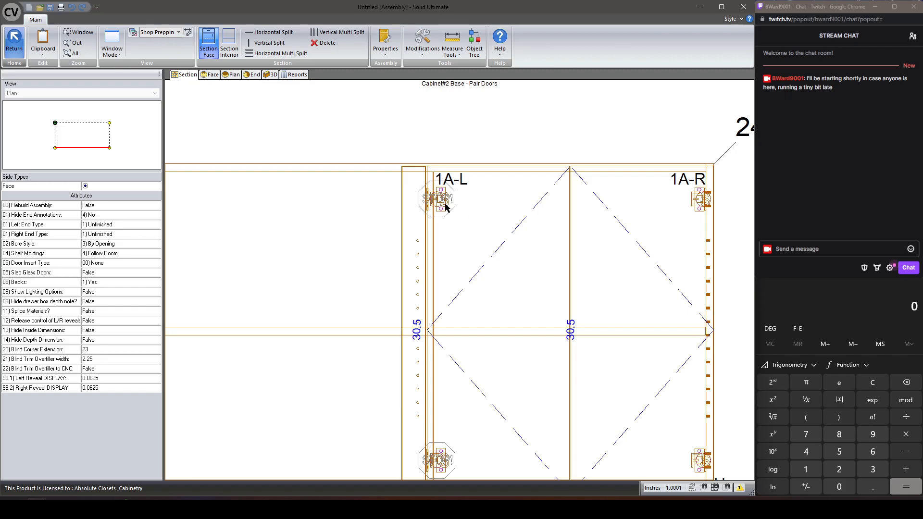
click(19, 41)
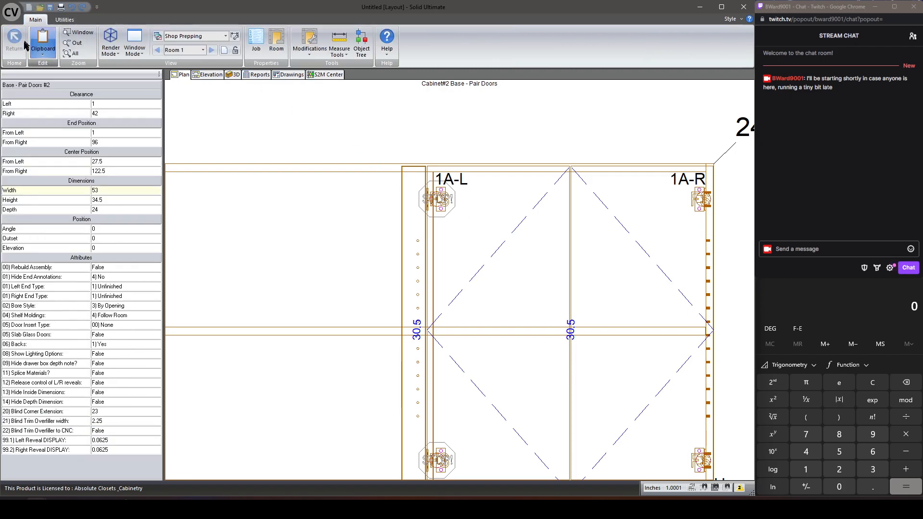
Disable the "48 Hinge Type Warnings" user created standard
click(64, 20)
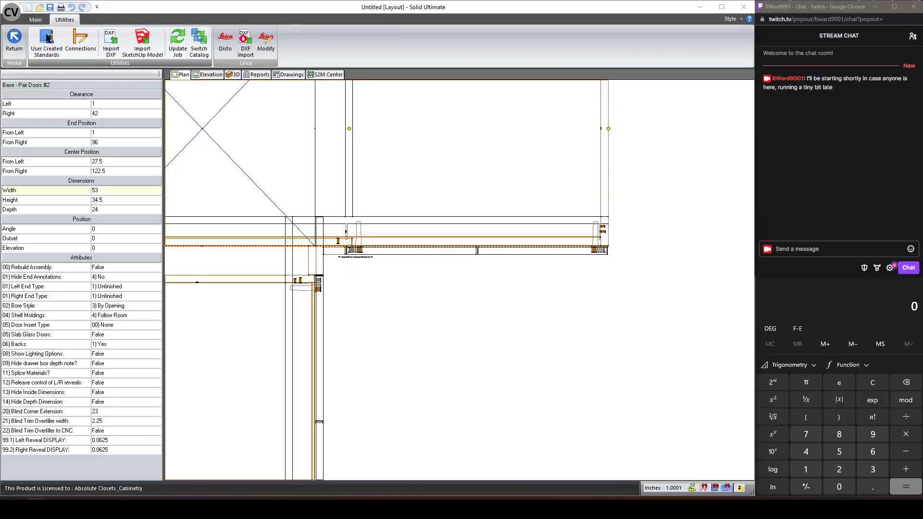
click(47, 38)
scroll(224, 329, down, 4)
scroll(225, 330, up, 10)
scroll(224, 330, down, 12)
scroll(198, 335, down, 9)
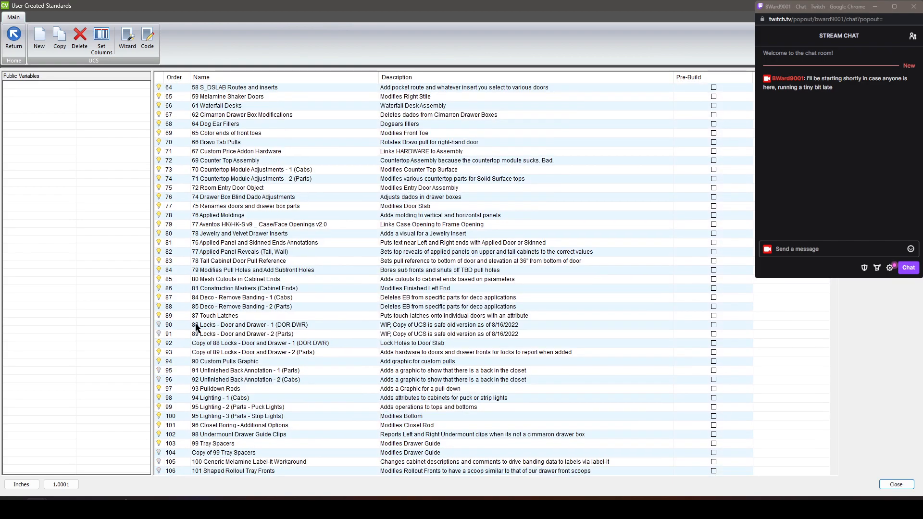
scroll(185, 258, down, 5)
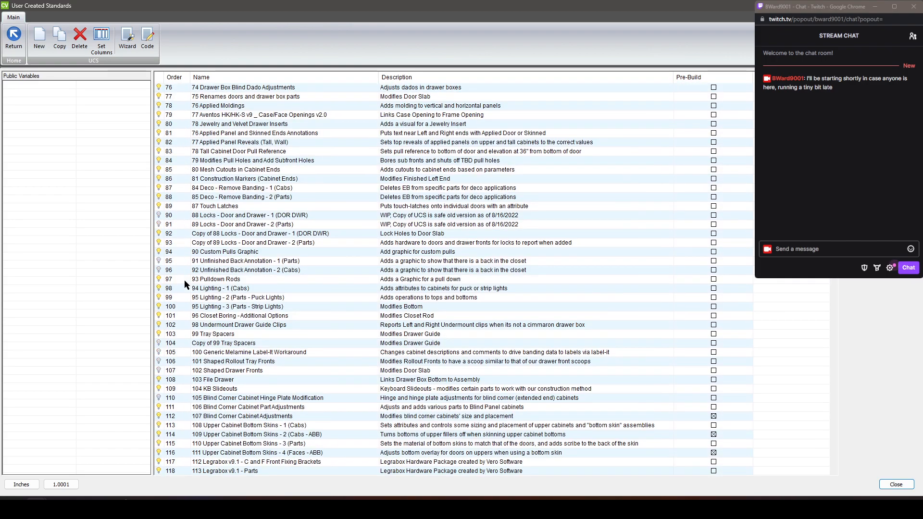
scroll(186, 281, down, 2)
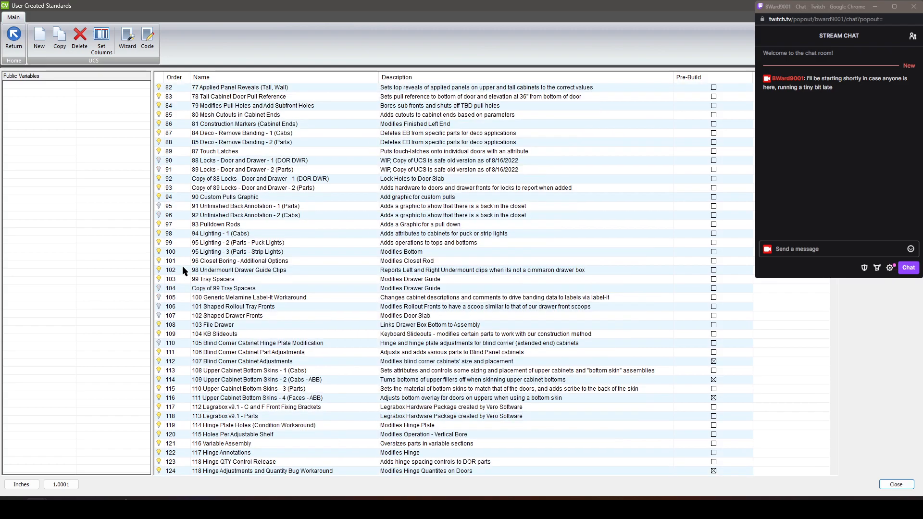
scroll(186, 394, down, 2)
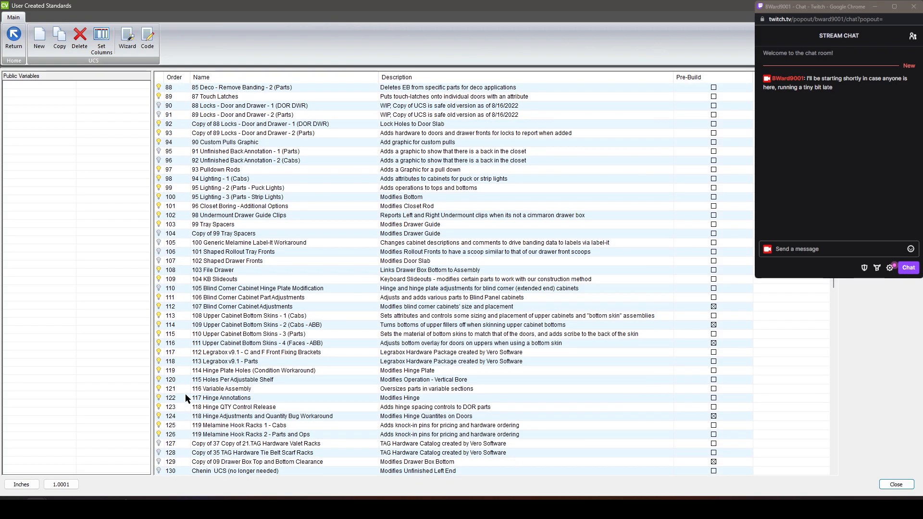
click(186, 372)
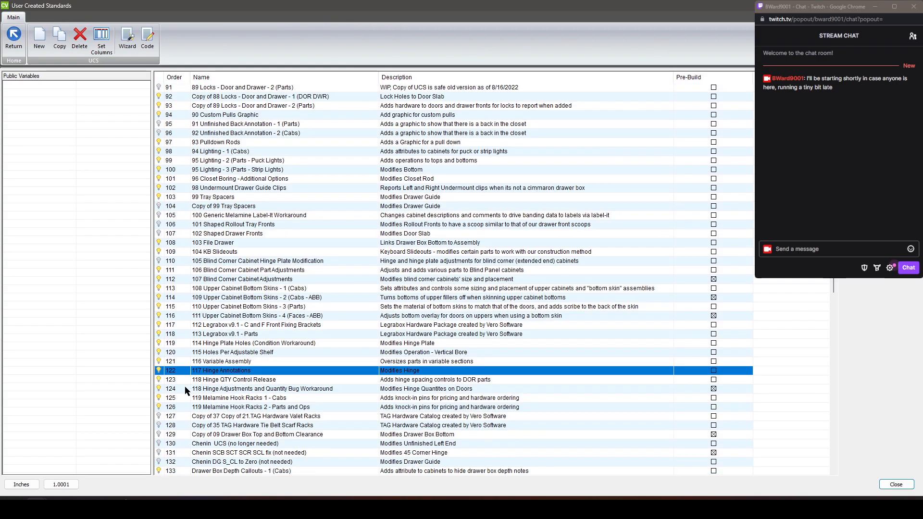
scroll(183, 393, down, 3)
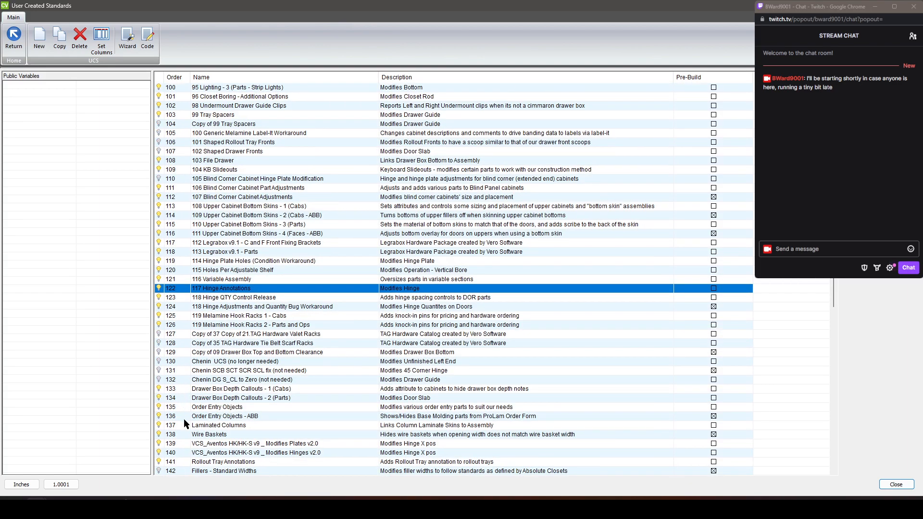
scroll(186, 426, down, 2)
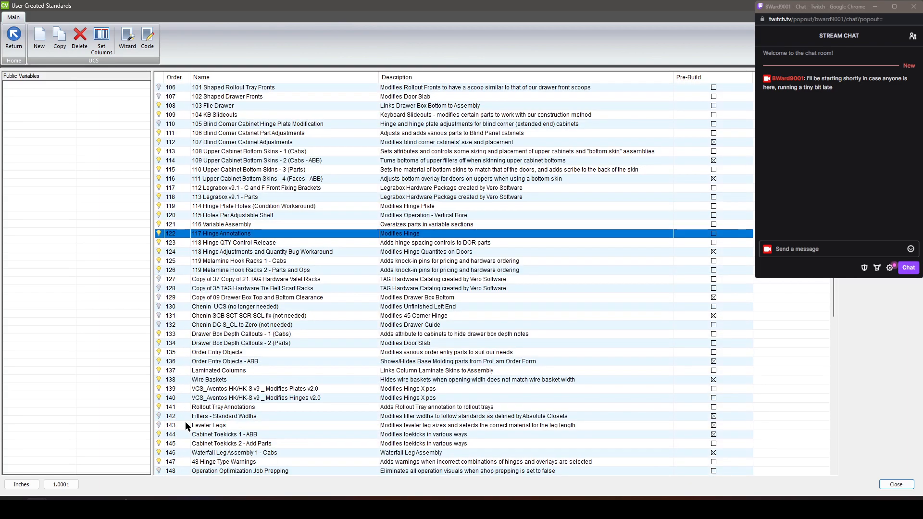
scroll(186, 426, down, 1)
scroll(186, 422, down, 1)
click(185, 406)
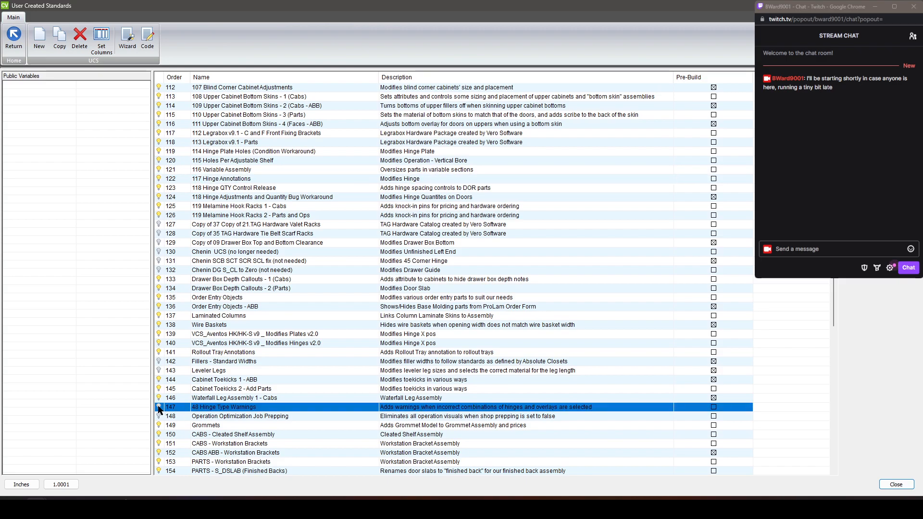
click(896, 484)
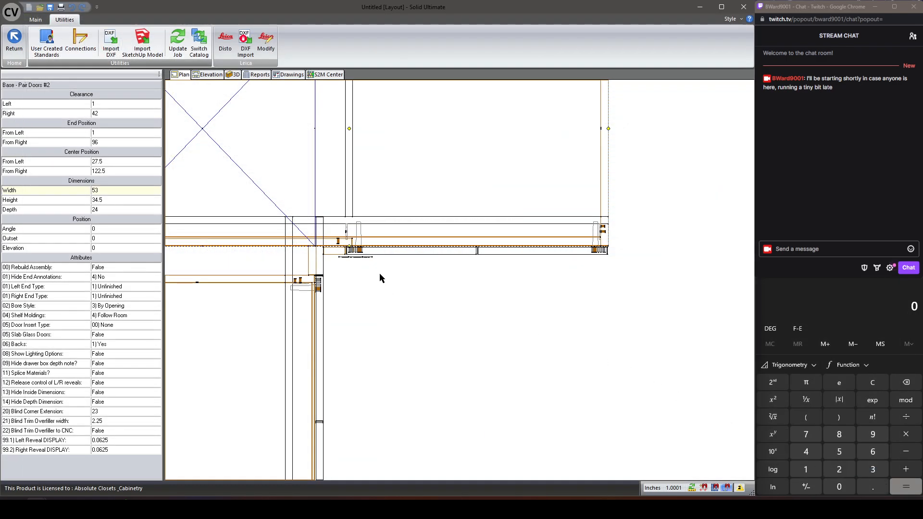
Examine the hinges and hinge plates of the first blind corner base cabinet in the wall 2 elevation
click(208, 75)
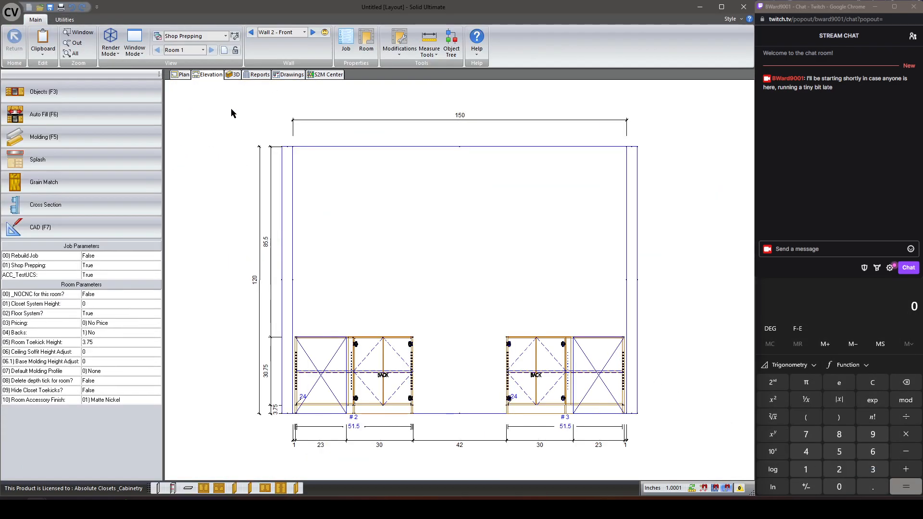
scroll(403, 350, up, 6)
scroll(408, 265, down, 3)
scroll(336, 243, up, 4)
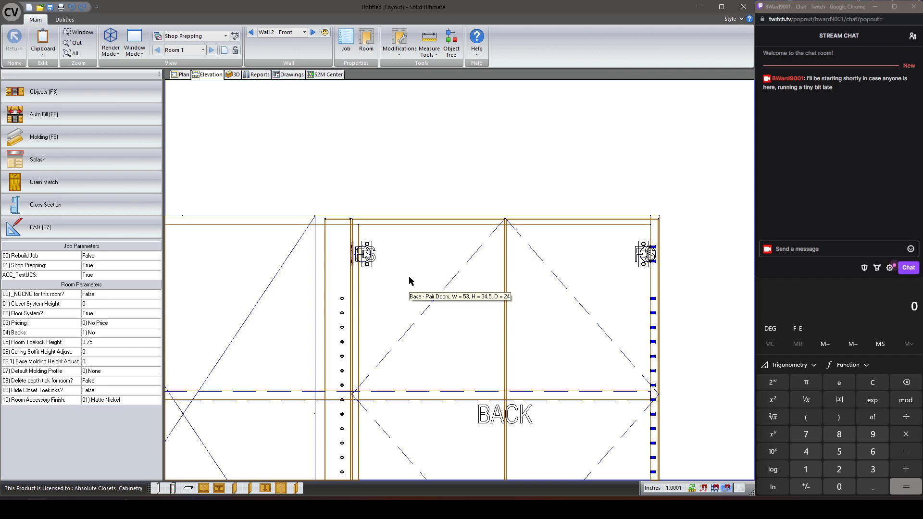
scroll(411, 276, down, 2)
scroll(455, 438, up, 3)
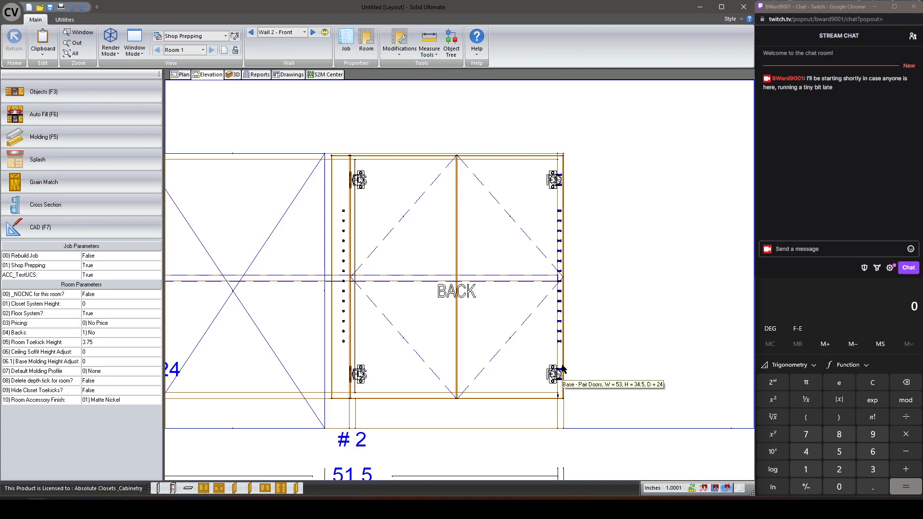
Add two blank lines after the ACC_TestUCS exit condition in the Blind Corner Cabinet Hinge Plates standard's code, and save it
click(64, 20)
click(53, 41)
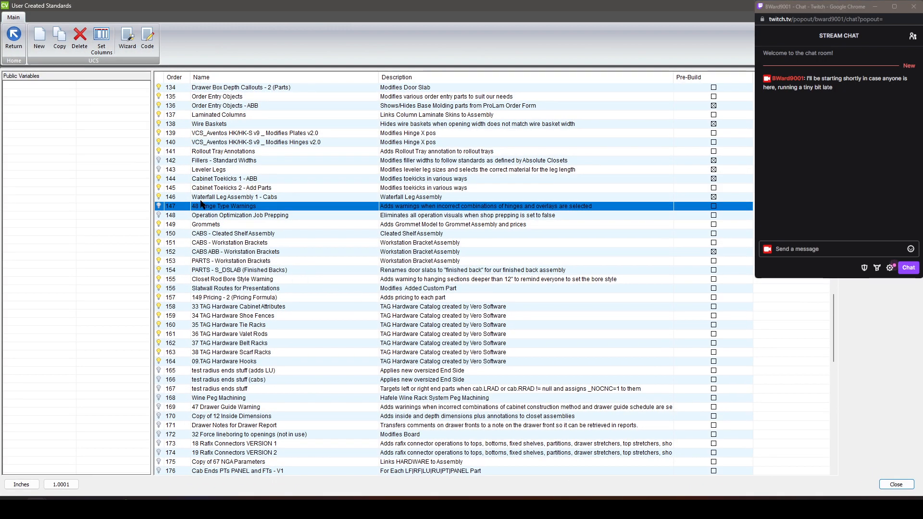
scroll(180, 353, down, 20)
double_click(185, 462)
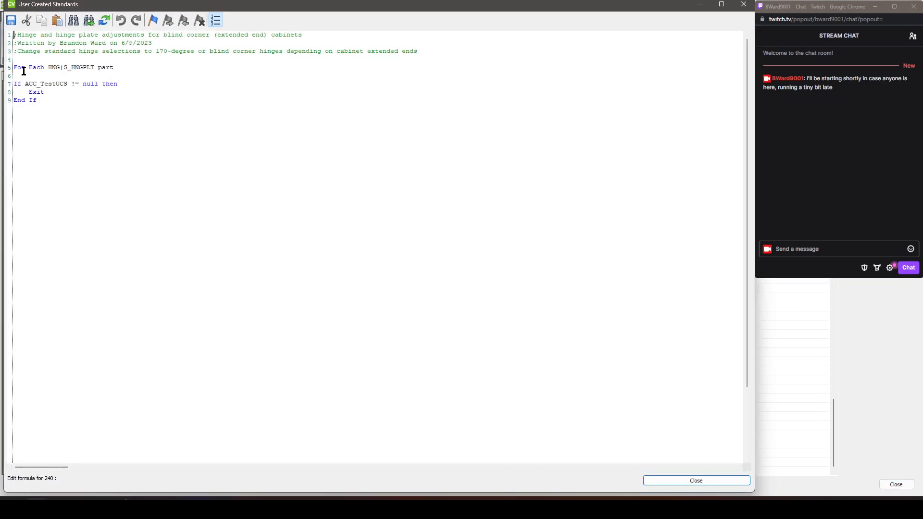
drag(14, 67, 110, 73)
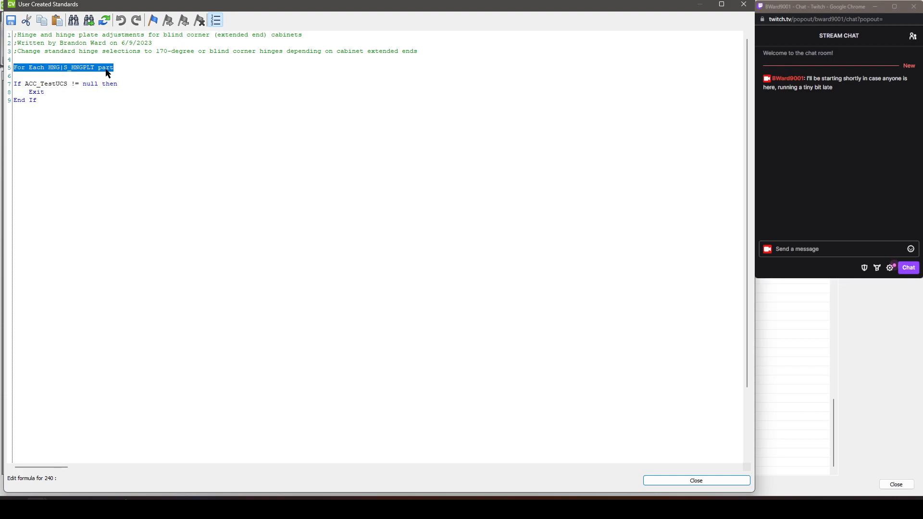
click(116, 69)
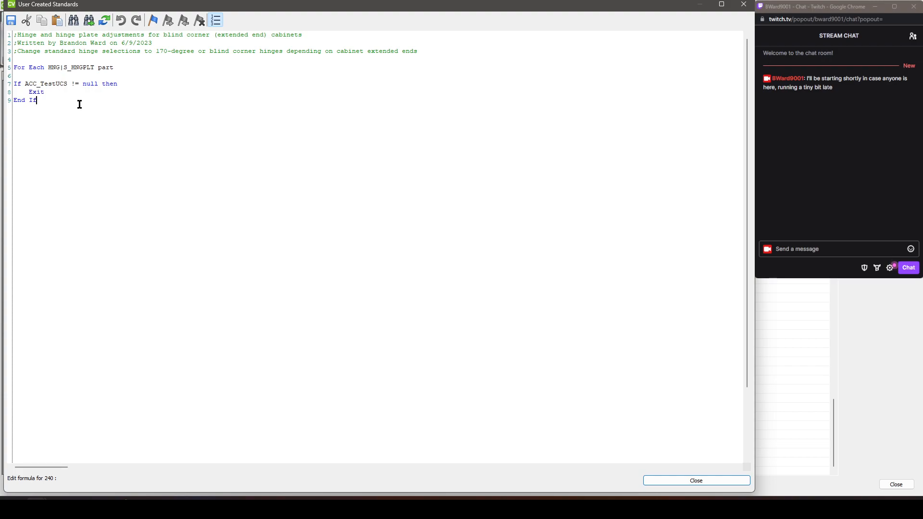
key(Return)
key(Return)
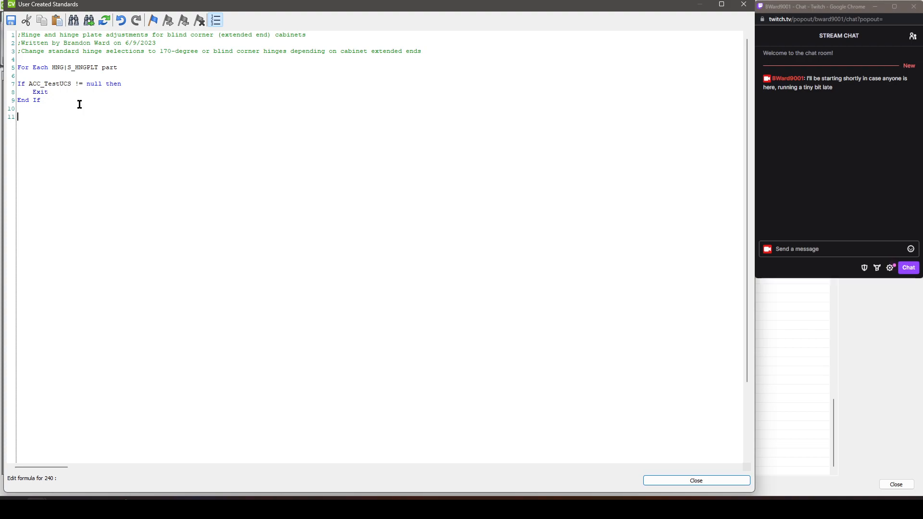
click(686, 483)
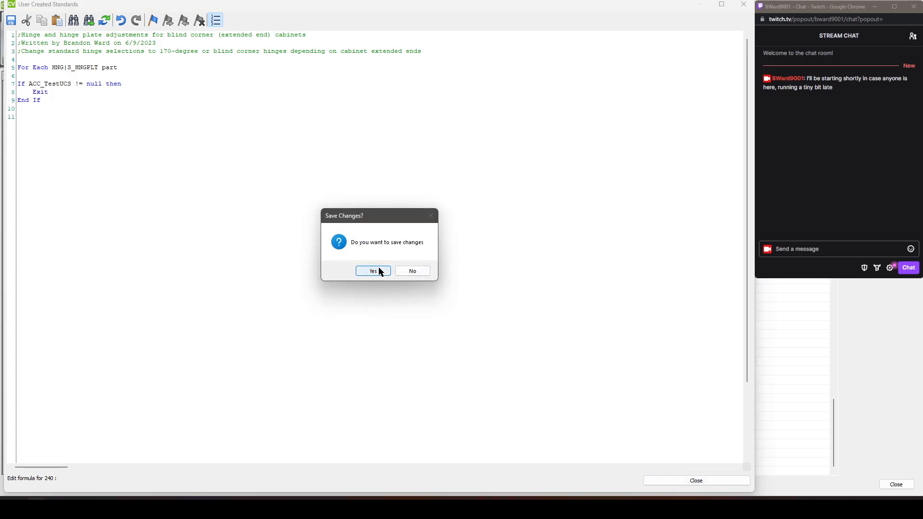
click(375, 271)
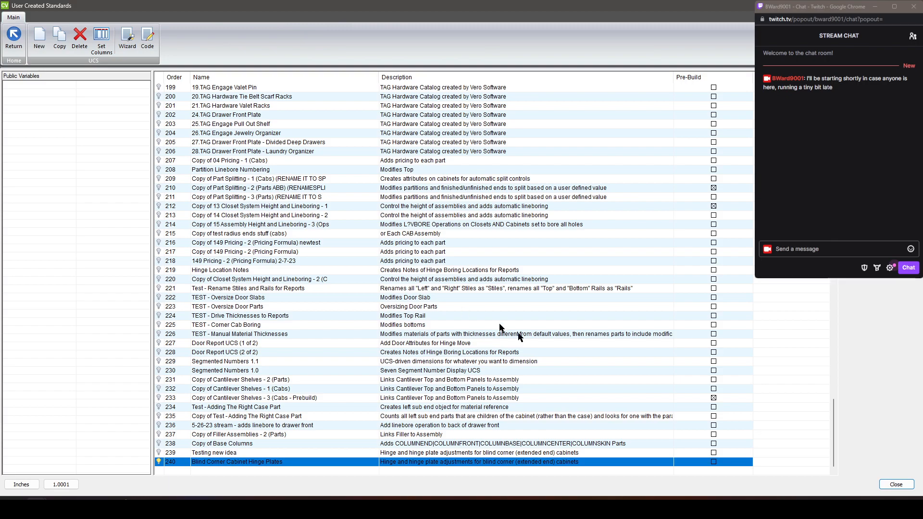
click(894, 485)
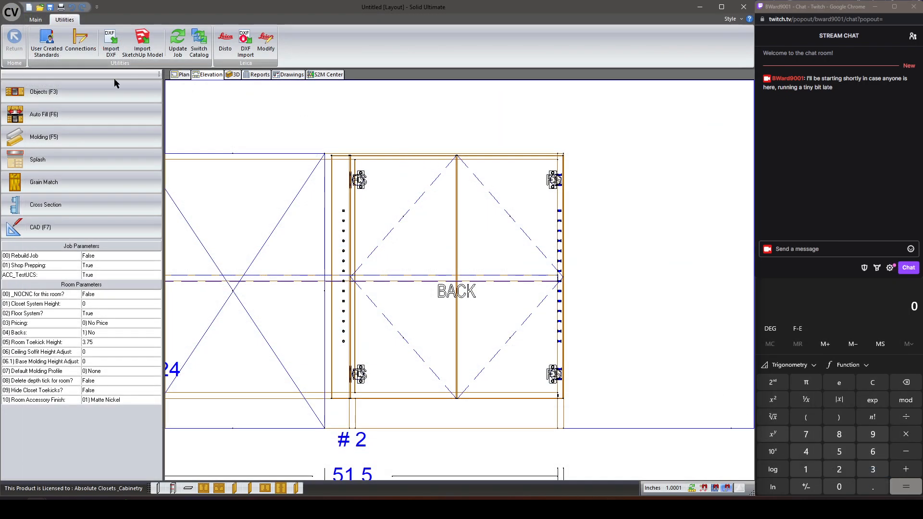
Open the system materials from the SPLAM Oxford White (S) cabinet material schedule in the room properties
click(41, 21)
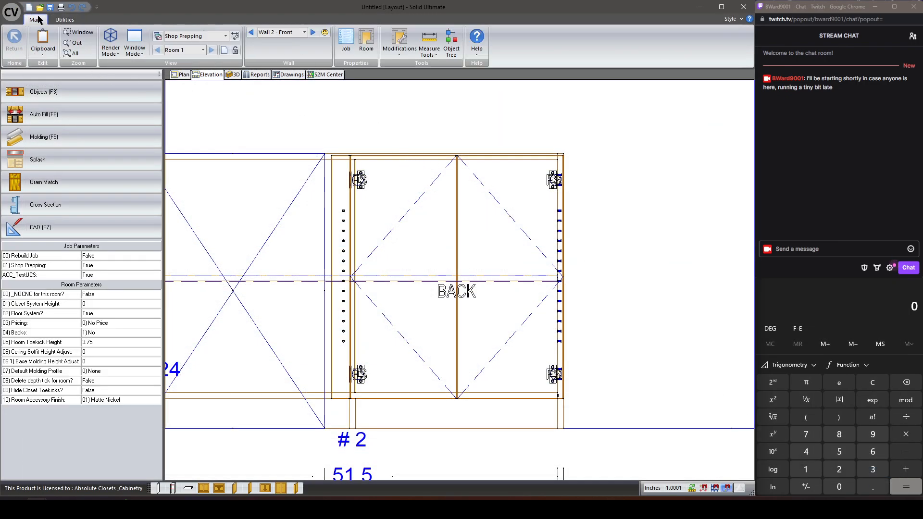
click(366, 39)
click(264, 196)
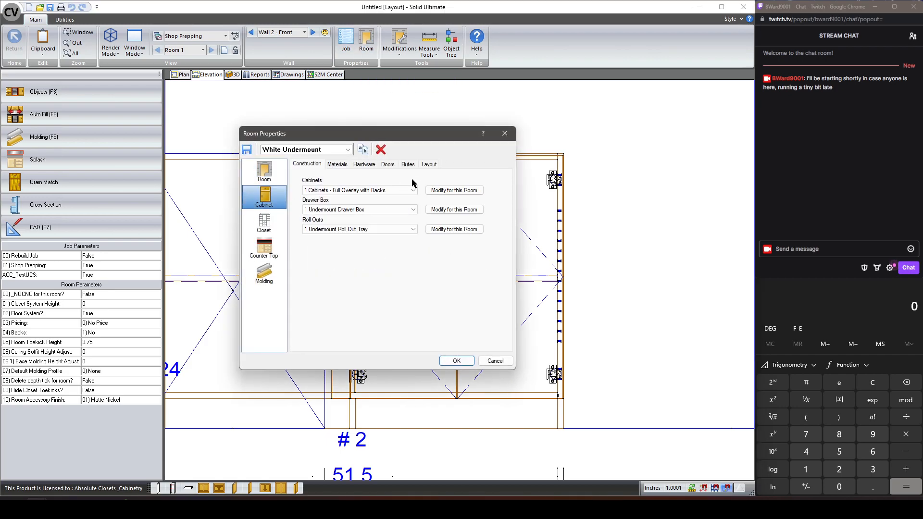
click(339, 164)
click(457, 194)
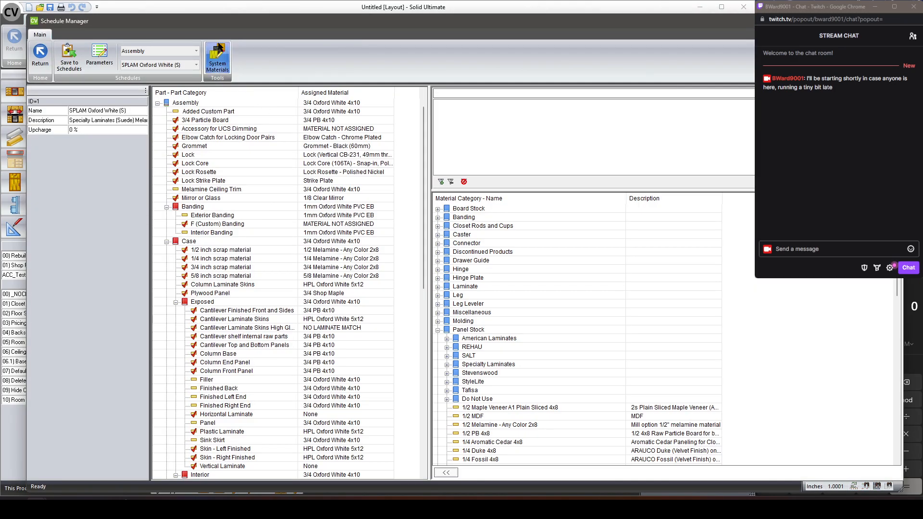
click(219, 48)
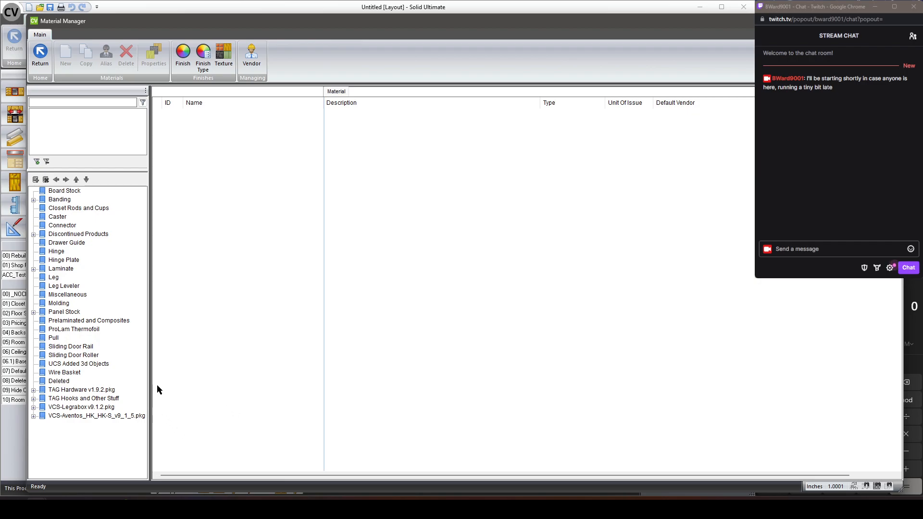
Open the model of the 95 Degree Overlay Blind Corner hinge from the Hinge materials
click(57, 252)
click(176, 131)
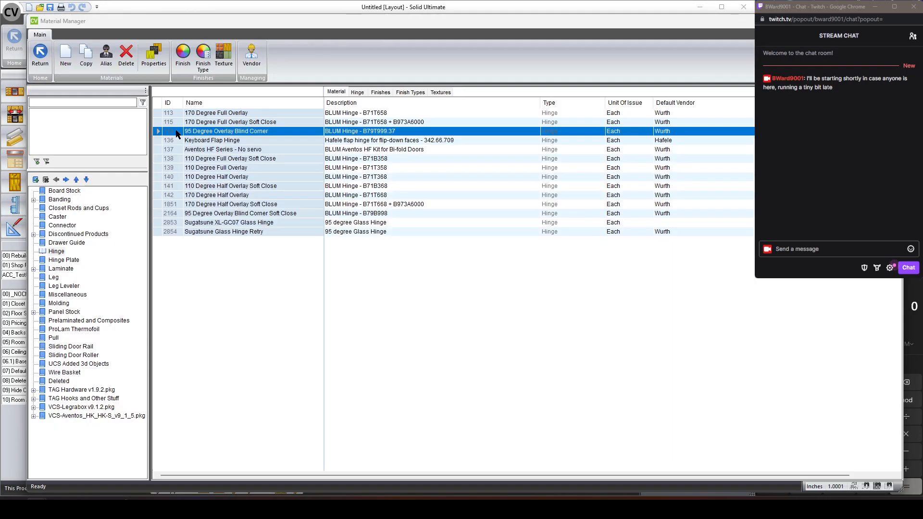
double_click(176, 131)
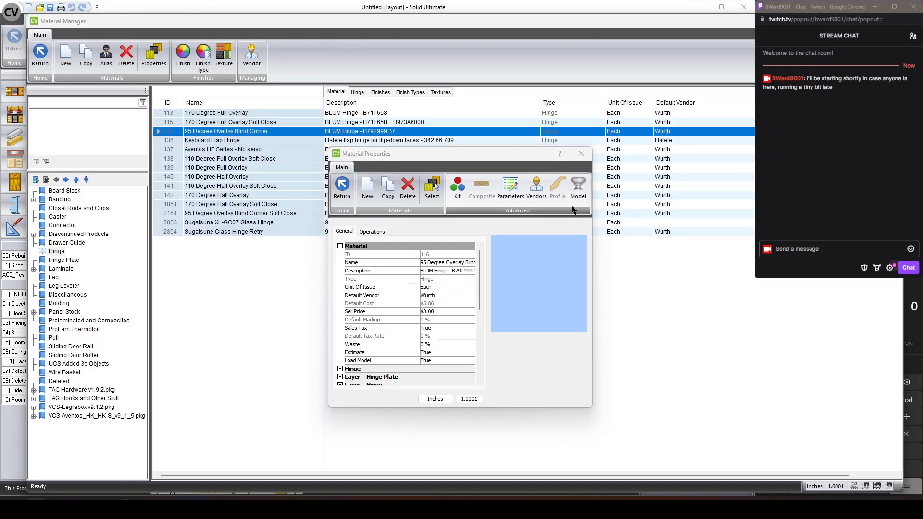
click(579, 191)
Inspect the hinge model's geometry and show the properties of the Back Line Bore-Master operation on the secondary work plane
scroll(566, 277, up, 5)
scroll(566, 276, down, 6)
scroll(566, 277, down, 2)
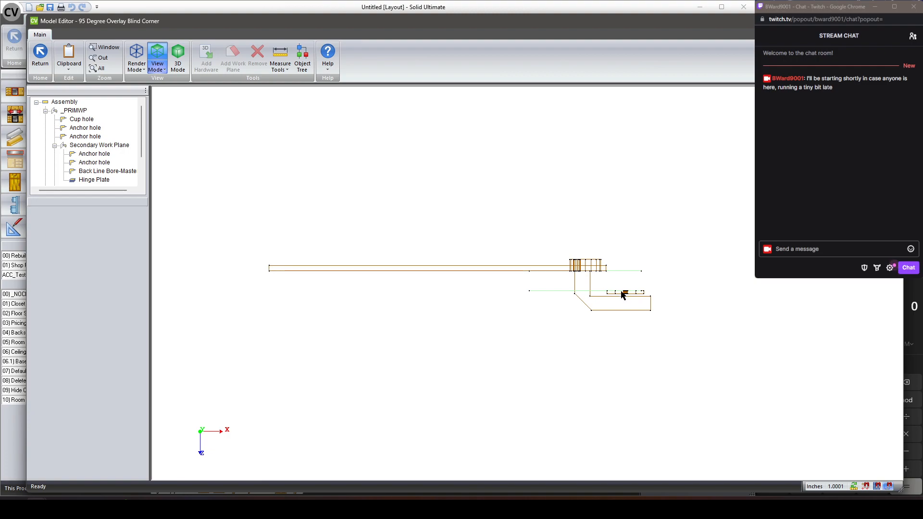
click(103, 172)
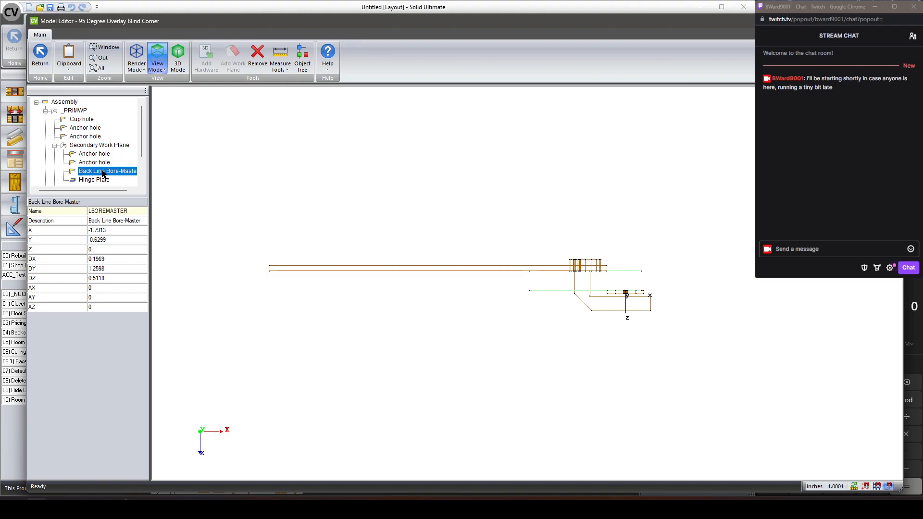
Inspect the 95 Degree Overlay Blind Corner hinge model from the front with nothing selected
click(158, 64)
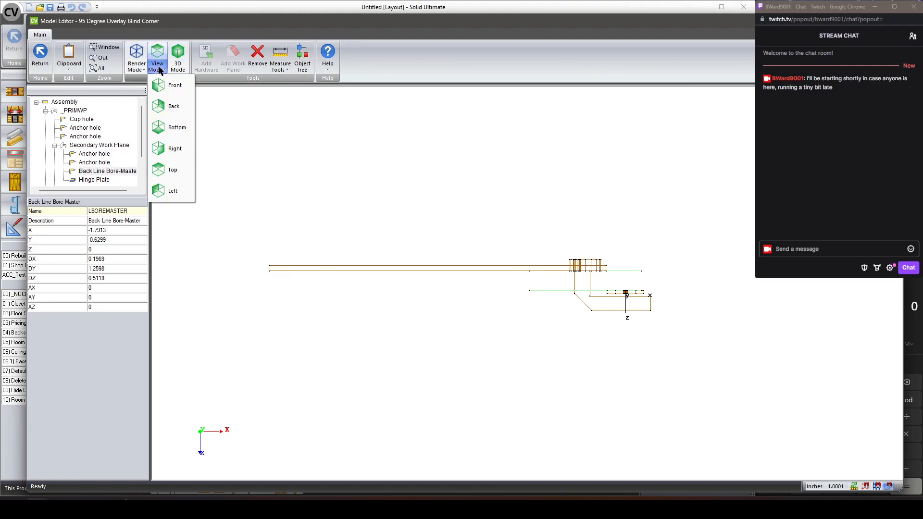
click(173, 91)
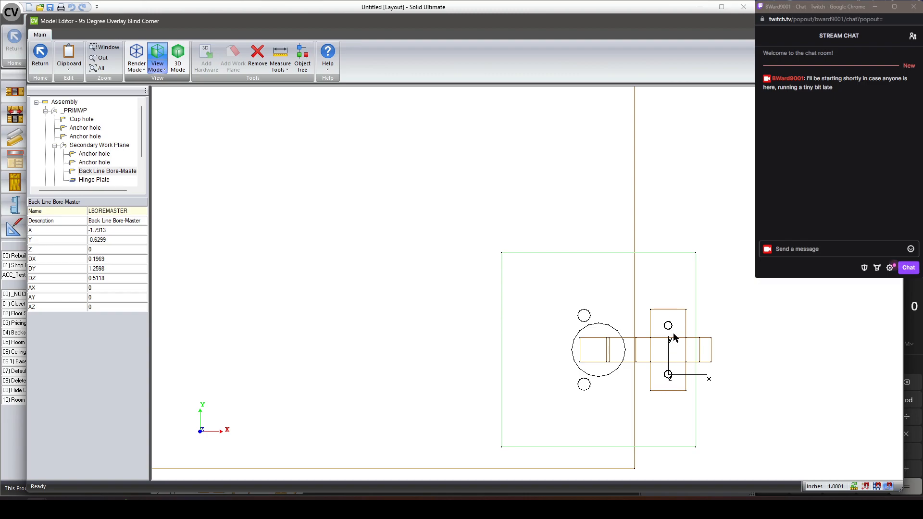
click(737, 270)
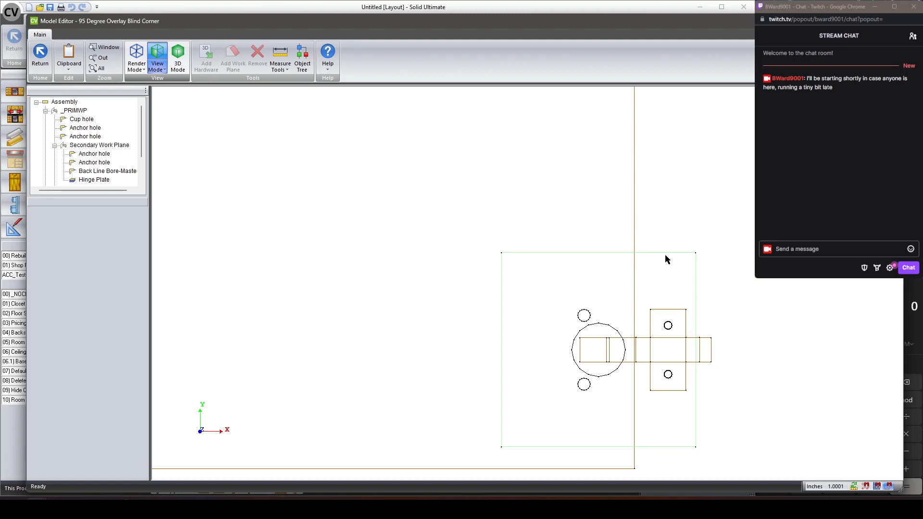
Leave the hinge model, highlight the 95 Degree Overlay Blind Corner Soft Close hinge, and close the materials and room properties
click(41, 56)
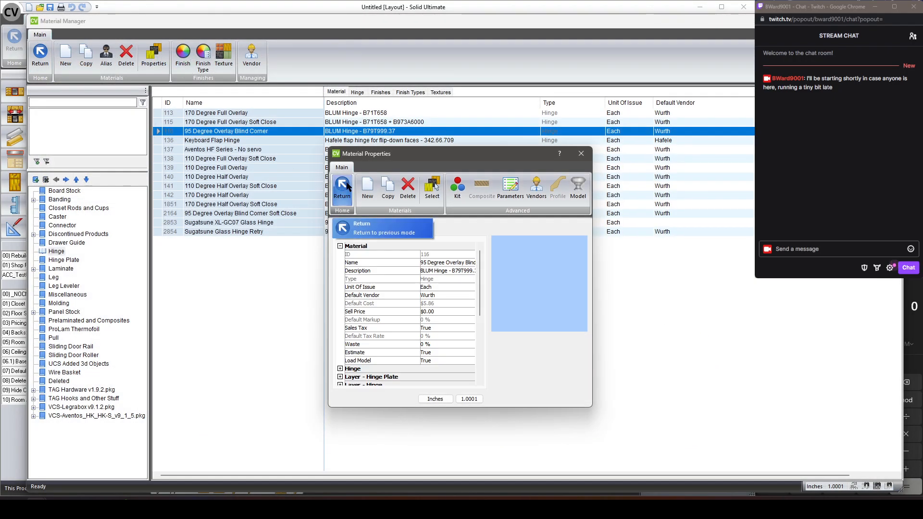
click(347, 186)
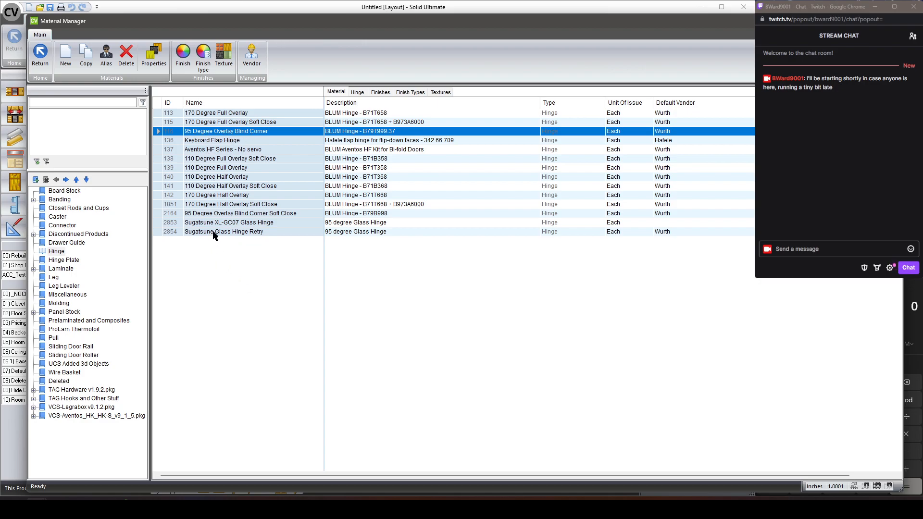
click(179, 214)
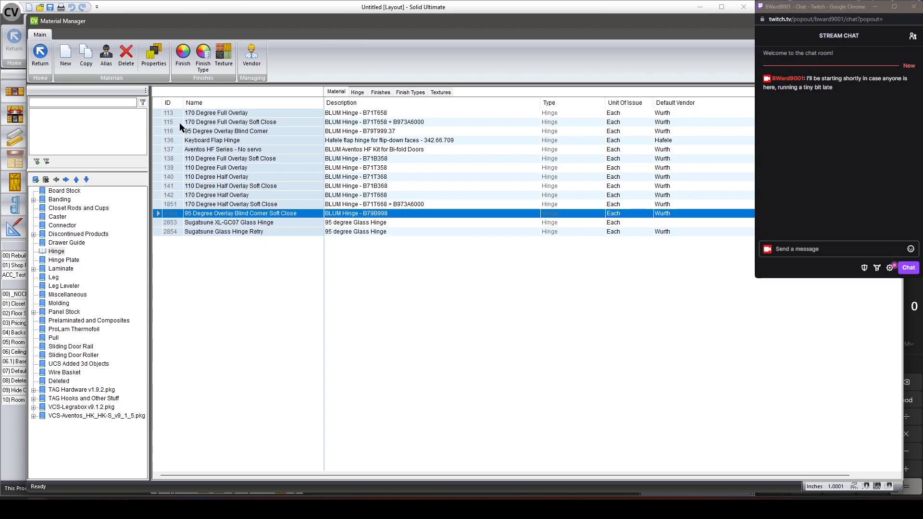
click(42, 56)
click(41, 56)
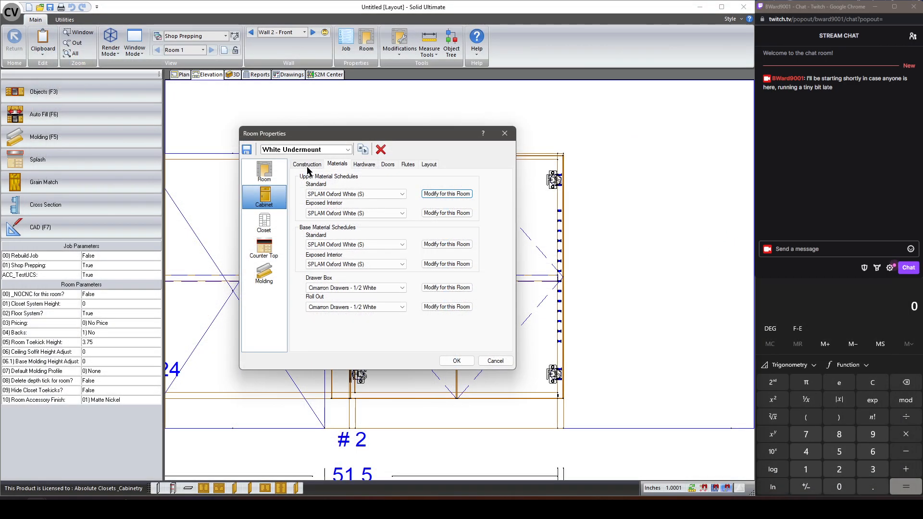
click(504, 133)
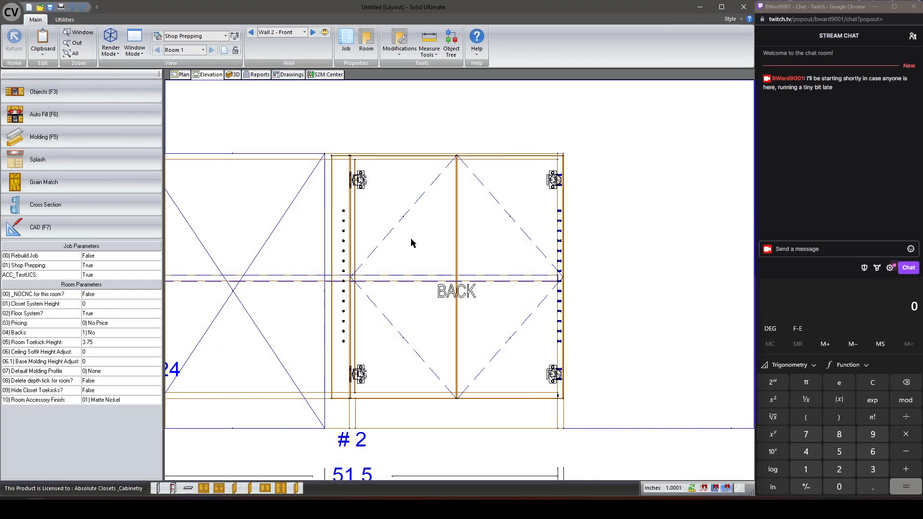
Open the Blind Corner Cabinet Hinge Plates standard's code and add the line "If this.NAME == 'HNG' then" after the exit condition
click(64, 20)
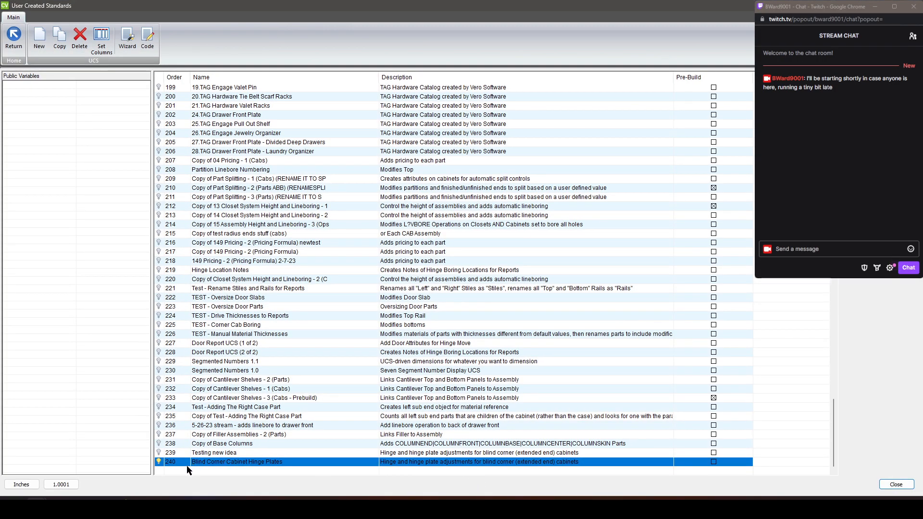
double_click(186, 462)
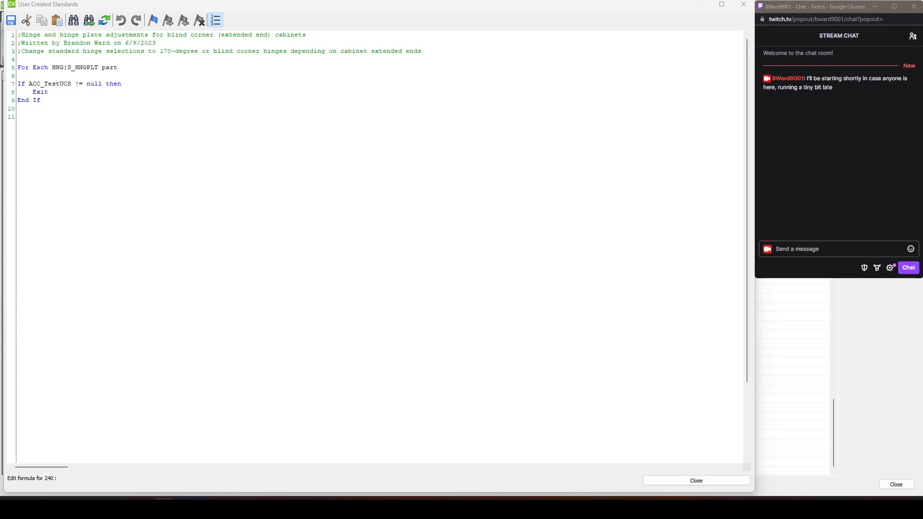
click(101, 128)
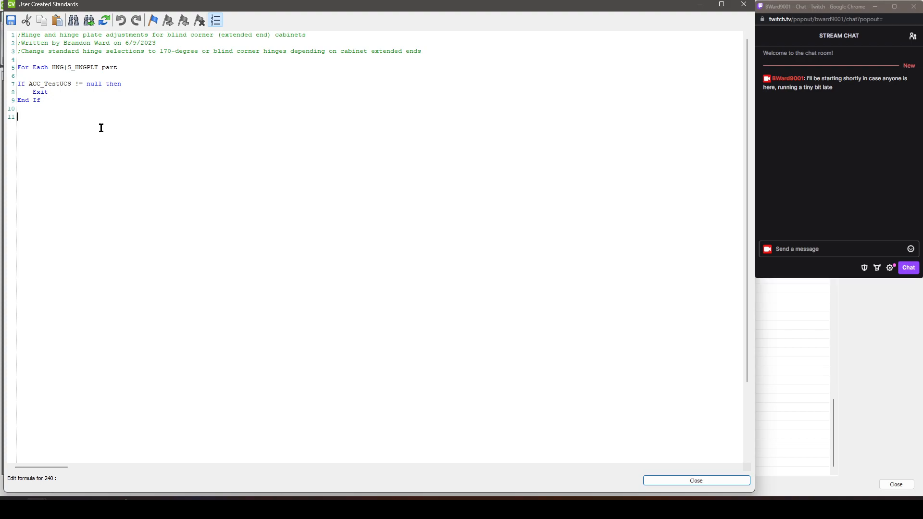
text(If this.NAME == 'HNG' then)
key(Tab)
key(Up)
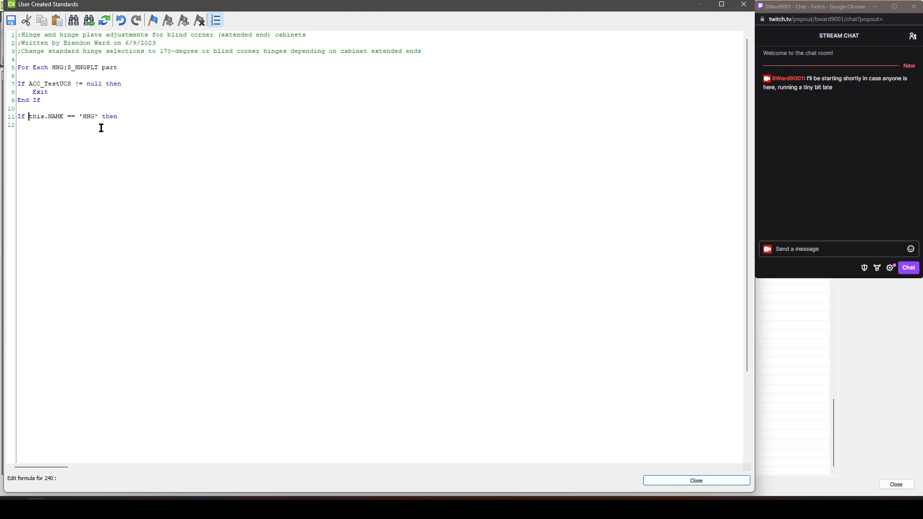
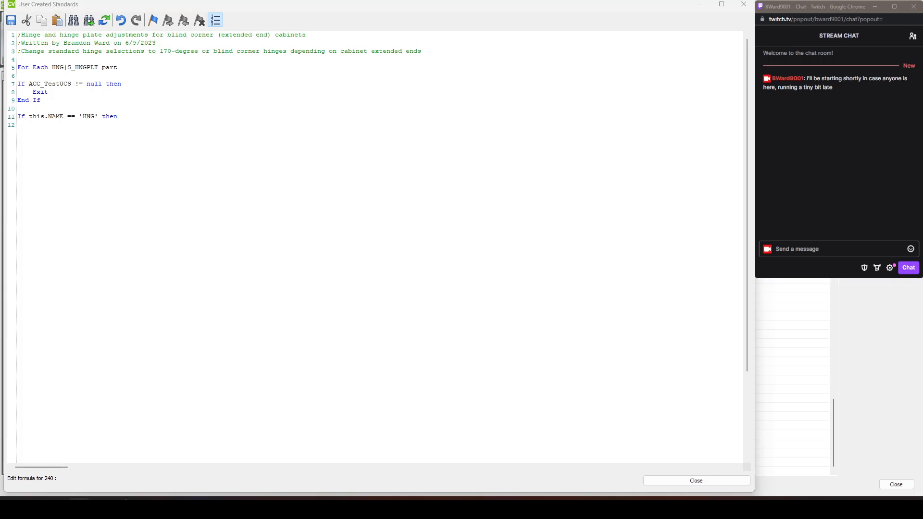
Consult the REND entry in the Word outline and add a nested "If cab.REND == 3 then" under the HNG condition
drag(922, 28, 617, 4)
drag(425, 284, 560, 284)
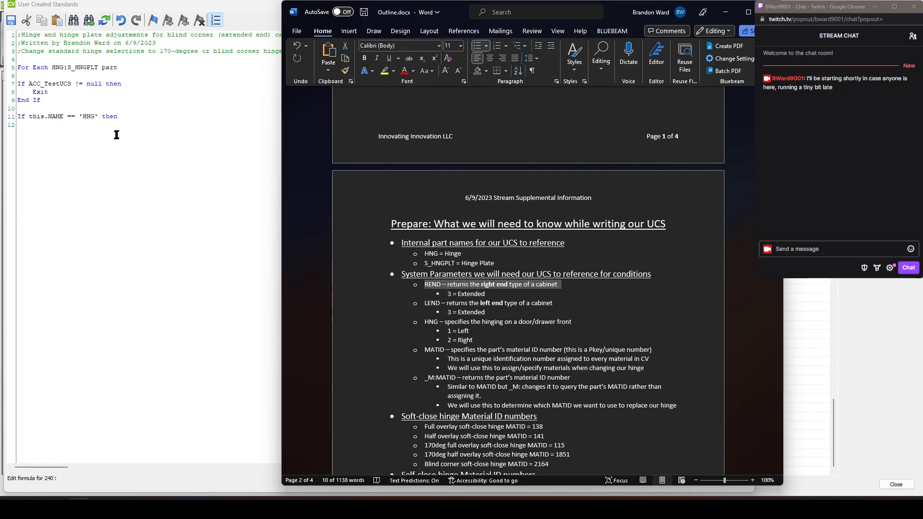
click(135, 132)
text(If )
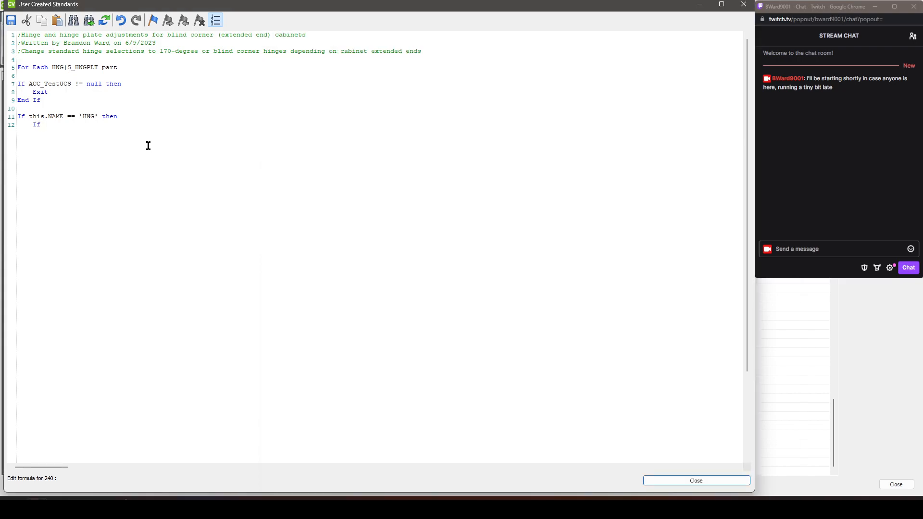
text(cab.R)
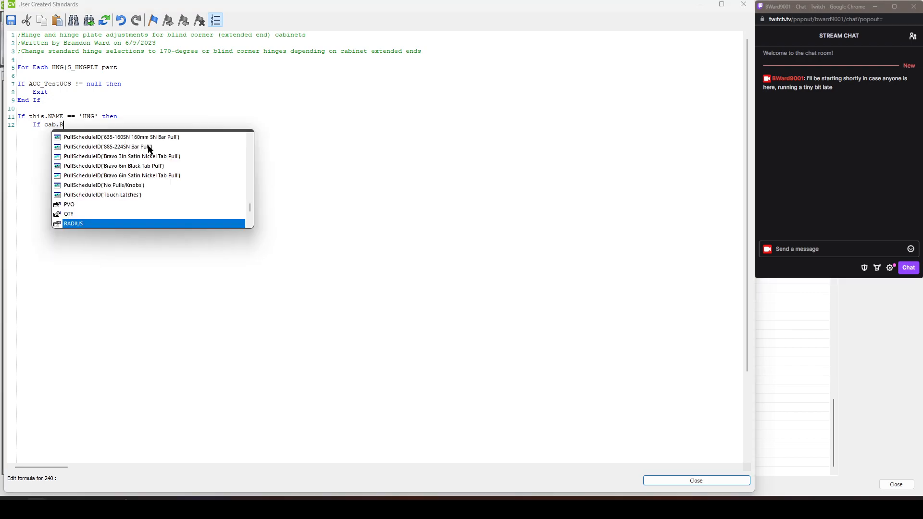
text(END == 3 then)
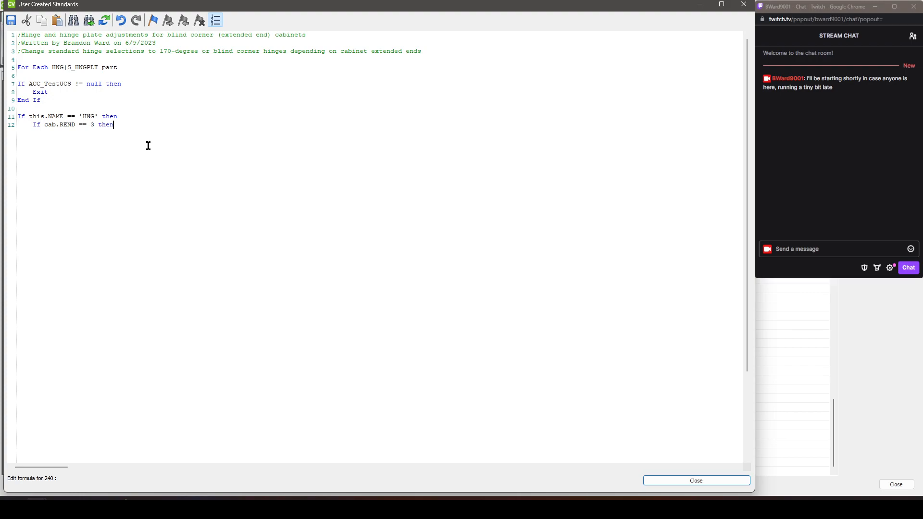
Add the comment ";Extended End -- Right" after the cab.REND condition, save the code, and return to the room elevation
key(Tab)
text(;Extended End -- Right)
key(Return)
key(Tab)
click(710, 480)
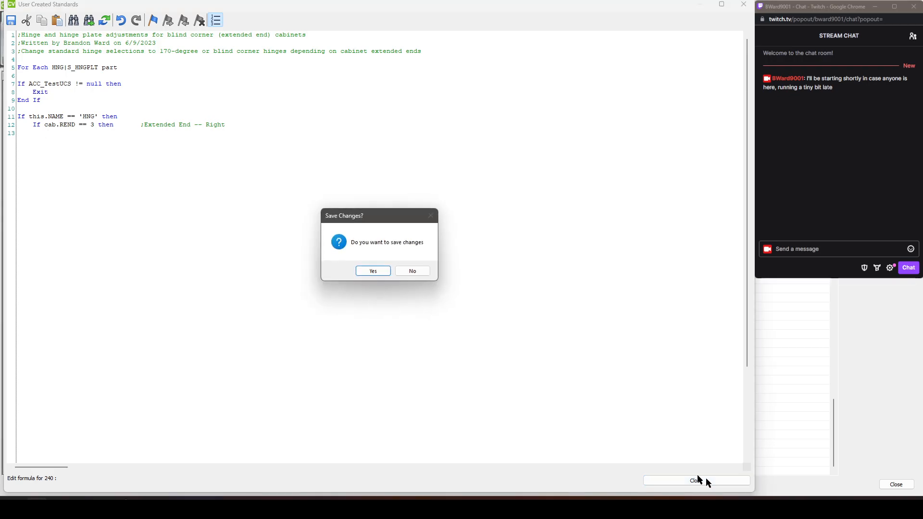
click(373, 272)
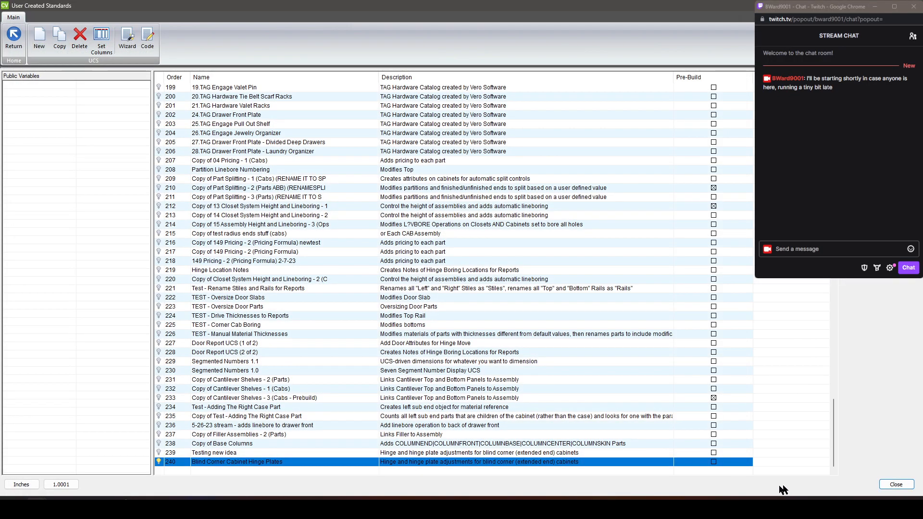
click(896, 485)
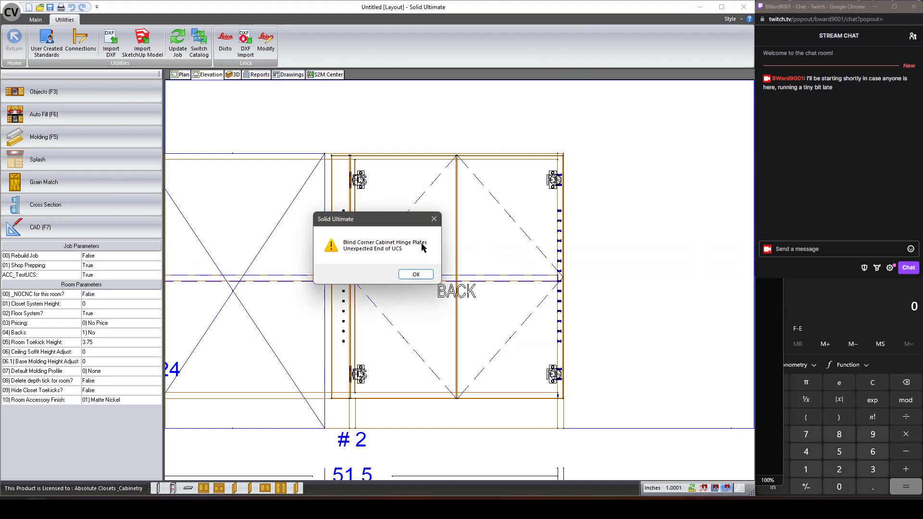
click(416, 274)
click(428, 281)
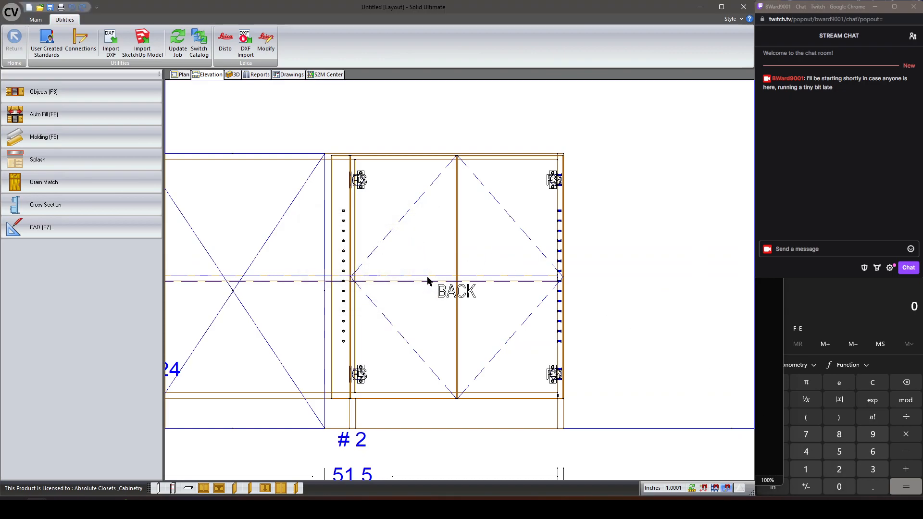
Open cabinet 2's object tree and expand the first pair door opening of the face down to its door object's parts
double_click(428, 280)
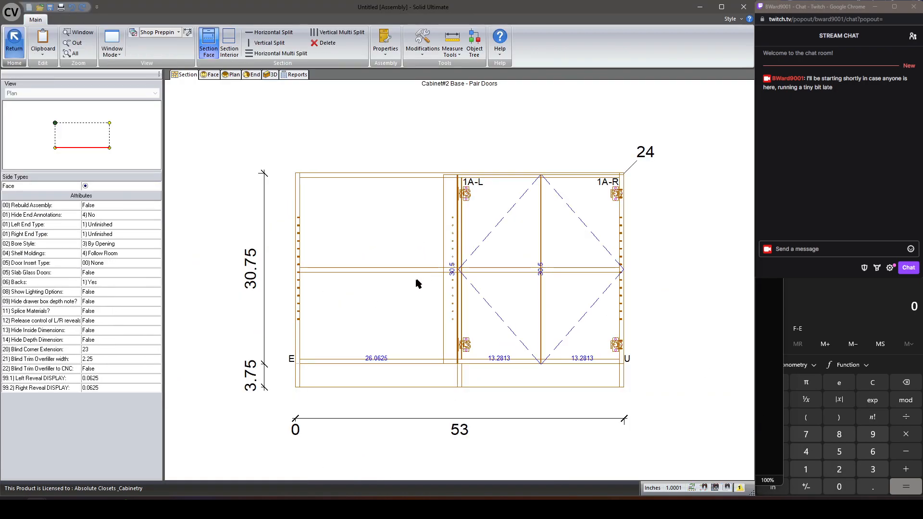
click(474, 43)
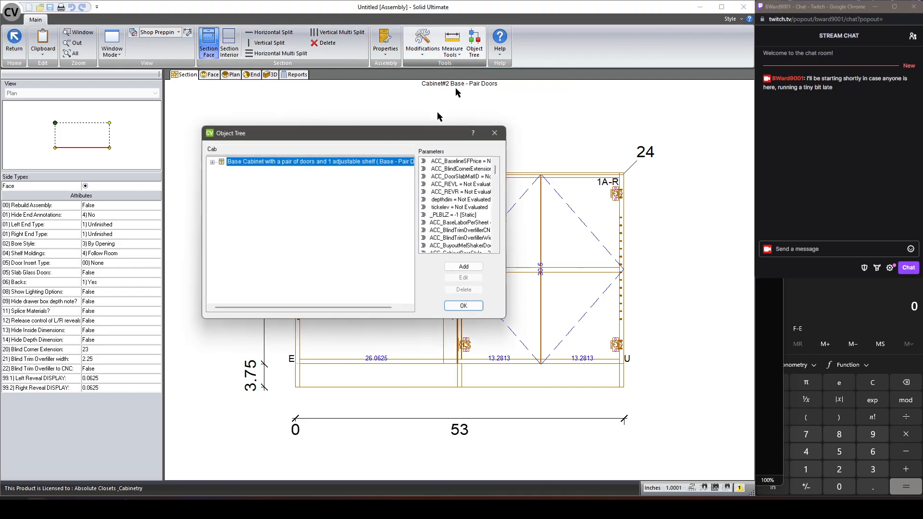
click(221, 196)
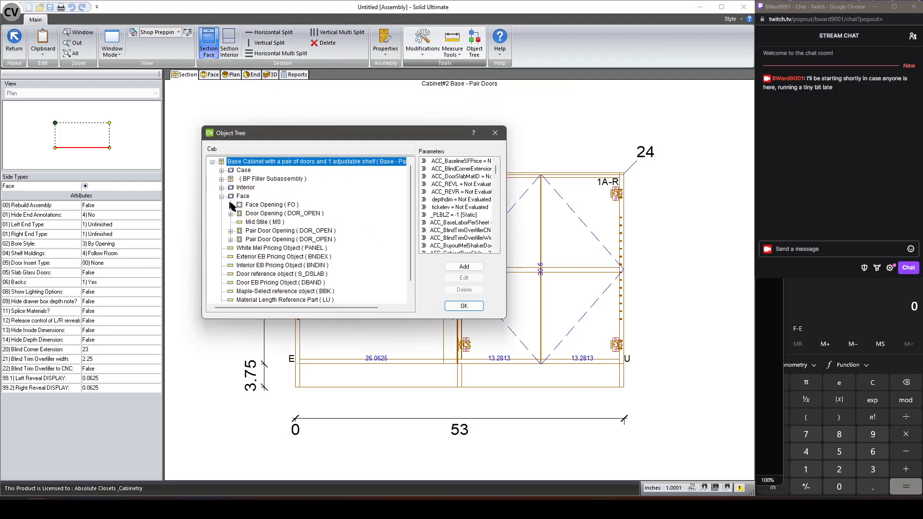
click(240, 216)
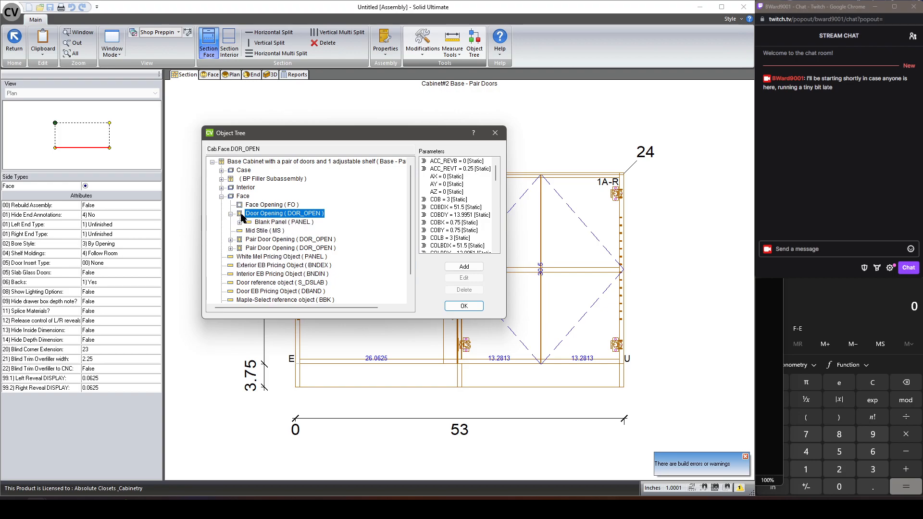
click(231, 214)
click(230, 213)
click(231, 231)
click(239, 240)
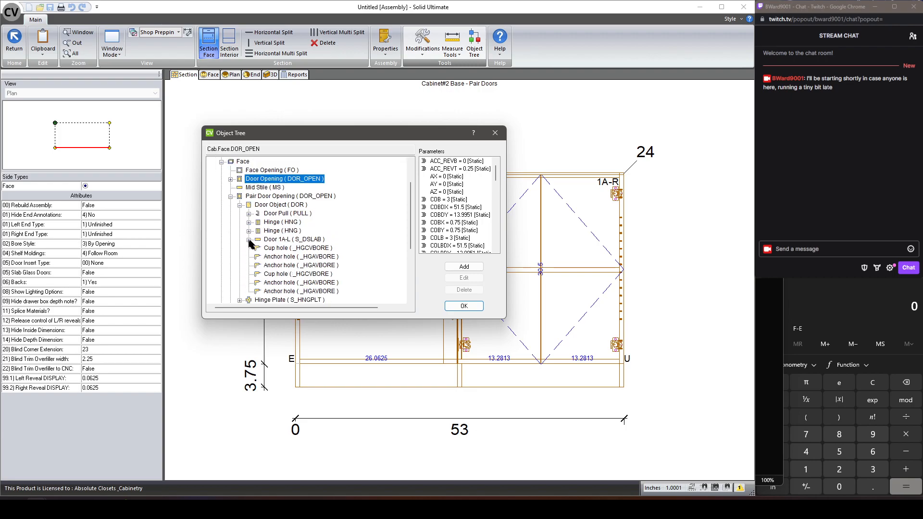
Examine the parameters of the first hinge and of its parent door object in the object tree
click(277, 223)
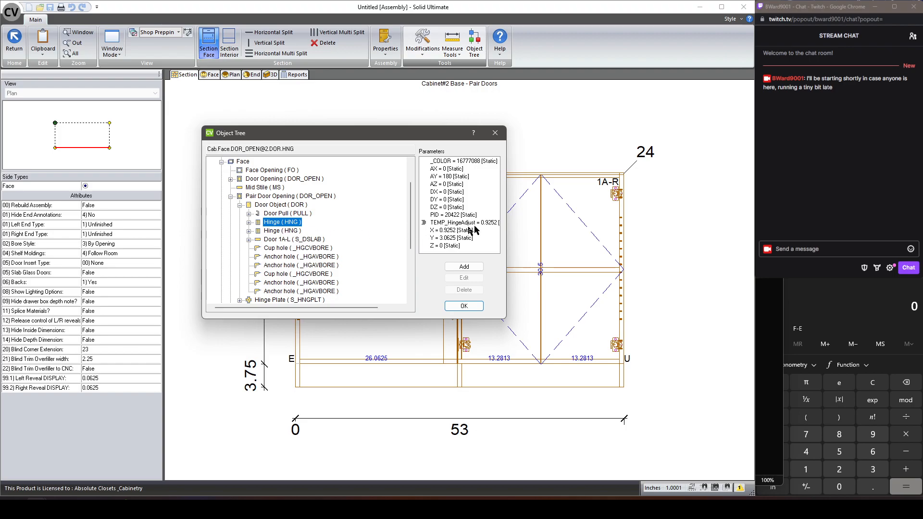
scroll(285, 202, down, 1)
click(288, 205)
click(289, 196)
click(288, 205)
click(290, 196)
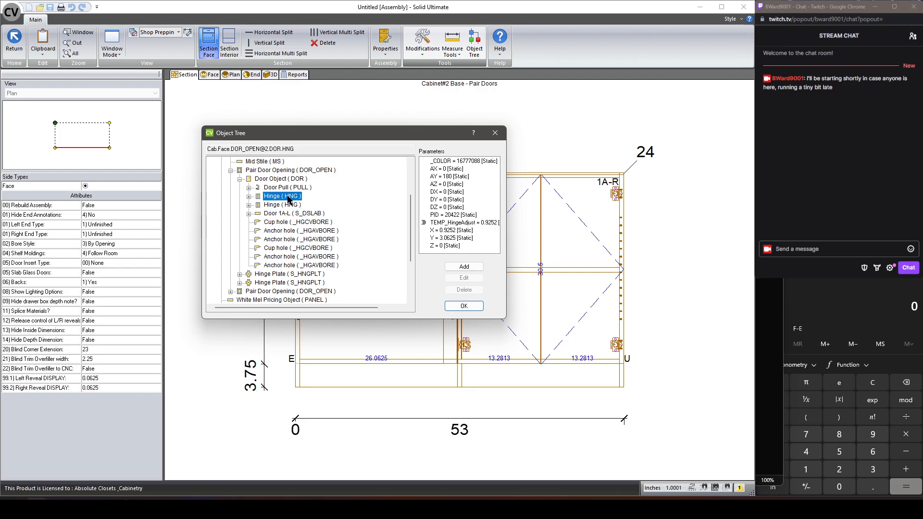
click(290, 179)
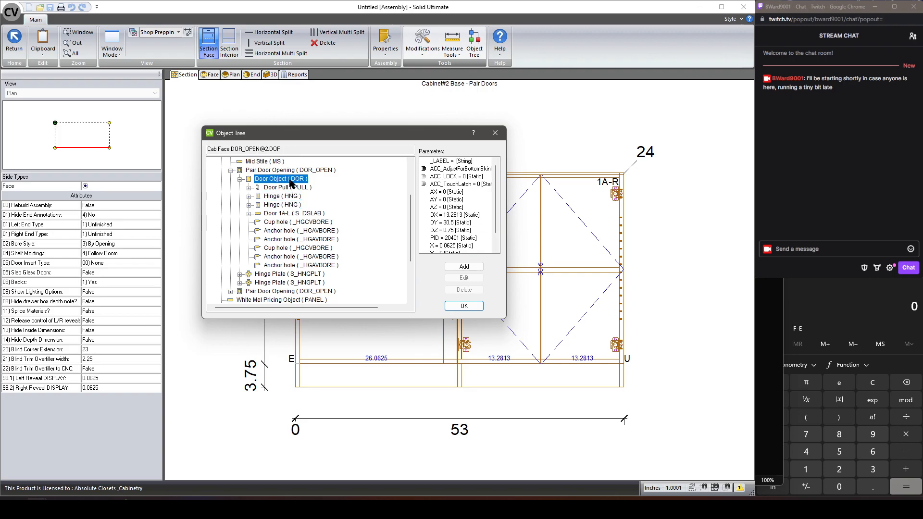
scroll(457, 196, down, 1)
scroll(457, 198, up, 1)
scroll(458, 202, down, 1)
scroll(458, 202, up, 1)
Locate the HNG parameter of the pair door opening that contains Door 1A-L
click(314, 170)
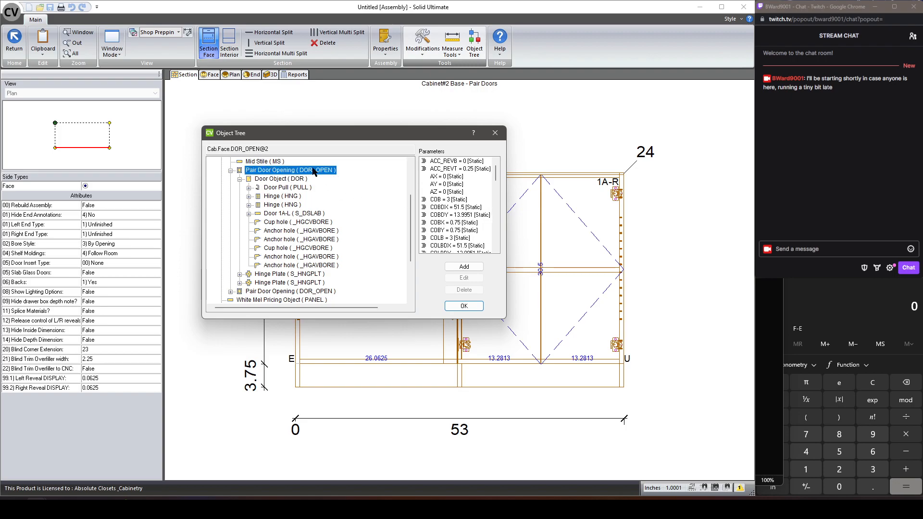
scroll(462, 200, down, 6)
scroll(463, 202, down, 10)
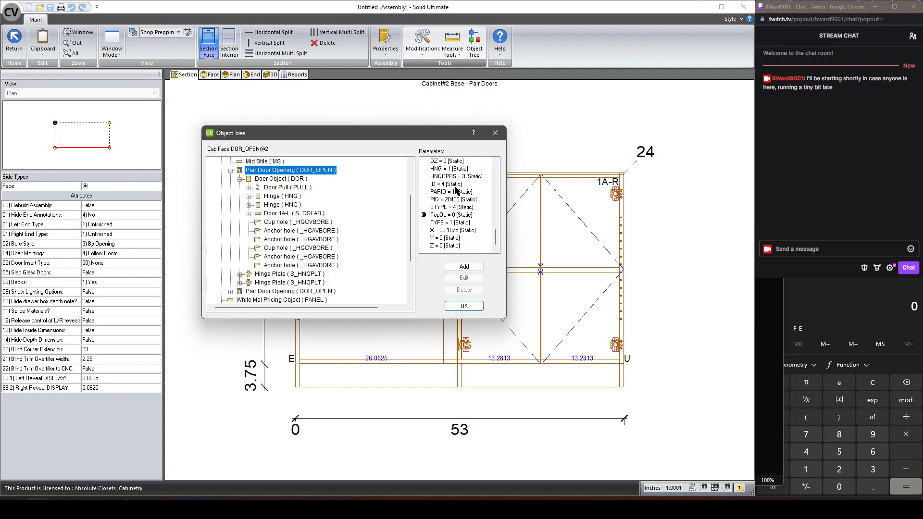
click(454, 168)
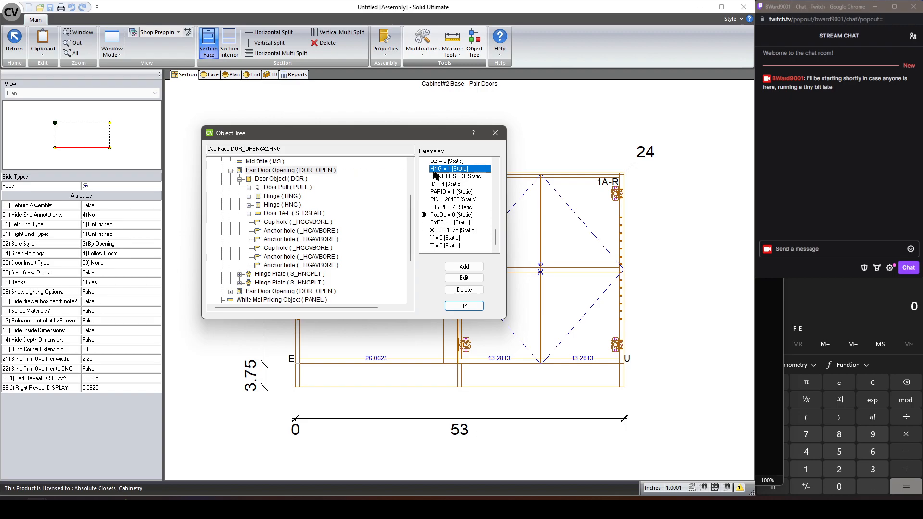
Check the HNG parameter of the second pair door opening, and return to the first pair door opening
click(273, 292)
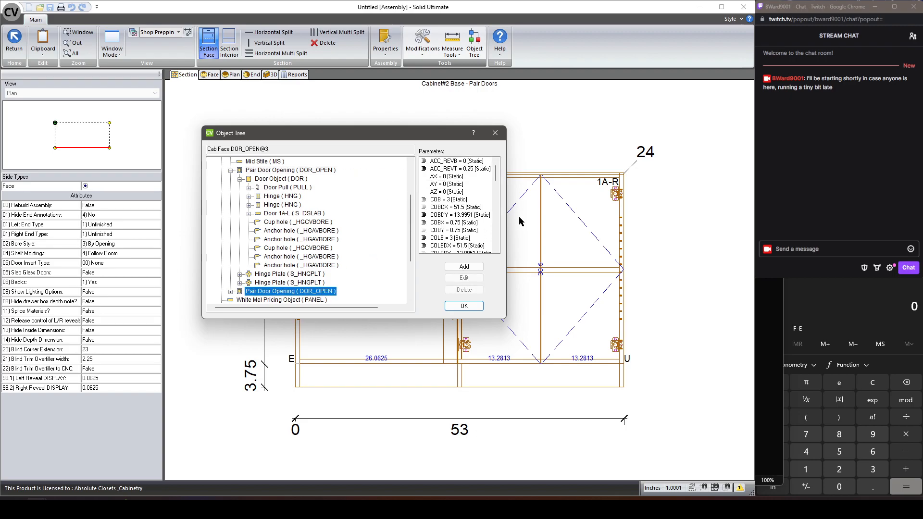
drag(495, 172, 503, 236)
click(449, 192)
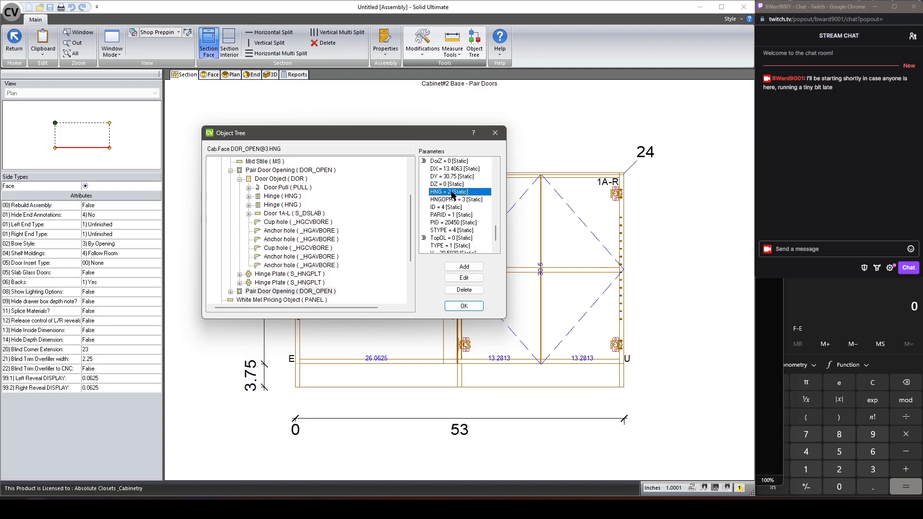
click(273, 293)
click(276, 171)
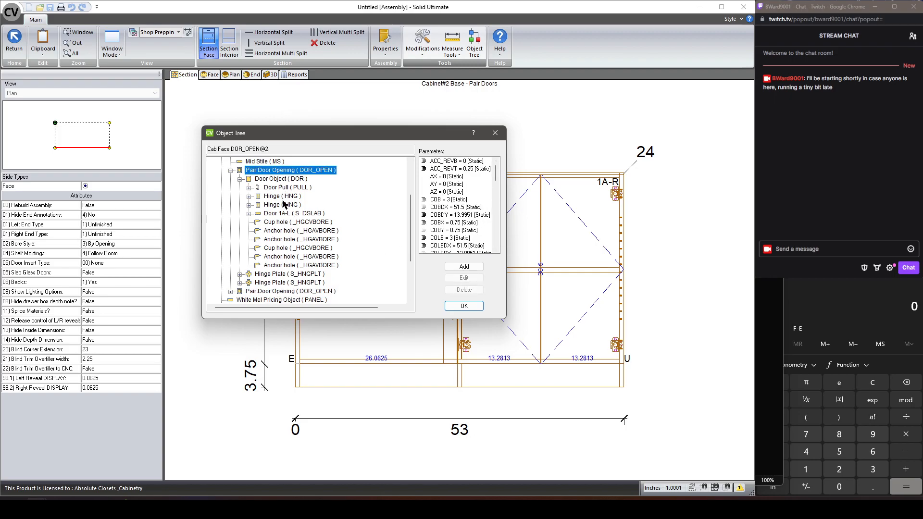
Leave the object tree and the cabinet's section view, and reopen the code of the Blind Corner Cabinet Hinge Plates standard
click(277, 187)
click(276, 179)
click(275, 170)
click(464, 306)
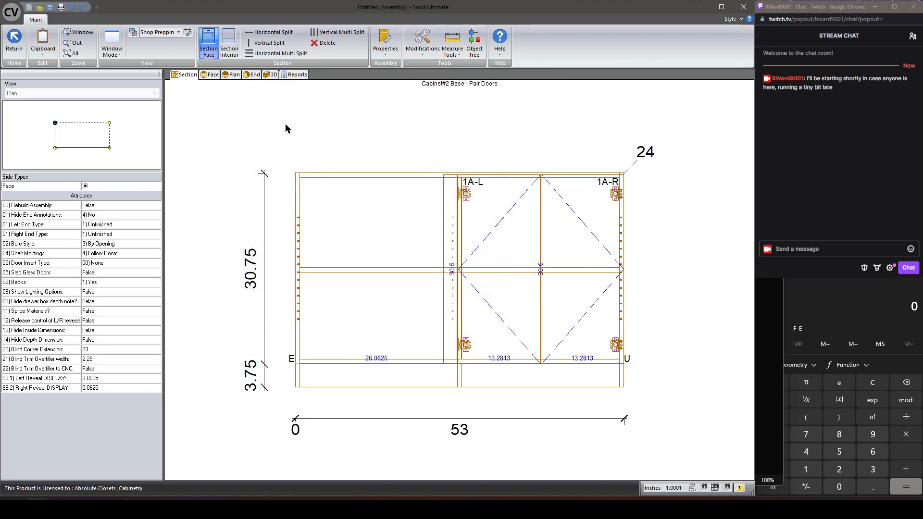
click(14, 42)
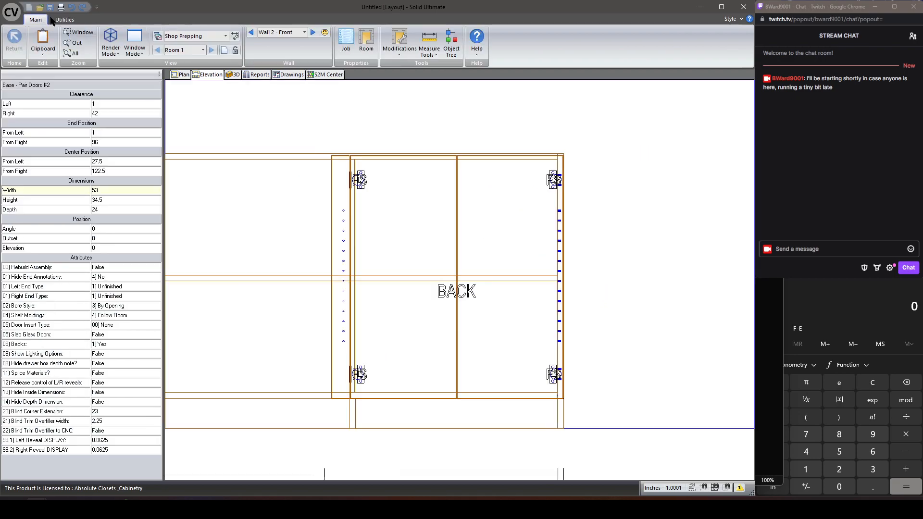
click(64, 19)
click(49, 41)
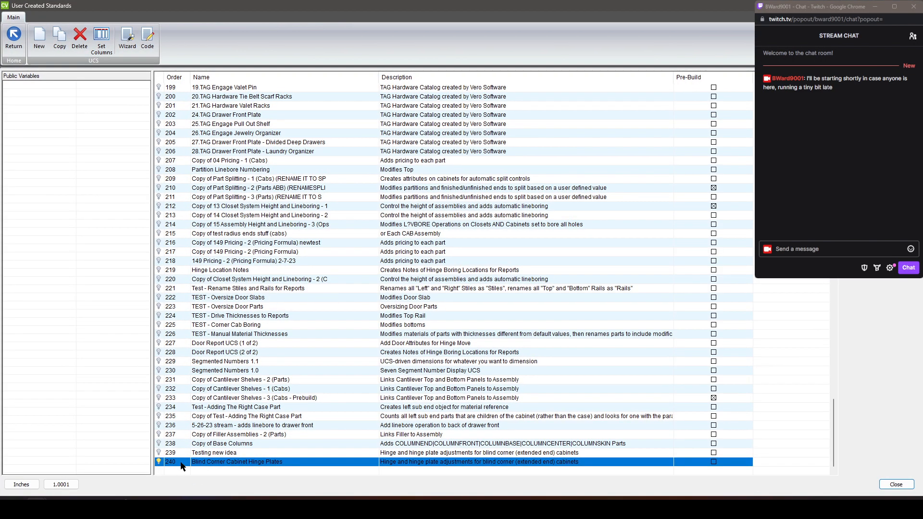
double_click(181, 462)
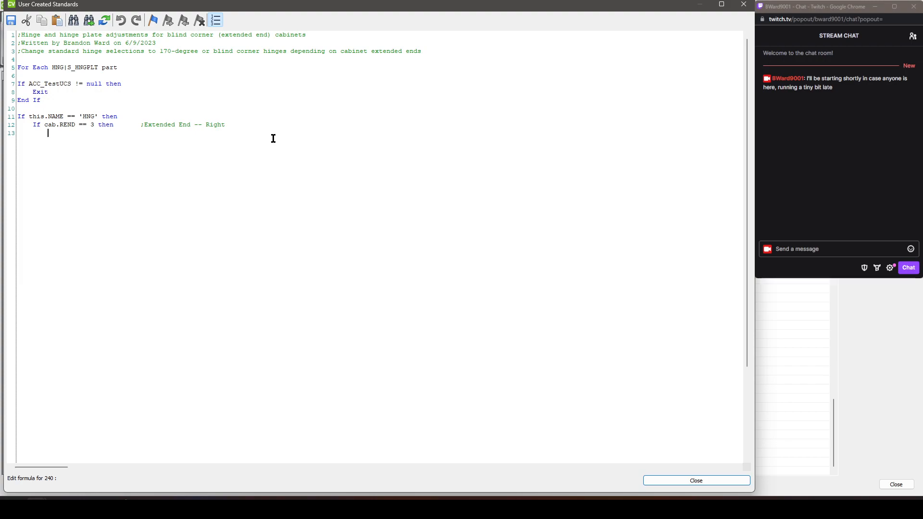
Inside the right extended end condition, add "If HNG == 2 then" with the comment ";Right Door"
text(If HNG == 2 then)
key(Left)
key(Left)
text(;Right Door)
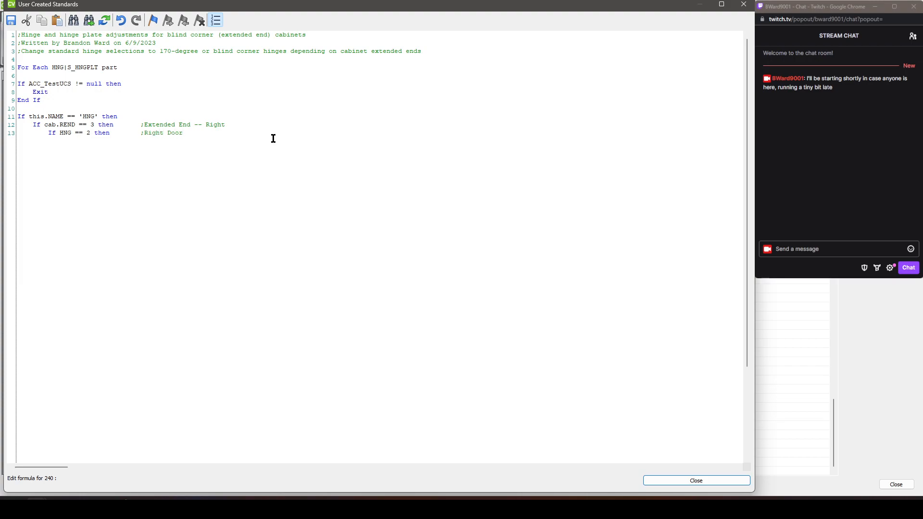
Shift the comments on lines 12 and 13 two tab stops further out, and start an indented line 14
key(Left)
key(Left)
key(Left)
key(Tab)
key(Tab)
key(Up)
key(Left)
key(Left)
key(Left)
key(Left)
key(Left)
key(Tab)
key(Tab)
key(Return)
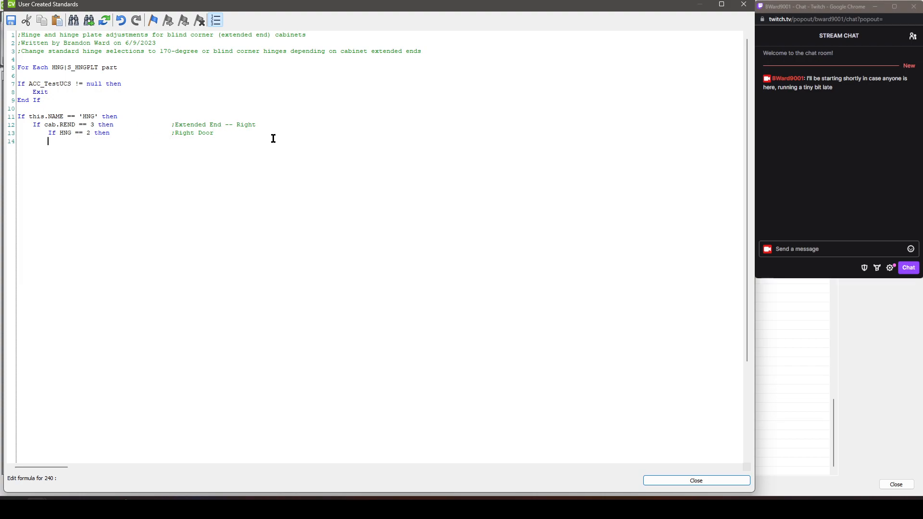
key(Tab)
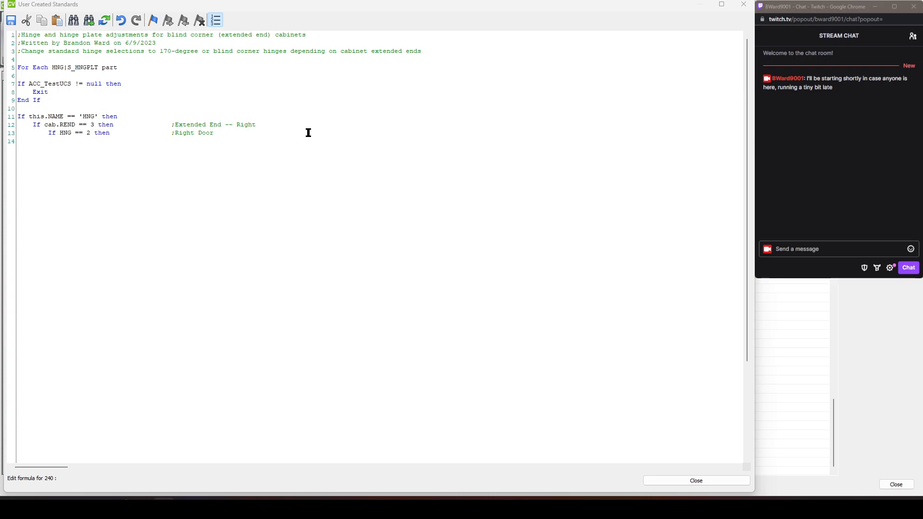
click(282, 143)
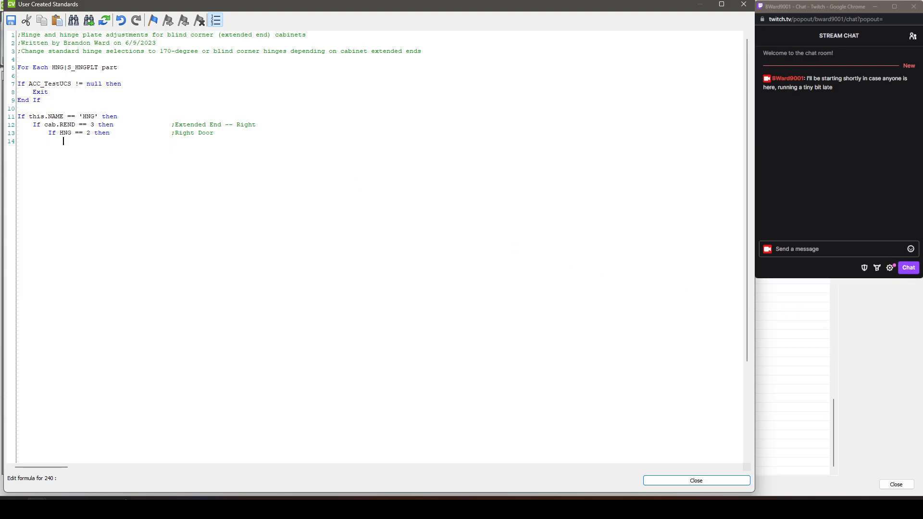
Switch to Outline.docx in Word and look up the material IDs of the full overlay, half overlay and blind corner soft-close hinges
key(alt+Tab)
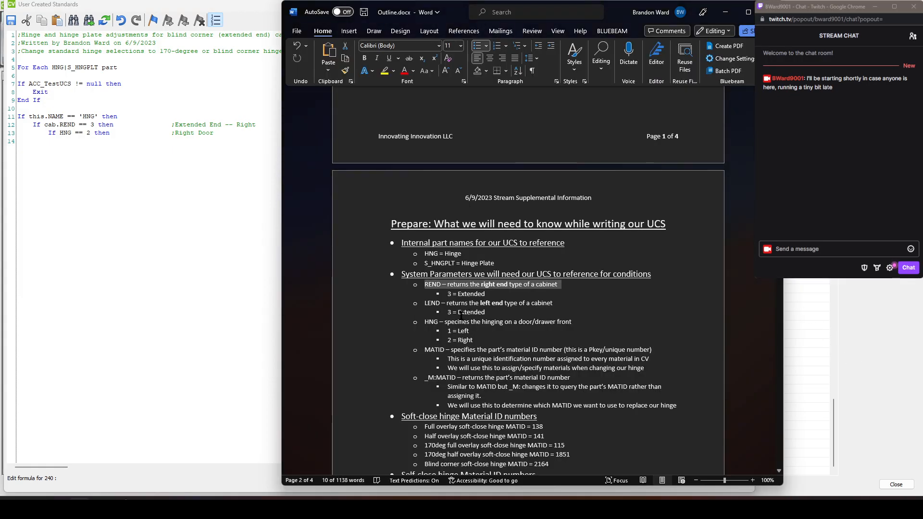
scroll(461, 316, down, 6)
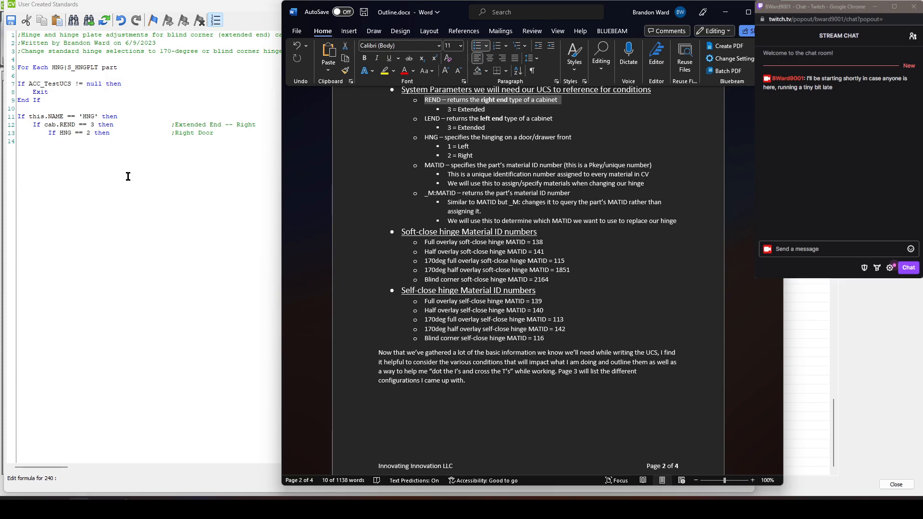
scroll(484, 301, up, 1)
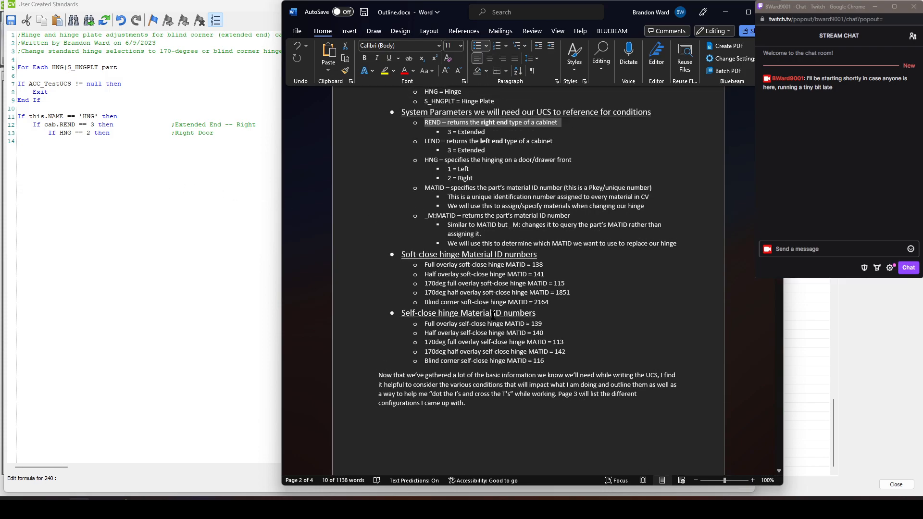
scroll(505, 337, up, 2)
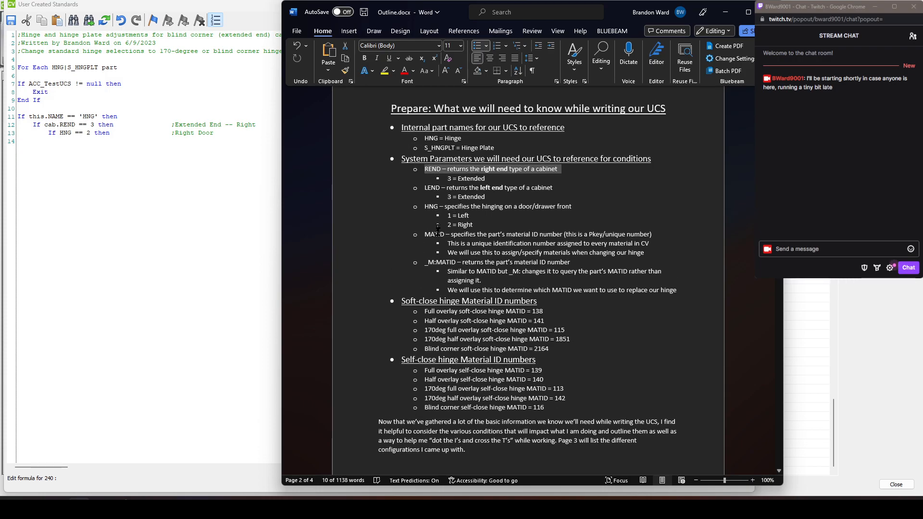
drag(401, 301, 544, 303)
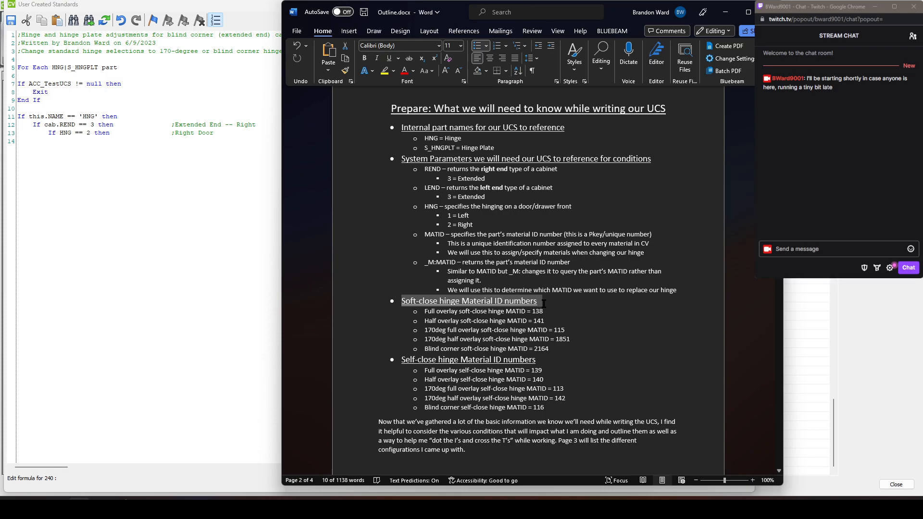
click(436, 312)
drag(424, 311, 552, 320)
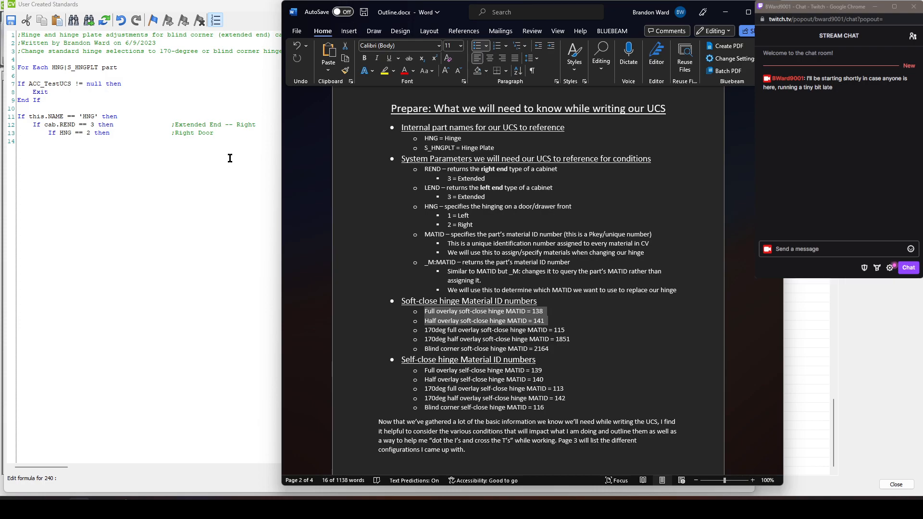
drag(548, 349, 425, 349)
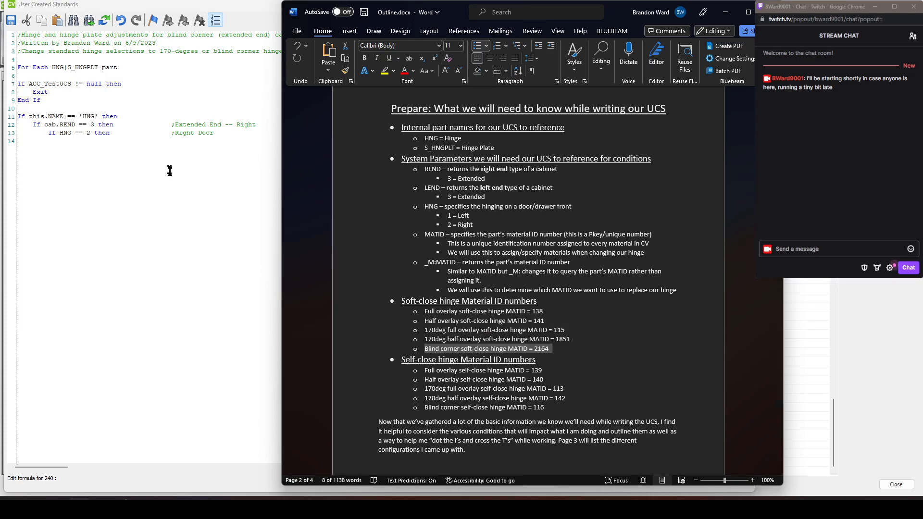
drag(621, 20, 764, 33)
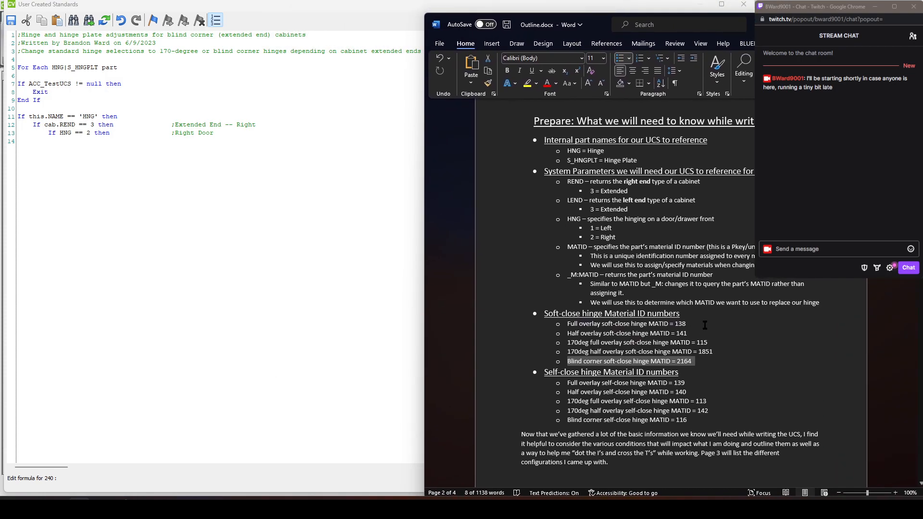
drag(687, 324, 676, 323)
double_click(681, 333)
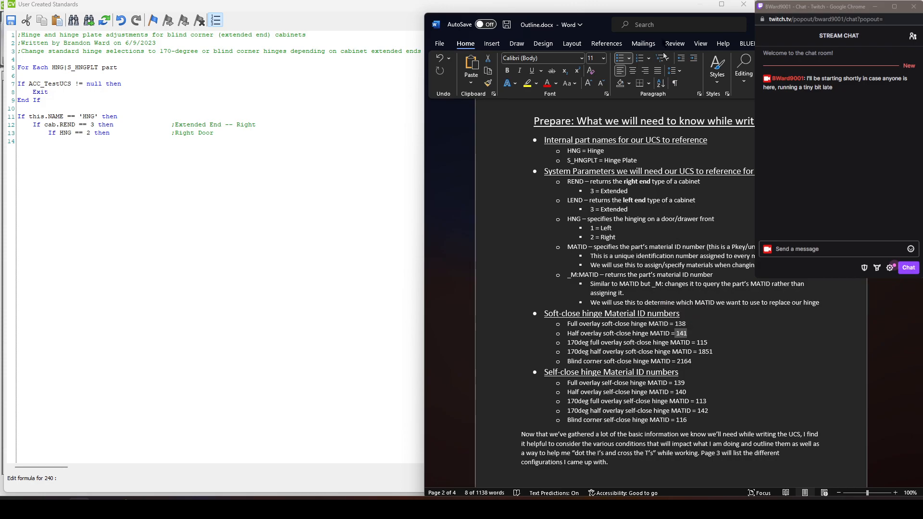
click(867, 25)
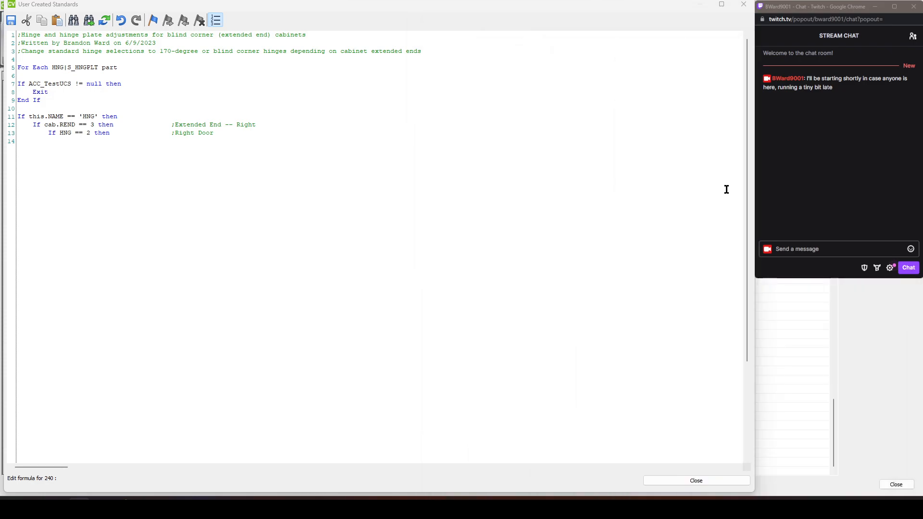
Under the right door condition, add "If this._M:MATID == 138 | this._M:MATID == 141 then"
click(237, 144)
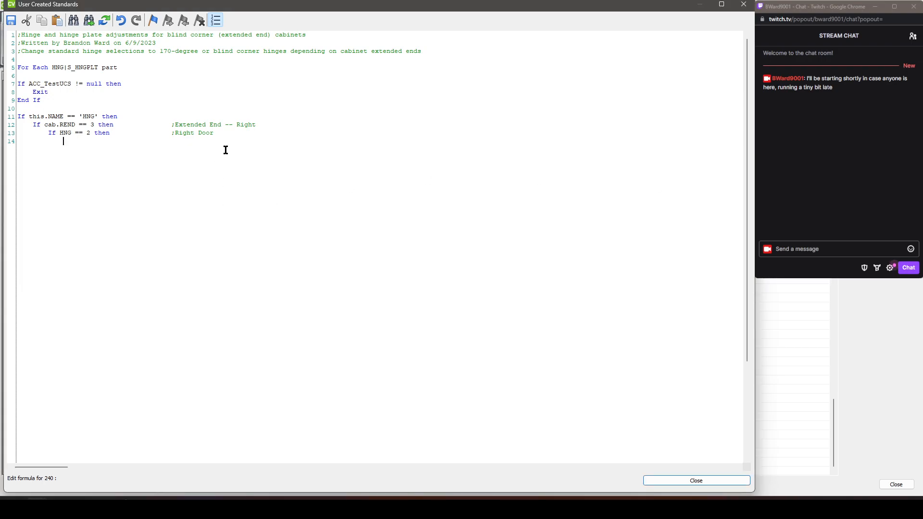
text(If this.)
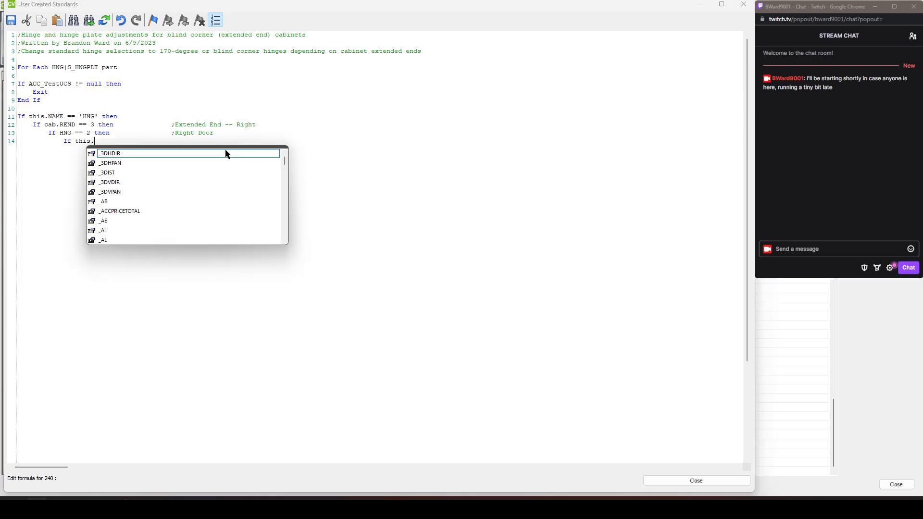
text(_M:MATID)
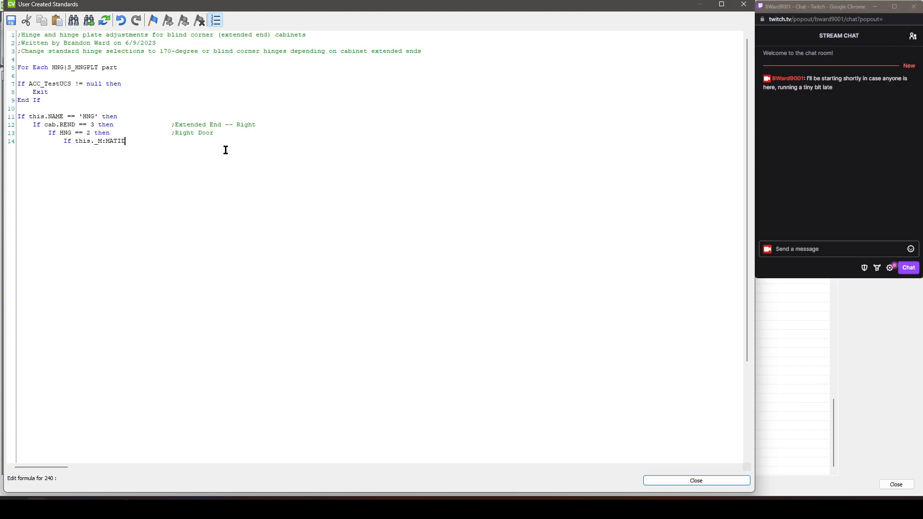
text(== 138 | this._M:MATID == 141 then)
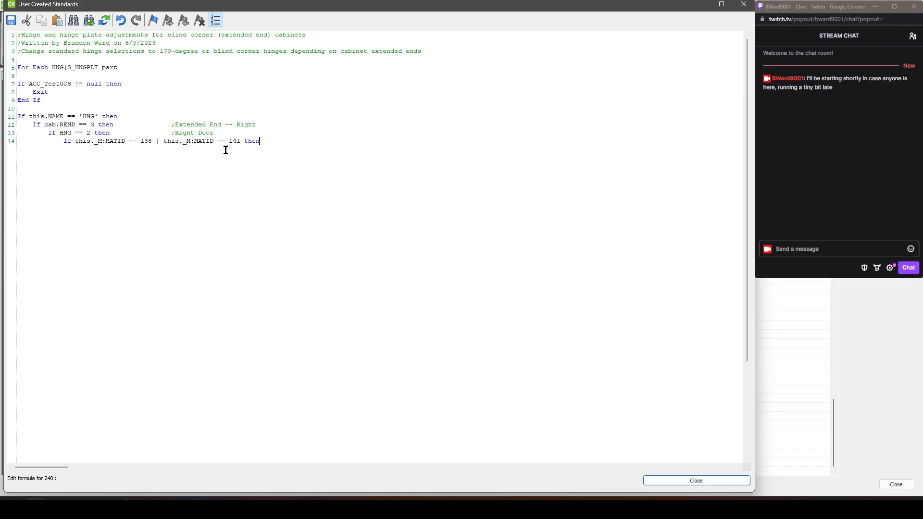
double_click(145, 141)
double_click(157, 141)
text(or)
key(BackSpace)
key(BackSpace)
text(|)
Add the comment ";Soft Close Hinge Schedule" at the end of the material ID condition
key(Right)
key(Right)
key(Right)
key(Right)
key(Right)
key(Right)
key(Right)
key(Right)
key(Right)
key(Right)
text(;Soft Close Hinge Schedule)
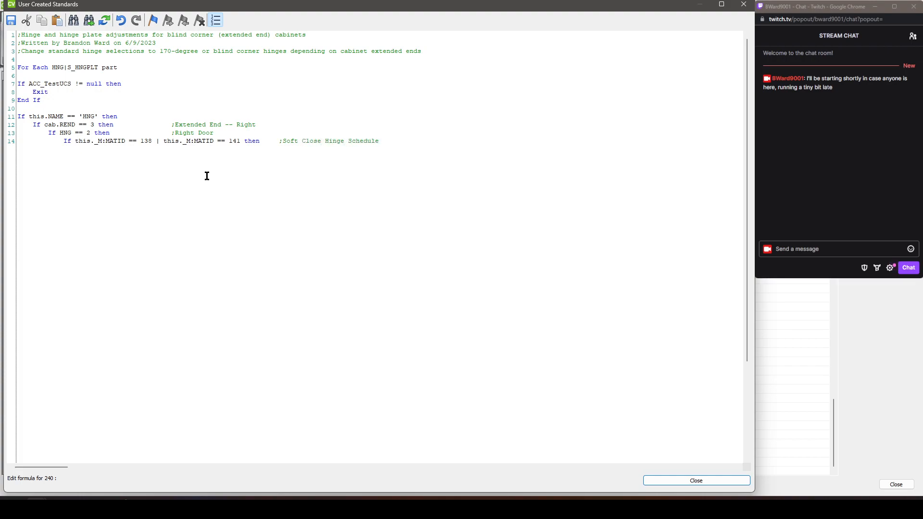
Assign the blind corner soft-close hinge with "MATID<int> = 2164", taking the ID from the Word outline
key(Return)
key(Tab)
text(MATID<int>)
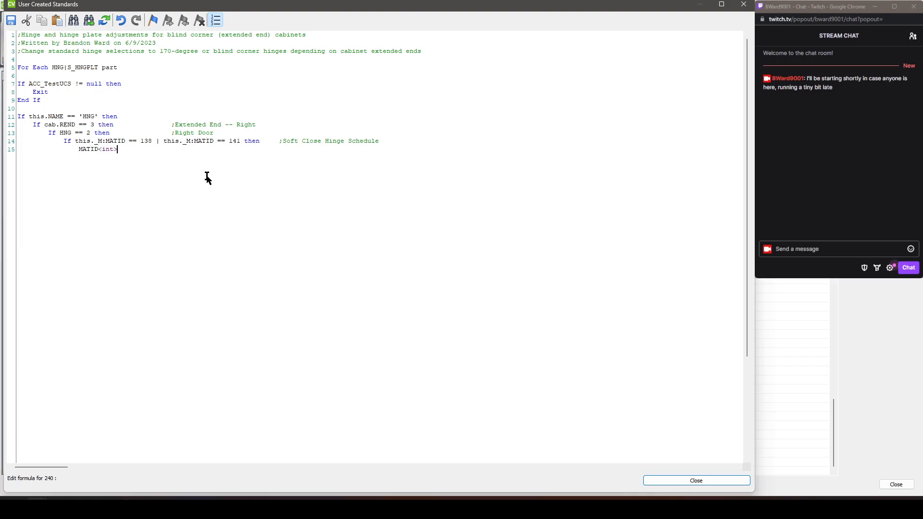
text( =)
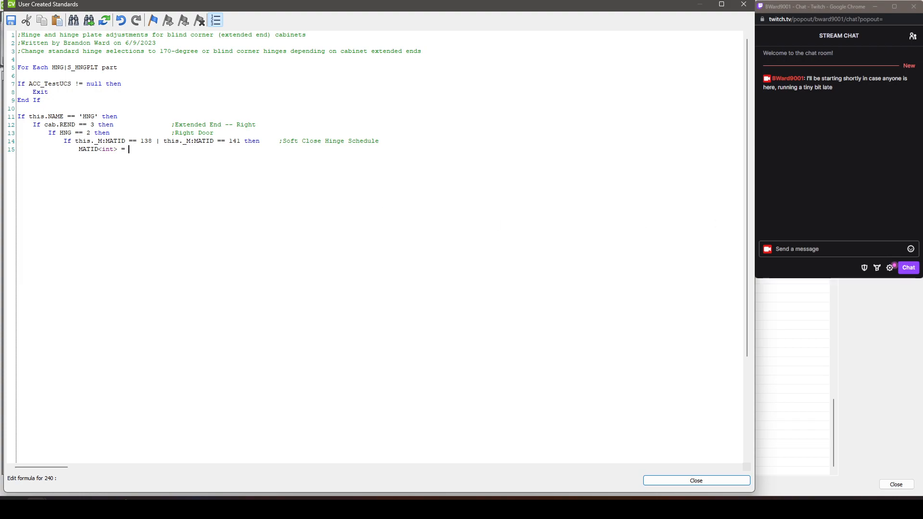
key(alt+Tab)
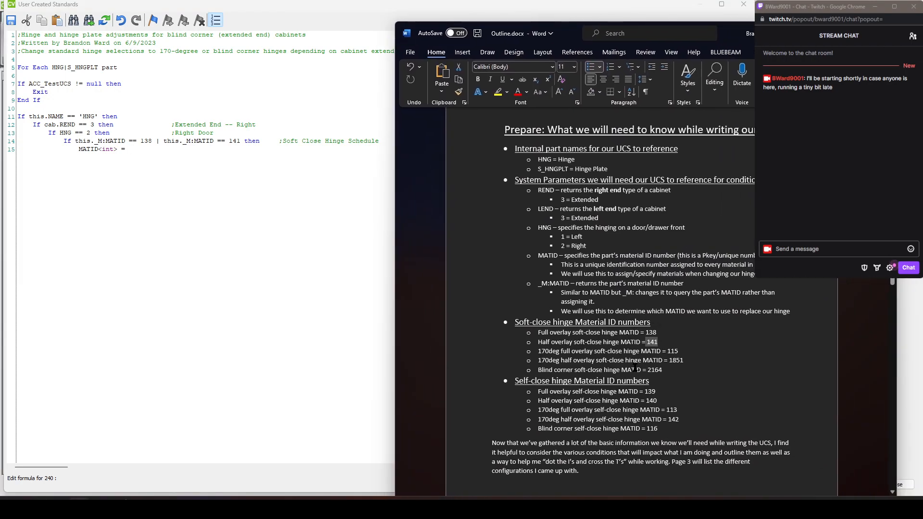
drag(543, 370, 665, 370)
click(661, 370)
click(249, 157)
text(2164)
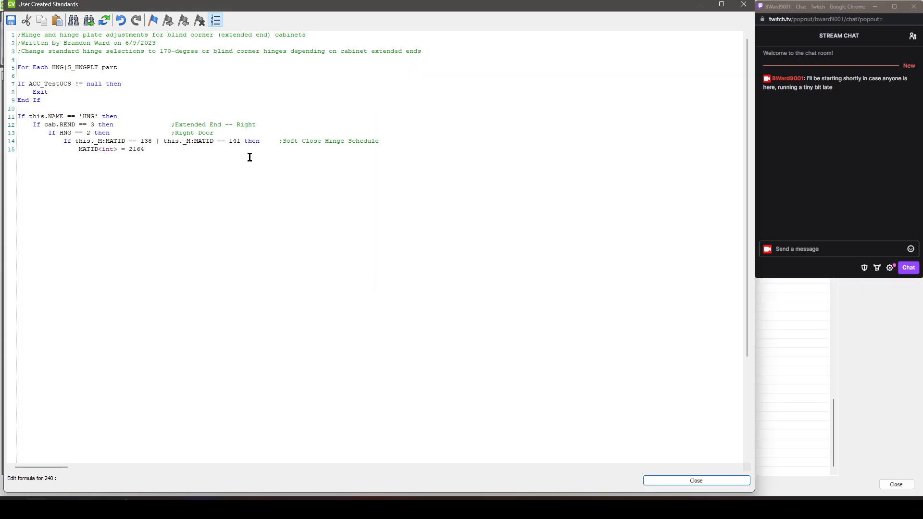
Add an Else branch assigning the blind corner self-close hinge with "MATID<int> = 116", taking the ID from the Word outline
key(Return)
text(Else)
key(Return)
key(Tab)
text(MATID<int> =)
click(80, 505)
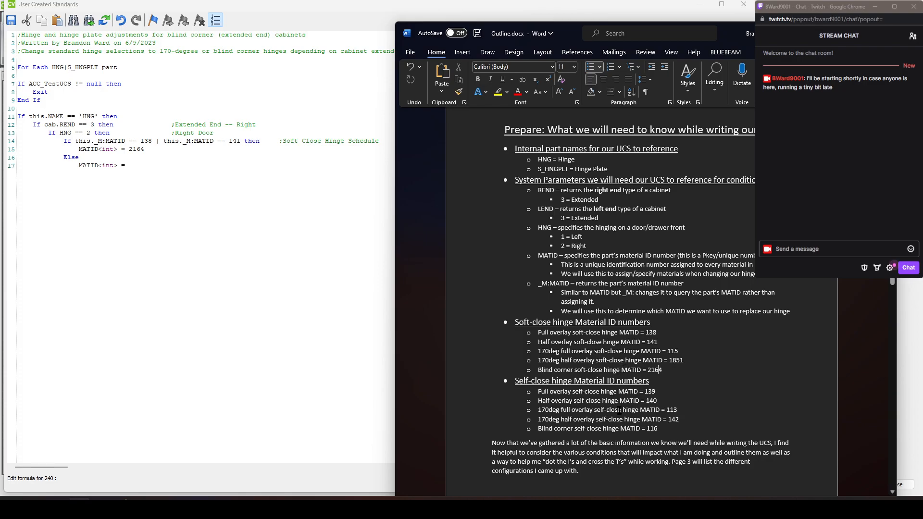
drag(515, 382, 651, 383)
drag(538, 428, 661, 429)
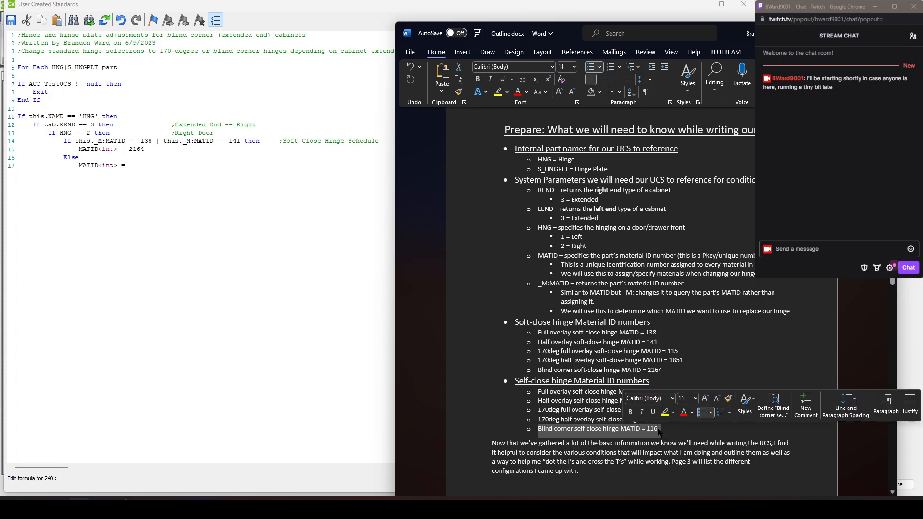
click(176, 187)
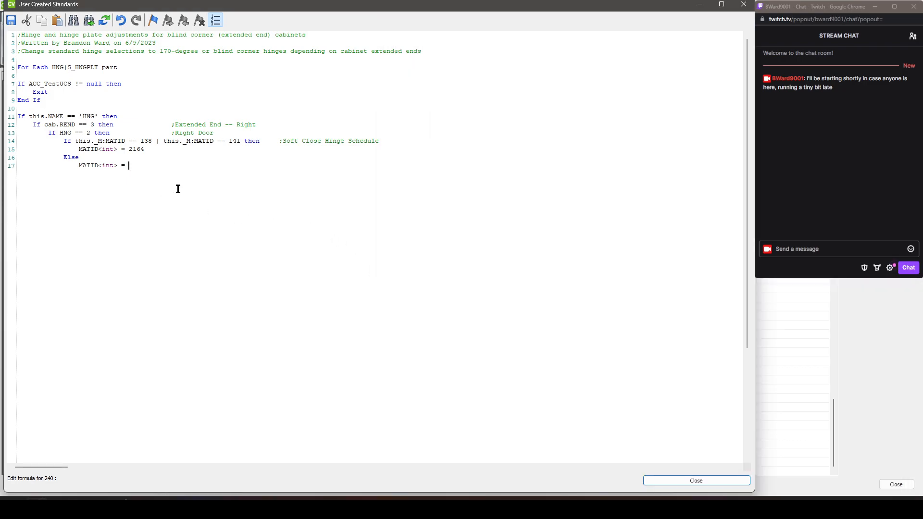
text(116)
Close the material ID condition and the right door condition with correctly indented "End If" lines
key(BackSpace)
text(End)
key(BackSpace)
key(BackSpace)
key(BackSpace)
text(End If)
key(Return)
key(BackSpace)
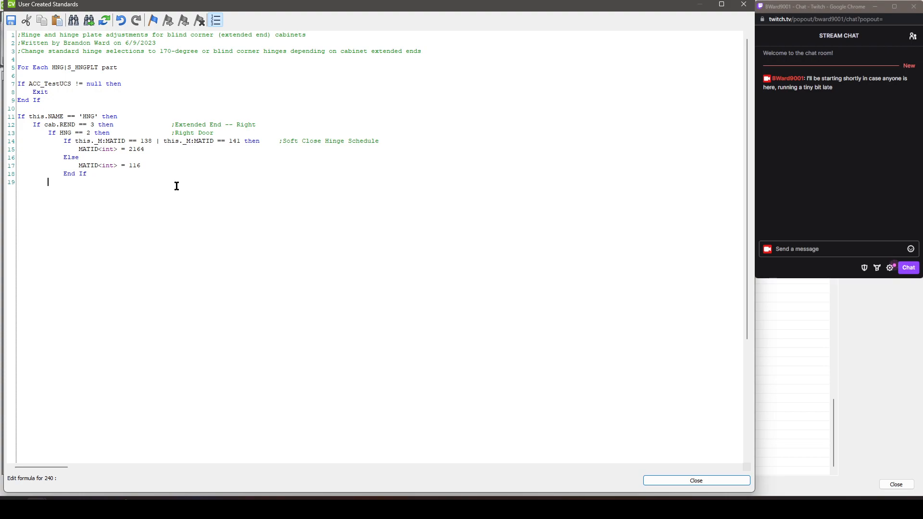
text(End If)
Begin the other door's condition with "If HNG == 1 then" and the comment ";Left Door"
key(Return)
text(If HNG == 1 then)
key(Tab)
text(;Soft )
text(Door)
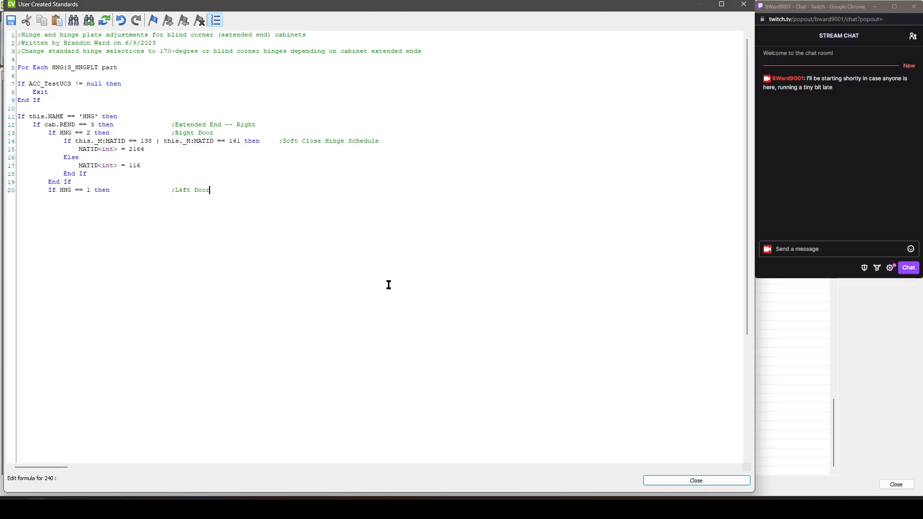
Search the System Parameters help topic for the HNG parameter, matching case and whole words only
key(F1)
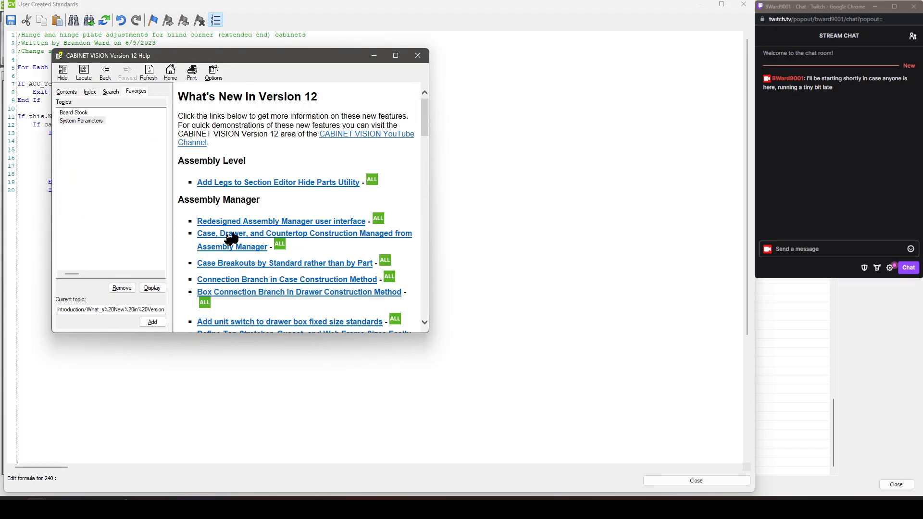
double_click(81, 120)
click(291, 163)
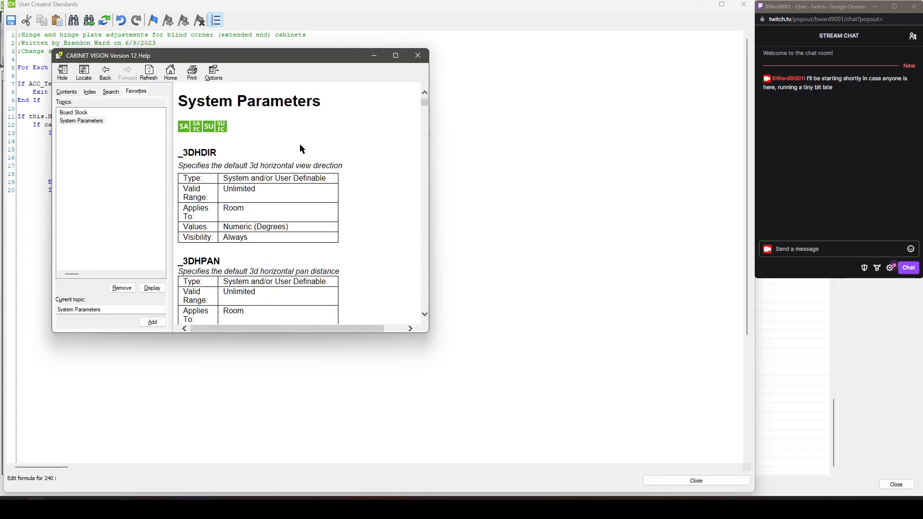
key(ctrl+f)
text(HNG)
key(Return)
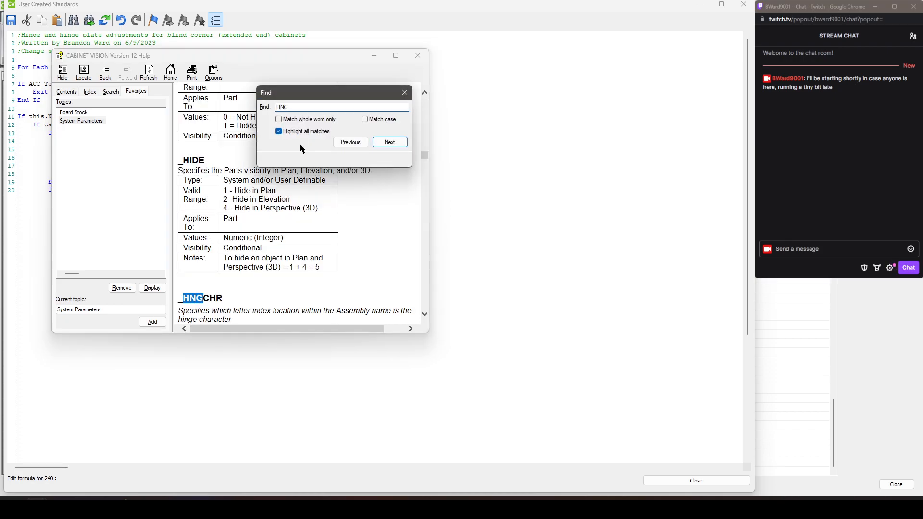
click(366, 121)
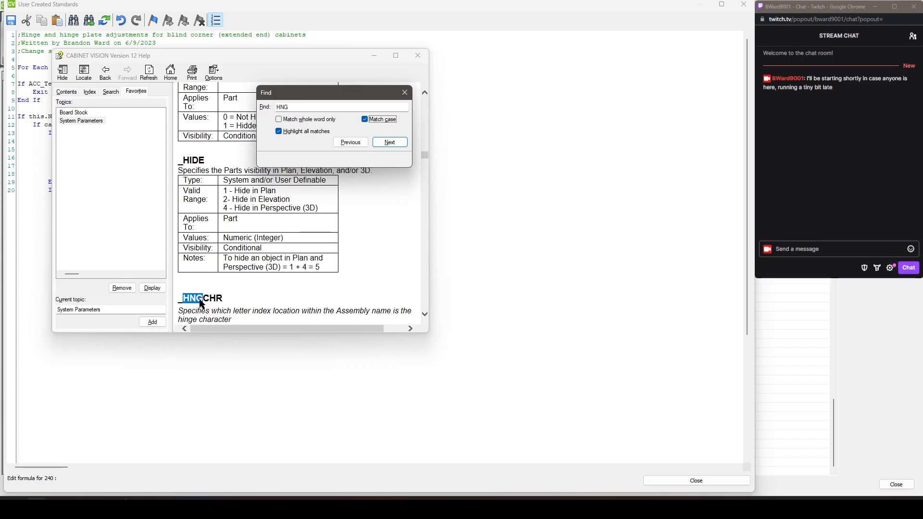
click(298, 119)
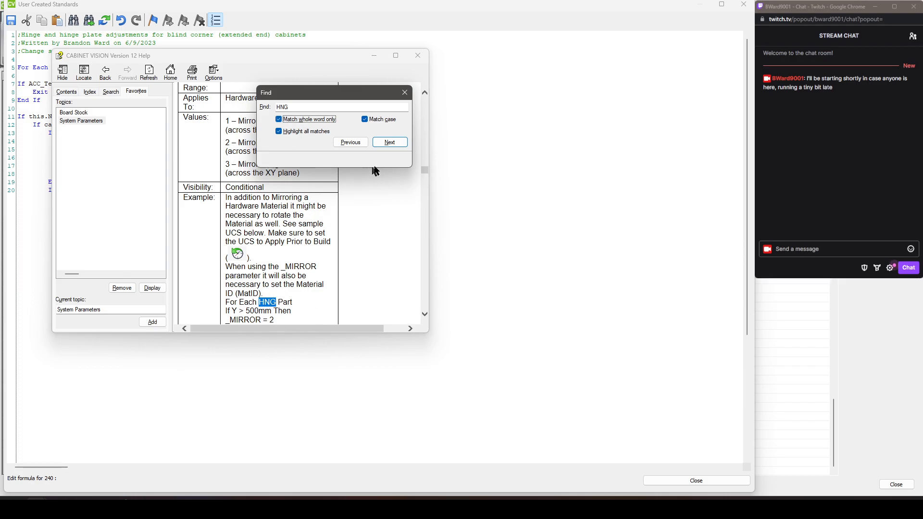
click(392, 143)
click(391, 143)
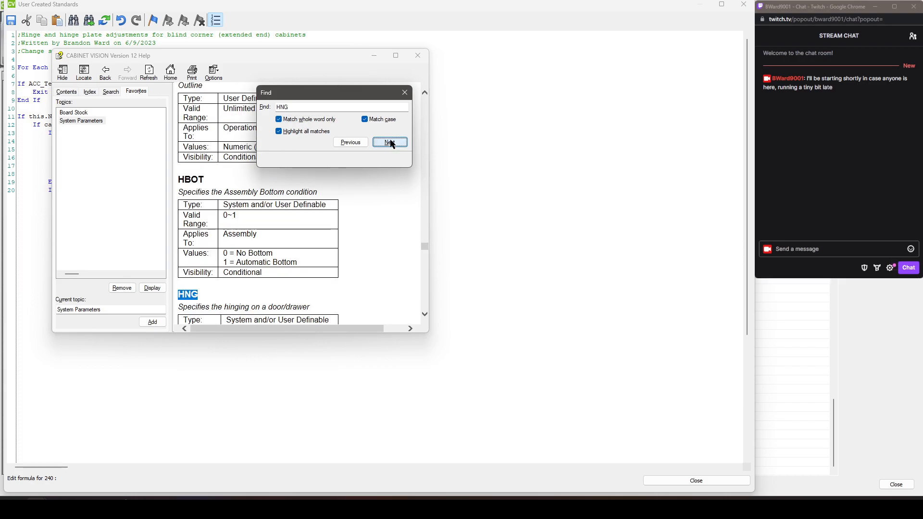
scroll(324, 255, down, 3)
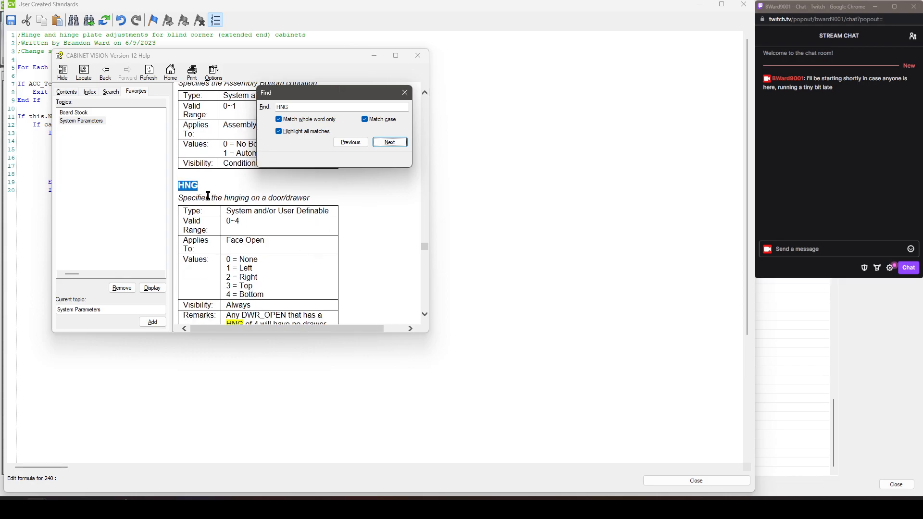
Examine the HNG parameter's allowed values and remarks in the help, and return to the code editor
drag(289, 92, 510, 92)
click(187, 196)
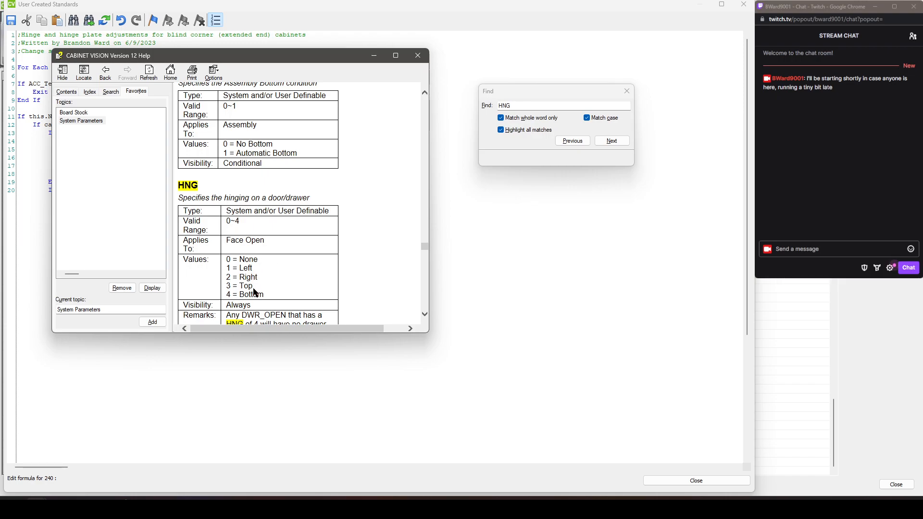
scroll(266, 236, down, 3)
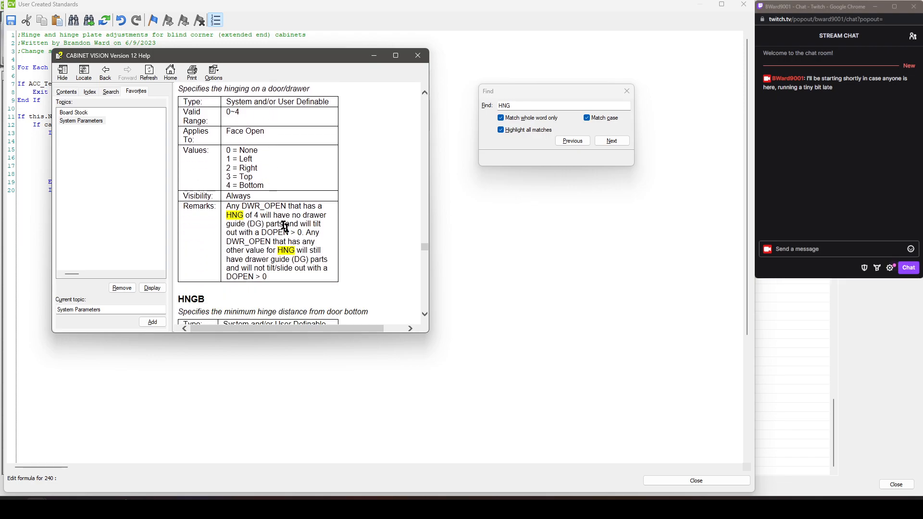
drag(226, 206, 324, 278)
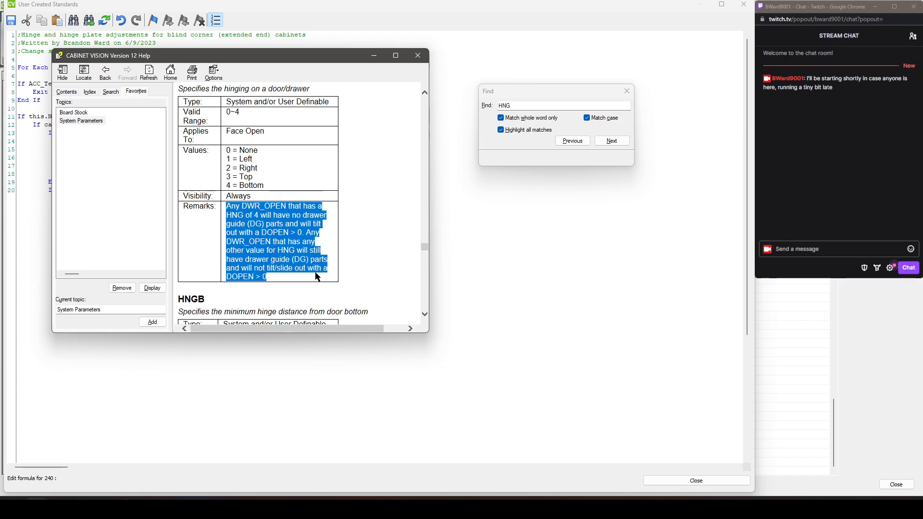
click(275, 230)
scroll(271, 226, up, 3)
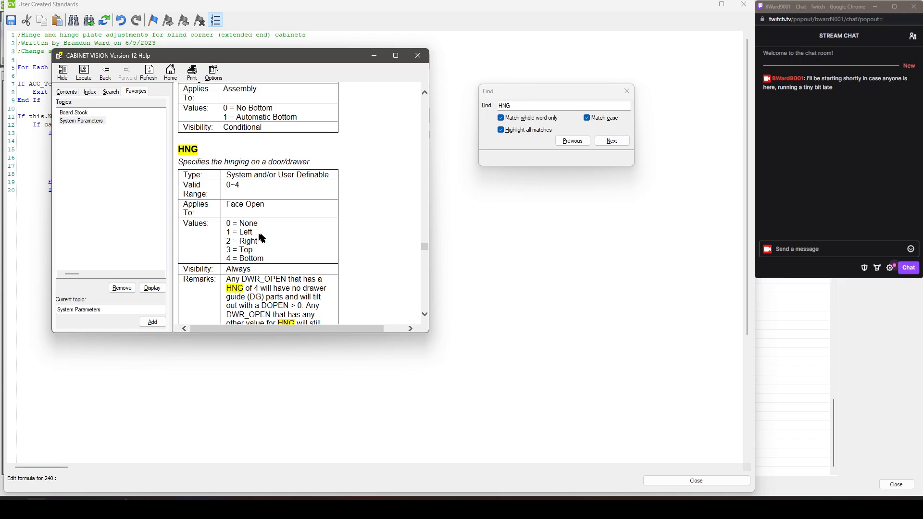
drag(227, 232, 267, 241)
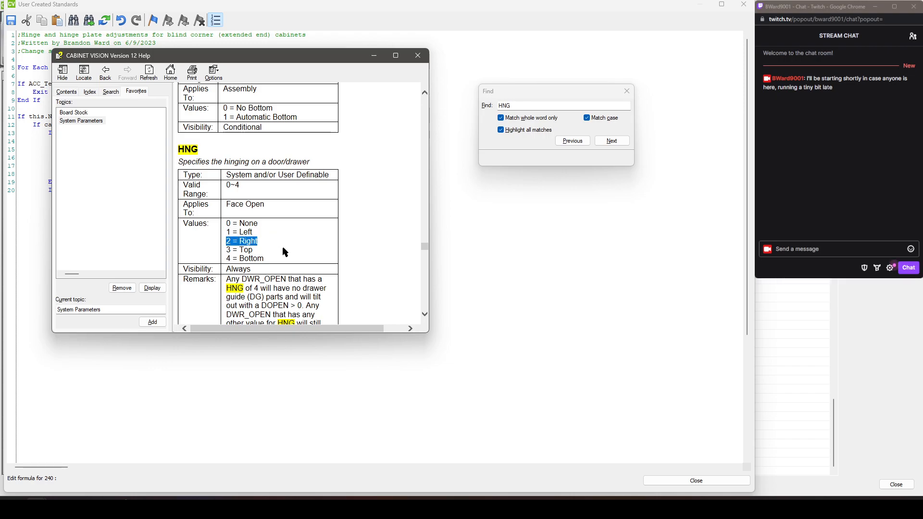
click(520, 322)
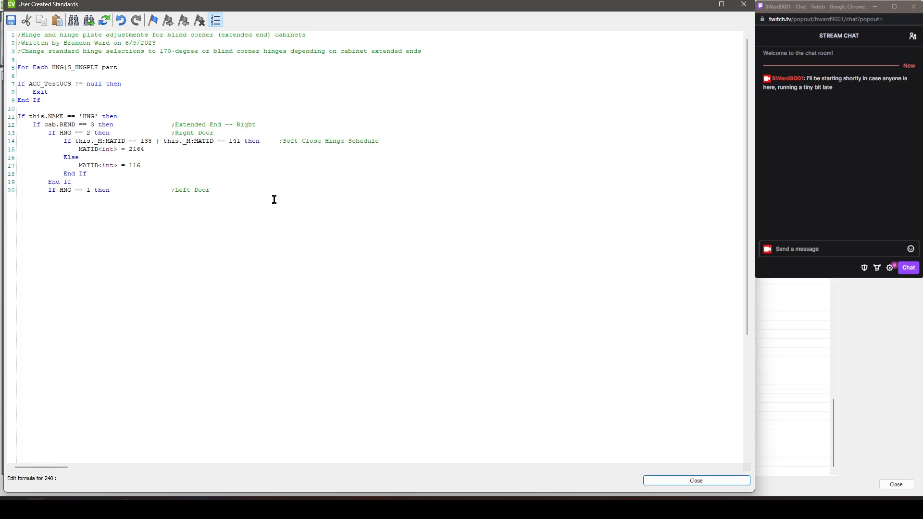
Start an indented line under the left door condition and review the standard and 170-degree hinge material IDs in the Word outline
key(Return)
key(Tab)
key(alt+Tab)
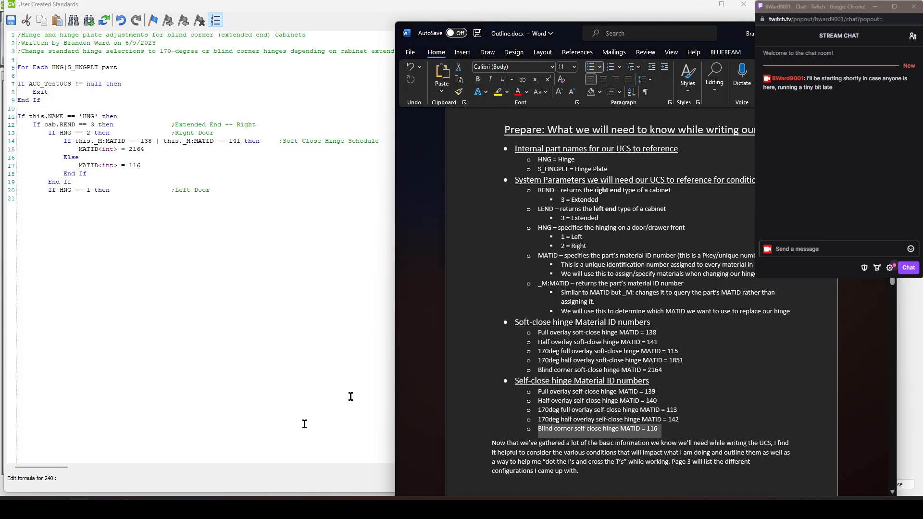
scroll(614, 341, down, 1)
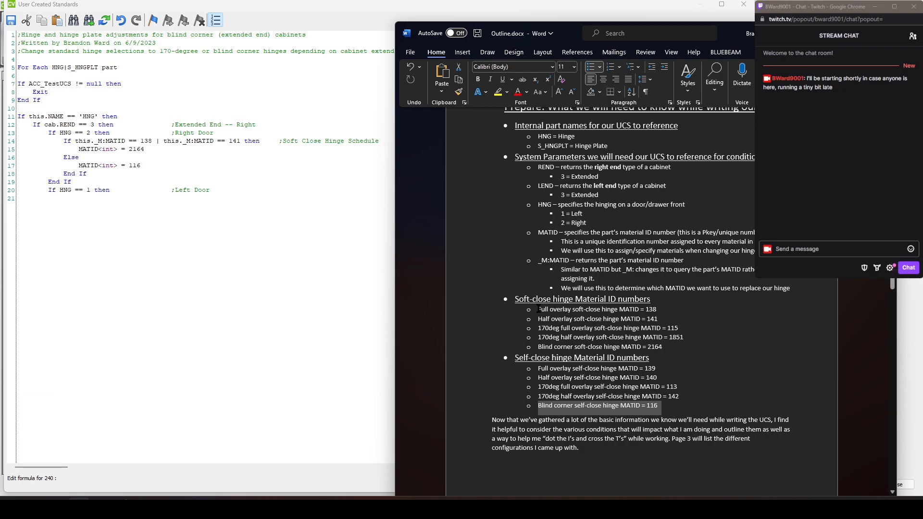
drag(537, 309, 657, 319)
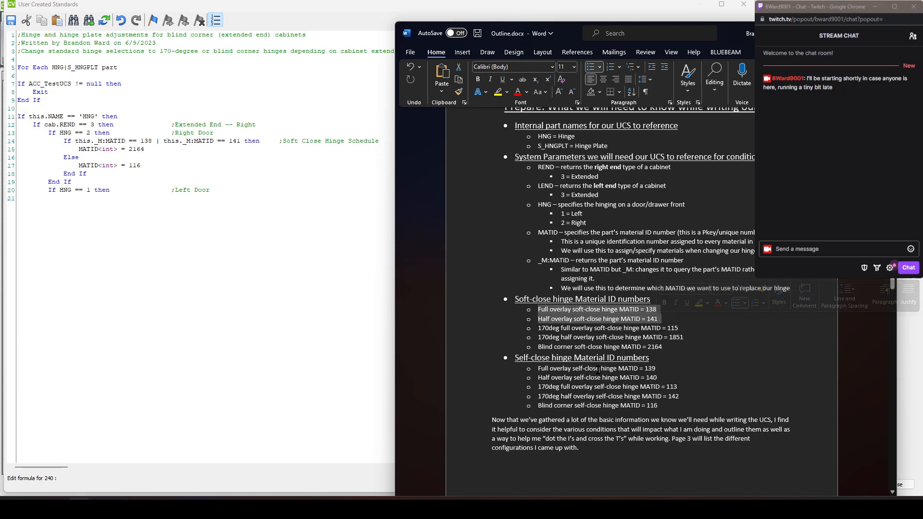
drag(538, 368, 660, 380)
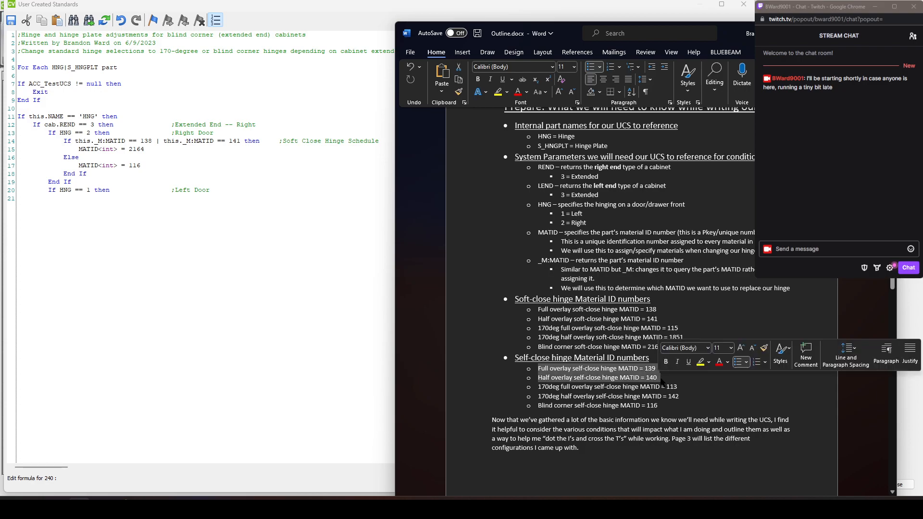
click(655, 319)
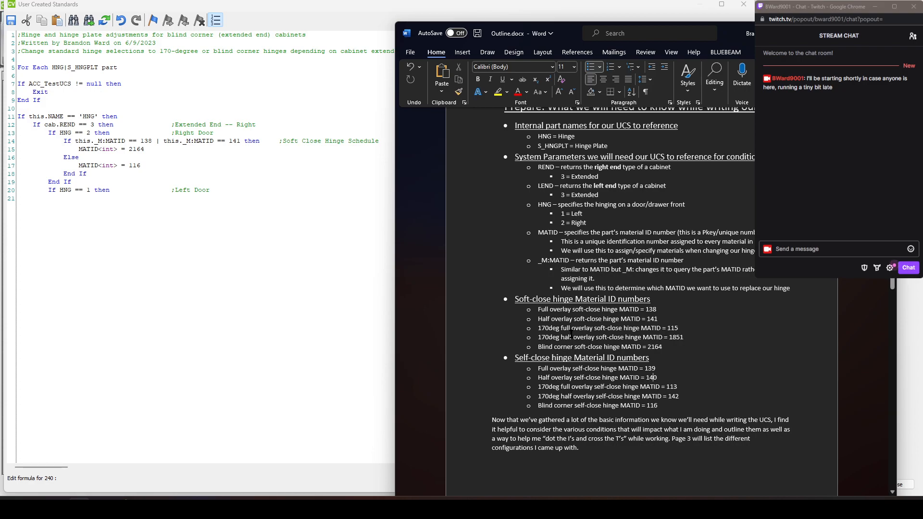
drag(543, 329, 707, 338)
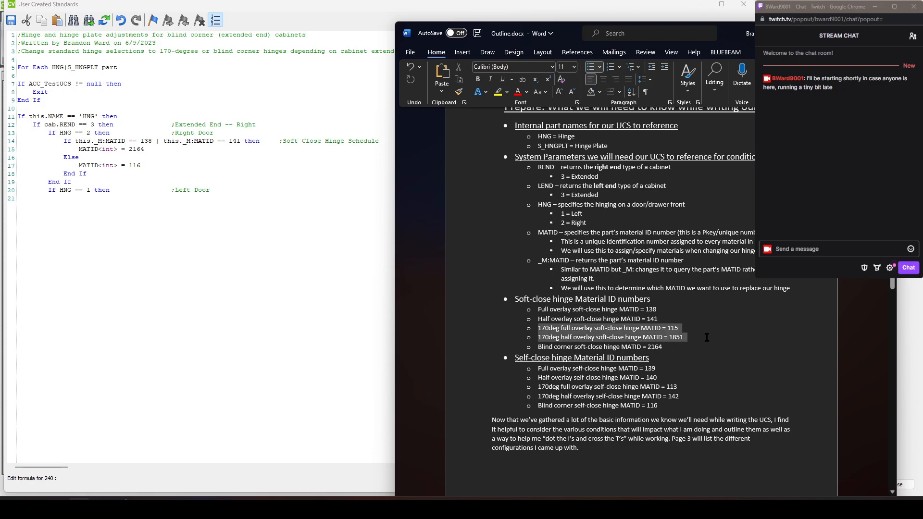
drag(537, 387, 685, 400)
click(593, 405)
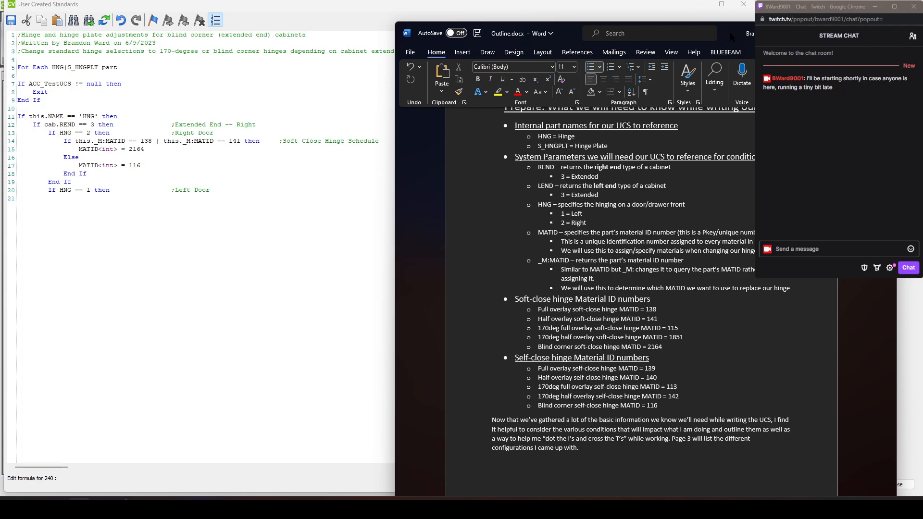
drag(729, 32, 922, 43)
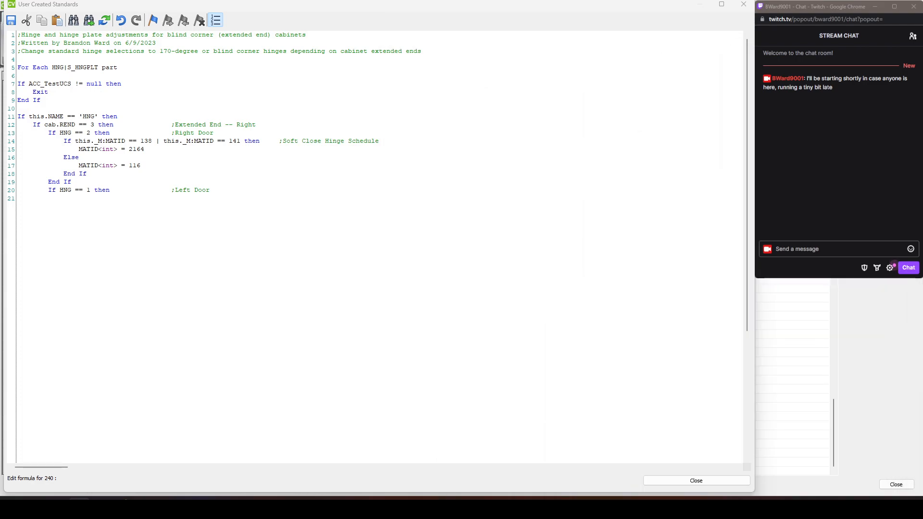
Add the nested condition "If this._M:MATID == 138 then" with the comment ";Full Overlay Soft Close Hinge" under the left door condition
click(178, 204)
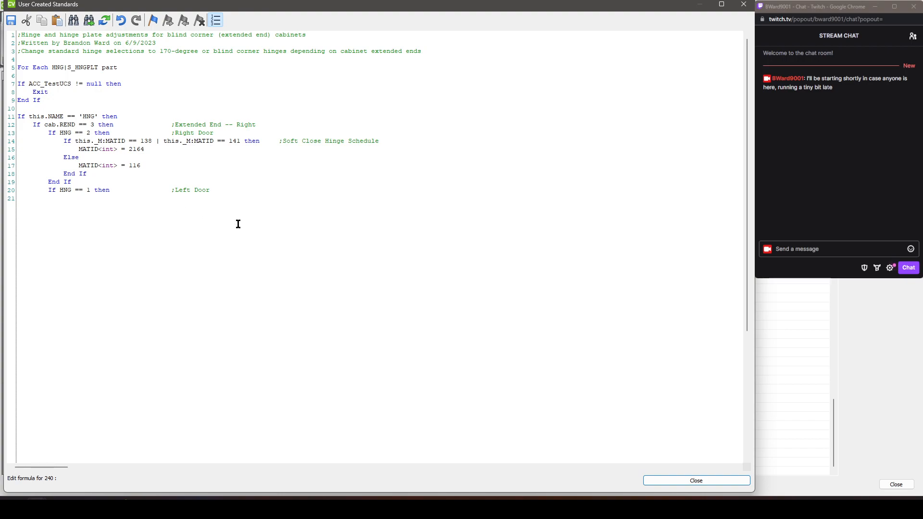
text(If this._M:)
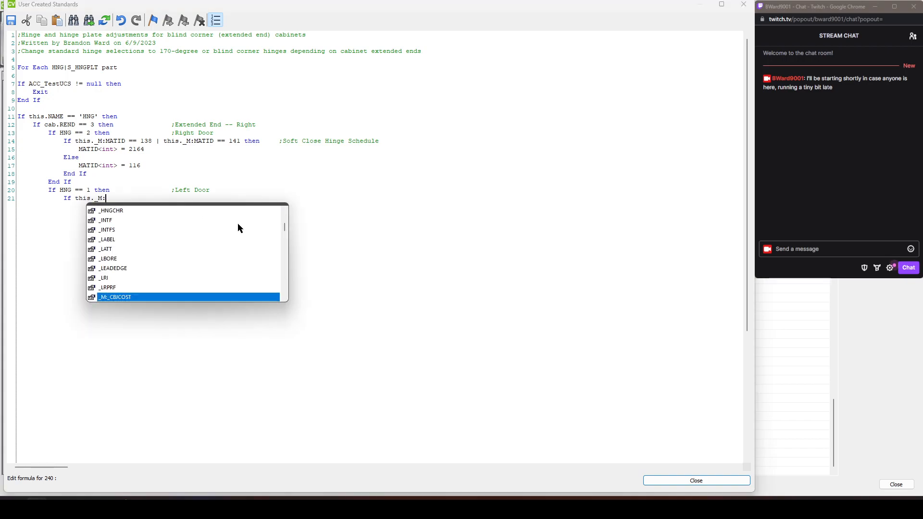
text(MATID == 138 then    )
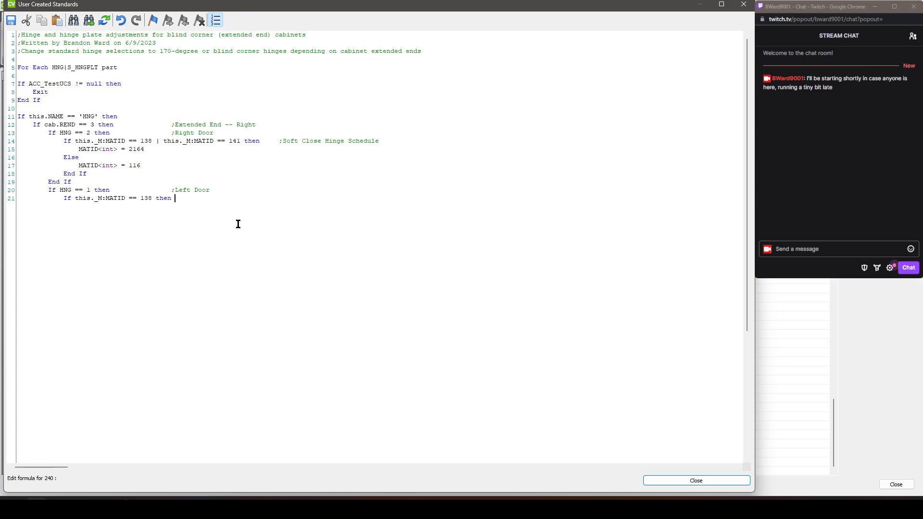
text(;Full Overlay Soft Close Hinge)
Align the extended end, right door, left door and full overlay hinge comments in one column
click(172, 124)
key(Tab)
key(Tab)
click(172, 132)
key(Tab)
key(Tab)
click(172, 189)
key(Tab)
key(Tab)
click(186, 198)
key(Tab)
click(358, 205)
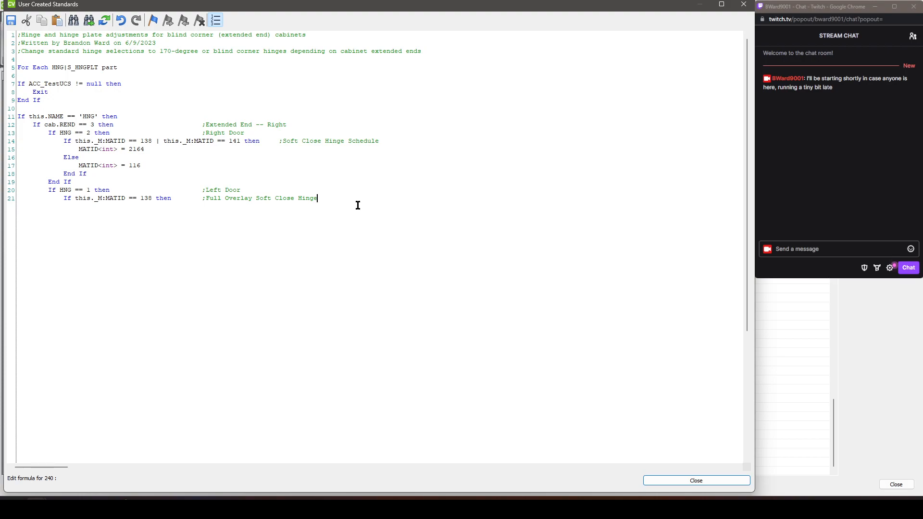
Assign the 170-degree full overlay soft-close hinge with "MATID<int> = 115", taking the ID from the Word outline
key(Return)
text(MATID<int> =)
drag(922, 97, 672, 54)
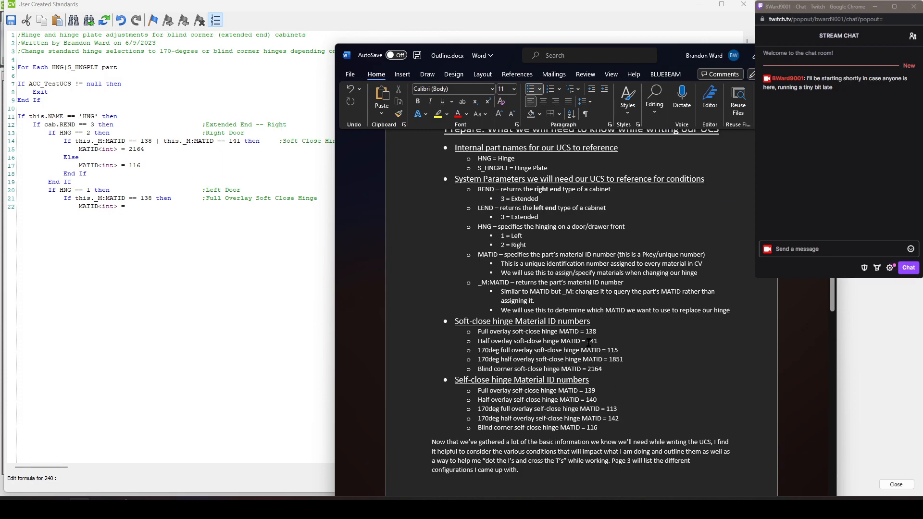
drag(477, 332, 598, 332)
drag(478, 351, 622, 351)
click(177, 211)
text(115)
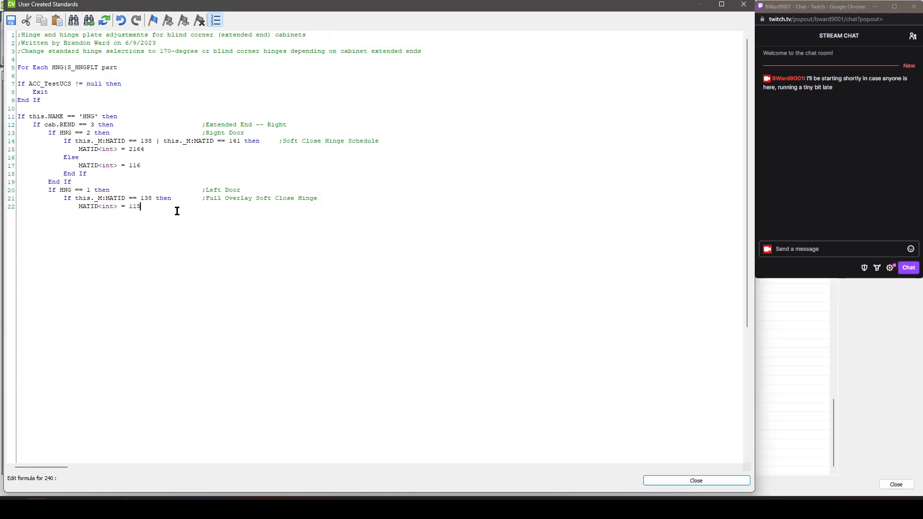
Close the full overlay soft-close condition with "End If" and begin the condition "If this._M:MATID == 139 then"
key(Return)
key(BackSpace)
text(End If)
key(Return)
text(If this._M:)
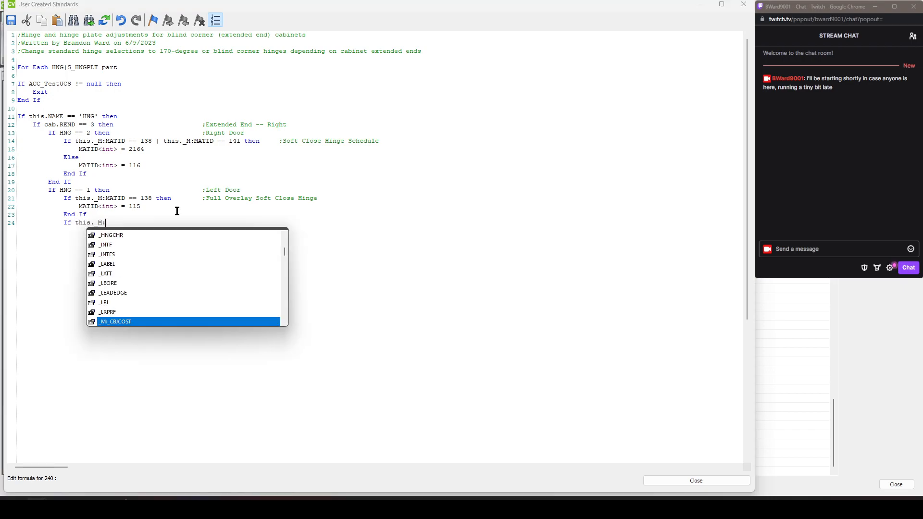
text(MATID == 139 then)
key(Tab)
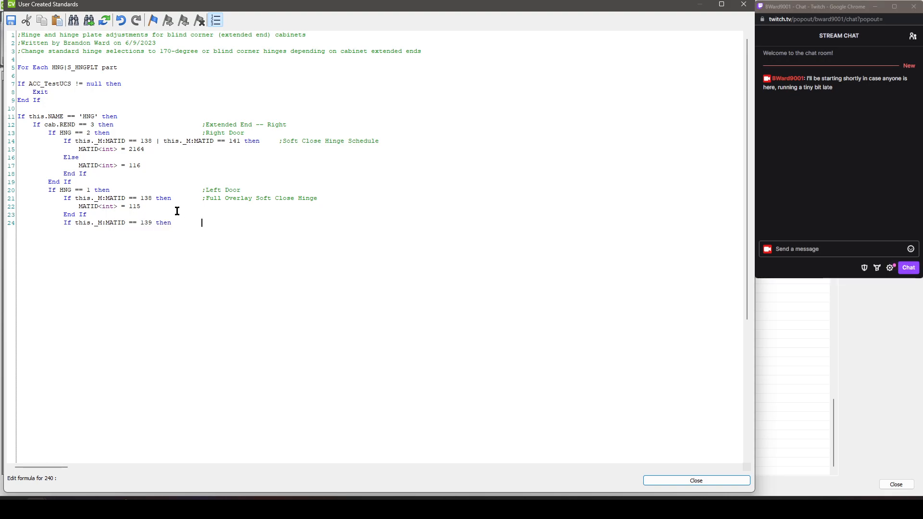
Check the full overlay self-close IDs in the Word outline and add the comment ";Full Overlay Self Close Hinge" to the 139 condition
text(;)
key(alt+Tab)
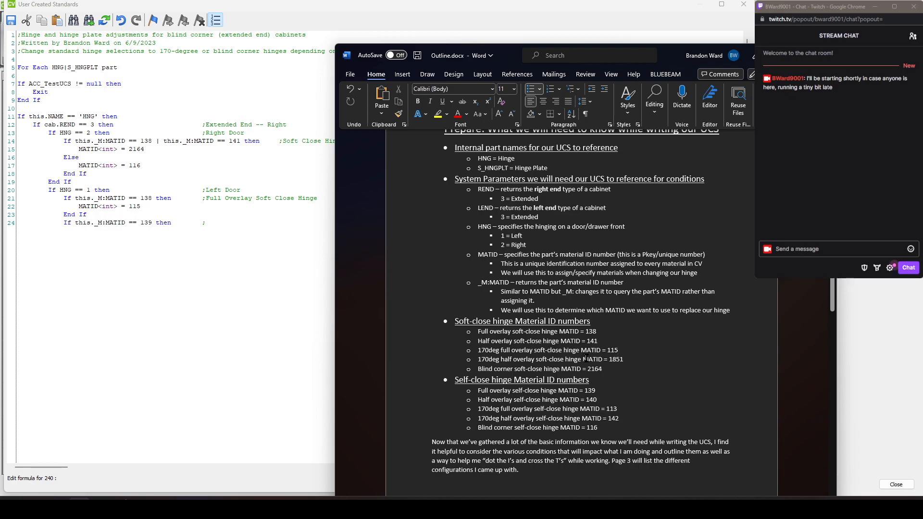
drag(598, 390, 479, 392)
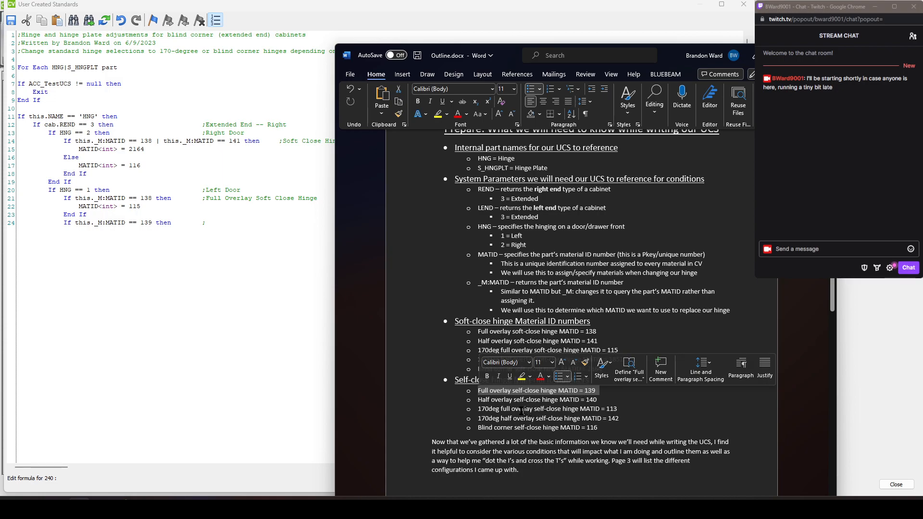
drag(477, 410, 617, 409)
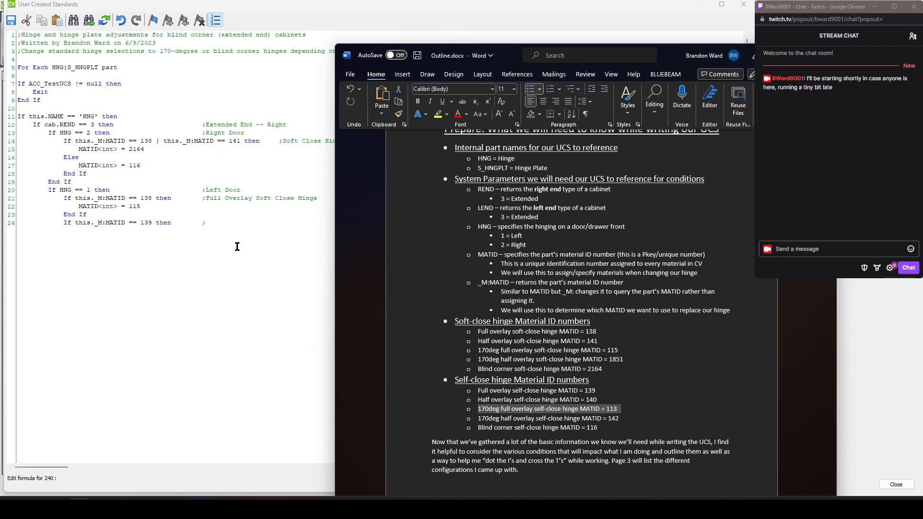
click(245, 223)
text(full O)
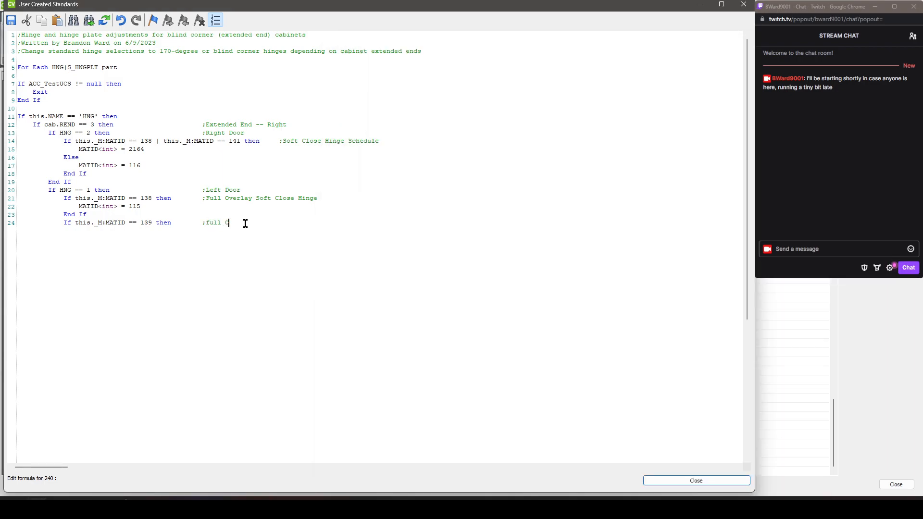
key(BackSpace)
key(BackSpace)
key(BackSpace)
key(BackSpace)
text(Full Overlay Self Close Hinge)
Assign the 170-degree full overlay self-close hinge with "MATID<int> = 113", taking the ID from the Word outline, and close the condition with "End If"
key(Return)
key(Tab)
text(MATID<int>)
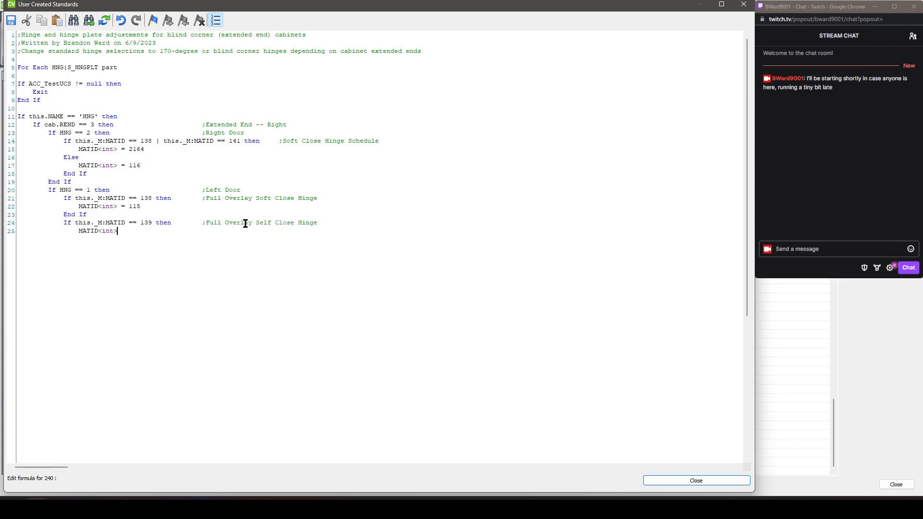
text( =)
key(alt+Tab)
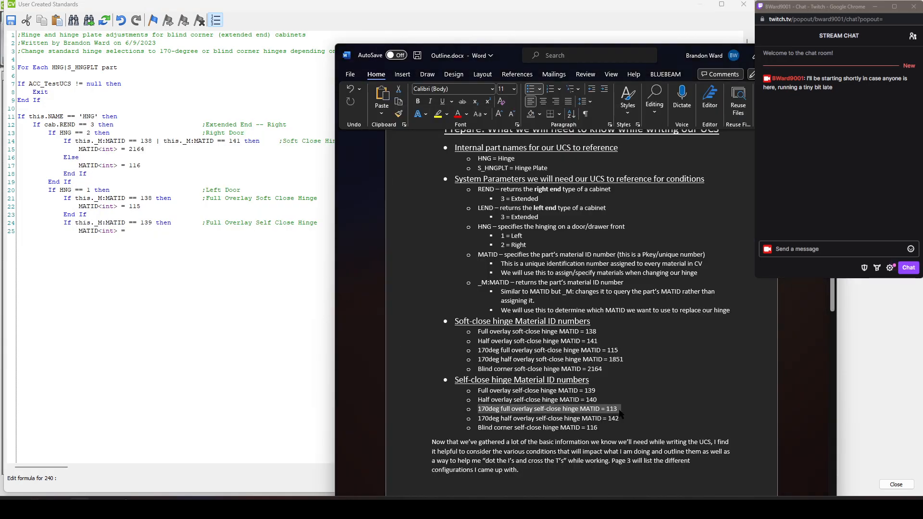
click(169, 234)
text(113)
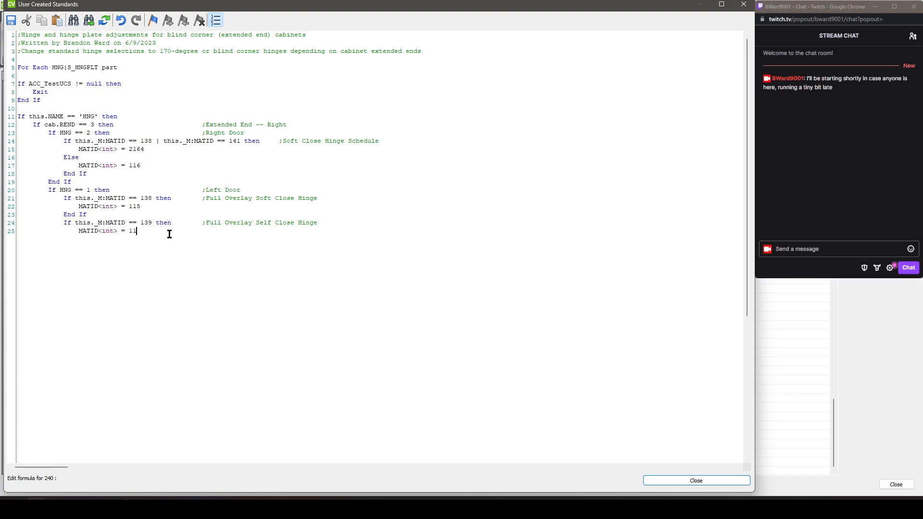
key(Return)
text(End If)
key(Return)
Add the condition "If this._M:MATID == 141 then" with the comment ";Half Overlay Soft Close Hinge", checking the ID in the Word outline
key(alt+Tab)
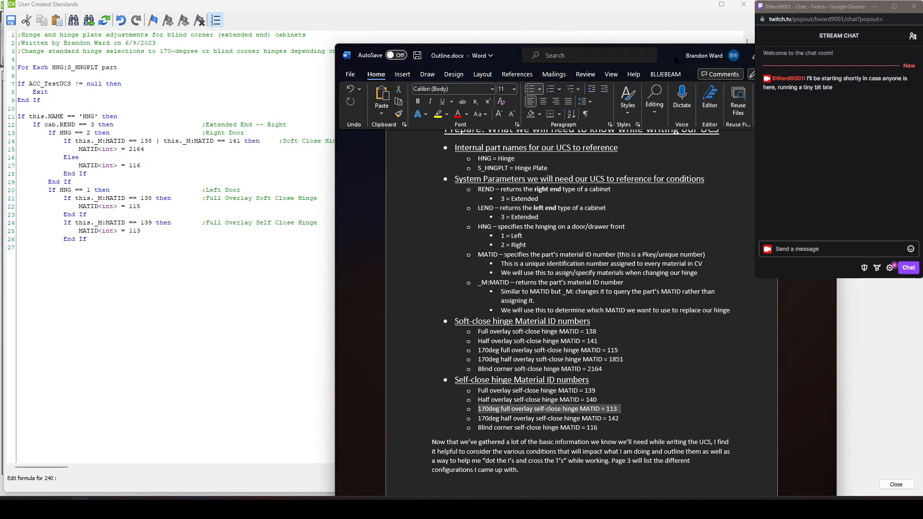
key(alt+Tab)
click(278, 268)
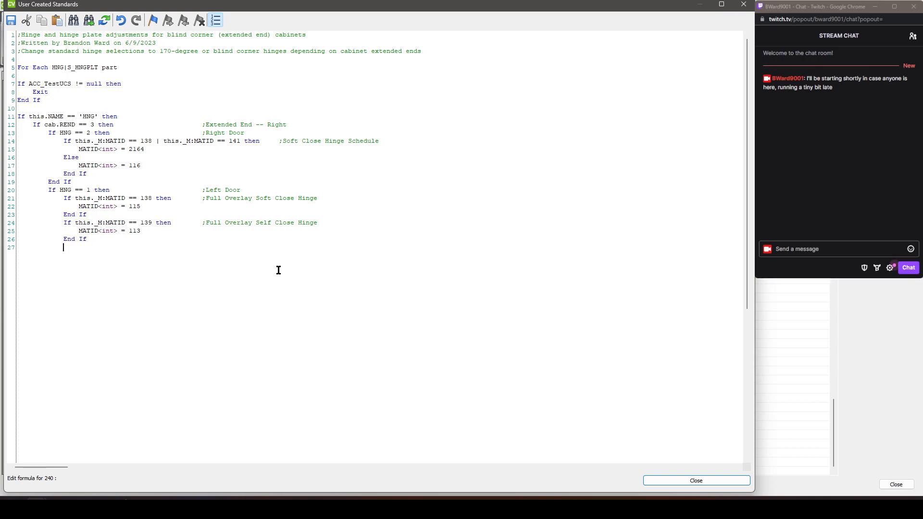
text(If this._M:)
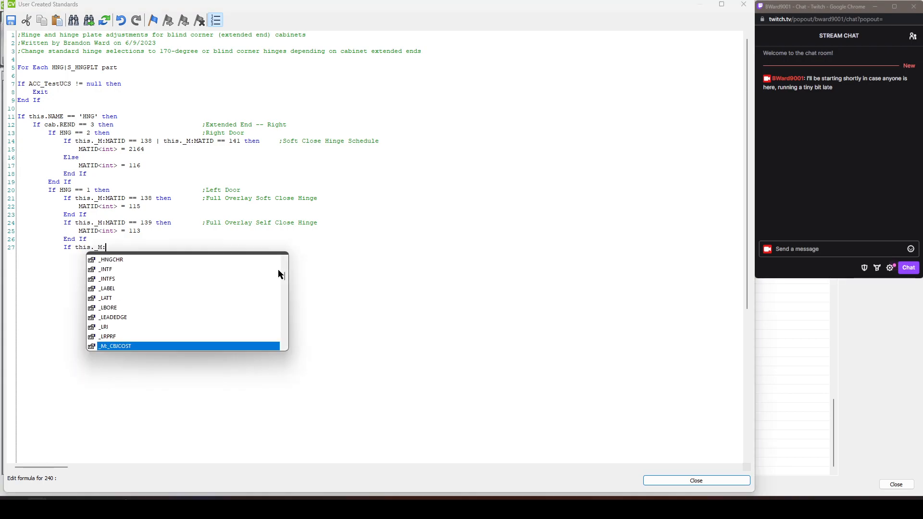
text(MATID == 141 then)
key(Tab)
text(;Half Overlay )
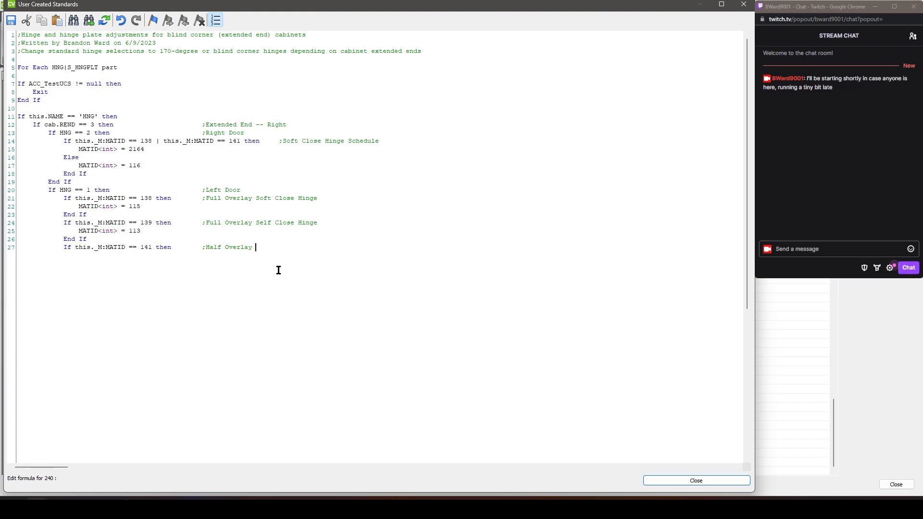
text(Soft Close Hing)
key(BackSpace)
key(BackSpace)
key(BackSpace)
key(BackSpace)
text(Hinge)
Assign "MATID<int> = 1851" inside the half overlay soft-close condition and close it with "End If"
key(Return)
key(Tab)
text(MATID<int> =)
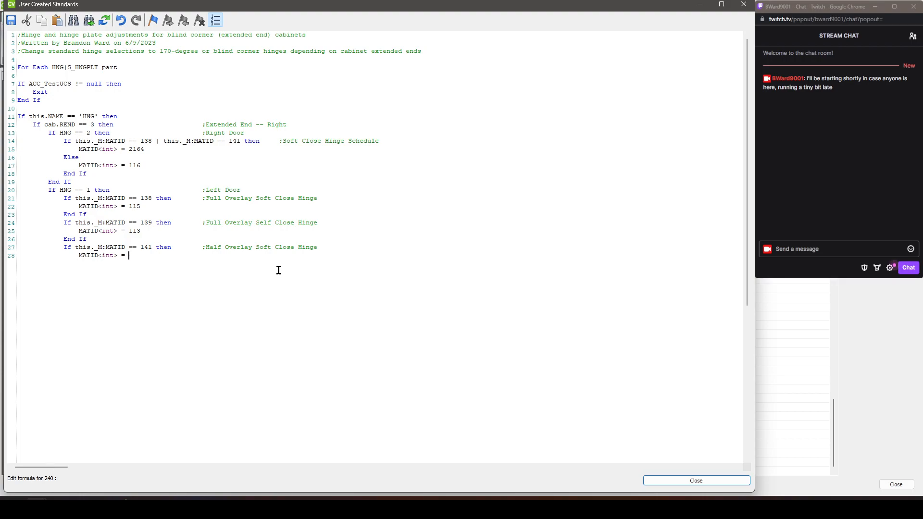
text(1851)
key(Return)
key(BackSpace)
text(End If)
key(Return)
Add the condition "If this._M:MATID == 140" commented ";Half Overlay Self Close Hinge", assigning "MATID<int> = 142" and ending with "End If"
text(If this._M:MATID == )
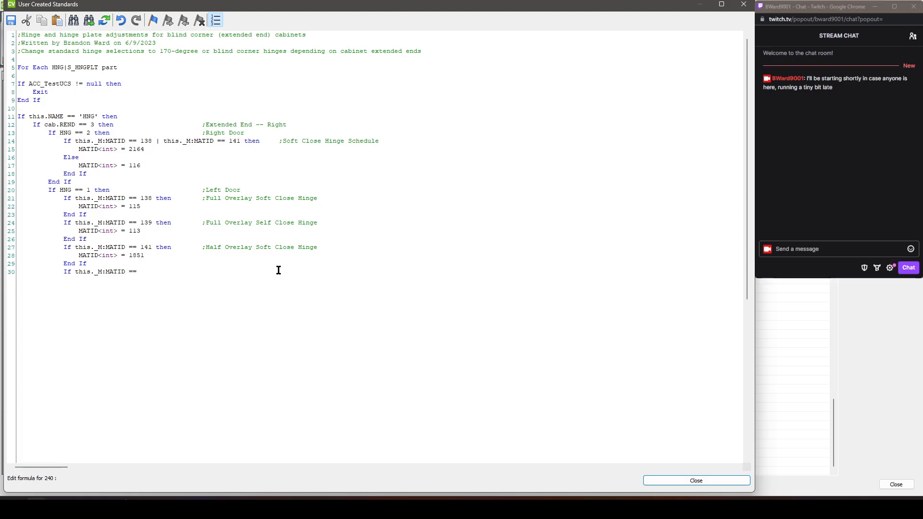
text(140             ;Half Overlay Self Close Hinge)
key(Return)
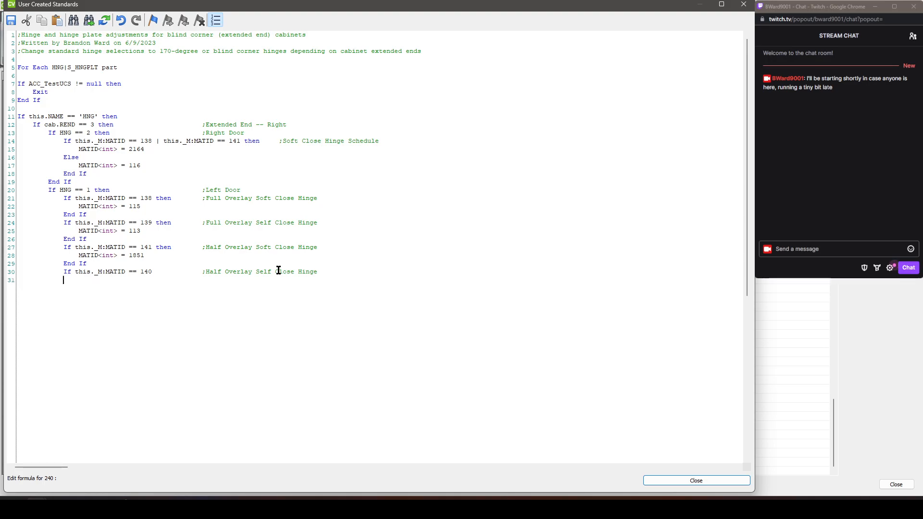
text(MATID<int> = 1)
key(BackSpace)
text(42)
key(Return)
text(End If)
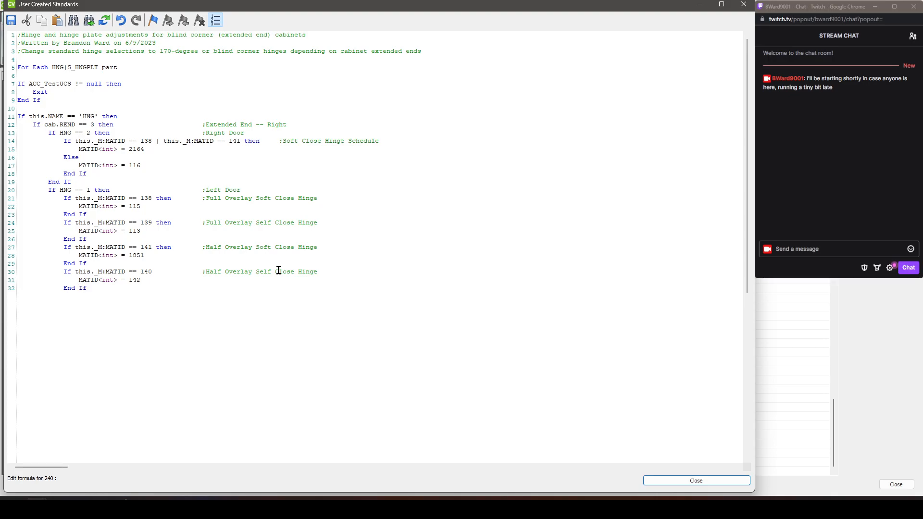
Comment the 115 assignment ";Full Overlay 170deg Soft Close Hinge" and the 113 assignment ";Full Overlay 170deg Self Close Hinge"
click(142, 206)
text(;Full Overlay 170deg Soft Close Hinge)
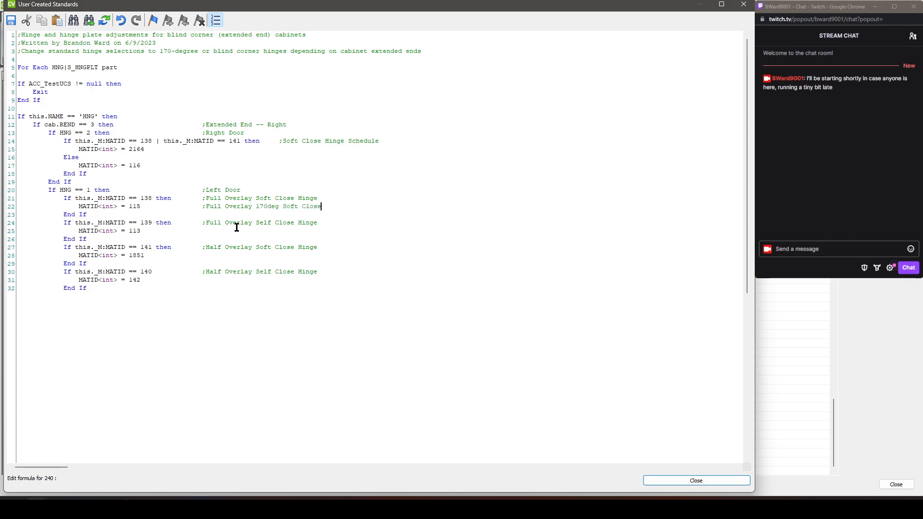
key(Tab)
key(Tab)
key(Tab)
key(Tab)
text(;Full Overlay 170deg S)
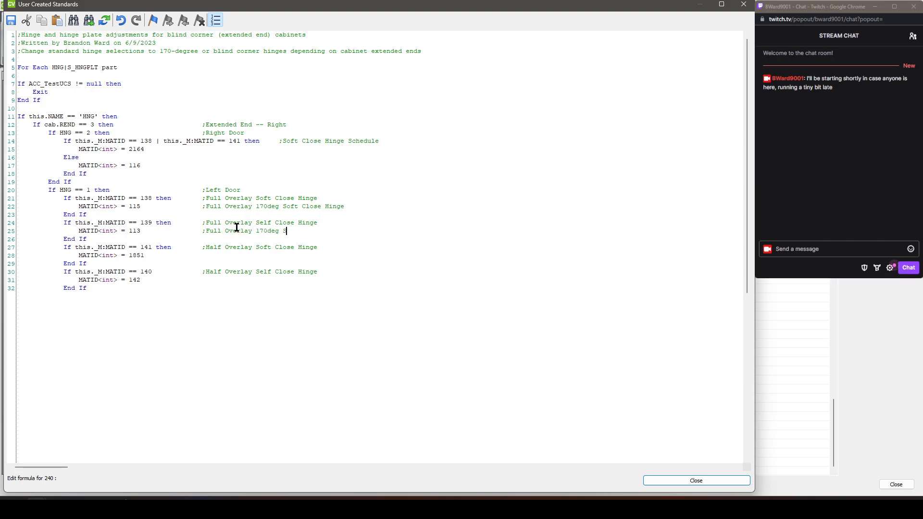
text(elf Close Hinge)
Add the aligned comment ";Half Overlay 170deg Soft Close Hinge" to the 1851 assignment
key(Down)
key(Down)
key(Down)
key(Tab)
text(;Half OVerlay)
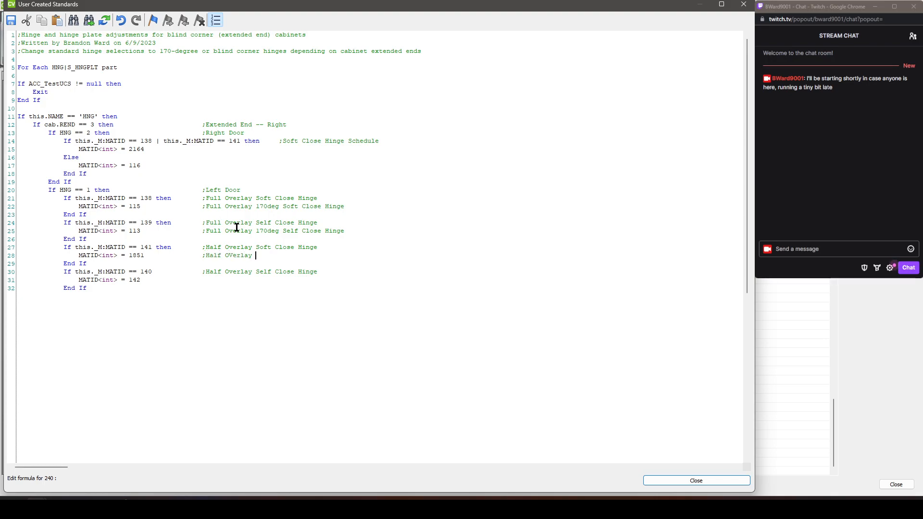
text( 170deg Soft Close Hinge)
Add the aligned comment ";Half Overlay 170deg Self Closet Hinge" to the 142 assignment
key(Down)
key(Down)
key(Down)
key(Tab)
key(Tab)
key(Tab)
text(Half Ov)
key(BackSpace)
key(BackSpace)
key(BackSpace)
key(BackSpace)
key(BackSpace)
key(BackSpace)
key(BackSpace)
text(;)
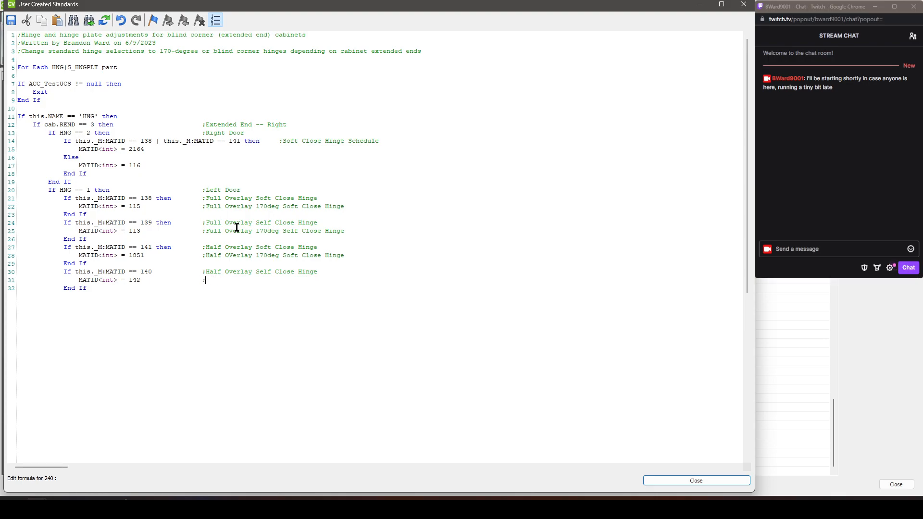
text(Half Overlay 170deg Self Closet Hinge)
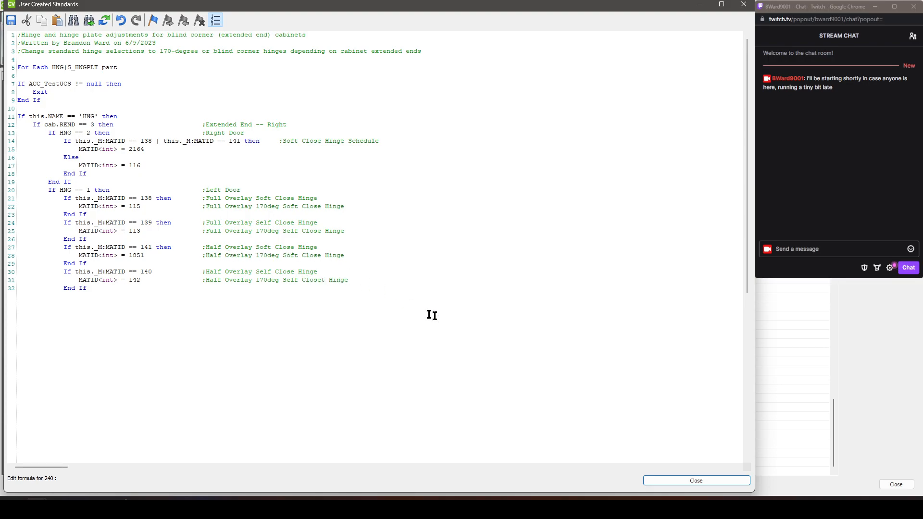
Close the left door condition "If HNG == 1" with an outdented "End If" below the hinge conditions
click(307, 290)
key(Return)
text(End If)
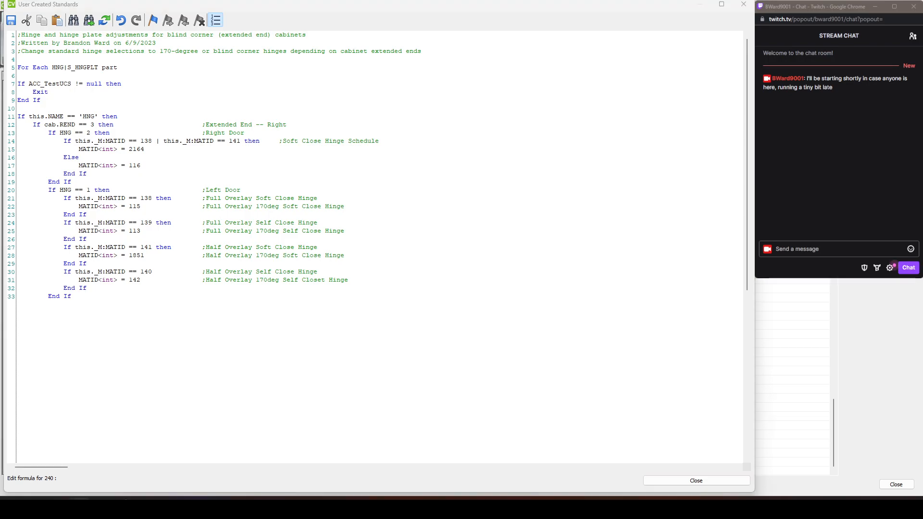
Compare the right extended end conditions in the Word outline's "Conditions to Address" list with the code written so far
drag(922, 38, 695, 19)
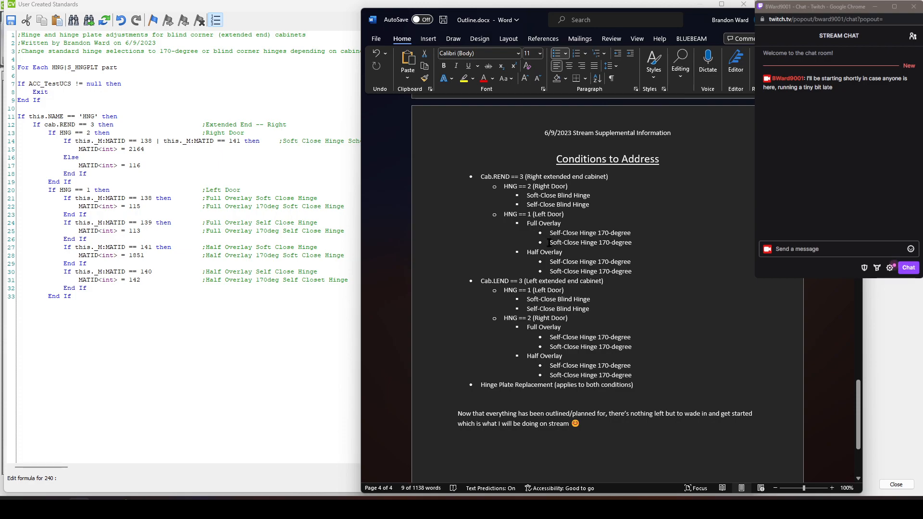
drag(464, 177, 665, 269)
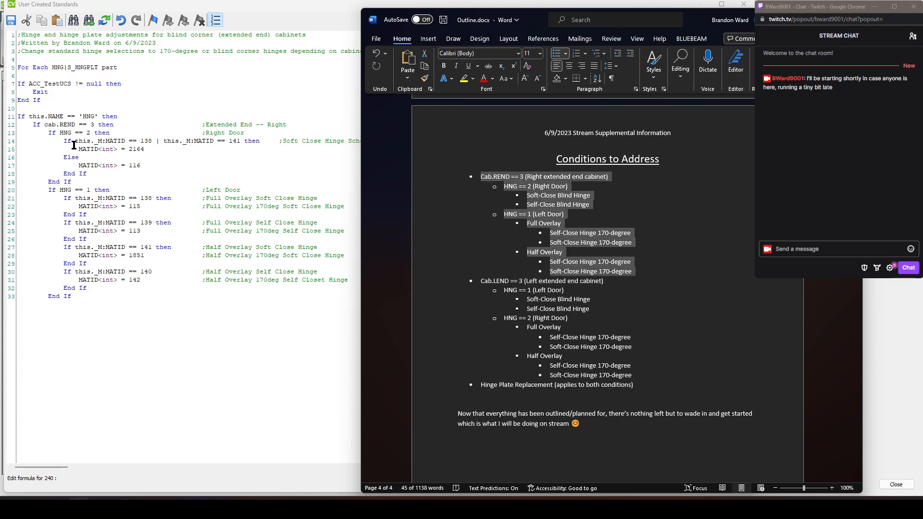
drag(33, 124, 335, 289)
key(alt+Tab)
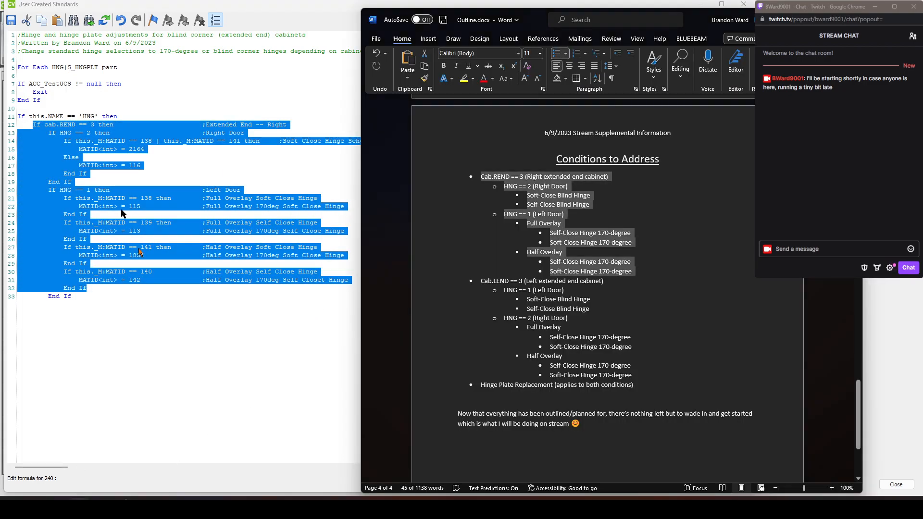
click(118, 173)
key(alt+Tab)
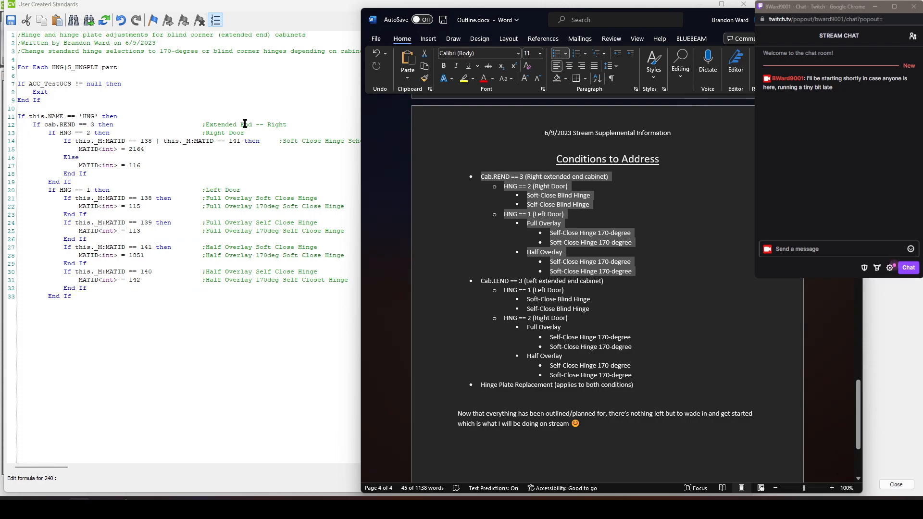
click(558, 166)
click(541, 177)
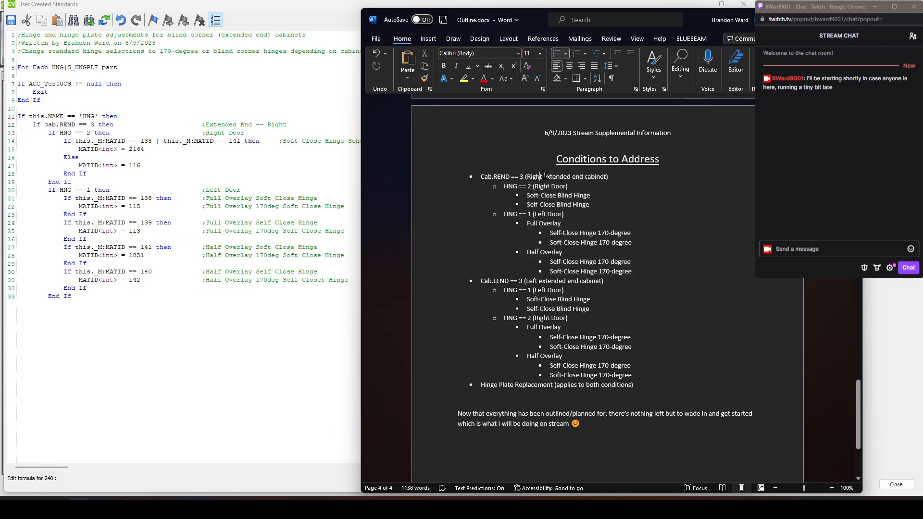
click(552, 187)
click(555, 204)
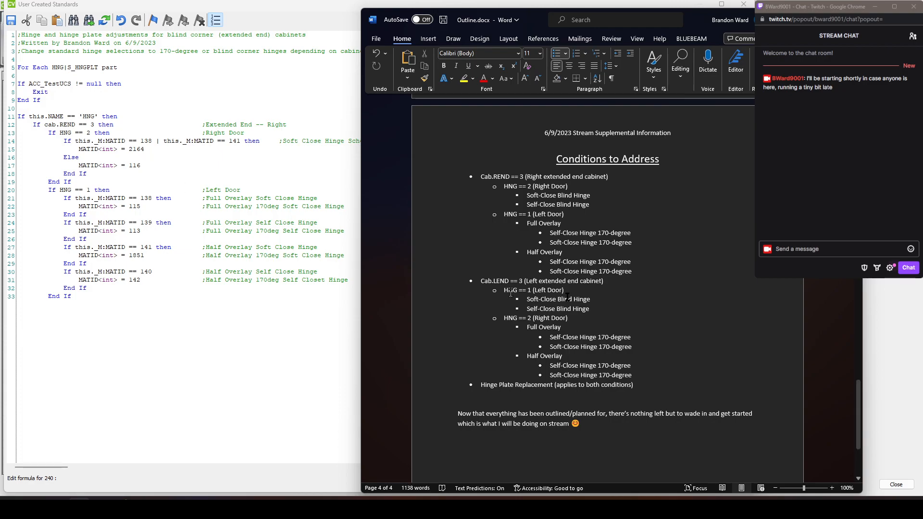
click(547, 223)
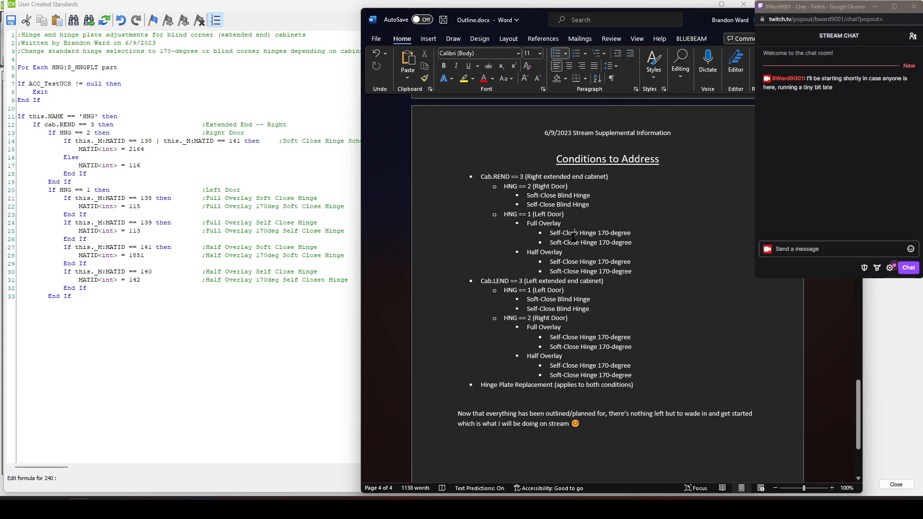
click(553, 252)
click(565, 271)
Highlight the whole Cab.REND == 3 section of the Word outline's conditions list in yellow
drag(472, 176, 631, 272)
key(ctrl+z)
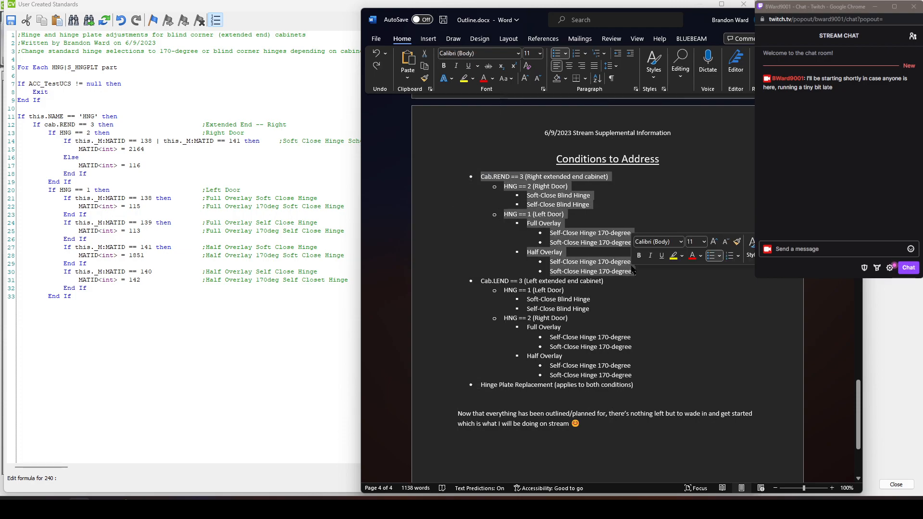
click(464, 79)
click(609, 257)
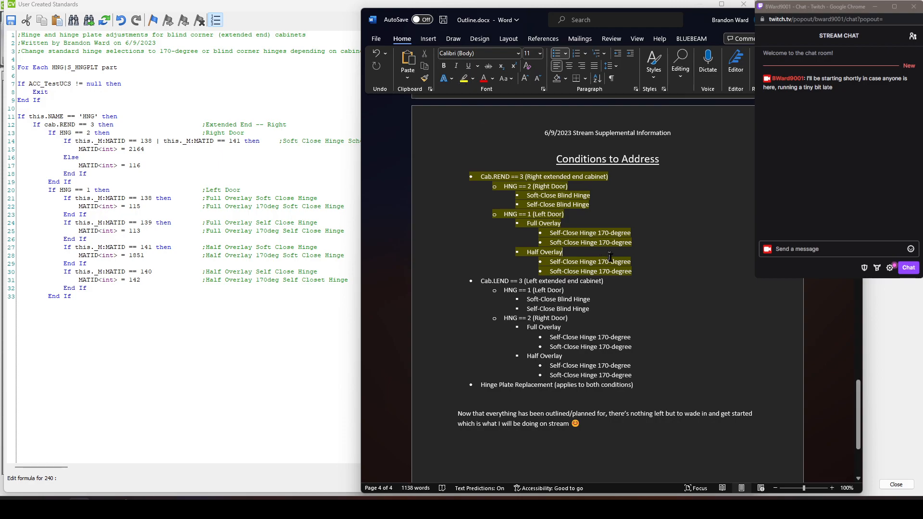
click(612, 285)
Close the "If cab.REND == 3" block in the code with "End If" and check its alignment with the opening line
click(103, 296)
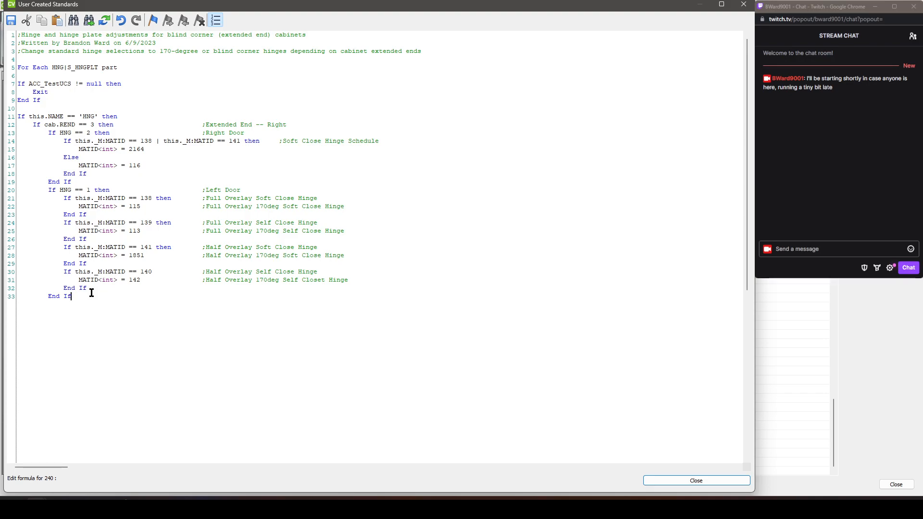
drag(33, 124, 110, 301)
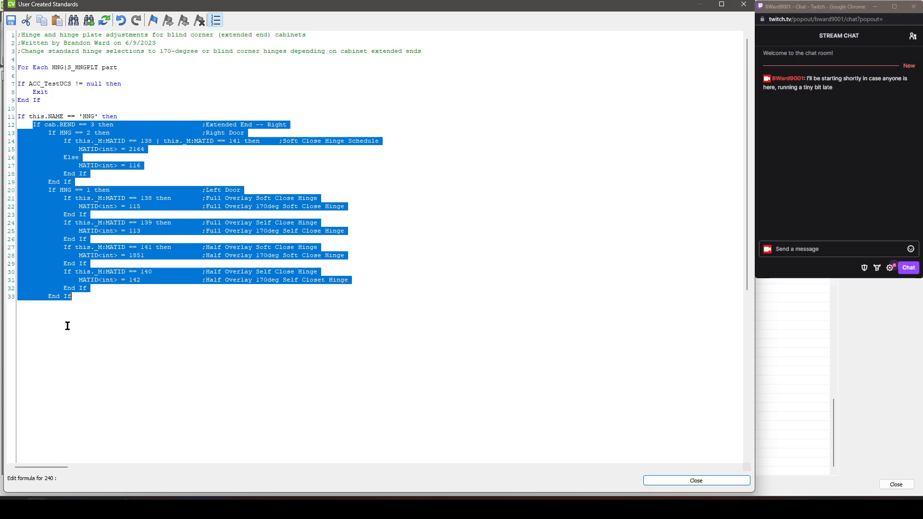
click(82, 299)
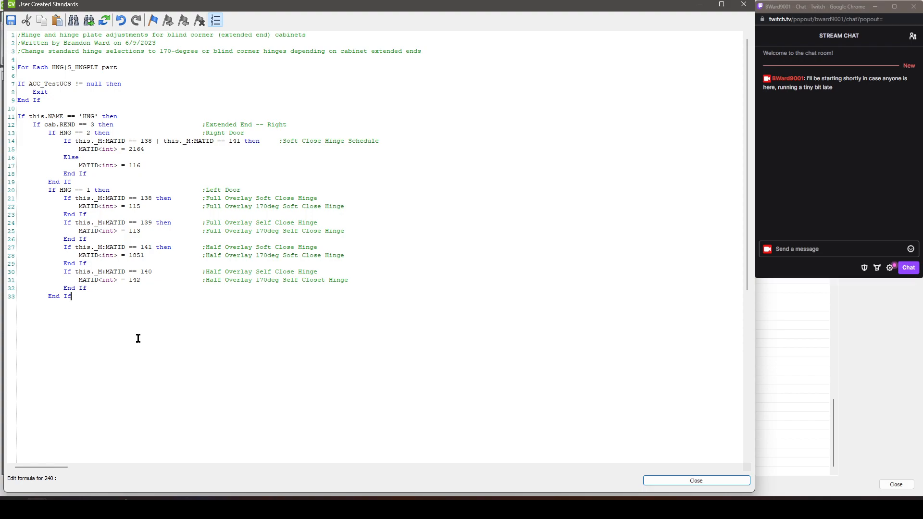
key(Return)
key(BackSpace)
text(End If)
drag(33, 125, 283, 126)
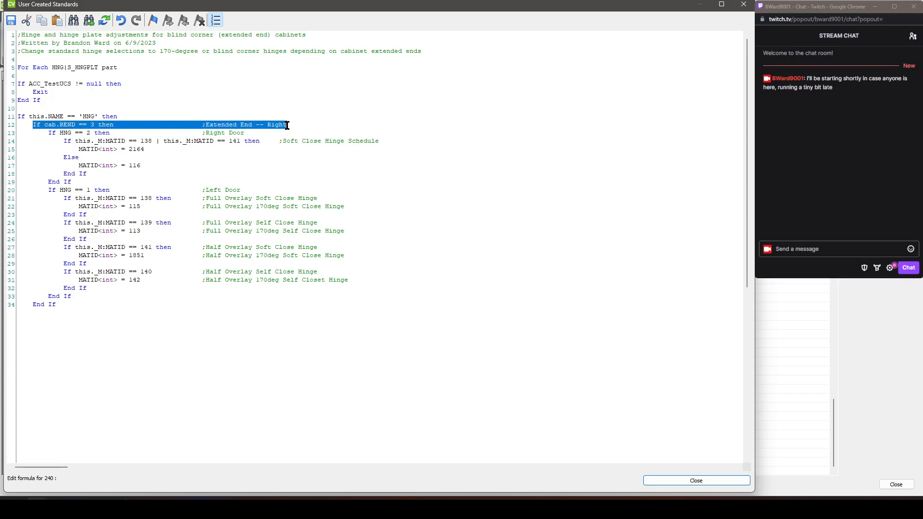
drag(32, 304, 56, 306)
click(56, 305)
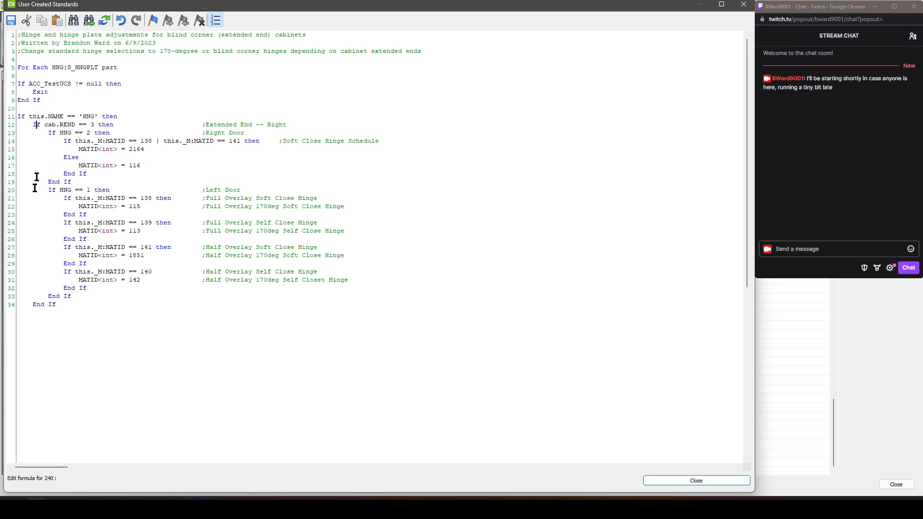
click(32, 304)
click(34, 125)
Add the condition "If cab.LEND == 3 then" below the right extended end block, with the comment ";Extended End -- Left"
click(66, 308)
key(Return)
key(Return)
key(BackSpace)
text(If cab.LEND == 3 then)
key(Tab)
text(;Extended Left E)
key(BackSpace)
key(BackSpace)
key(BackSpace)
key(BackSpace)
key(BackSpace)
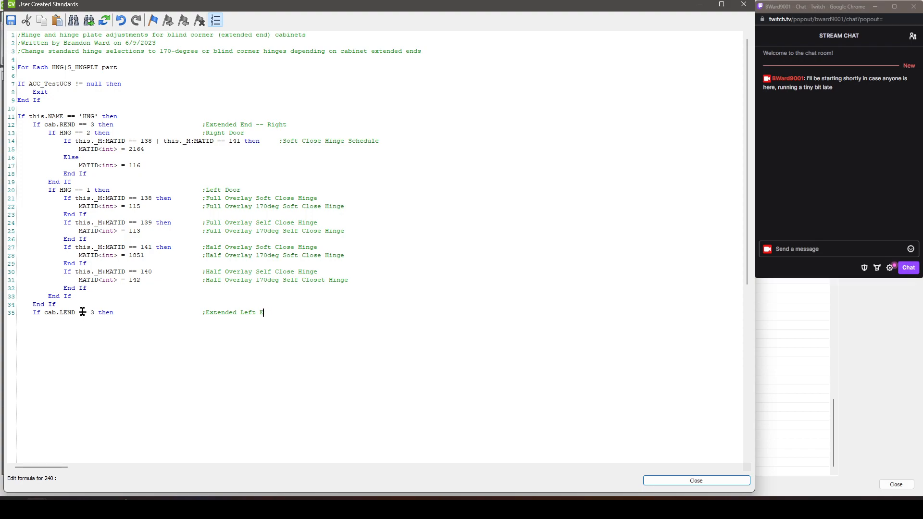
key(BackSpace)
text(End -- left)
key(BackSpace)
key(BackSpace)
key(BackSpace)
key(BackSpace)
text(Left)
Add the nested condition "If HNG == 1" under the left extended end, with the aligned comment ";Left door"
key(Return)
text(If HNG ==)
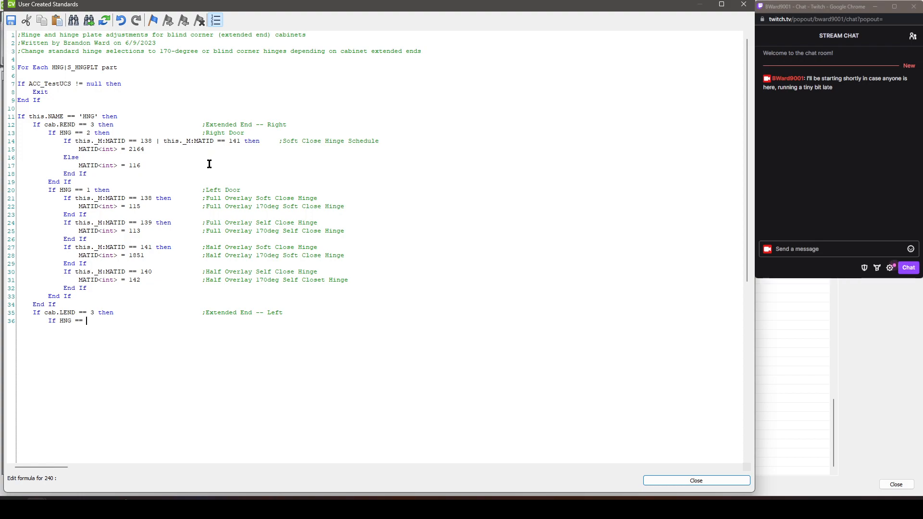
click(252, 313)
click(117, 321)
text(1)
key(Tab)
key(Tab)
key(Tab)
text(Left)
key(Left)
key(Left)
key(Left)
key(Left)
text(;)
key(End)
text(door)
key(Return)
Copy the right door's soft close hinge schedule If/Else block into the new left door condition
drag(63, 140, 103, 174)
key(ctrl+c)
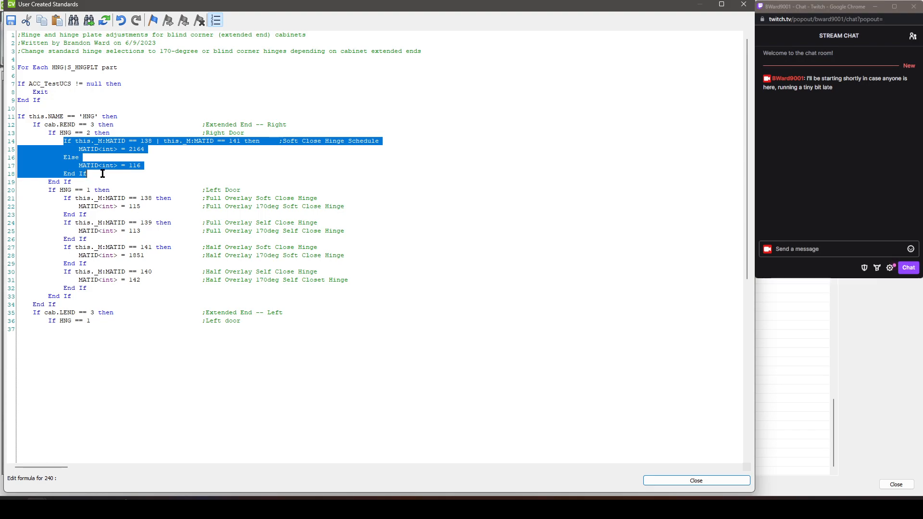
click(95, 331)
key(ctrl+v)
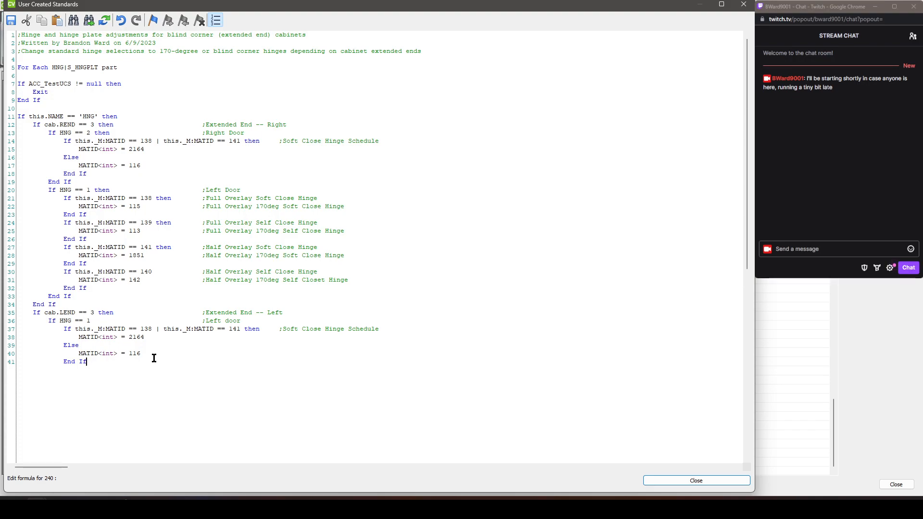
Comment the right door's material assignments: ";Soft close blind panel hinge" beside 2164 and ";Self close blind panel hinge" beside 116
drag(144, 149, 129, 149)
click(145, 149)
key(Tab)
key(Tab)
key(Tab)
key(Tab)
text(;Soft close blind panel hinge)
key(Tab)
text(;Self clo)
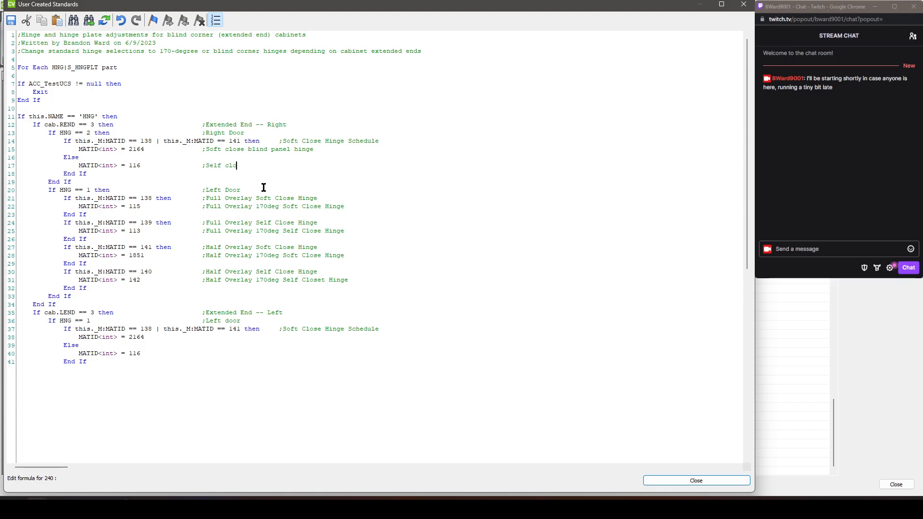
text(se blind panel hinge)
Add the aligned comments ";Soft close blind panel hinge" and ";Self close blind panel hinge" to the 2164 and 116 assignments under the left extended end
click(202, 340)
key(Tab)
text(;Soft close blind panel hinge)
key(Tab)
key(Tab)
key(BackSpace)
text(;Self close blind panel hinge)
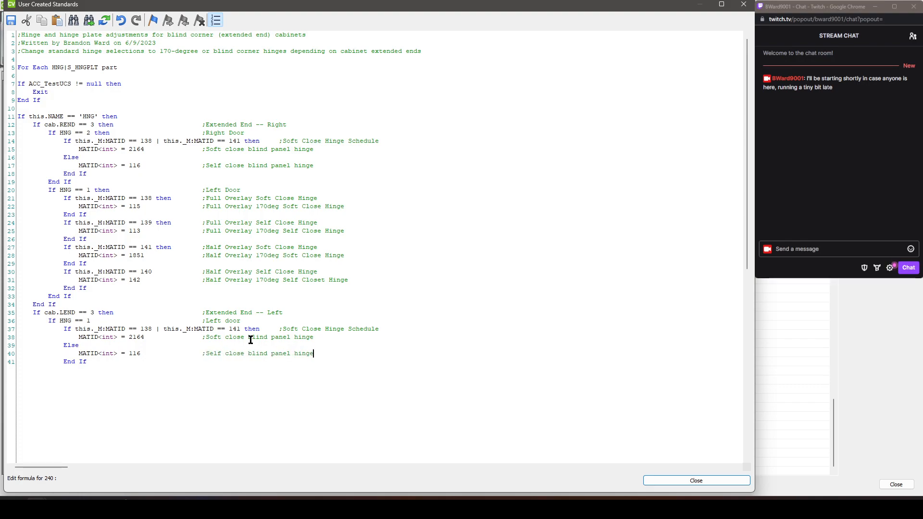
Close the "If HNG == 1" block under the left extended end with an aligned "End If"
key(Return)
key(BackSpace)
text(End If)
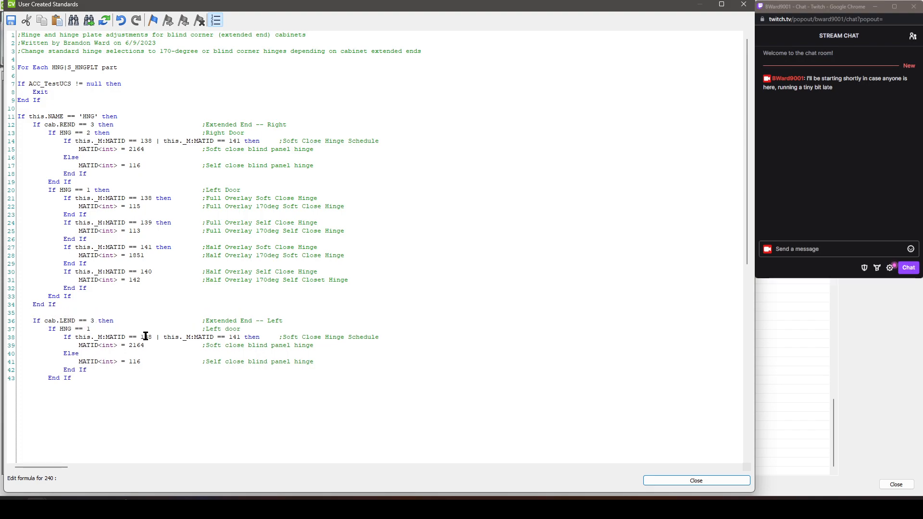
Insert a divider comment of equal signs reading "Left Extended End Cabinets" above the cab.LEND condition, with blank lines around it
key(Return)
text(;================================Left Extended End Cabinets=======================================)
key(shift+Home)
key(ctrl+c)
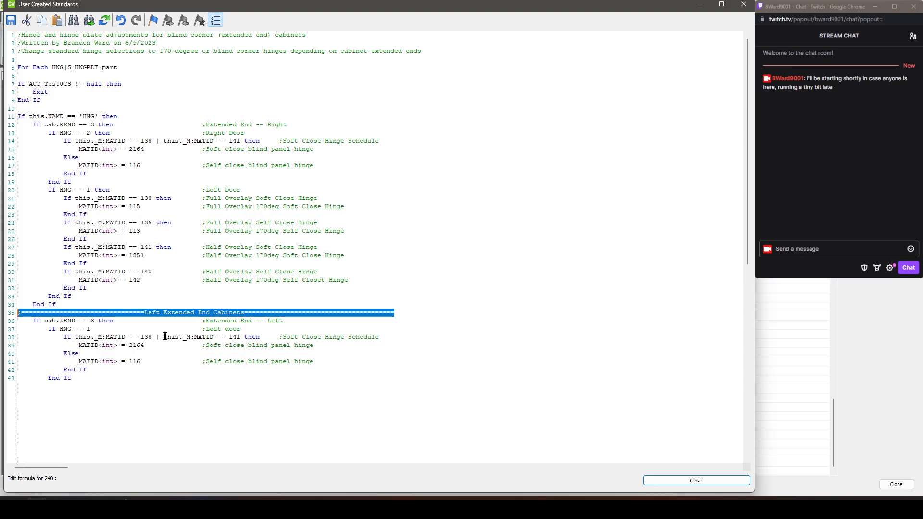
key(Up)
key(Return)
key(Down)
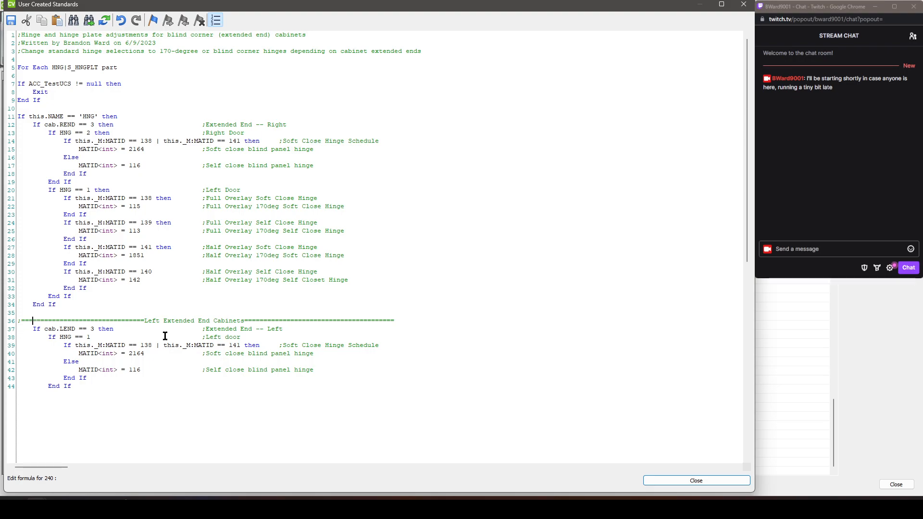
key(Return)
key(Up)
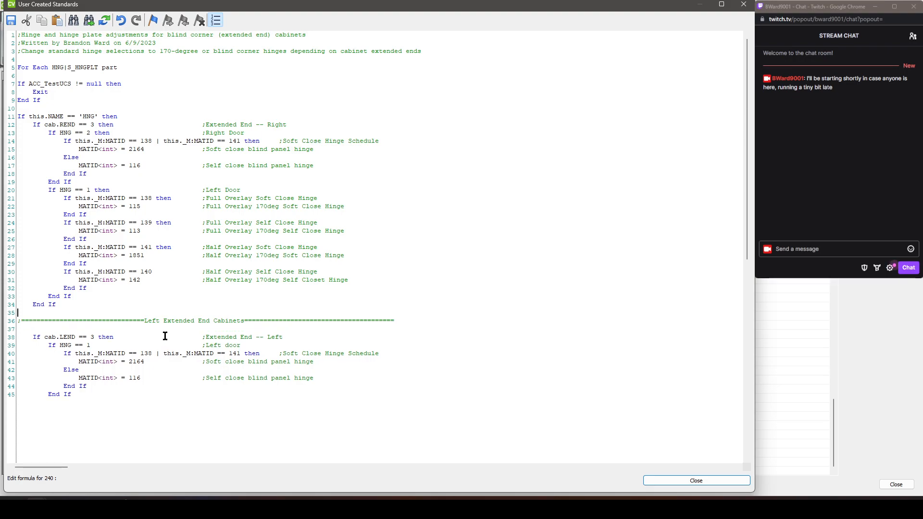
Copy the divider comment above the cab.REND condition, set off by blank lines, and reword it as "Right Extended End Cabinets" with matching length
key(Return)
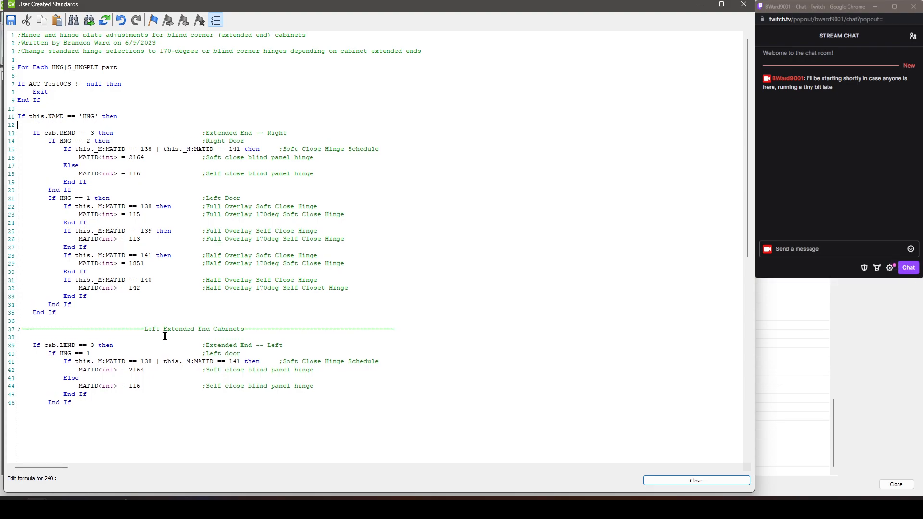
key(Return)
key(ctrl+v)
key(Return)
key(Up)
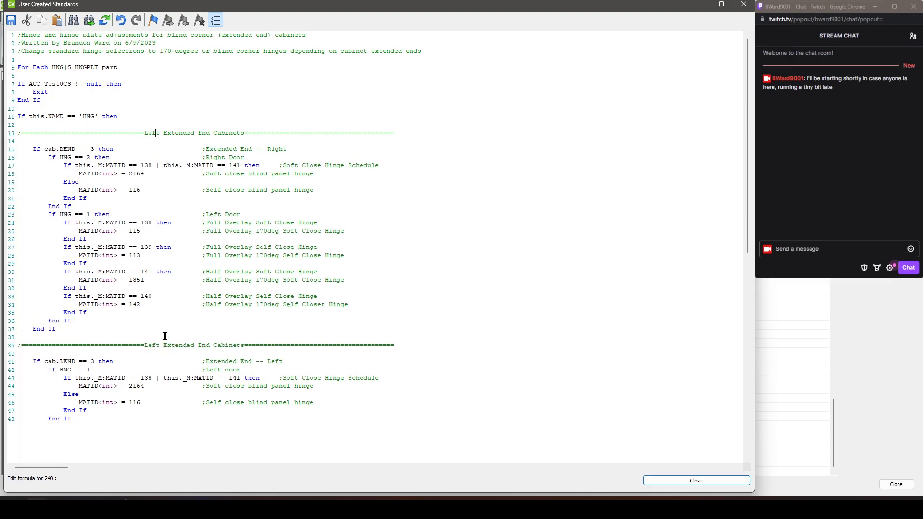
key(BackSpace)
key(BackSpace)
key(BackSpace)
key(BackSpace)
text(Right)
click(400, 132)
key(BackSpace)
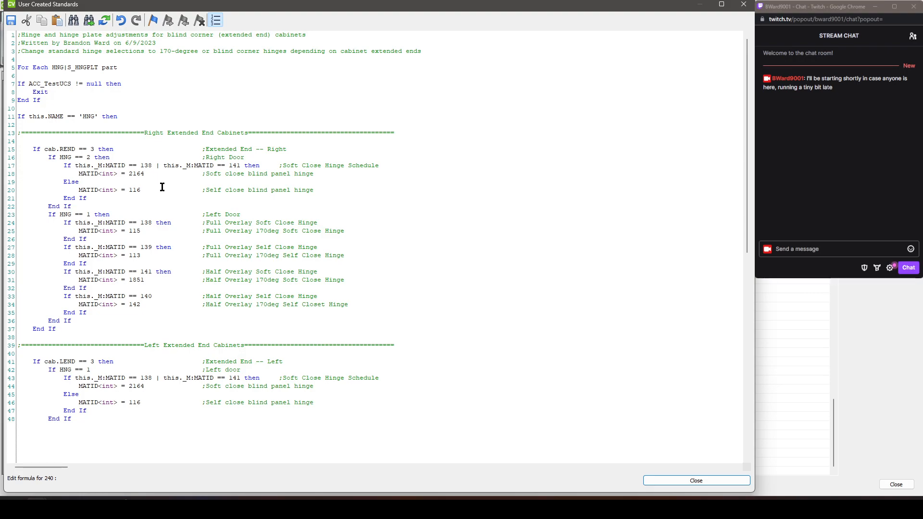
Add a "<Start>" marker at the beginning of the right extended end divider and trim the surplus equal signs to keep its length
text(=)
text(Start>)
key(Delete)
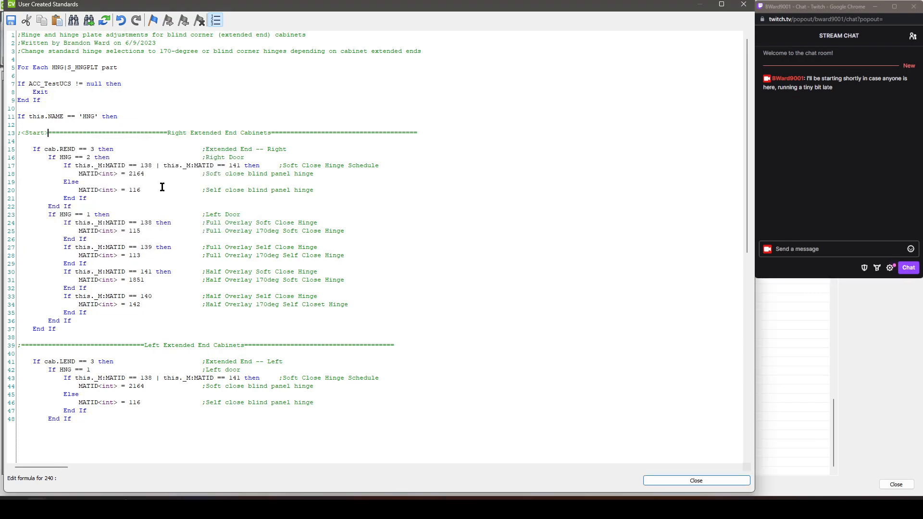
key(Delete)
key(Delete)
key(Delete)
key(Delete)
key(Delete)
key(Delete)
Copy the "<Start>" right extended end divider onto a new line directly below the closing "End If" of the cab.REND block
key(shift+Home)
key(ctrl+c)
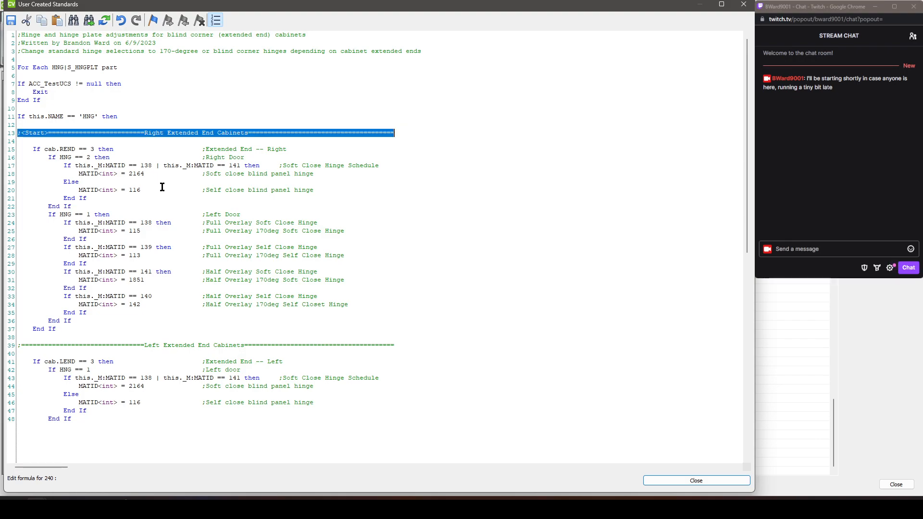
key(Down)
key(Down)
key(Down)
key(Down)
key(Down)
key(Down)
key(Down)
key(Down)
key(Down)
key(Down)
key(Down)
key(Down)
key(Down)
key(Down)
key(Down)
key(Down)
key(Down)
key(Down)
key(Down)
key(Down)
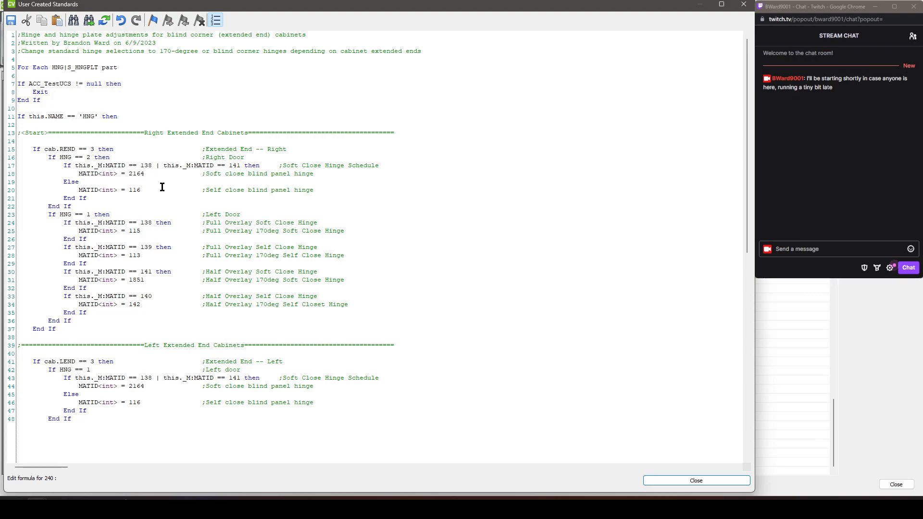
key(Return)
key(Up)
key(ctrl+v)
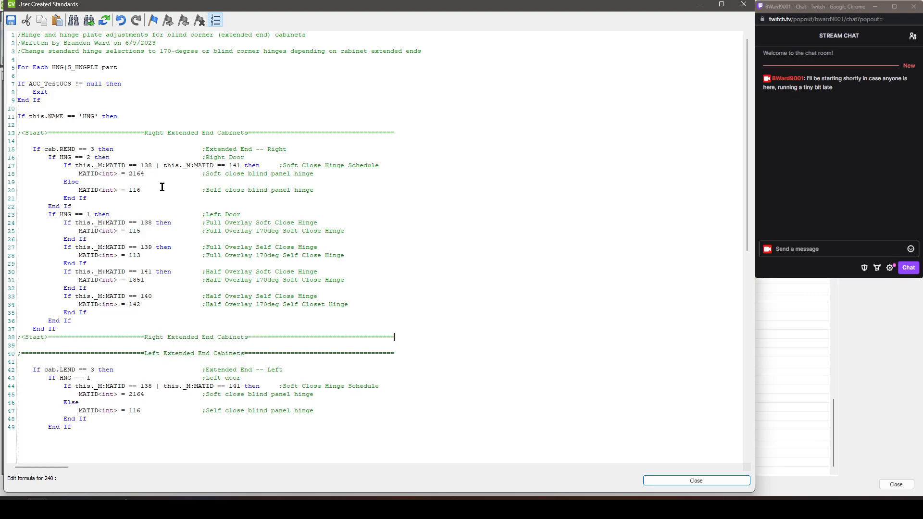
Change the closing divider of the Right Extended End Cabinets section from <Start> to <End>, padding it with equals signs to match the other dividers
key(Right)
key(Right)
key(Right)
key(Right)
key(Right)
key(Right)
key(BackSpace)
key(BackSpace)
key(BackSpace)
key(BackSpace)
key(BackSpace)
text(End>)
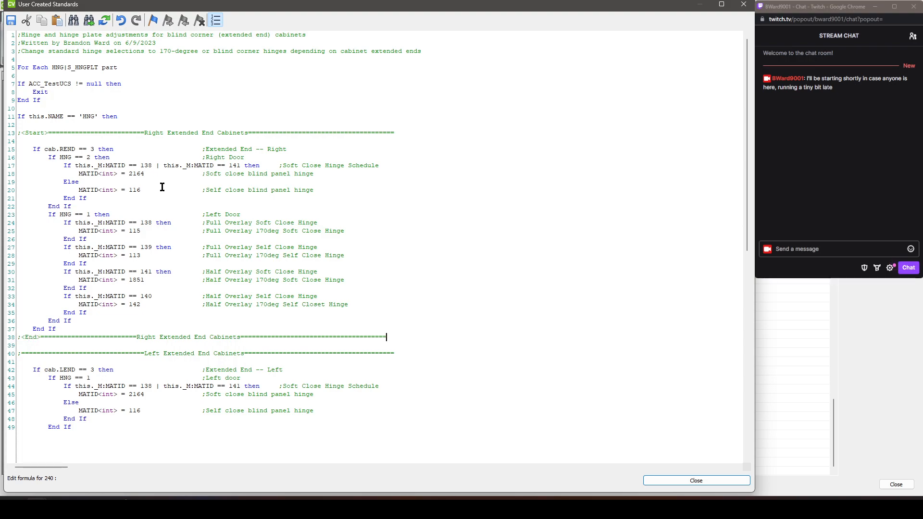
text(==)
Add blank lines before the right section's <End> divider and between it and the Left Extended End Cabinets divider
click(87, 328)
key(Return)
click(66, 353)
key(Return)
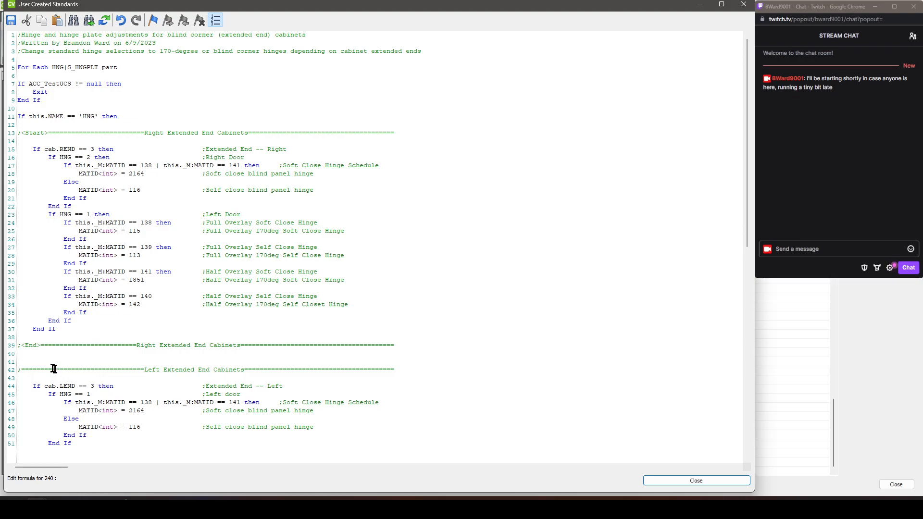
Replace the plain Left Extended End Cabinets divider with a copy of the right section's <Start> divider
click(19, 133)
key(shift+End)
key(ctrl+c)
key(Down)
key(shift+End)
key(ctrl+v)
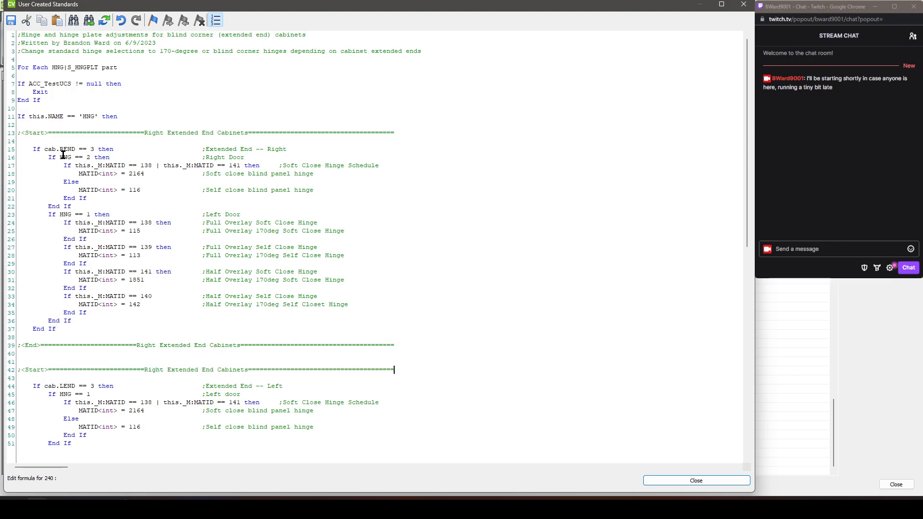
Change Right to Left in the copied <Start> divider and pad it with equals signs to full length
click(163, 370)
key(BackSpace)
key(BackSpace)
key(BackSpace)
key(BackSpace)
key(BackSpace)
text(Left)
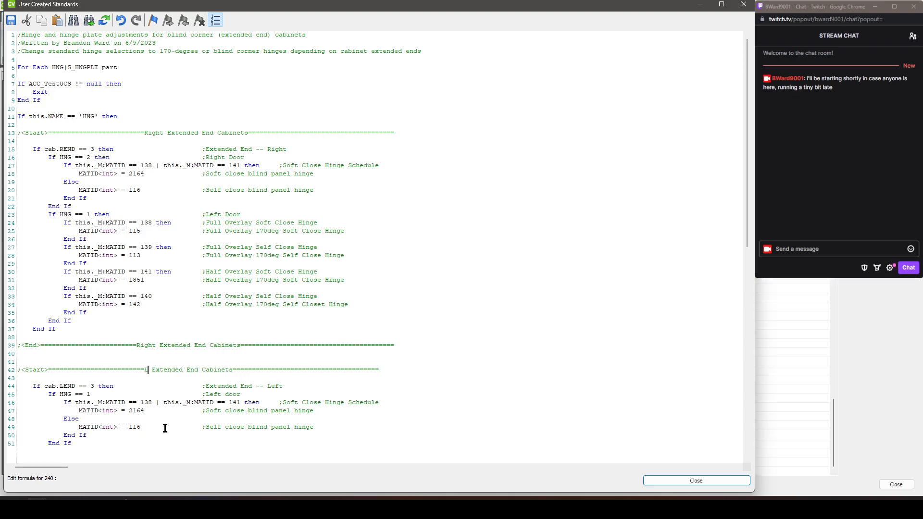
text(=)
Below the left section's left-door block, add the condition "If HNG == 2 then" with the comment ";Right door"
scroll(134, 326, down, 5)
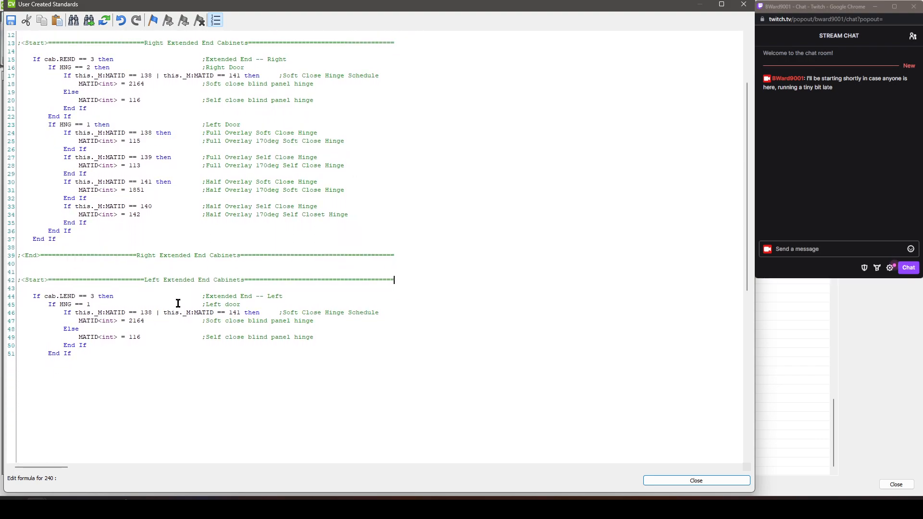
click(273, 352)
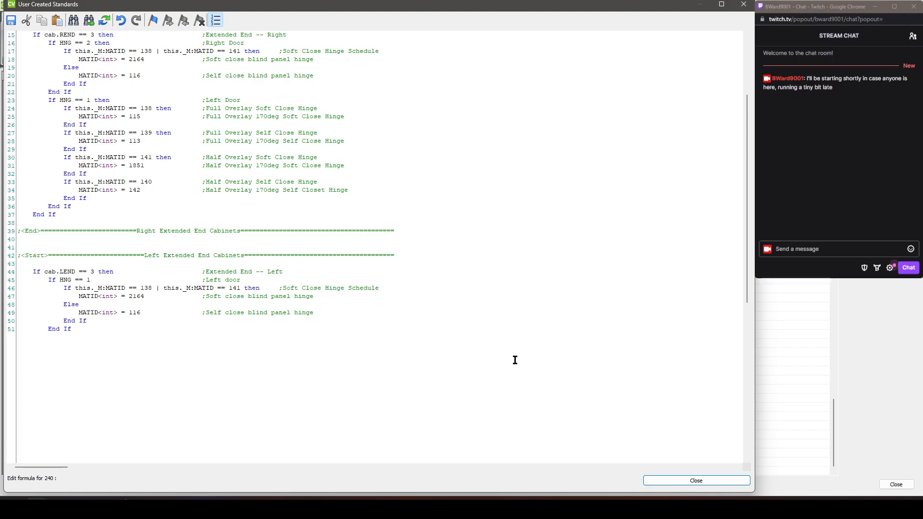
scroll(303, 344, up, 4)
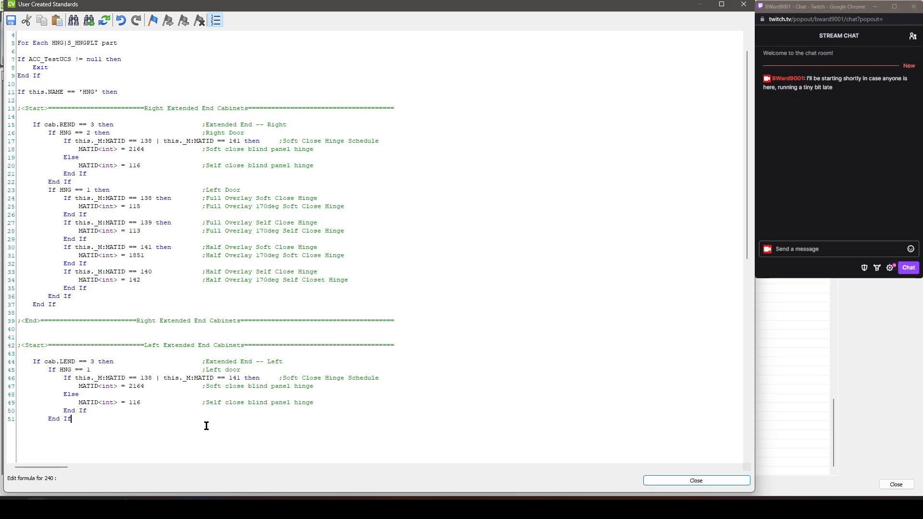
key(Return)
text(If)
text(HNG == 2 then                        ;Right door)
Copy the four 170-degree hinge MATID checks from the right section's left-door block into the new right-door condition
scroll(195, 205, down, 1)
drag(64, 190, 361, 282)
key(ctrl+c)
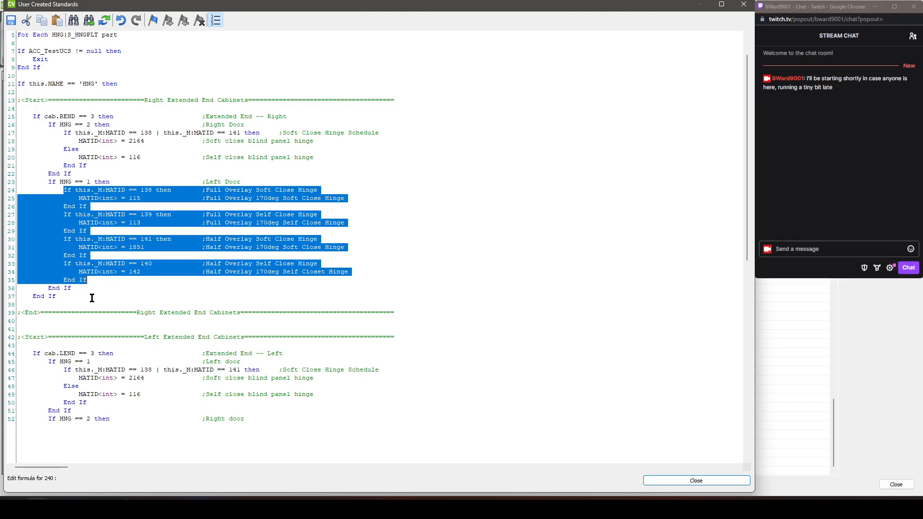
click(272, 419)
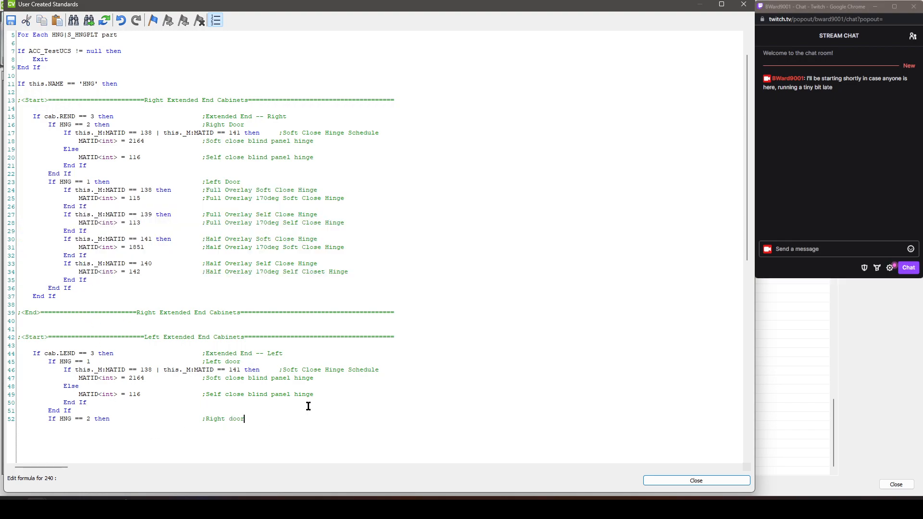
key(Return)
key(ctrl+v)
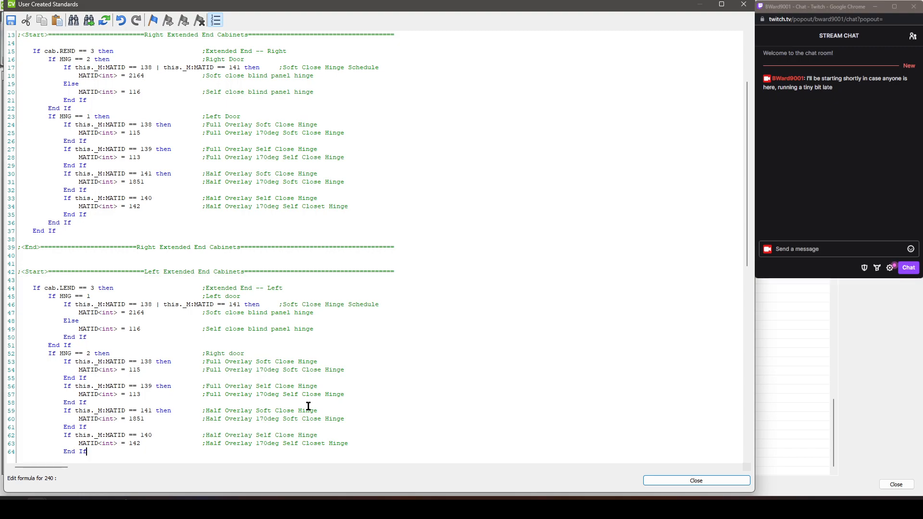
Close the right-door condition and the cab.LEND condition with an indented End If each
key(Return)
text(End If)
key(Return)
text(End)
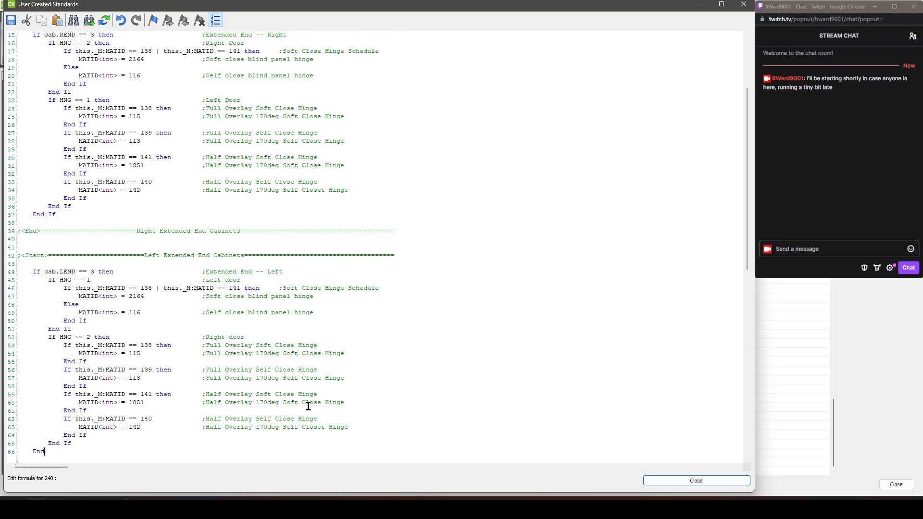
text( If)
Examine how the If and End If statements pair up in the right and left extended end sections
drag(48, 337, 247, 339)
drag(48, 443, 75, 442)
drag(32, 275, 296, 275)
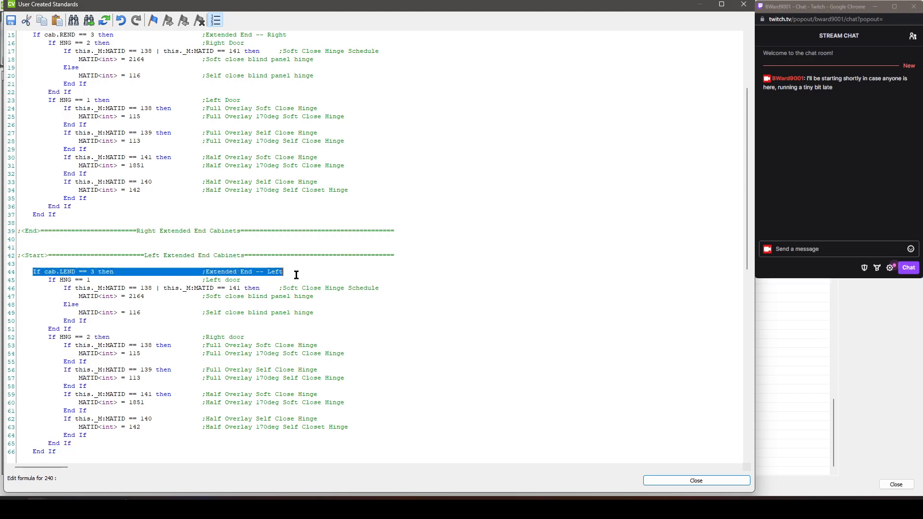
click(232, 273)
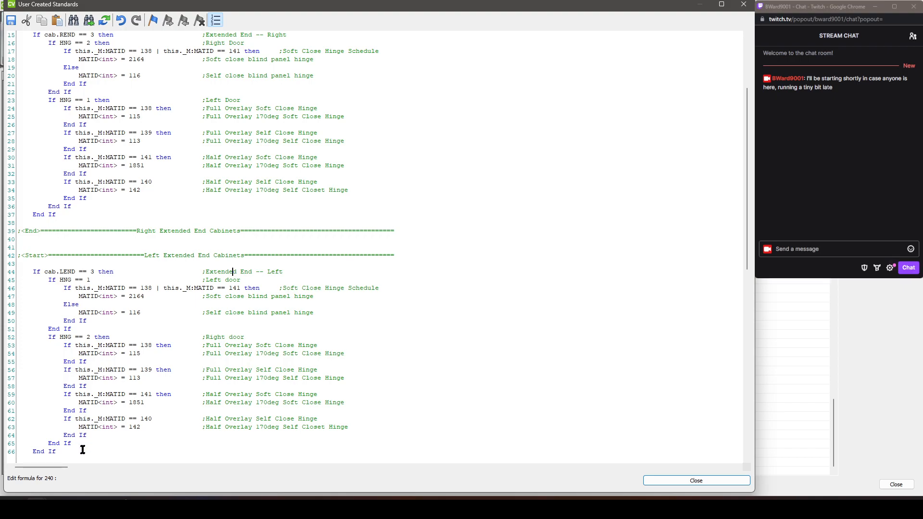
scroll(59, 307, up, 4)
scroll(59, 307, up, 1)
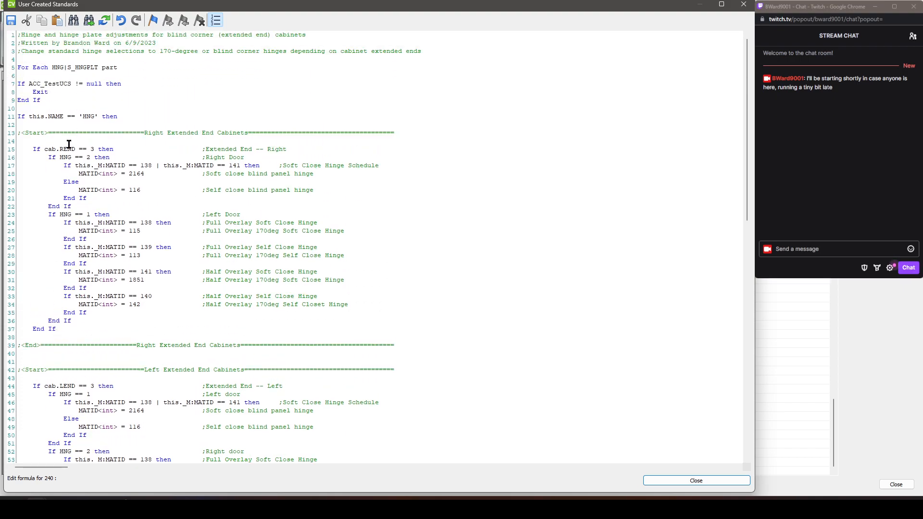
scroll(63, 295, down, 3)
scroll(59, 325, down, 4)
click(93, 384)
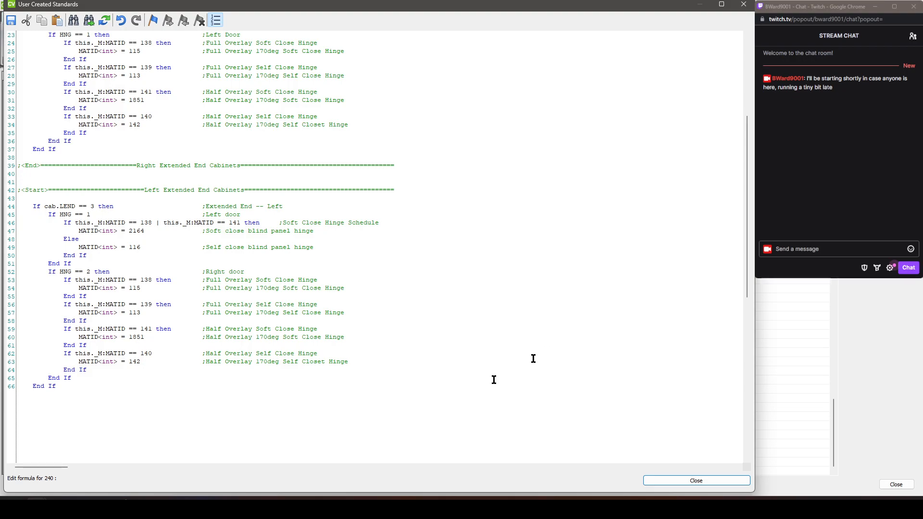
scroll(255, 309, up, 7)
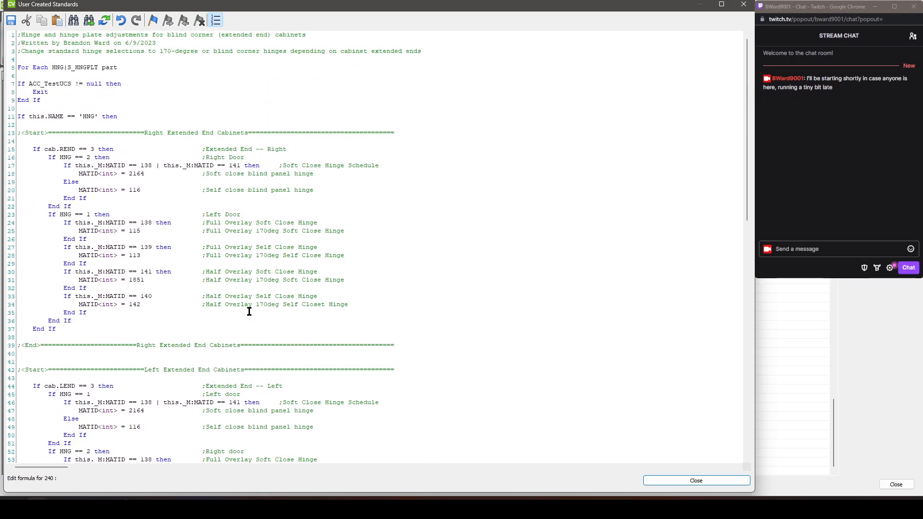
scroll(249, 315, down, 1)
scroll(249, 317, up, 1)
scroll(129, 116, down, 1)
scroll(129, 116, down, 8)
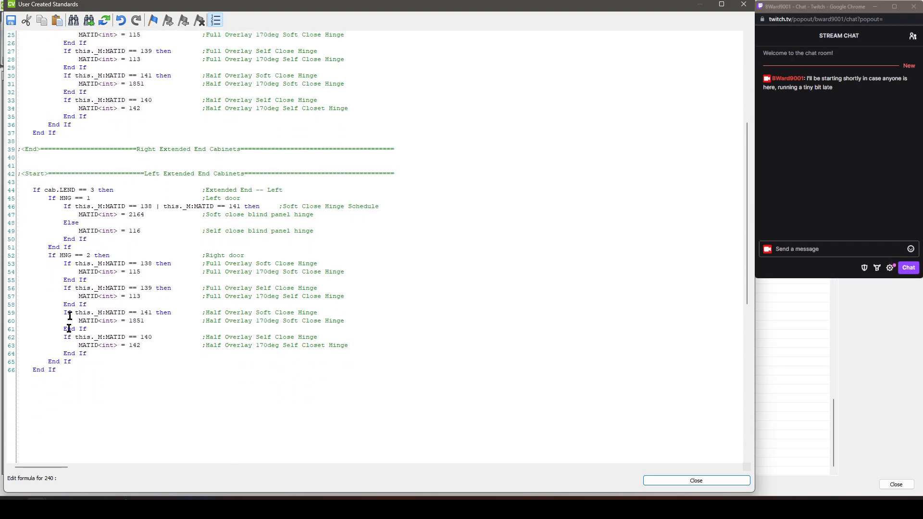
Copy the right section's <End> divider below the end of the Left Extended End Cabinets block
click(19, 148)
key(shift+End)
key(ctrl+c)
key(Down)
key(Return)
key(Return)
key(ctrl+v)
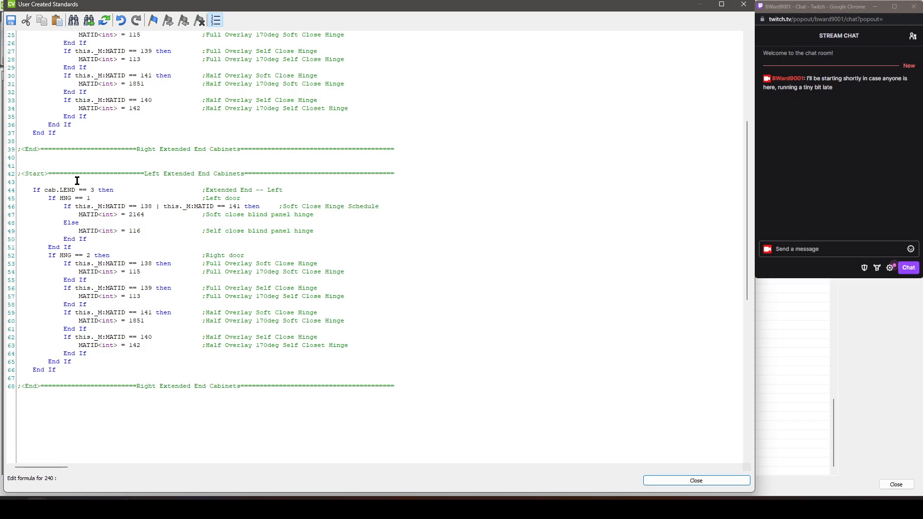
Change Right to Left in the copied <End> divider and add an unindented End If below it
key(BackSpace)
key(BackSpace)
key(BackSpace)
text(LeftEndI)
scroll(183, 402, up, 8)
scroll(157, 397, down, 10)
scroll(78, 380, down, 1)
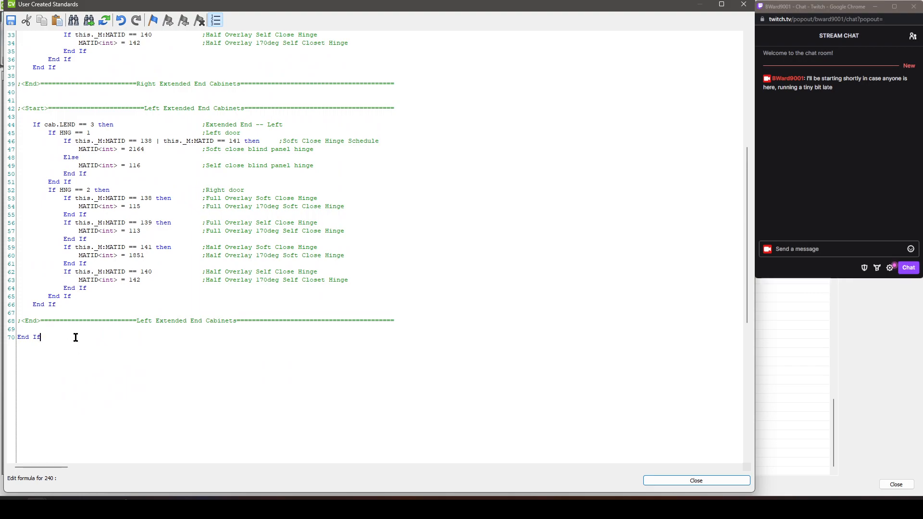
Annotate the final End If with the comment ";End If this.NAME == 'HNG' then", copying the condition from the opening line
scroll(76, 337, up, 10)
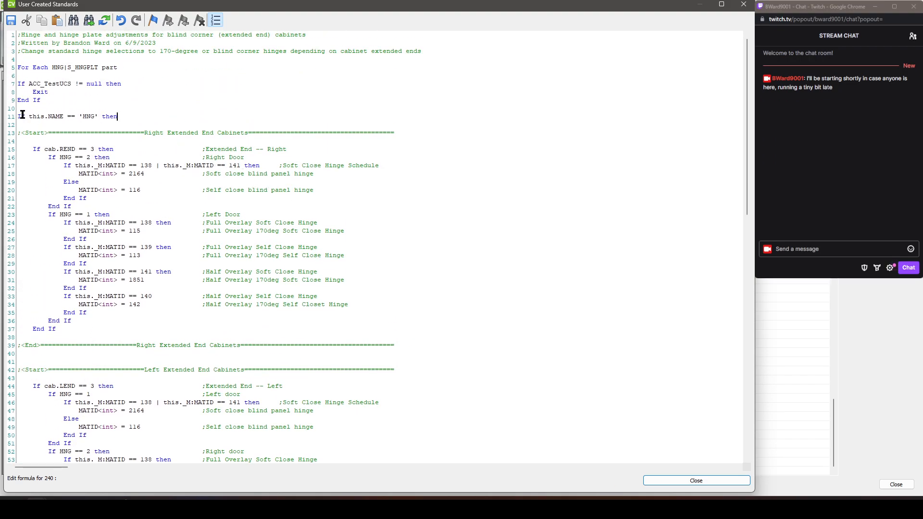
drag(18, 116, 140, 119)
key(ctrl+c)
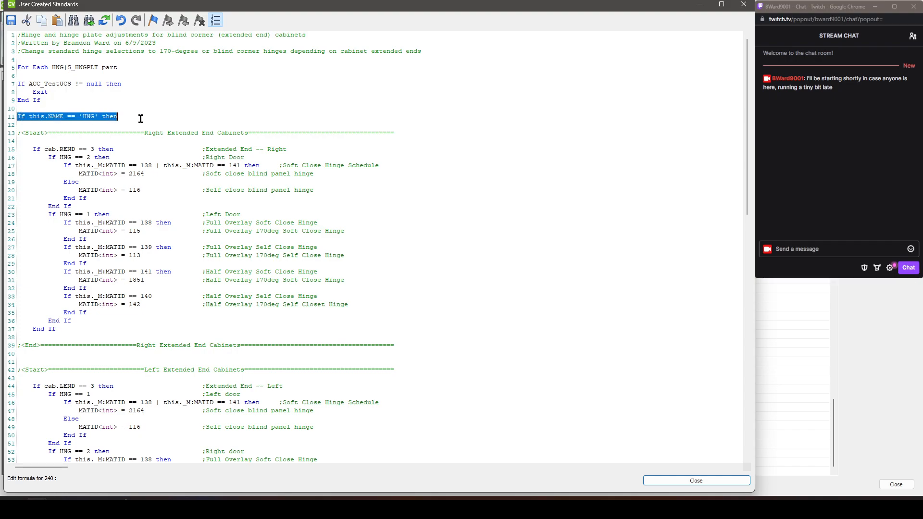
scroll(98, 144, down, 14)
click(100, 261)
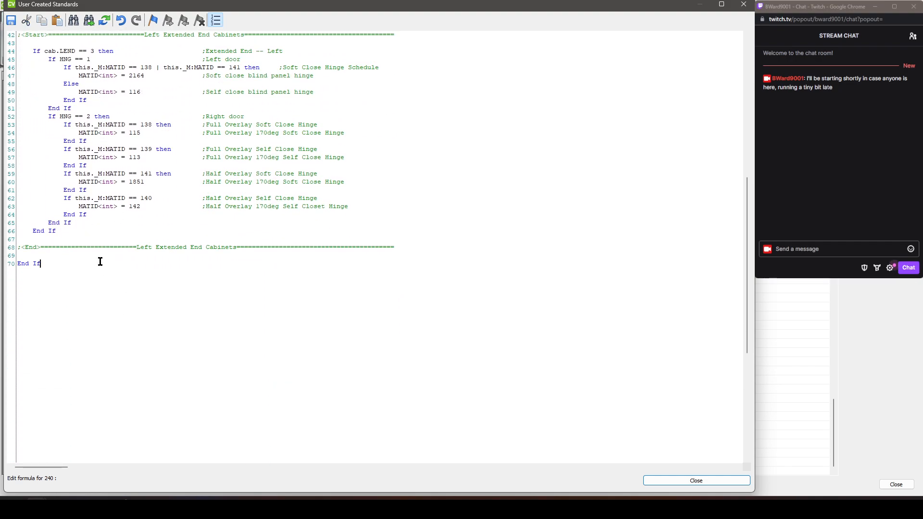
key(ctrl+v)
text(End)
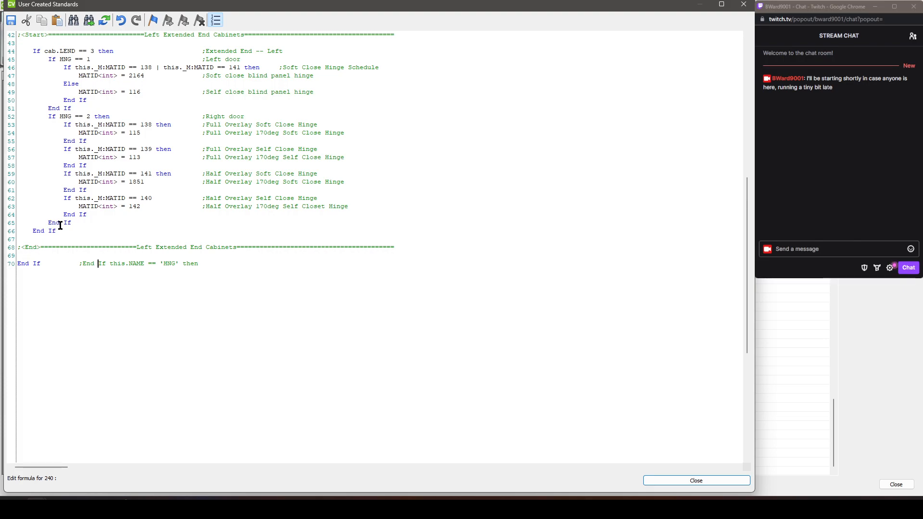
Review the whole formula, from the opening checks through both extended end sections to the final End If
drag(29, 247, 134, 246)
click(151, 241)
scroll(137, 264, up, 2)
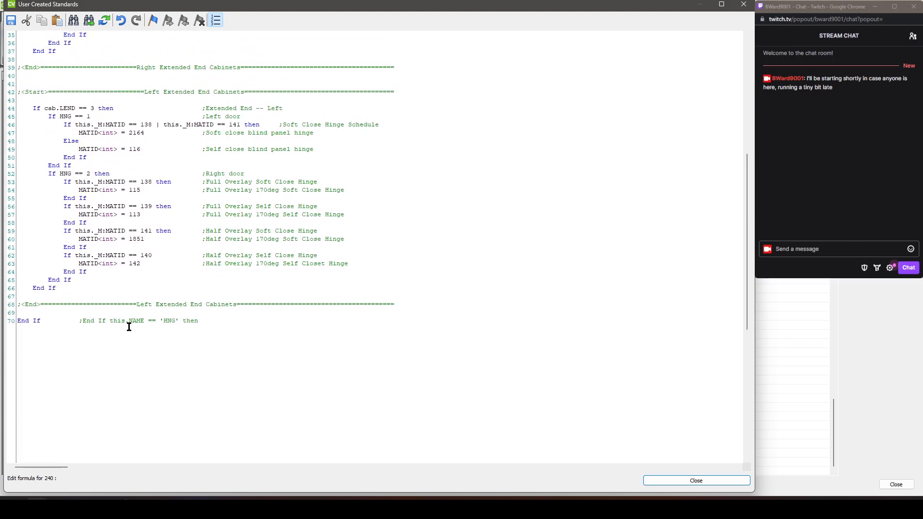
scroll(128, 323, up, 7)
scroll(144, 393, up, 3)
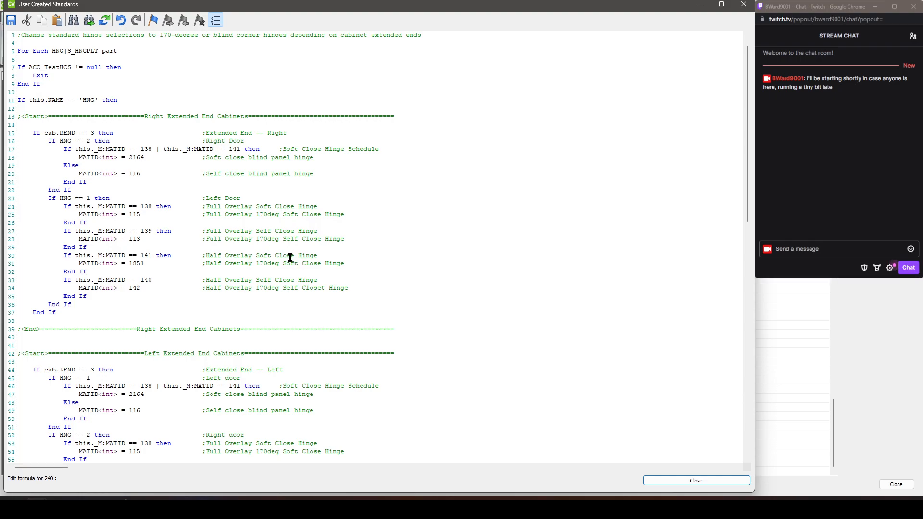
scroll(288, 255, down, 7)
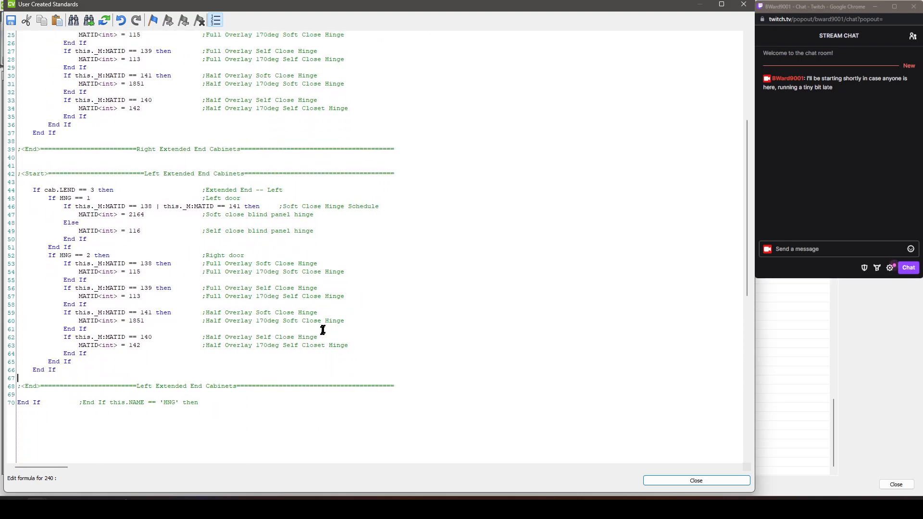
scroll(293, 404, down, 2)
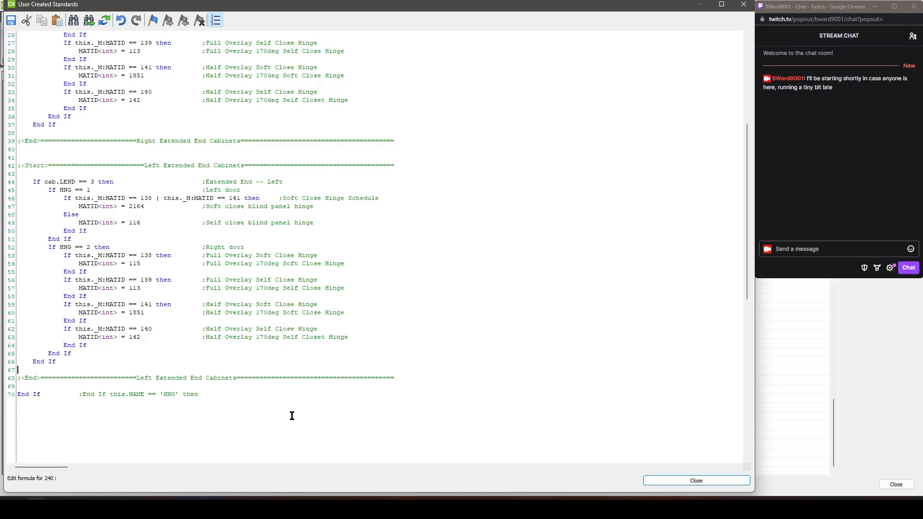
Close the formula saving its changes, leave the User Created Standards list and dismiss the warning
click(704, 481)
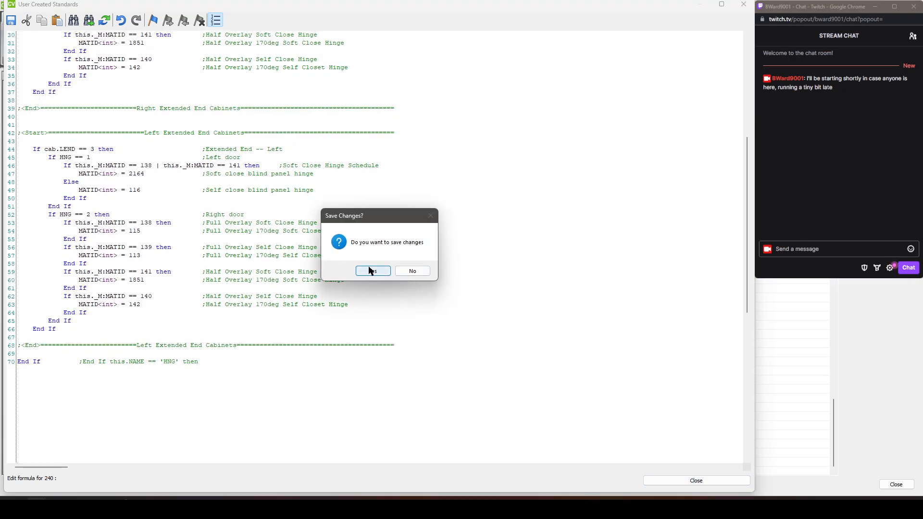
click(372, 271)
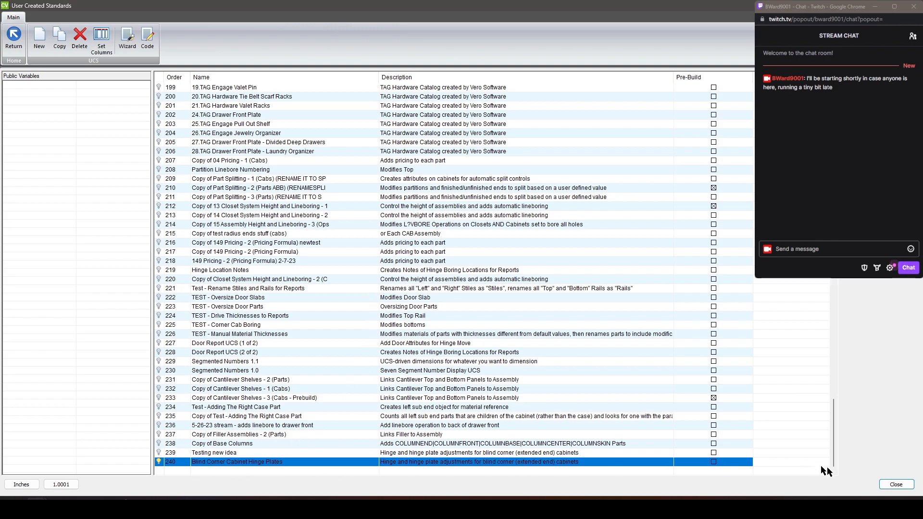
click(898, 486)
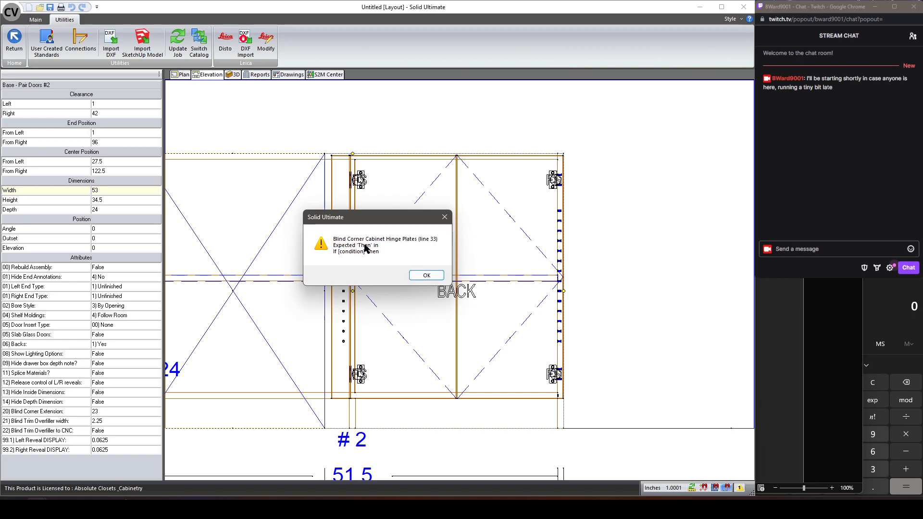
click(425, 278)
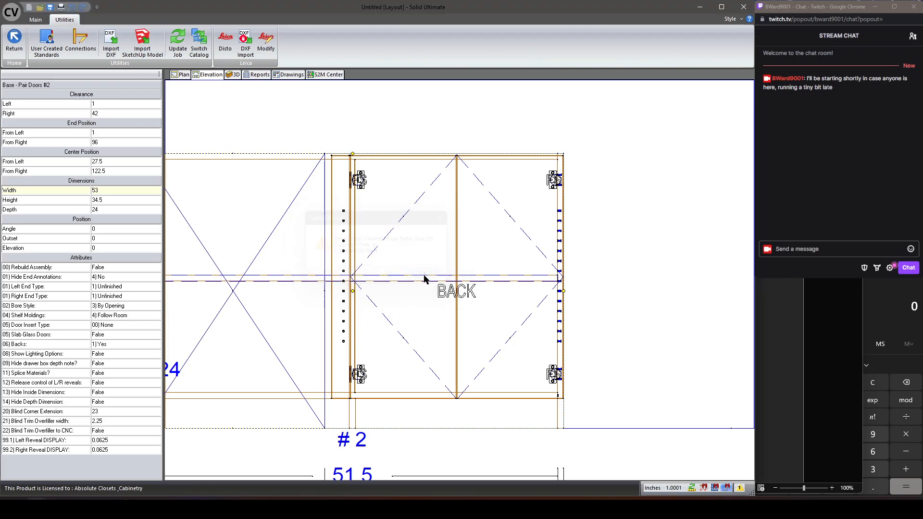
Reopen the Blind Corner Cabinet Hinge Plates formula, add the missing "then" to the MATID 140 condition on line 33 and realign its comment
click(46, 42)
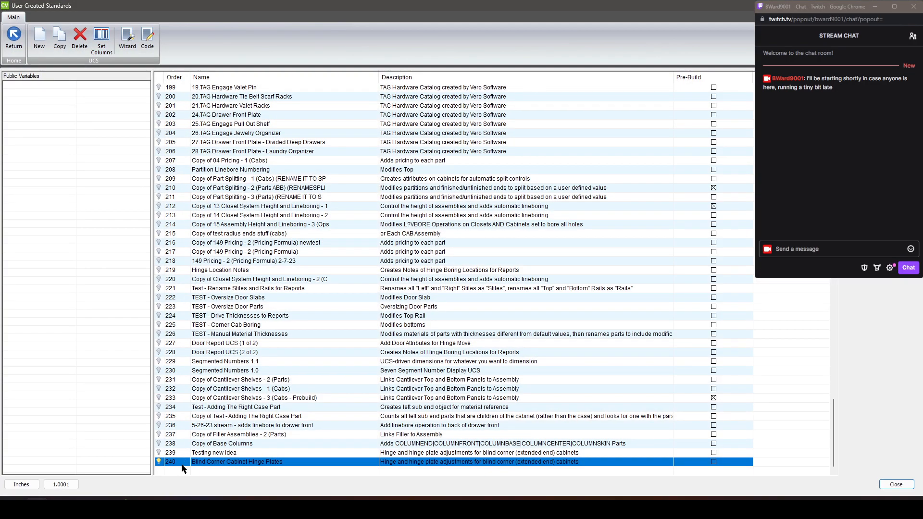
double_click(184, 468)
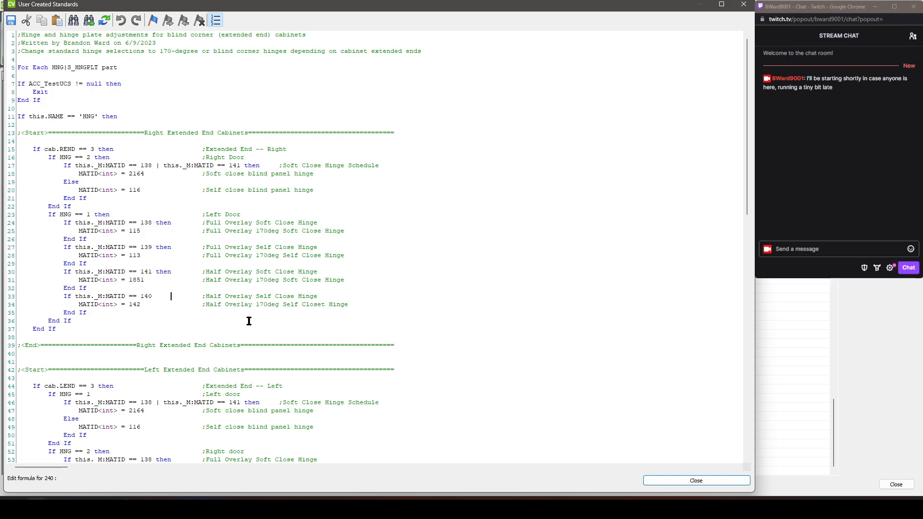
text(hen)
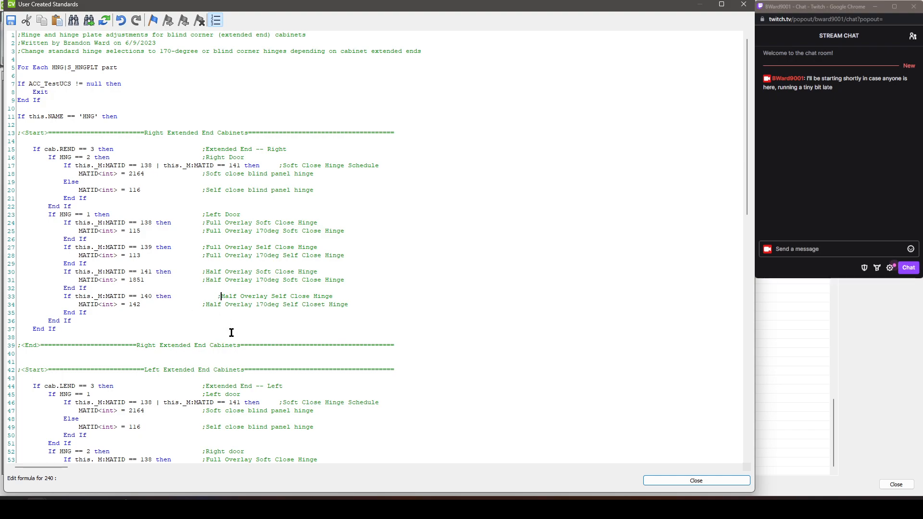
key(Delete)
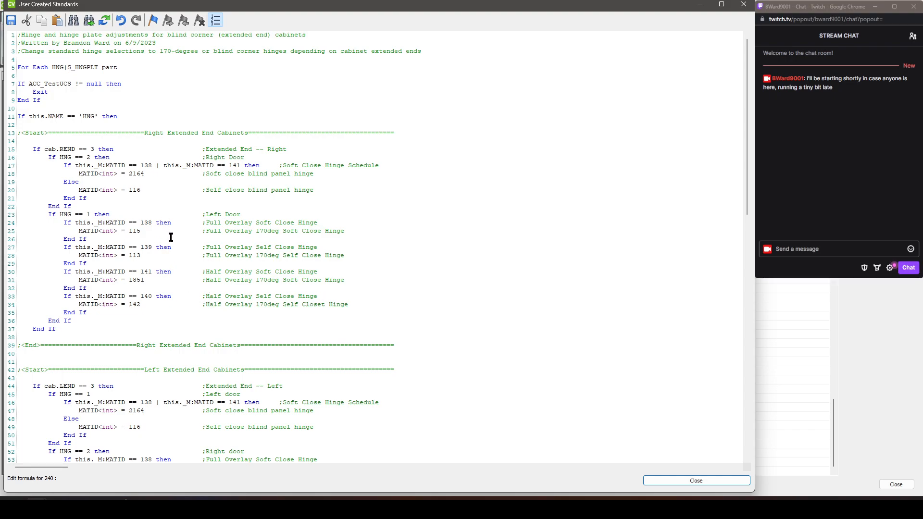
Add the missing "then" to the MATID == 140 condition on line 62, realign its comment, and close the formula saving the changes
scroll(171, 284, down, 6)
click(156, 394)
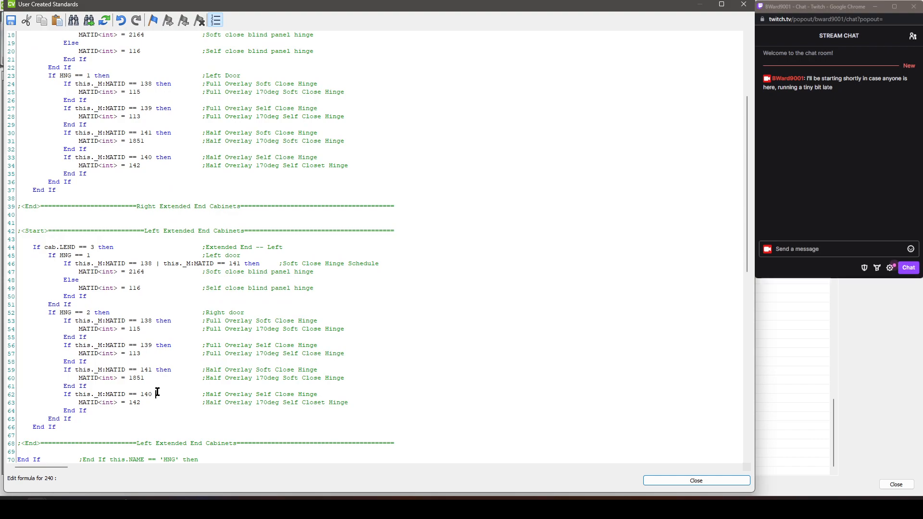
text(then)
key(Delete)
click(686, 480)
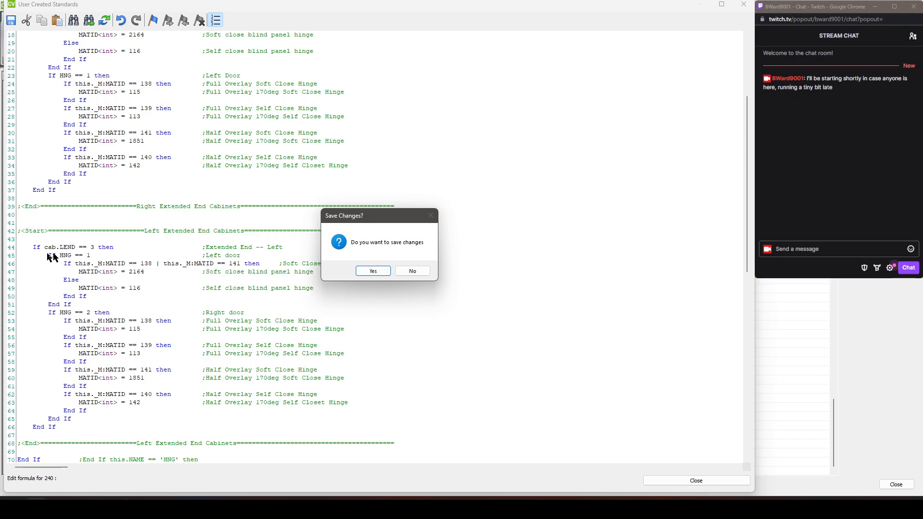
click(382, 273)
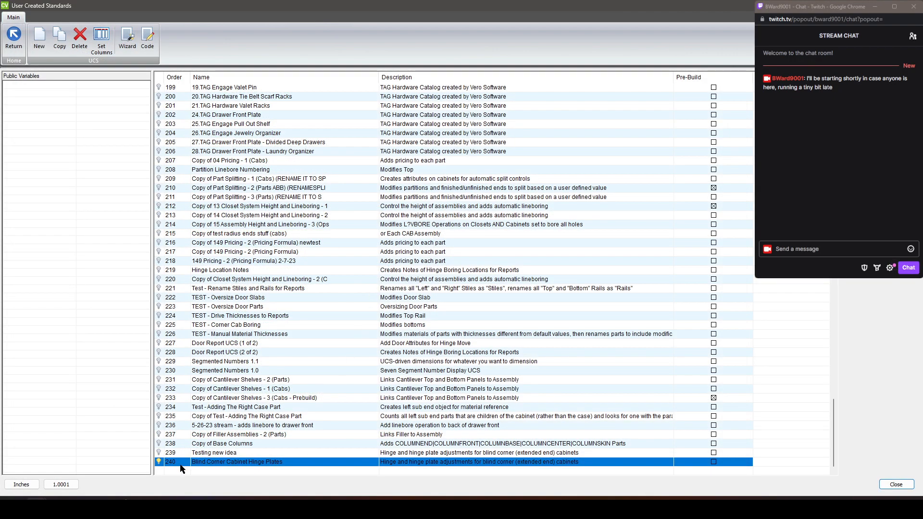
Add the missing "then" to the left-door HNG == 1 condition on line 45, realign its comment, save the formula and leave the standards list
double_click(183, 465)
scroll(141, 284, down, 1)
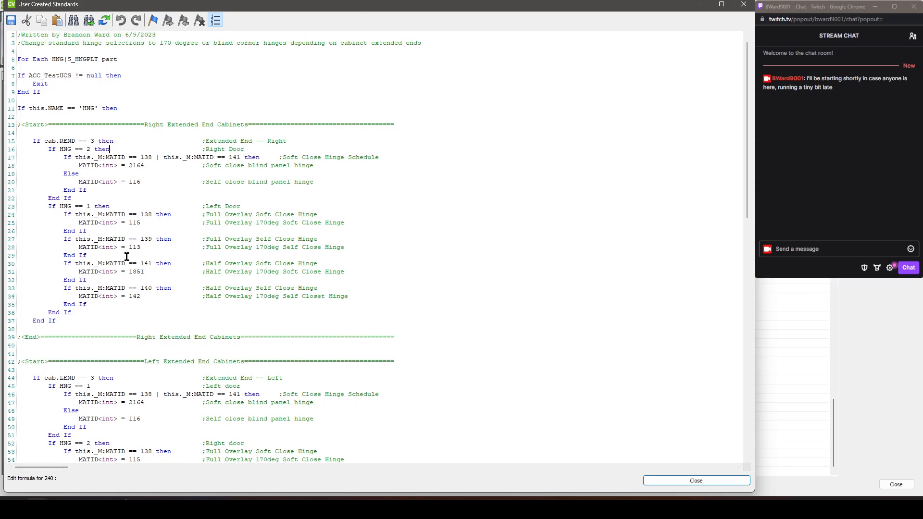
click(109, 369)
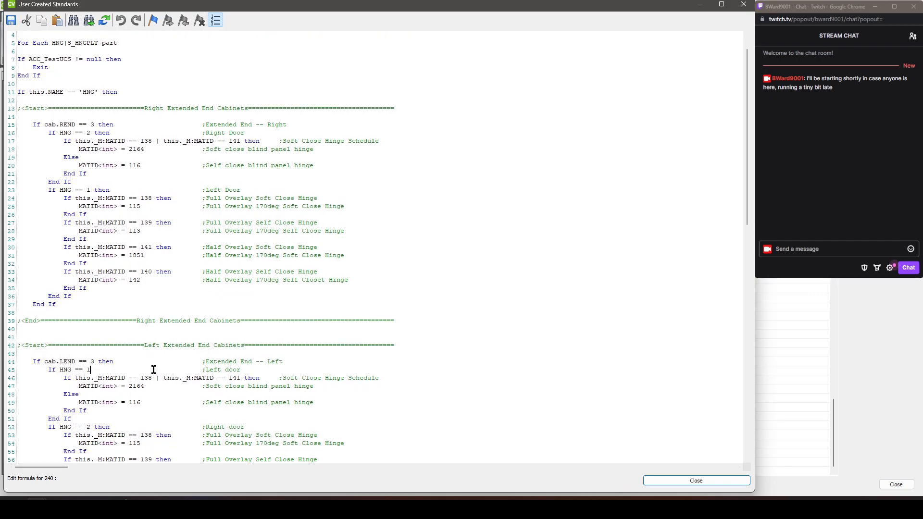
text(en)
key(Delete)
key(Delete)
key(Delete)
key(Delete)
scroll(106, 379, down, 8)
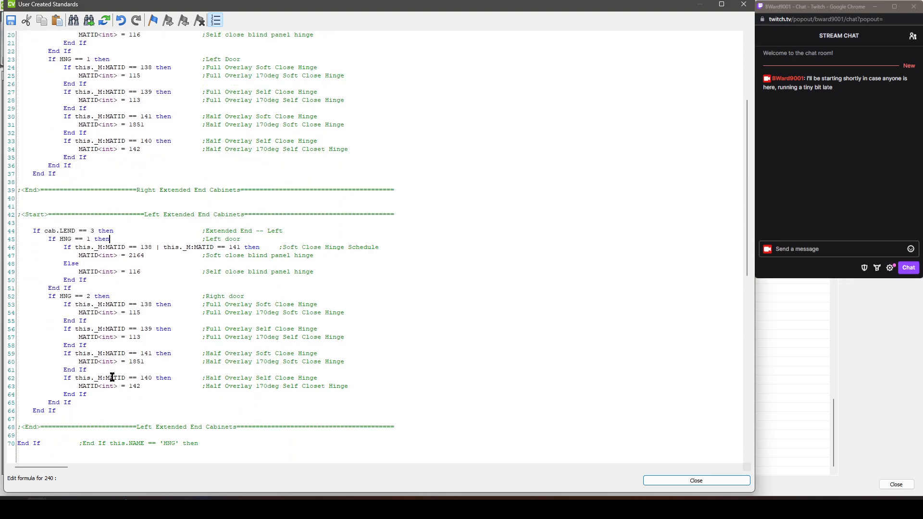
click(712, 481)
click(382, 270)
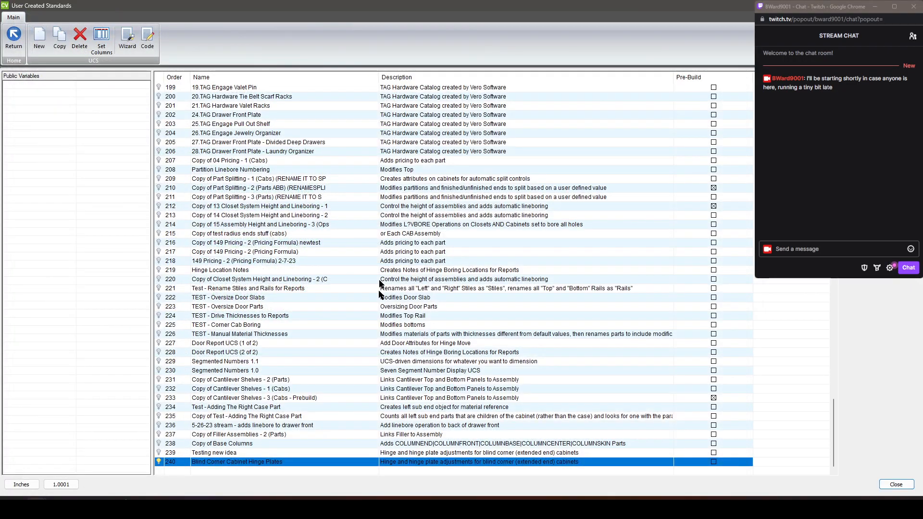
click(906, 484)
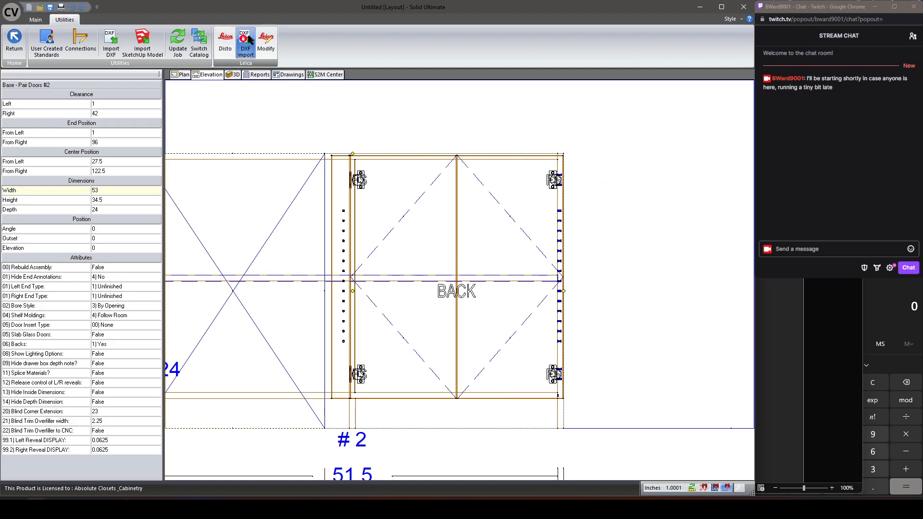
Open base cabinet #2 and check the hinge, hinge annotation and hinge plate entries in its parts report
scroll(354, 166, up, 3)
scroll(409, 186, down, 4)
double_click(425, 218)
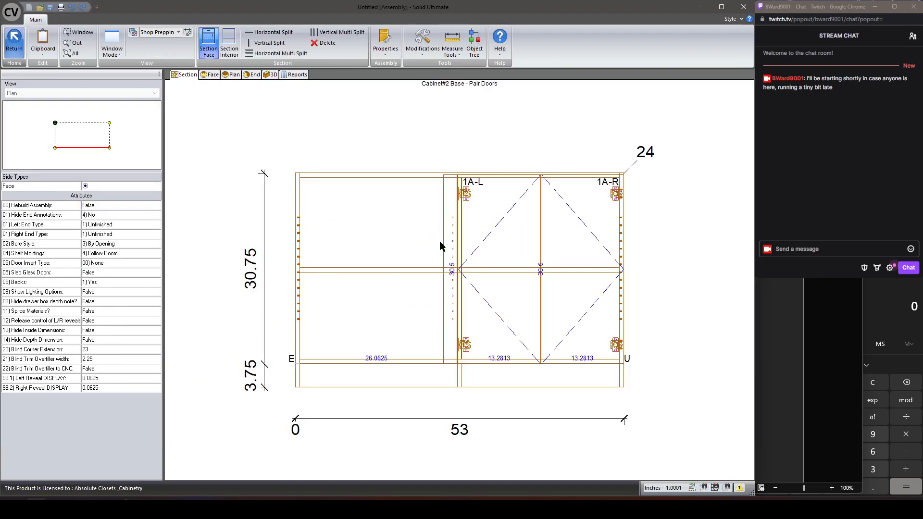
click(302, 75)
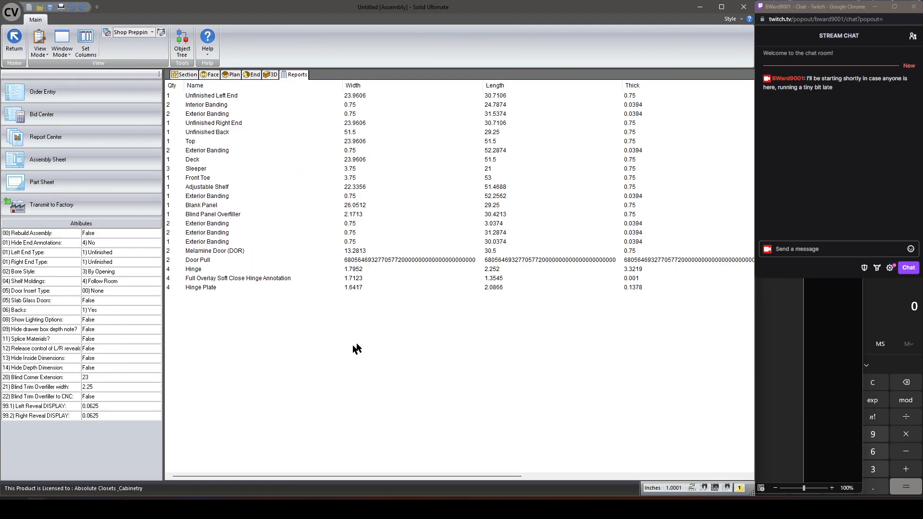
click(196, 279)
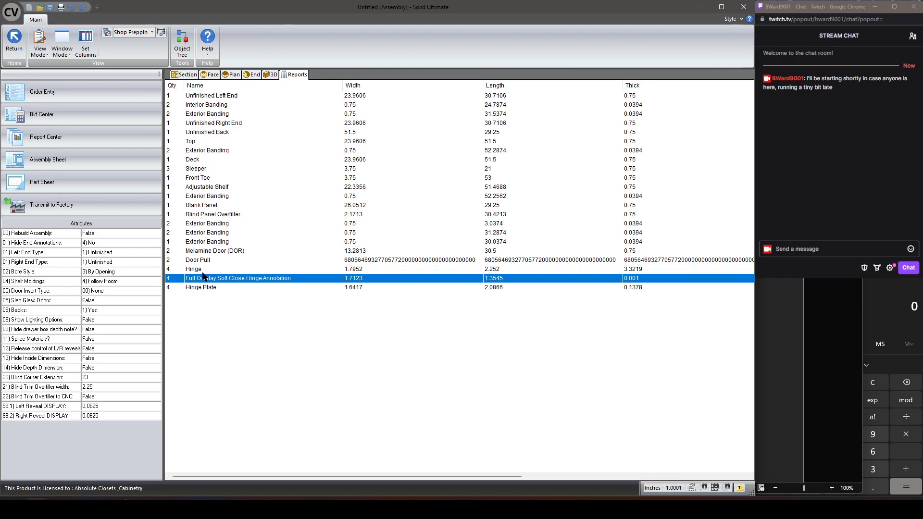
click(197, 270)
click(197, 288)
click(201, 270)
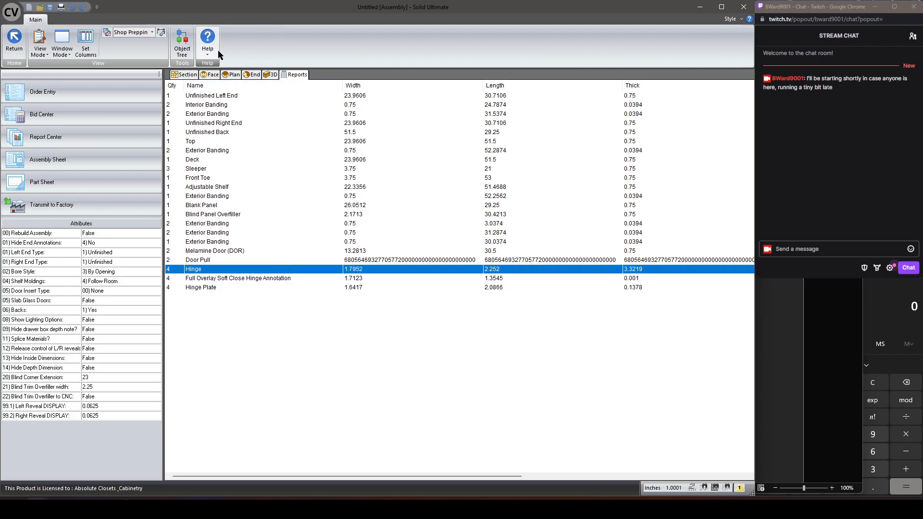
Inspect the hinges on both doors in cabinet #2's face view, then return to the room layout
click(211, 74)
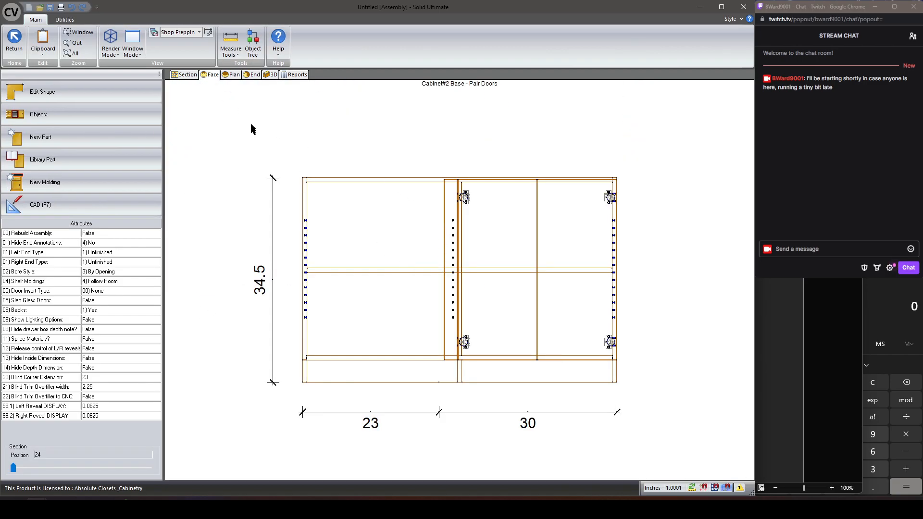
scroll(498, 182, up, 2)
scroll(423, 206, down, 2)
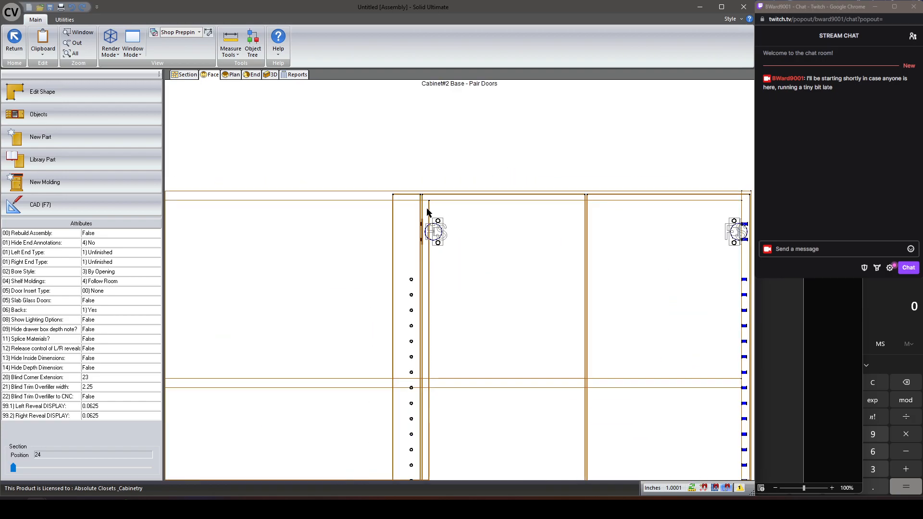
mouse_move(687, 344)
middle_down()
mouse_move(649, 289)
mouse_move(674, 281)
middle_up()
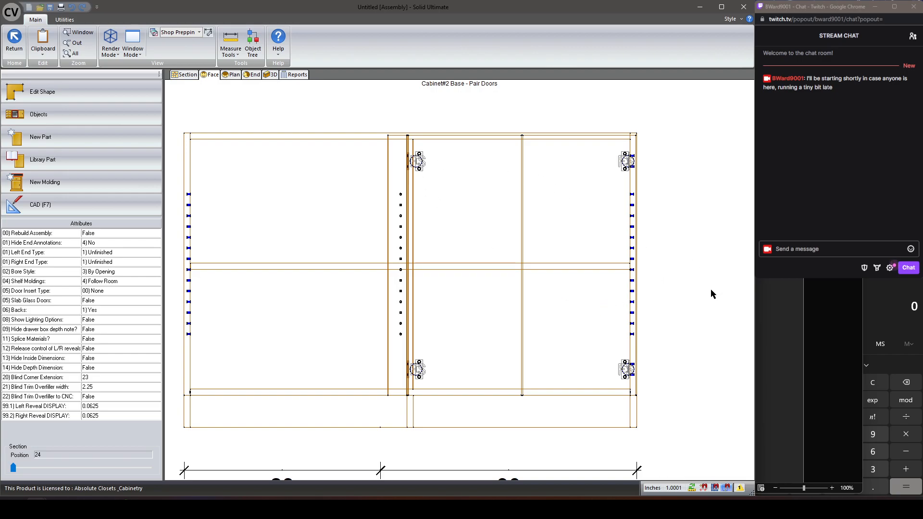
click(14, 40)
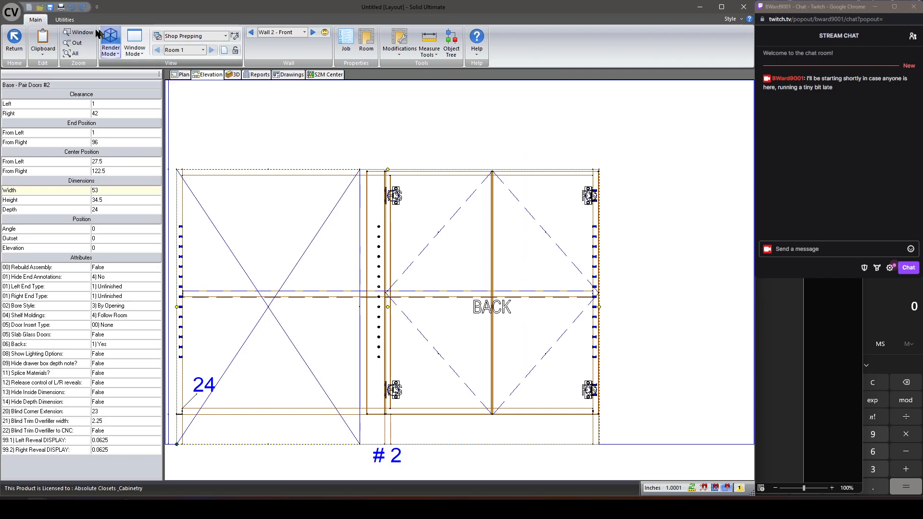
Reopen the Blind Corner Cabinet Hinge Plates formula to recheck its conditions, then close it and the standards list
click(64, 20)
click(46, 44)
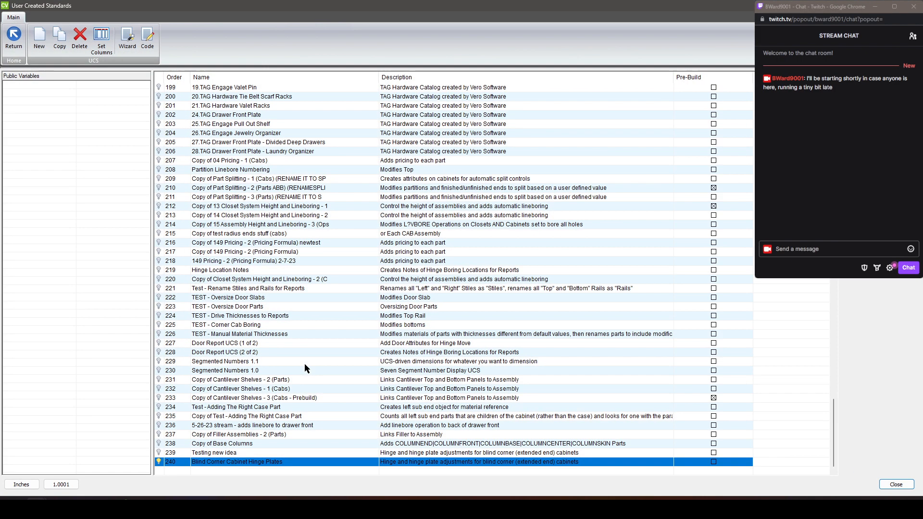
double_click(182, 462)
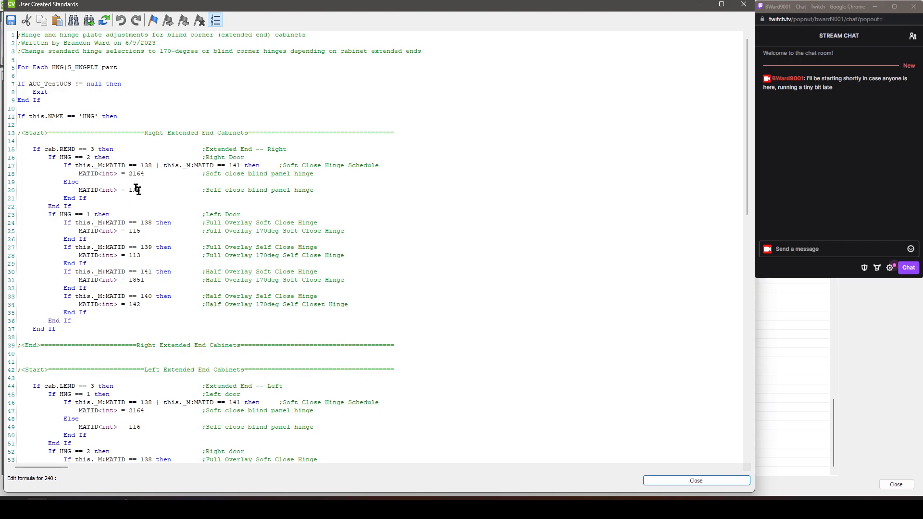
key(alt+Tab)
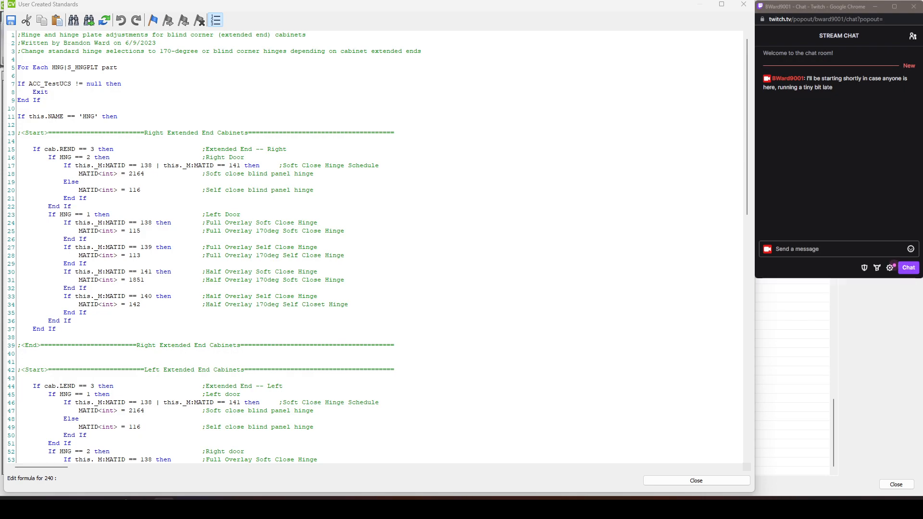
click(696, 489)
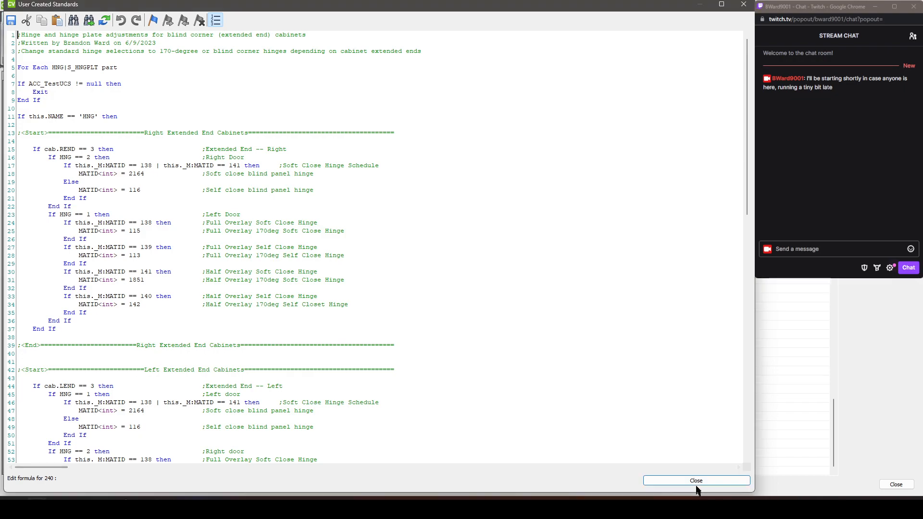
click(697, 481)
click(894, 484)
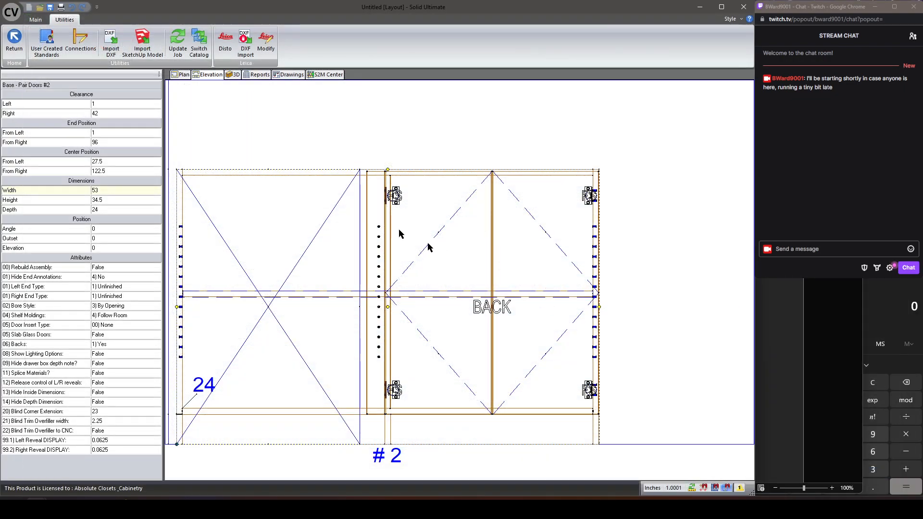
Try to generate the 01 ACC Hardware Summary Version 4.5 report for the job in the Report Center
click(258, 75)
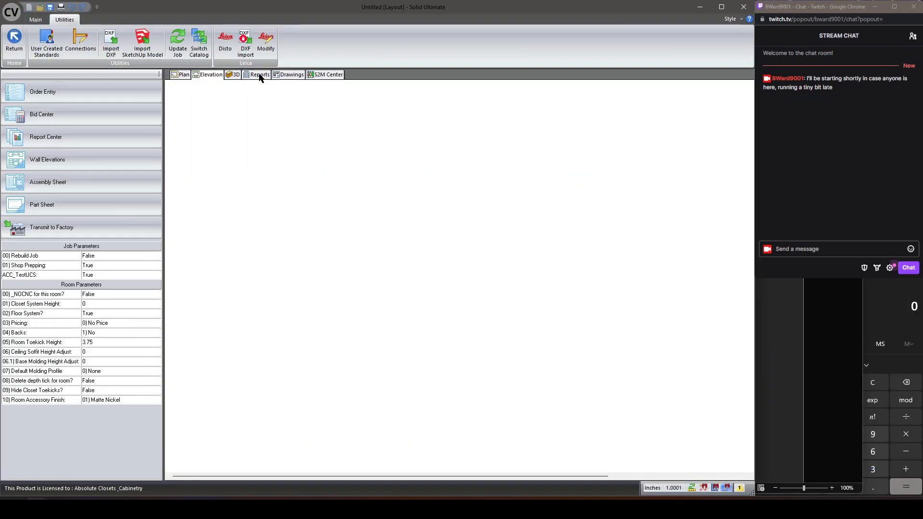
click(38, 139)
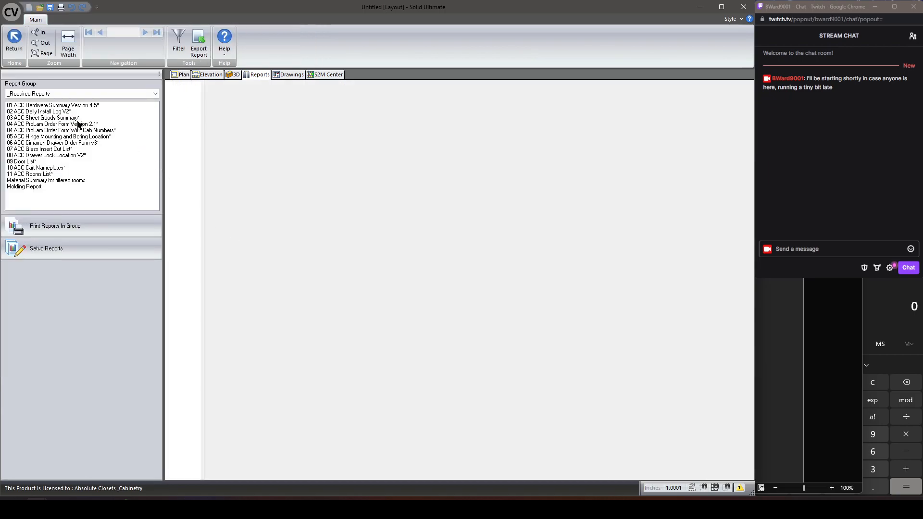
click(81, 105)
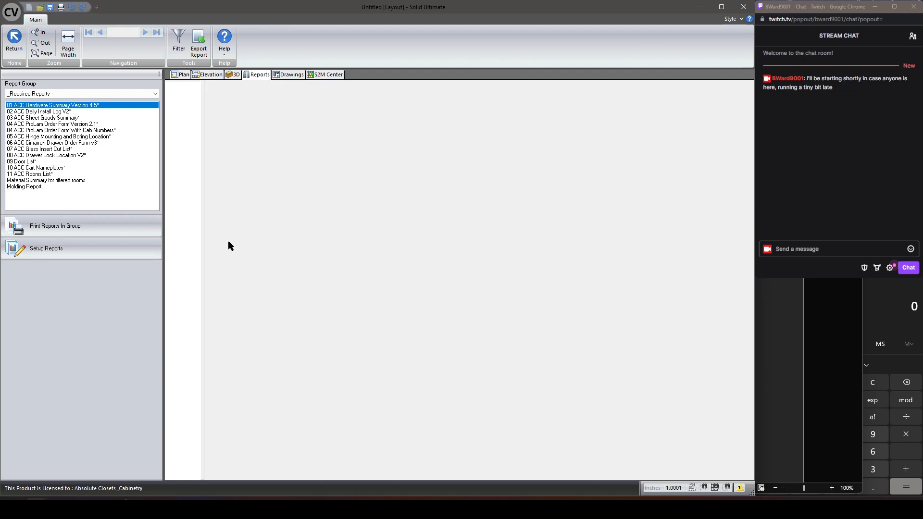
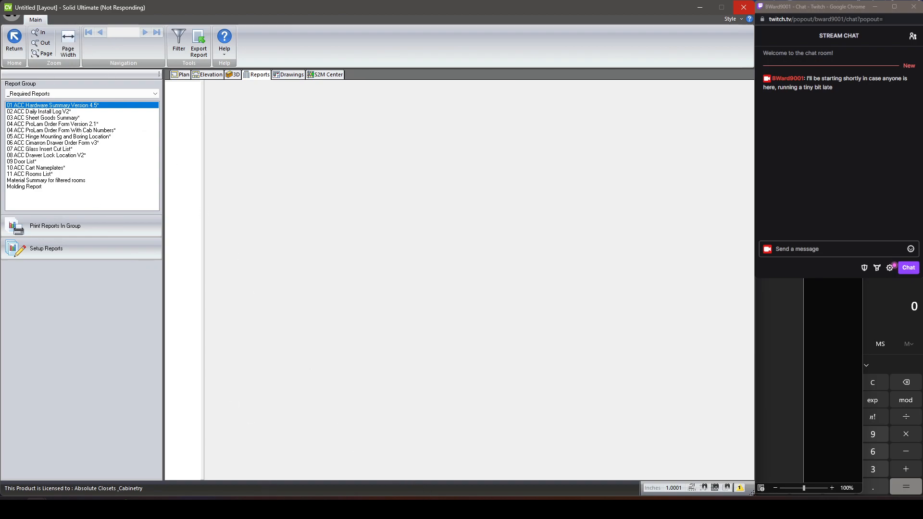
Force the unresponsive program to close and reopen the Untitled.cvj job
mouse_move(37, 498)
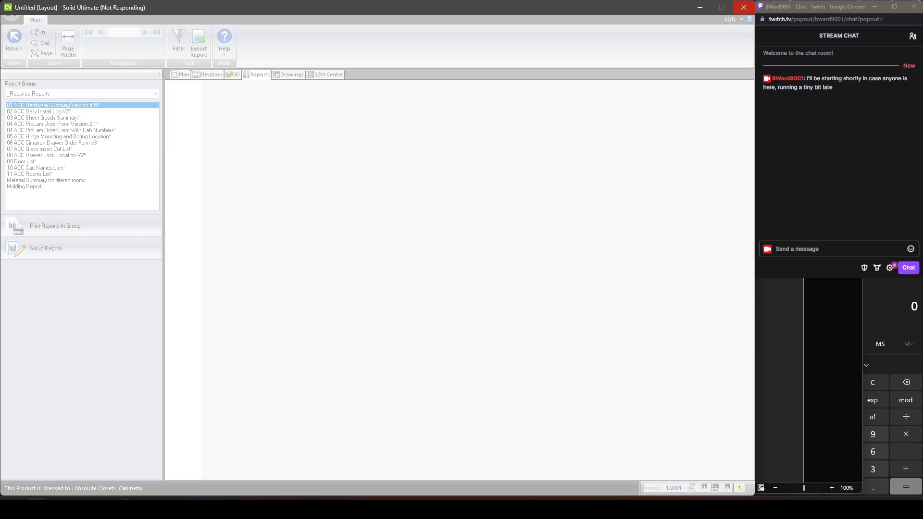
click(828, 19)
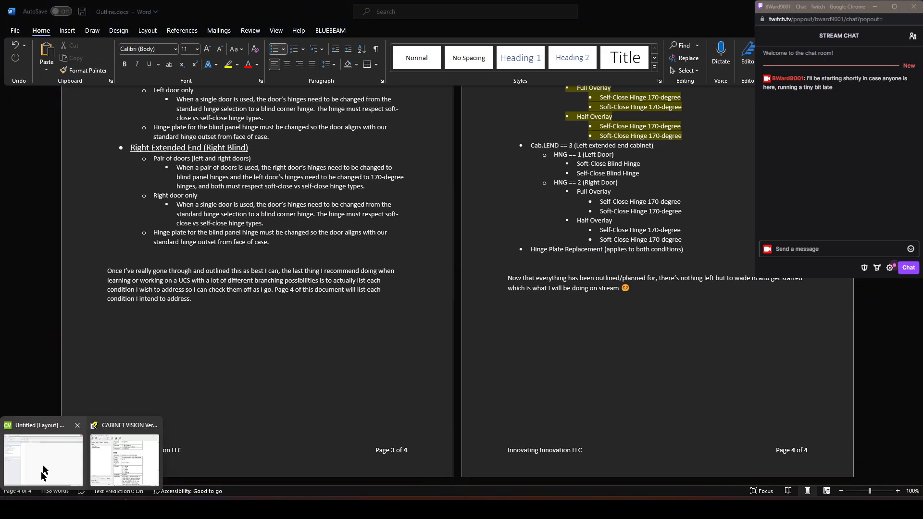
click(40, 482)
click(743, 10)
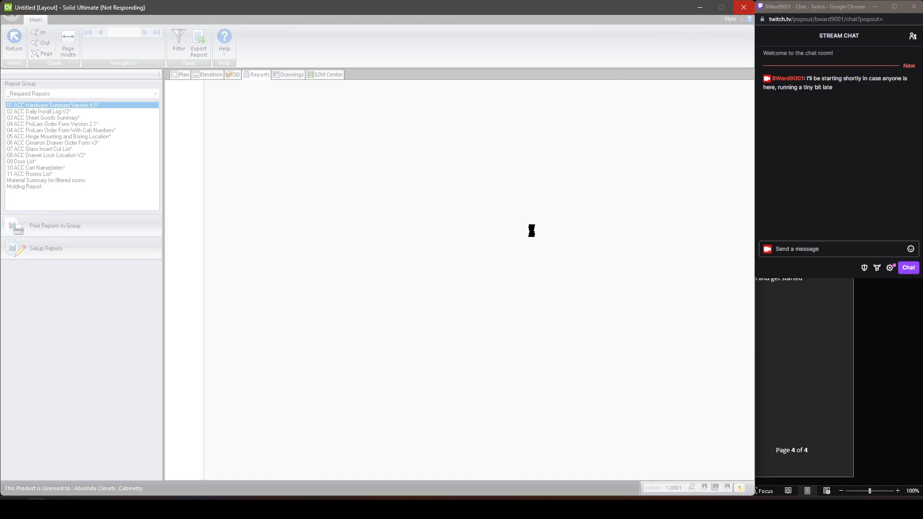
click(349, 263)
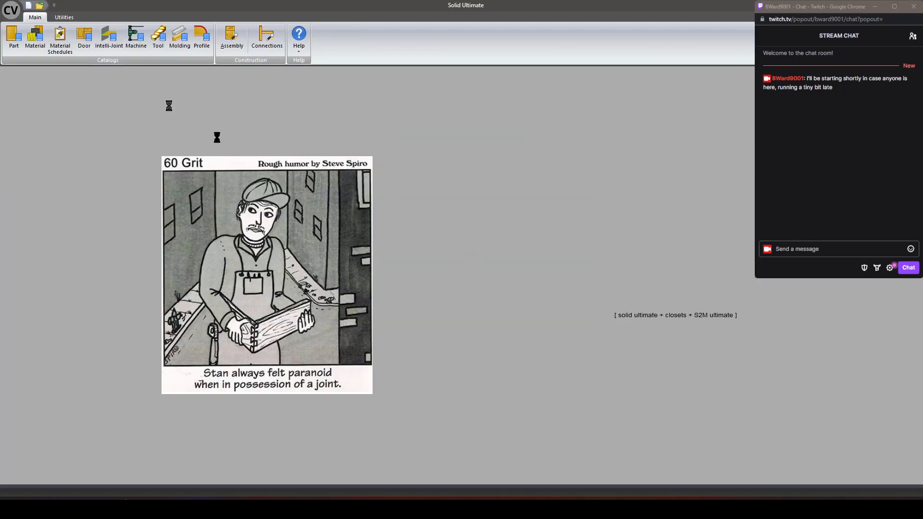
click(487, 284)
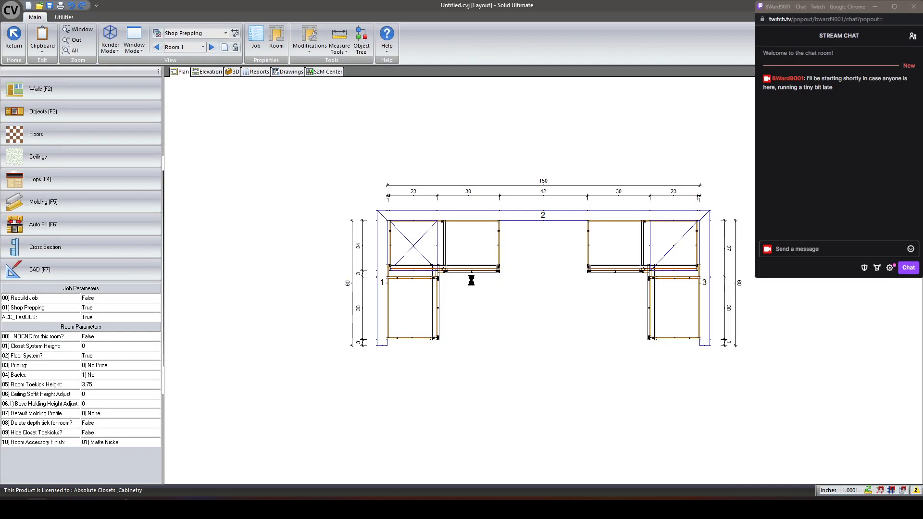
Open the Wall 2 elevation, check the ACC_TestUCS job parameter and select base cabinet #2
click(534, 274)
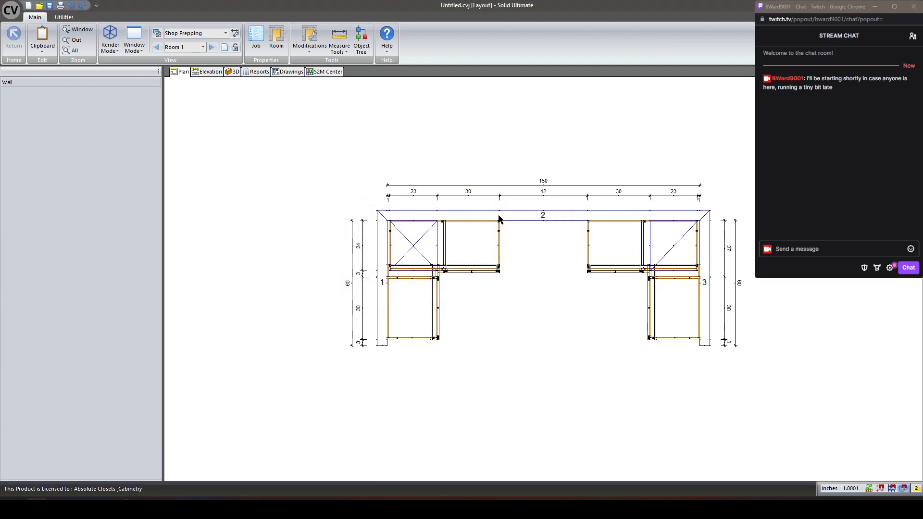
double_click(491, 217)
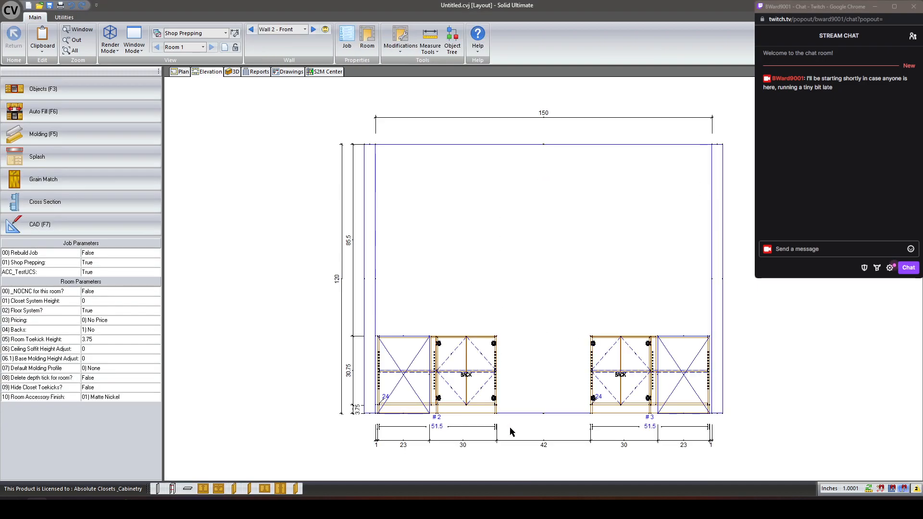
scroll(501, 433, up, 5)
scroll(449, 390, down, 4)
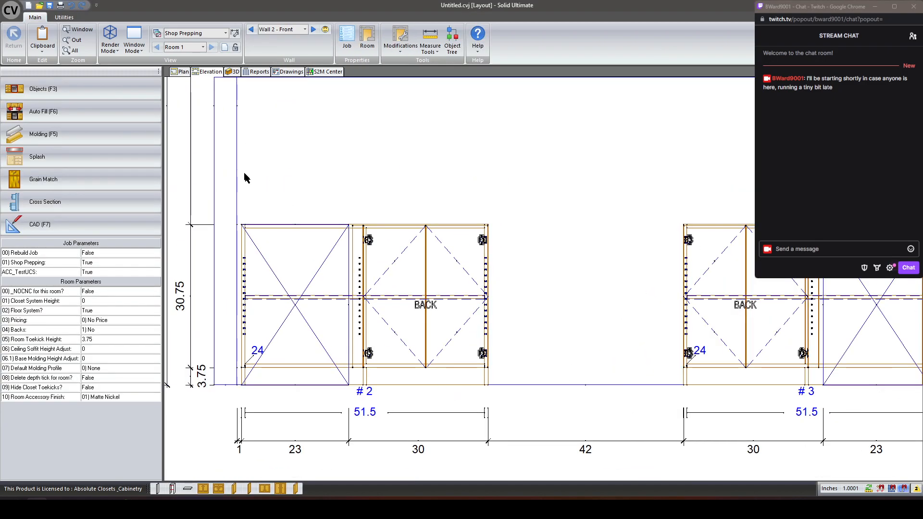
click(21, 273)
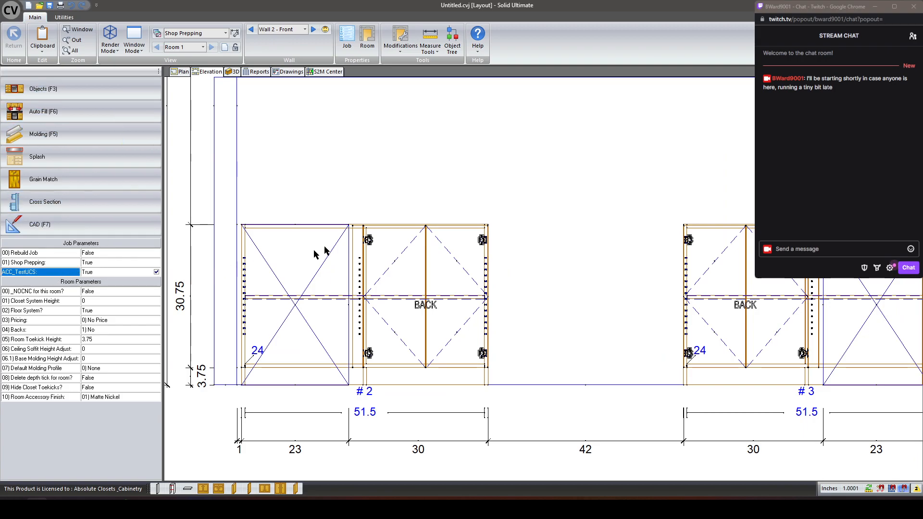
click(377, 261)
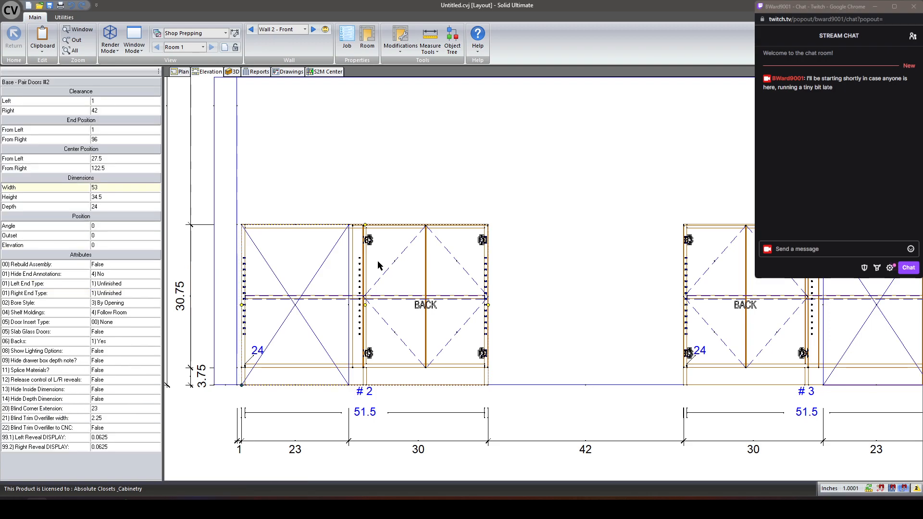
Inspect base cabinet #2's door hinges in its face and plan views, then return to the Wall 2 elevation
double_click(377, 260)
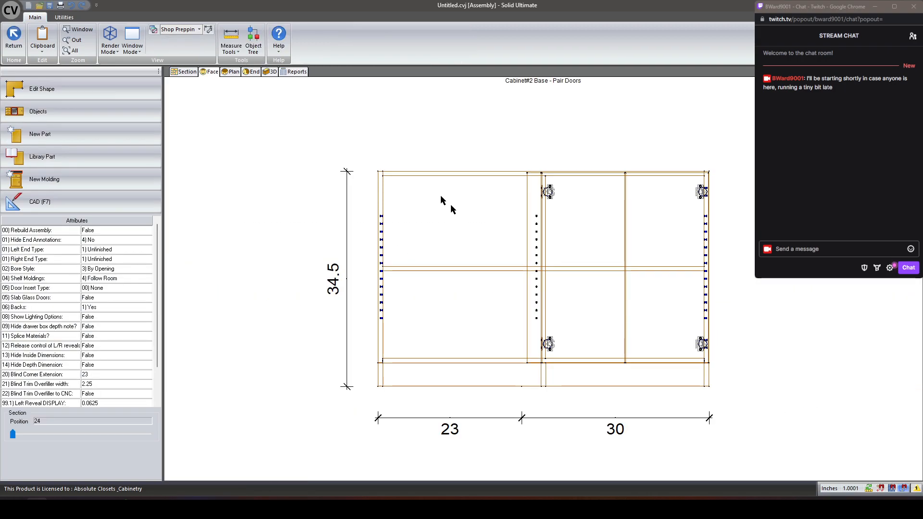
click(14, 37)
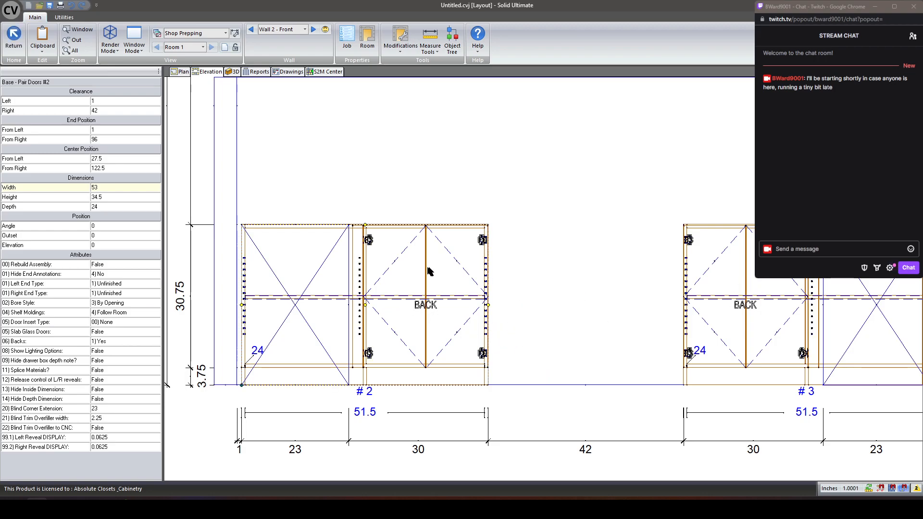
double_click(426, 271)
click(232, 72)
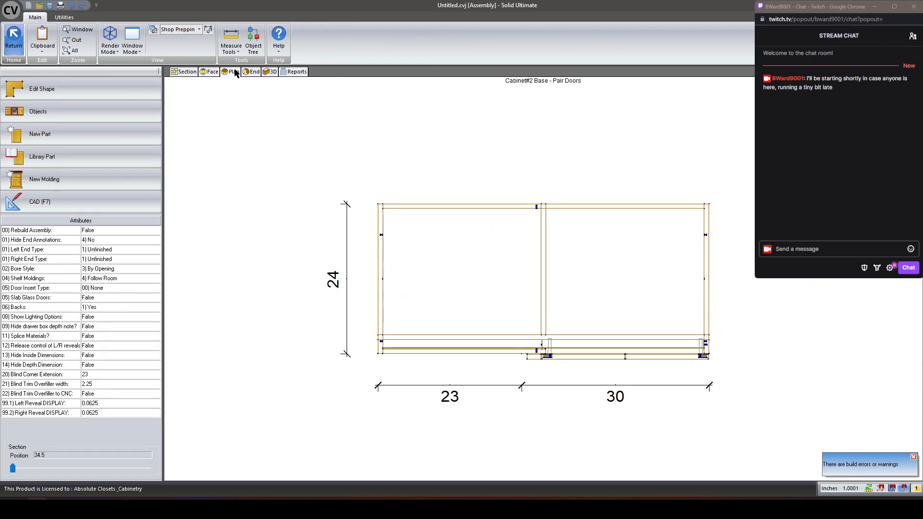
scroll(540, 354, up, 5)
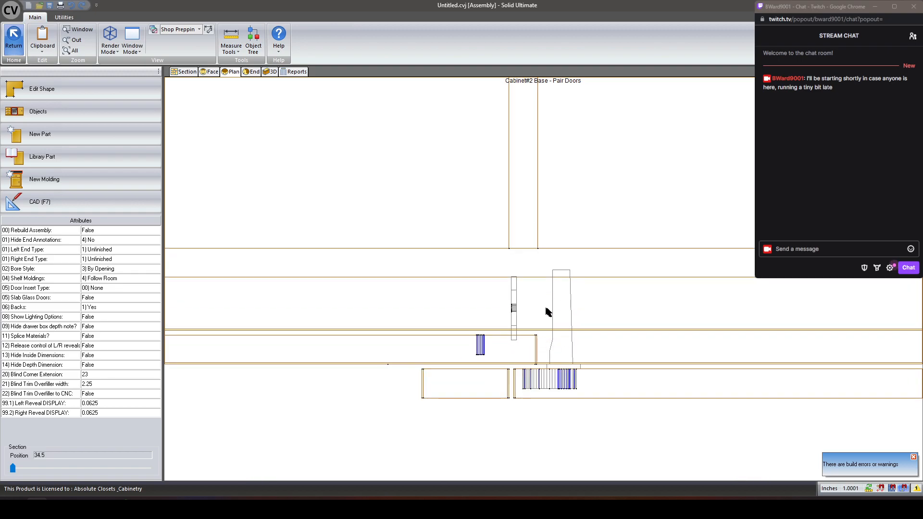
scroll(558, 310, down, 5)
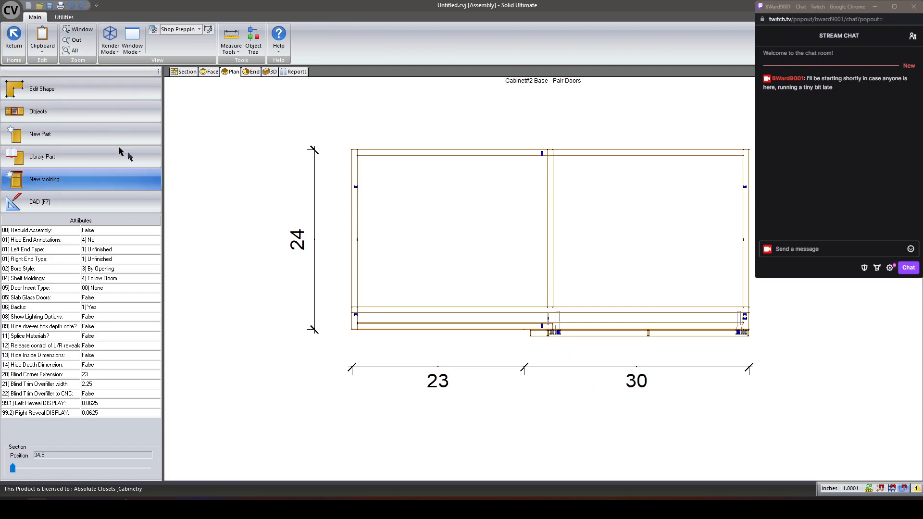
click(14, 35)
click(14, 35)
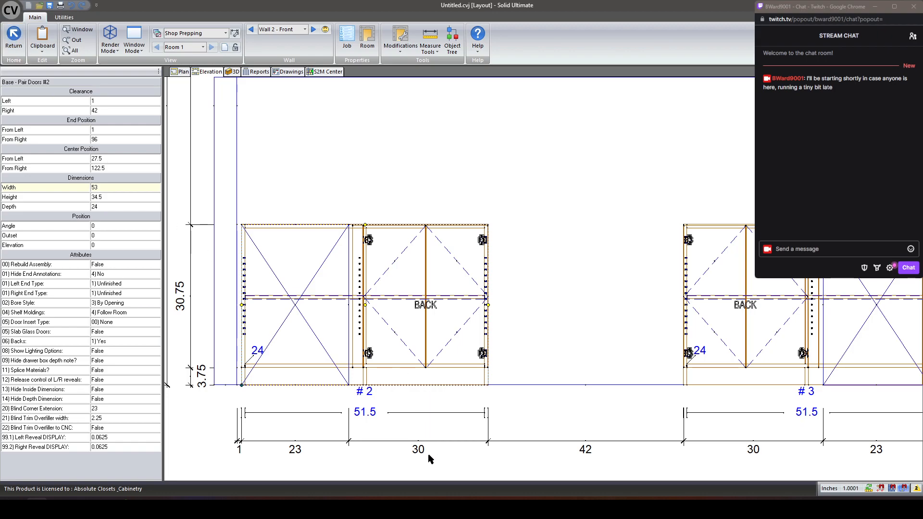
Correct the ACC_TestUCS null check in the Blind Corner Cabinet Hinge Plates formula, save it and close the standards list
click(62, 17)
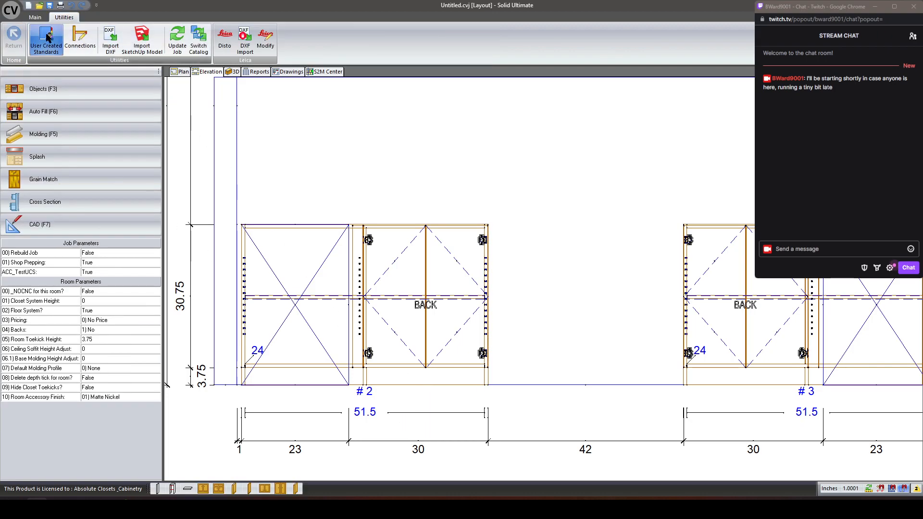
click(44, 38)
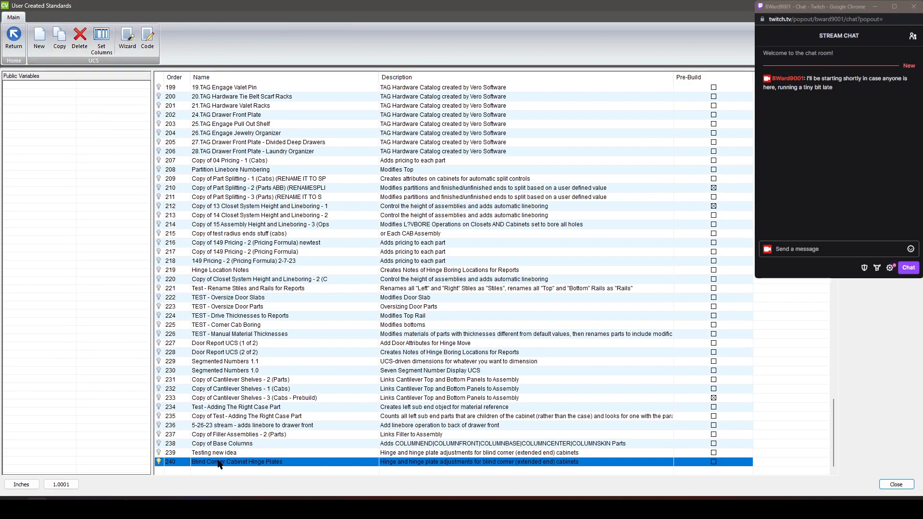
double_click(182, 463)
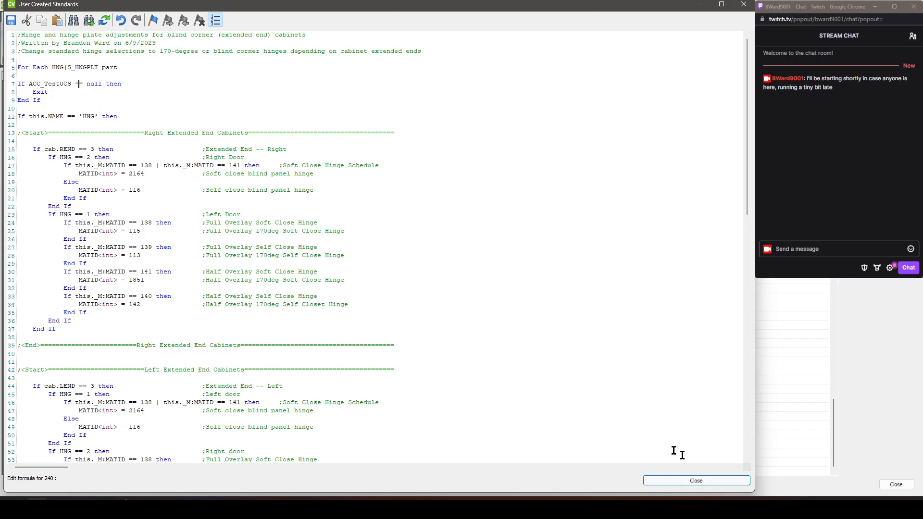
click(671, 483)
click(373, 271)
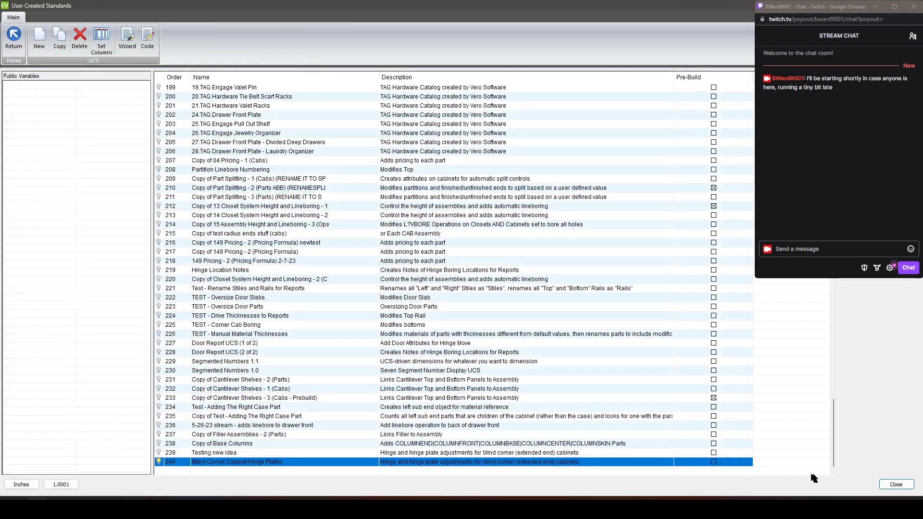
click(896, 484)
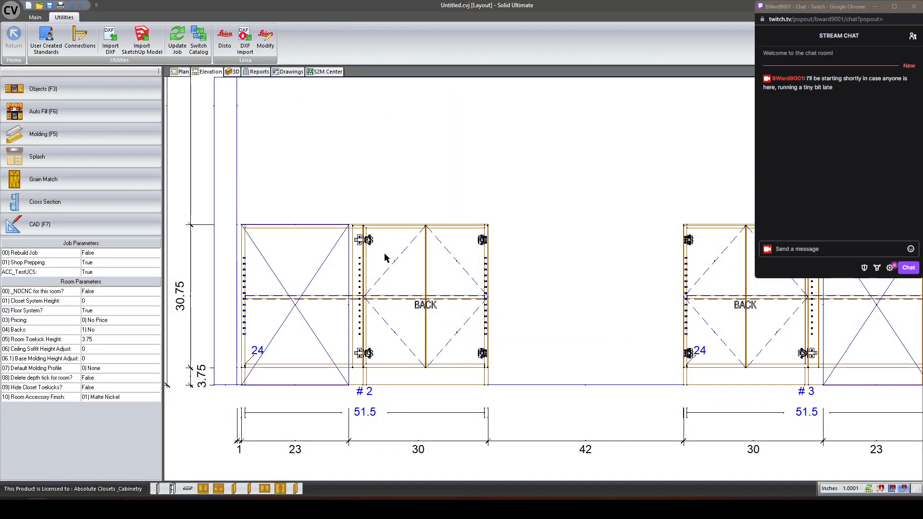
Examine the hinges and hinge plates on base cabinets #2 and #3 in the Wall 2 elevation
scroll(368, 242, up, 10)
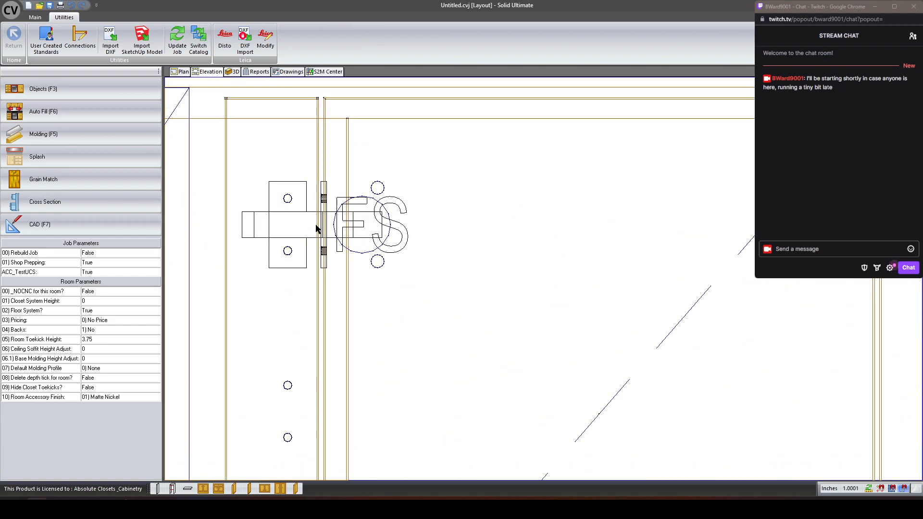
scroll(315, 228, down, 3)
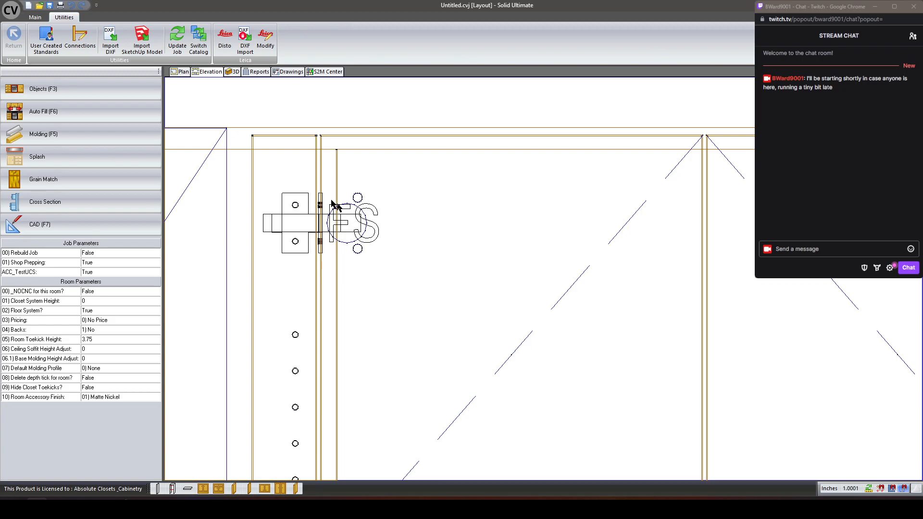
click(429, 258)
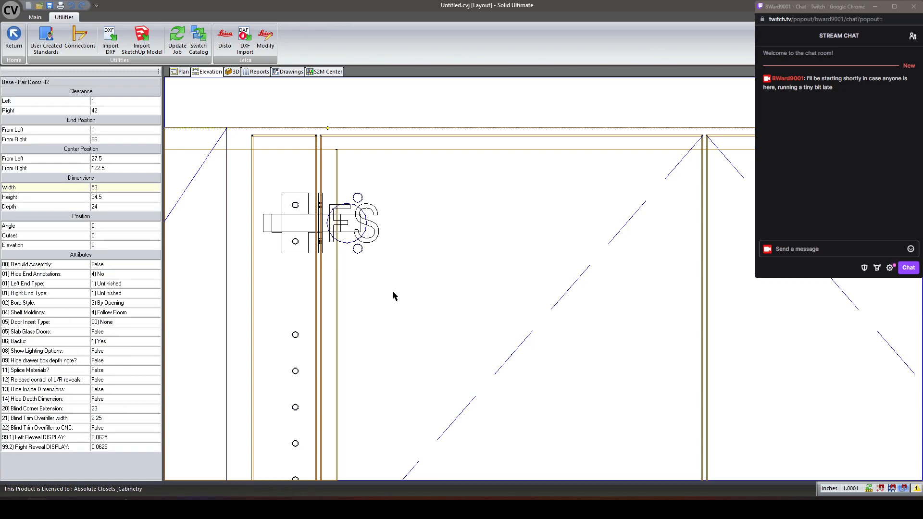
scroll(393, 290, down, 5)
scroll(702, 226, up, 5)
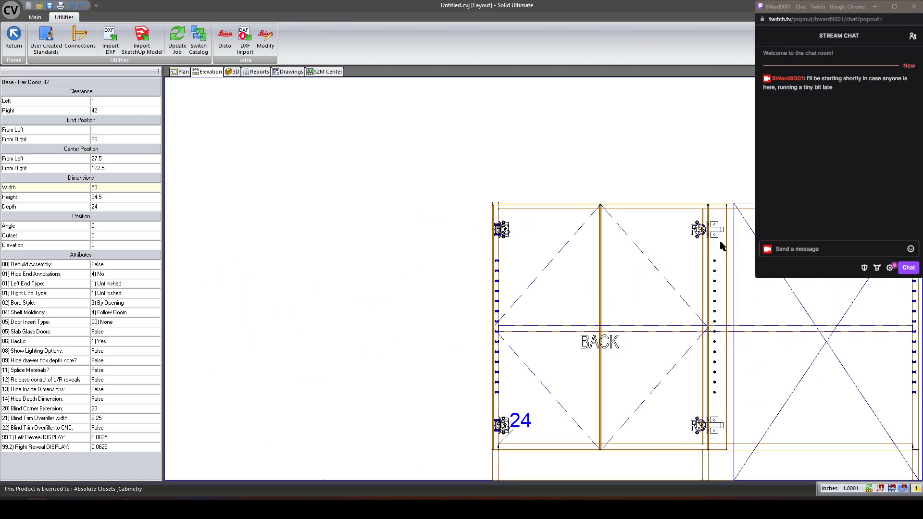
scroll(701, 226, down, 1)
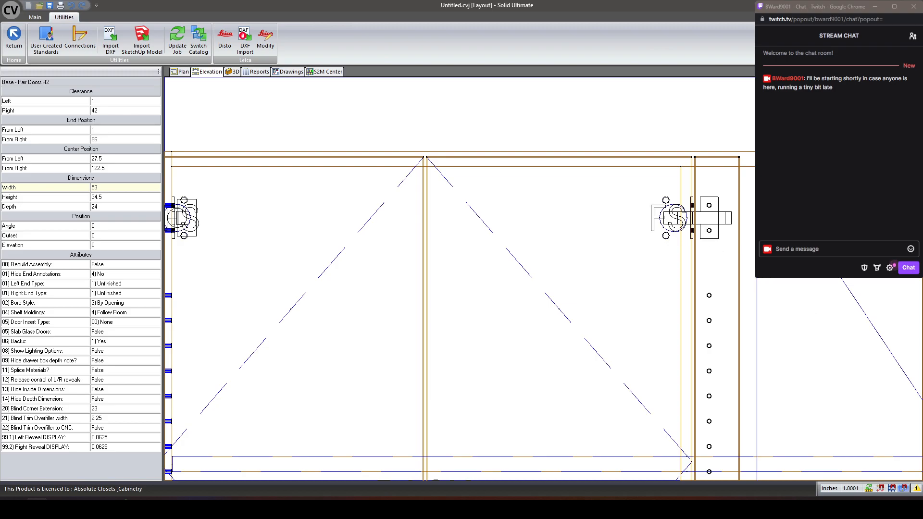
click(501, 101)
scroll(645, 161, down, 3)
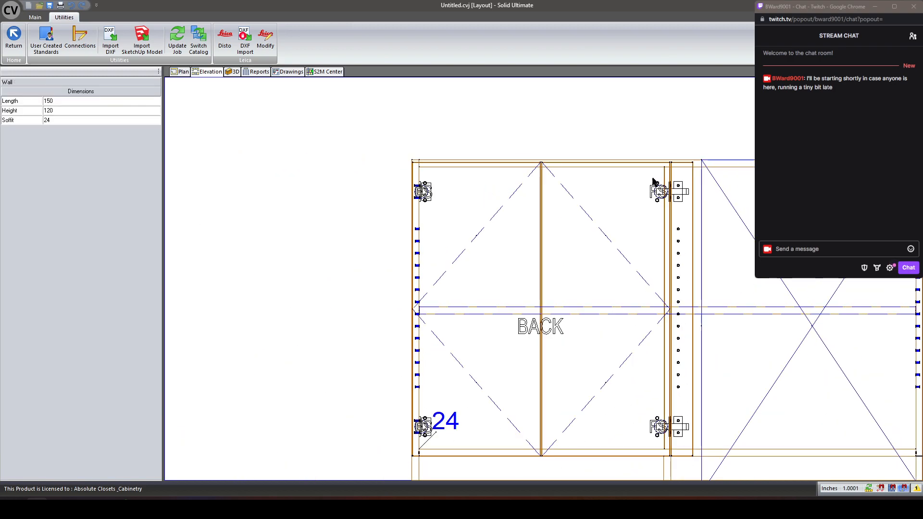
scroll(640, 186, down, 2)
scroll(707, 291, down, 2)
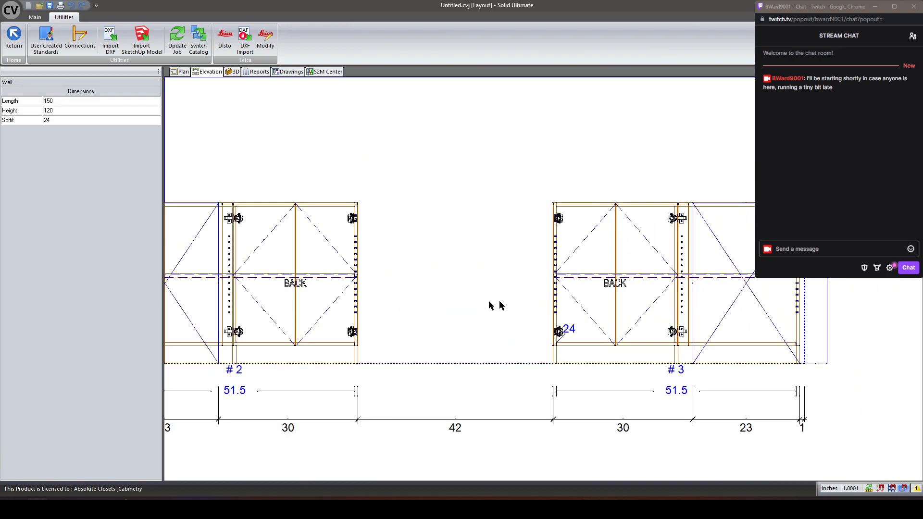
scroll(220, 230, up, 2)
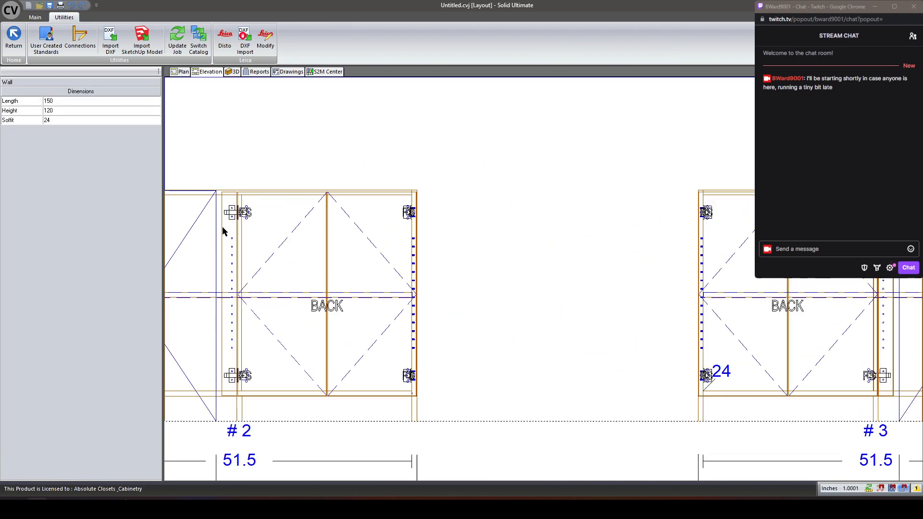
scroll(281, 235, down, 1)
Check base cabinet #2's blind-side hinge in its own plan view and return to the wall elevation
click(290, 240)
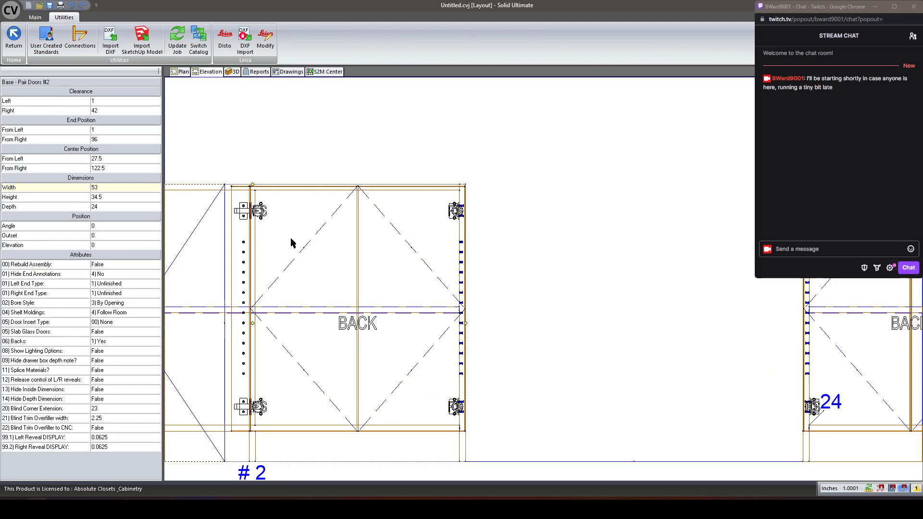
double_click(289, 237)
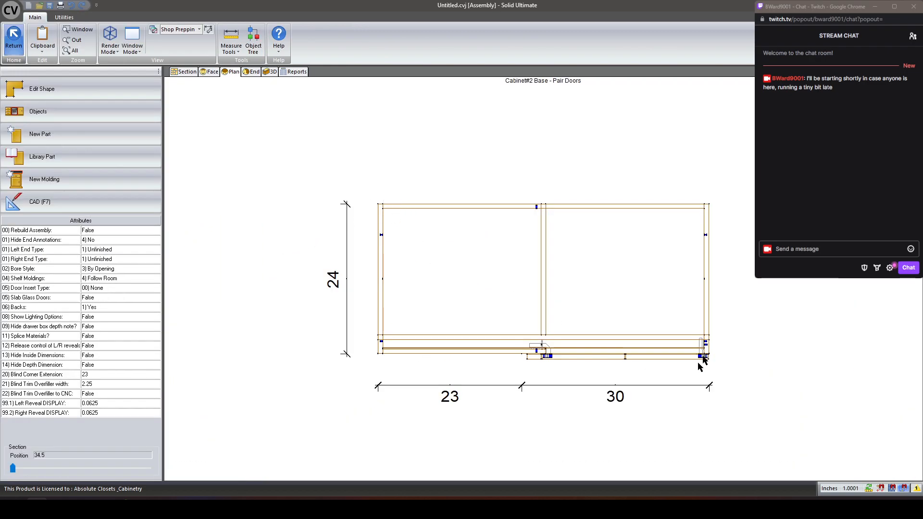
key(Escape)
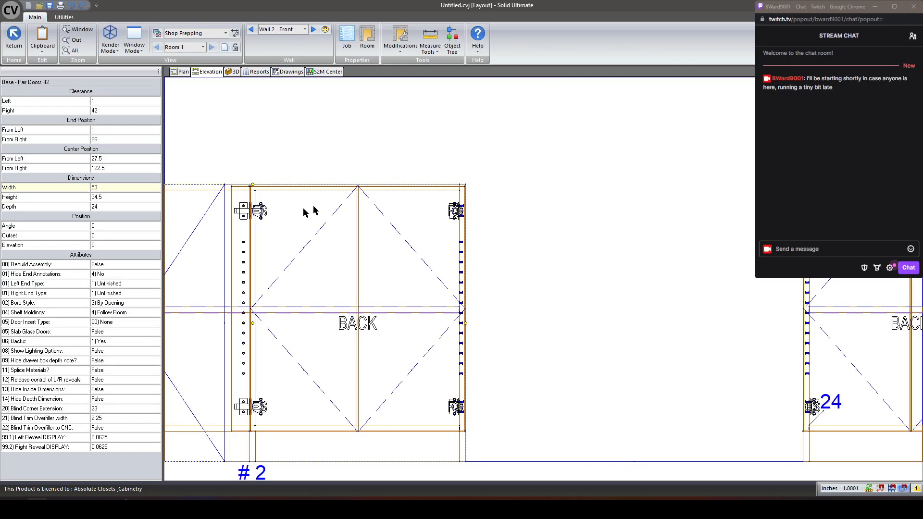
Generate the 01 ACC Hardware Summary Version 4.5 report to check the job's hinges, then return to the elevation
click(255, 71)
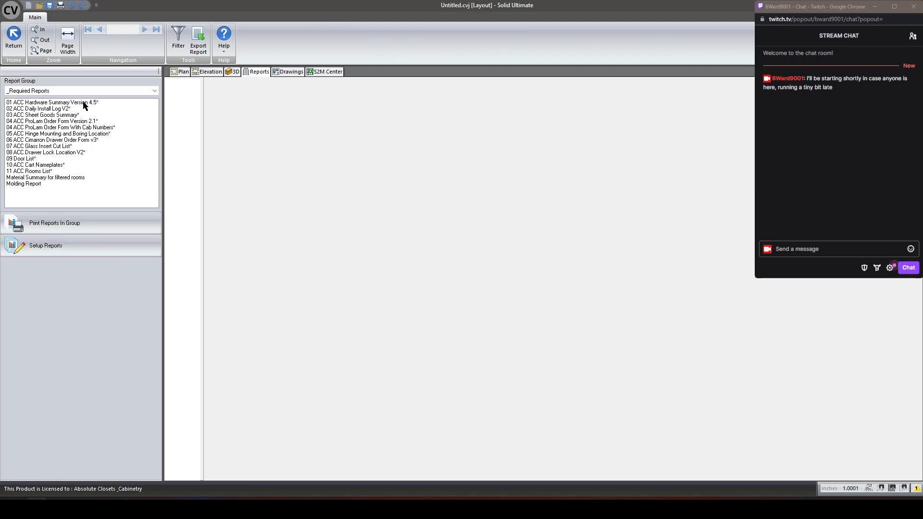
click(84, 102)
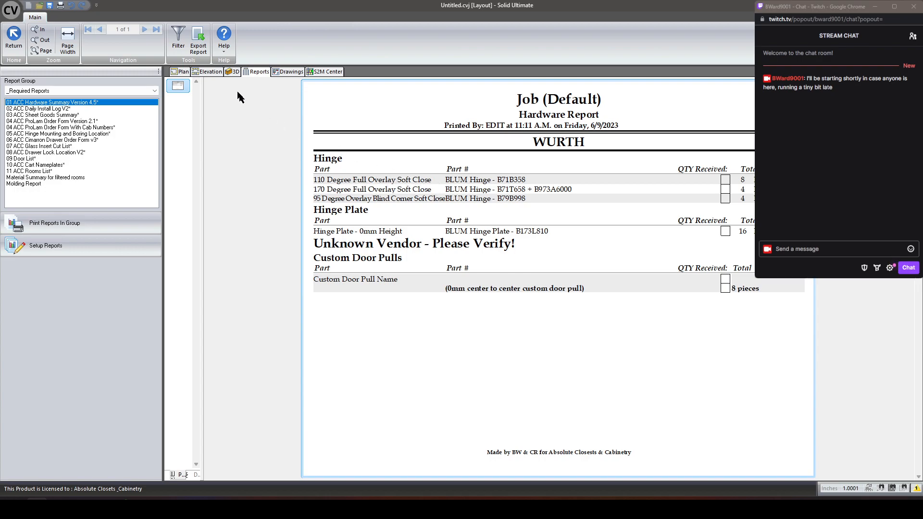
click(211, 72)
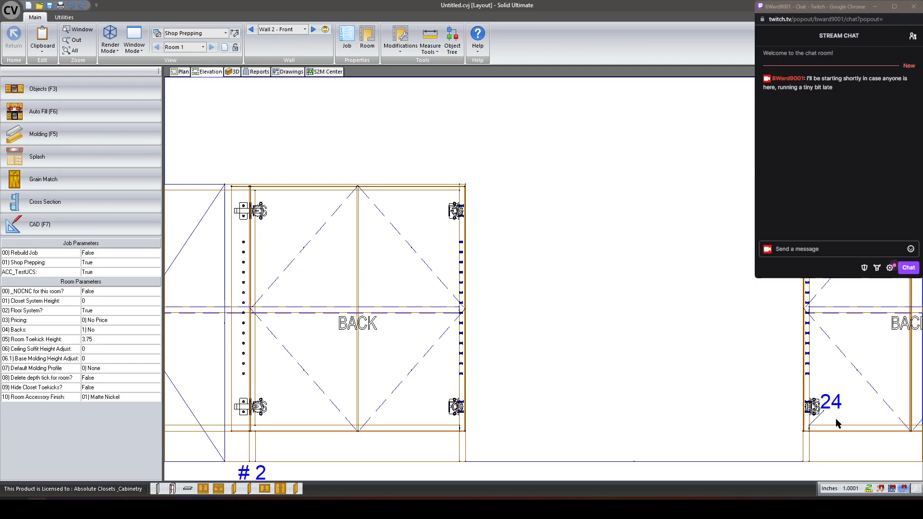
Inspect the hinges on all the base cabinets in the room plan, selecting base cabinet #1
scroll(603, 332, down, 3)
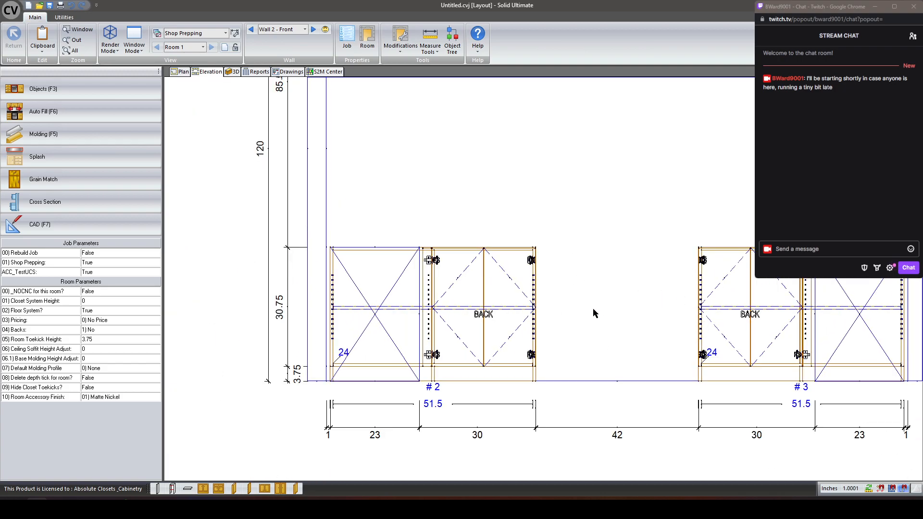
click(179, 72)
click(419, 303)
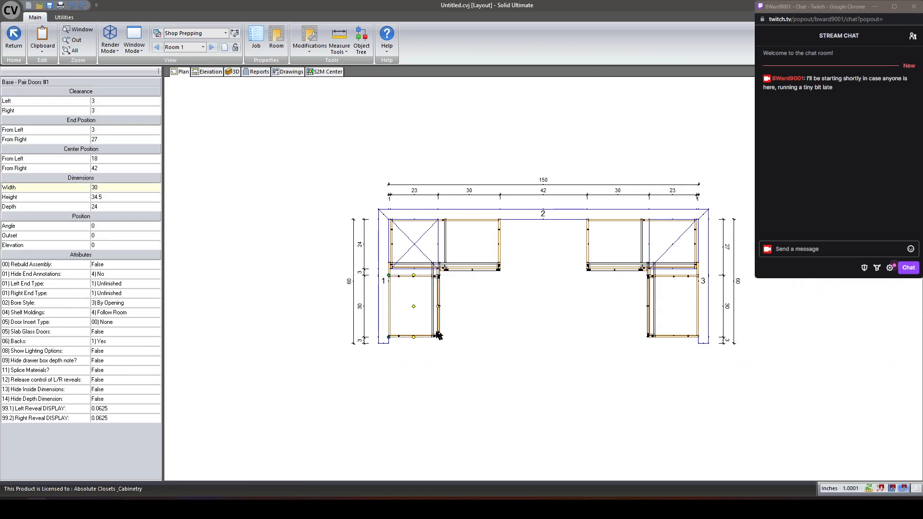
scroll(691, 301, up, 6)
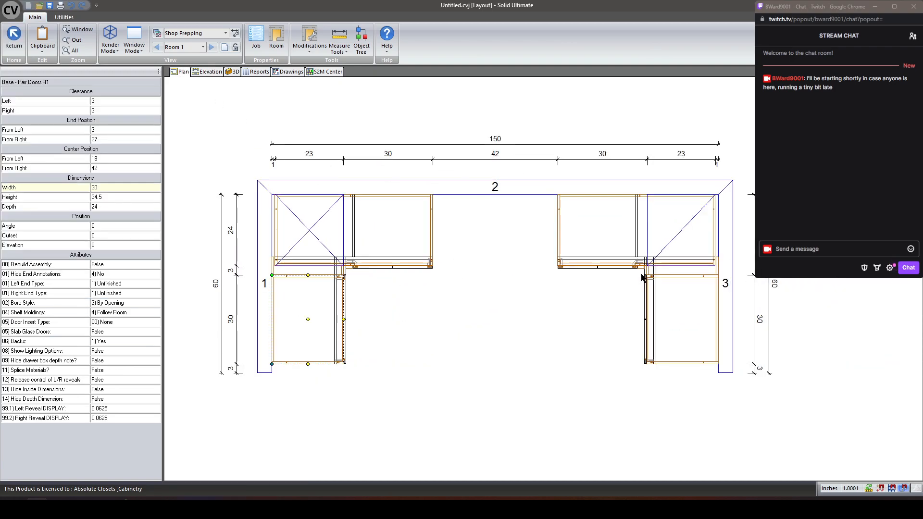
scroll(695, 284, down, 3)
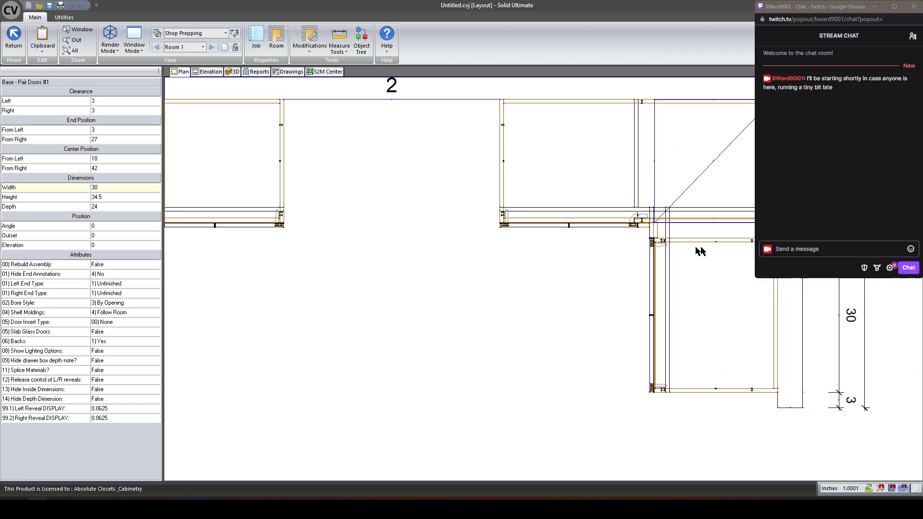
scroll(543, 184, down, 3)
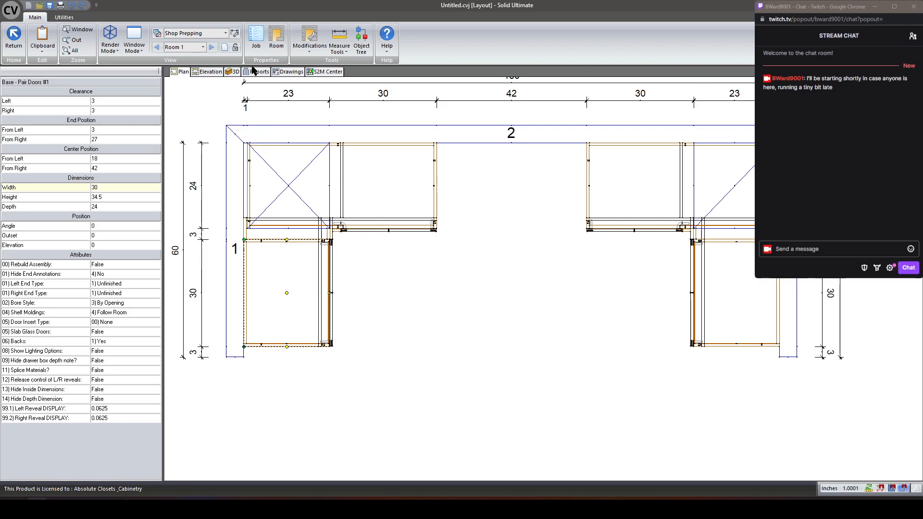
Open the Wall 2 elevation from the plan and examine the blind-side hinge plate on base cabinet #2
double_click(468, 133)
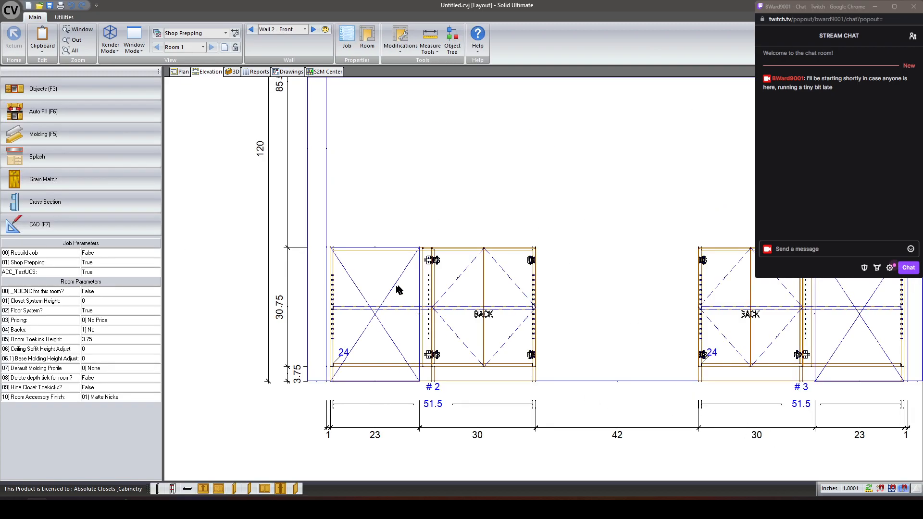
scroll(427, 264, up, 6)
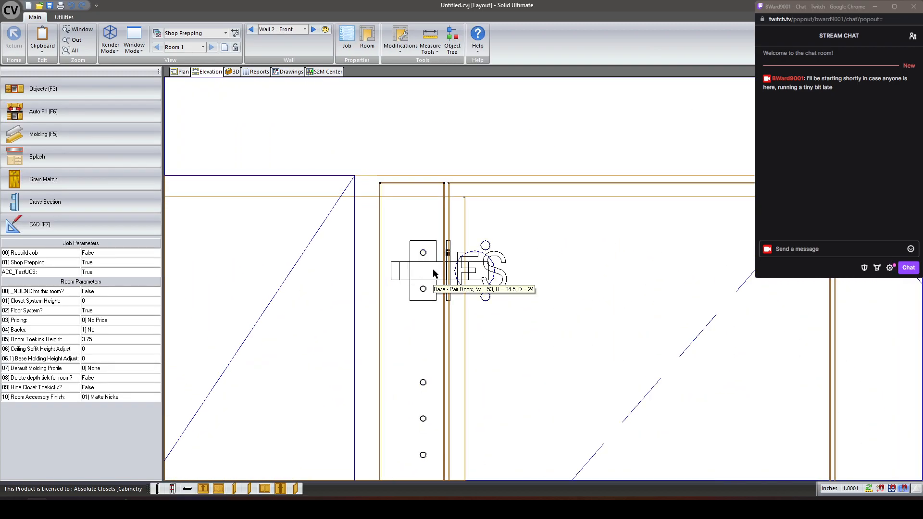
scroll(318, 222, down, 6)
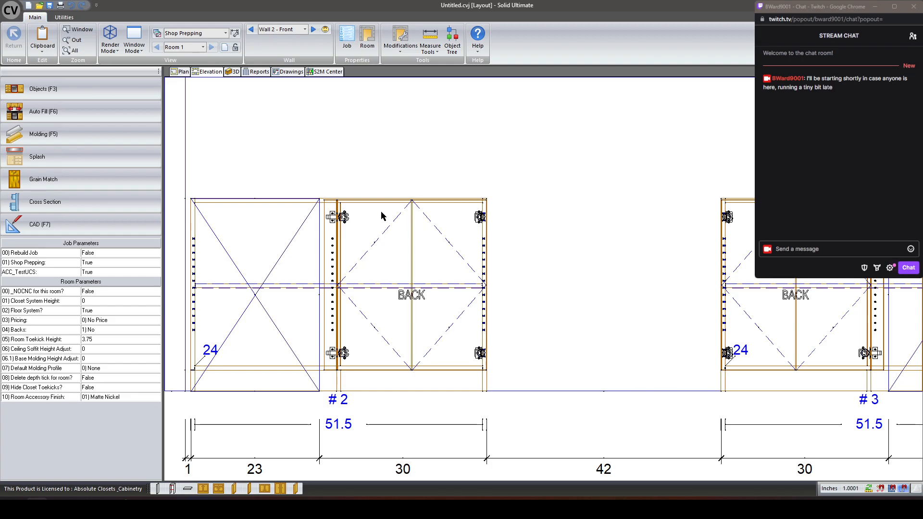
Open the code of the Blind Corner Cabinet Hinge Plates User Created Standard at its final lines
click(63, 18)
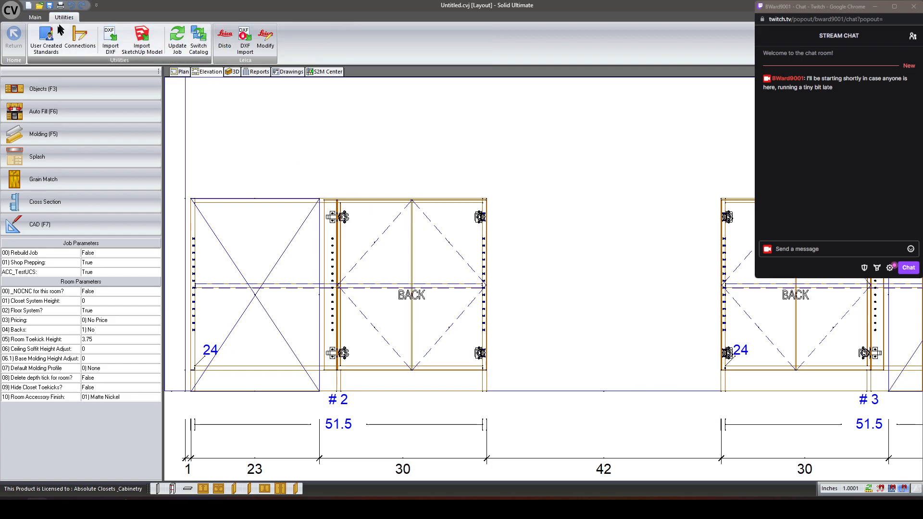
click(46, 38)
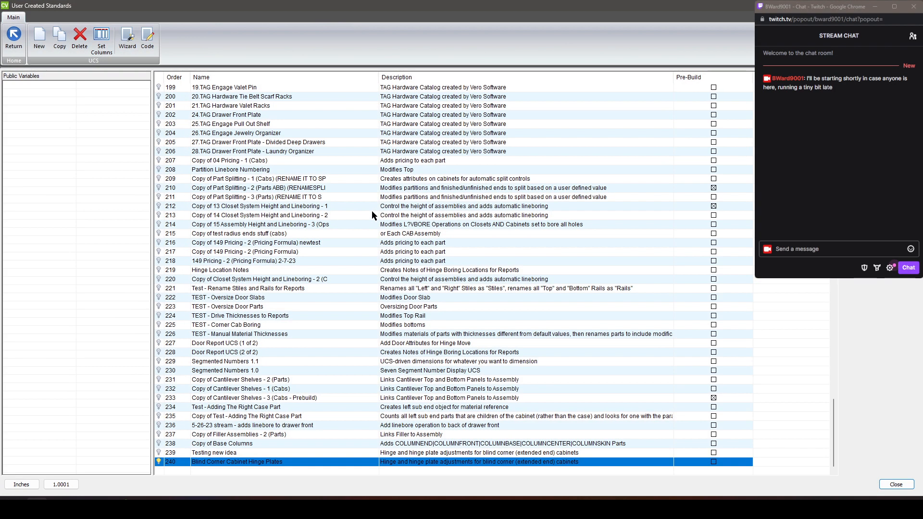
double_click(184, 462)
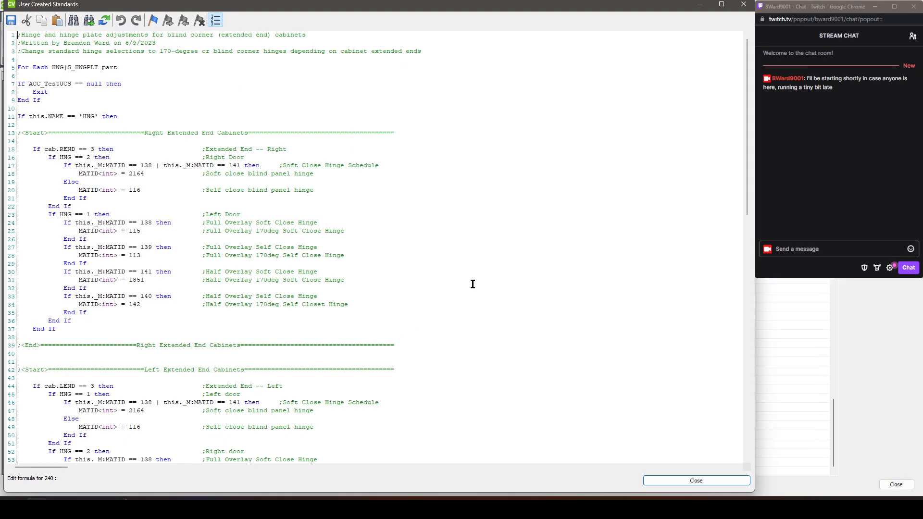
scroll(472, 284, down, 14)
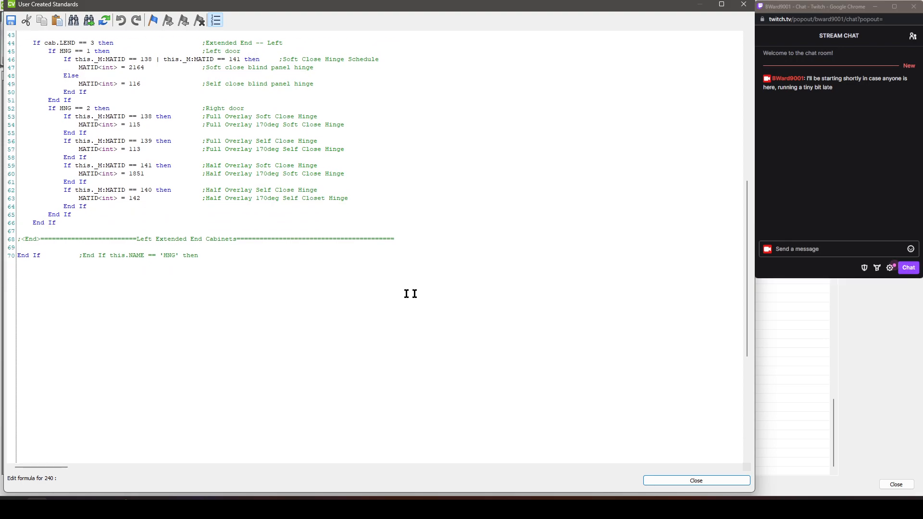
Duplicate the Left Extended End Cabinets end comment line below the code's final End If
click(261, 260)
key(shift+End)
key(ctrl+c)
key(Down)
key(Down)
key(Down)
key(ctrl+v)
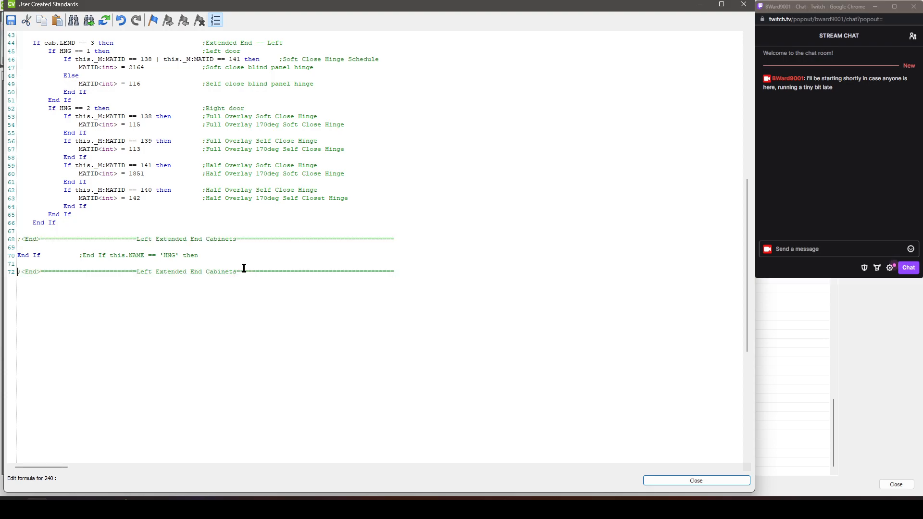
Change the copied comment line into a <Start> marker titled "Hinge Plate Section" and add blank lines below it
key(Delete)
key(Delete)
key(Delete)
text(Start)
key(End)
drag(243, 271, 144, 271)
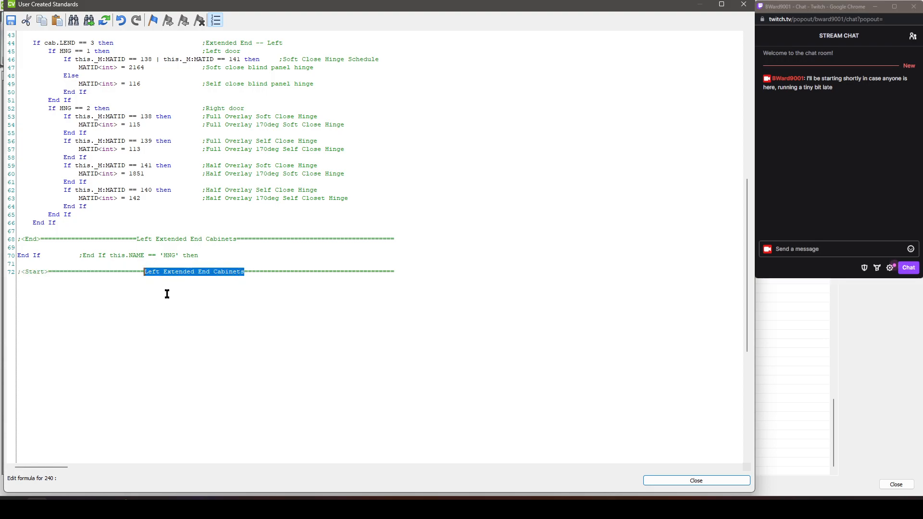
text(Hinge Plate Section)
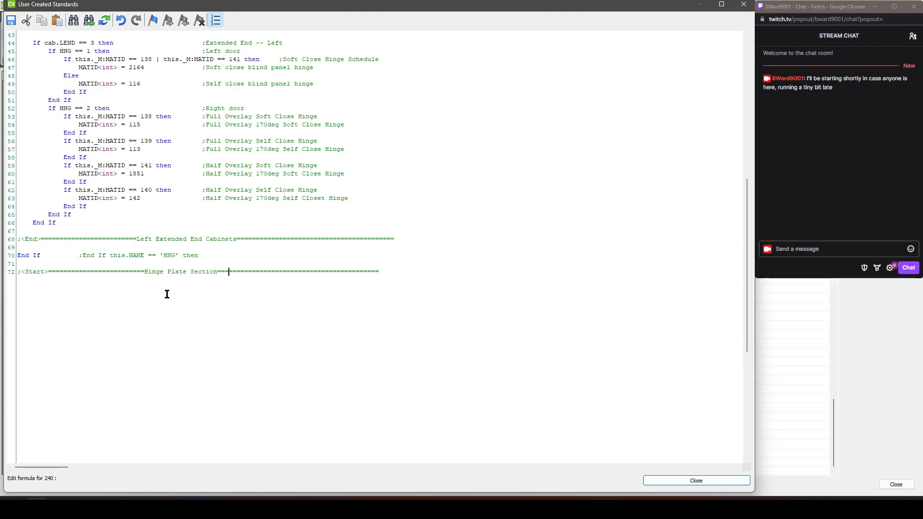
key(Return)
Add the condition "If this.NAME == 'S_HNGPLT' then" under the Hinge Plate Section comment
scroll(167, 294, up, 14)
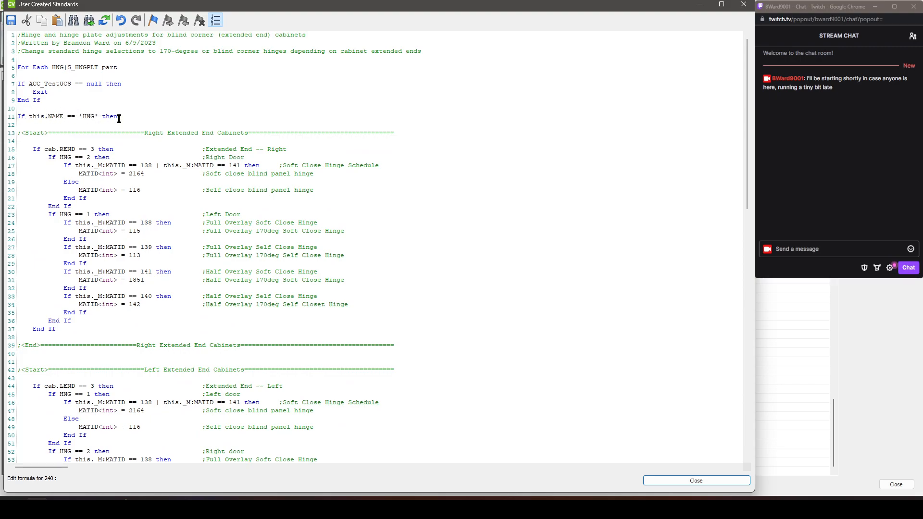
scroll(35, 117, down, 14)
click(42, 282)
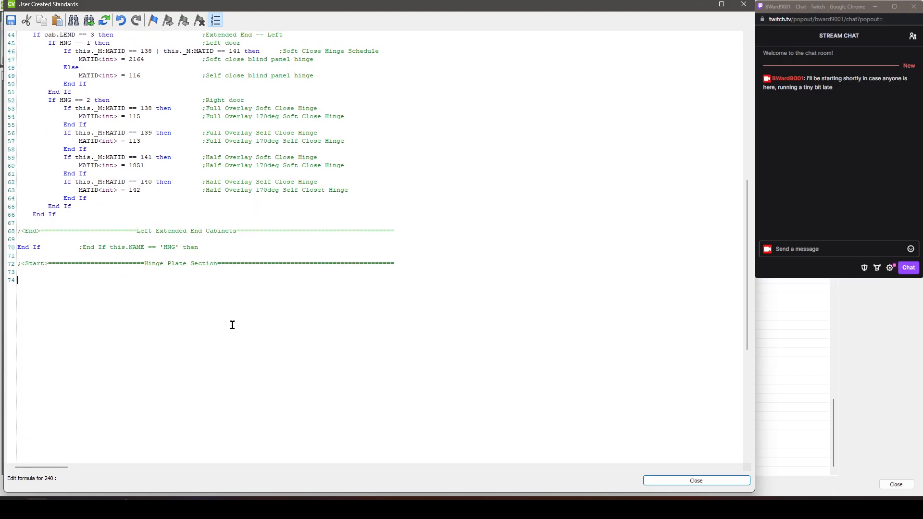
text(If this.NAME == 'S_HNGPLT' then)
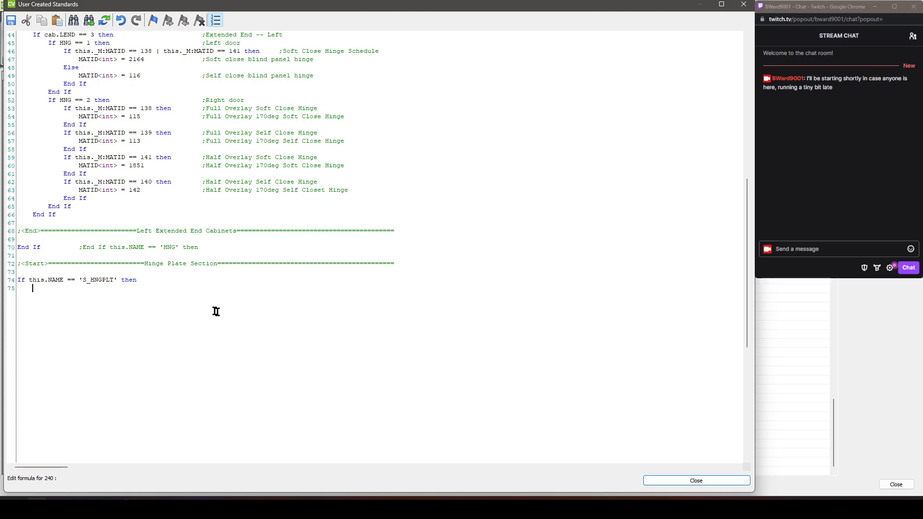
Review the hinge code, examining the soft close and self close blind panel MATID assignments for right extended ends
scroll(192, 293, up, 2)
scroll(261, 195, up, 13)
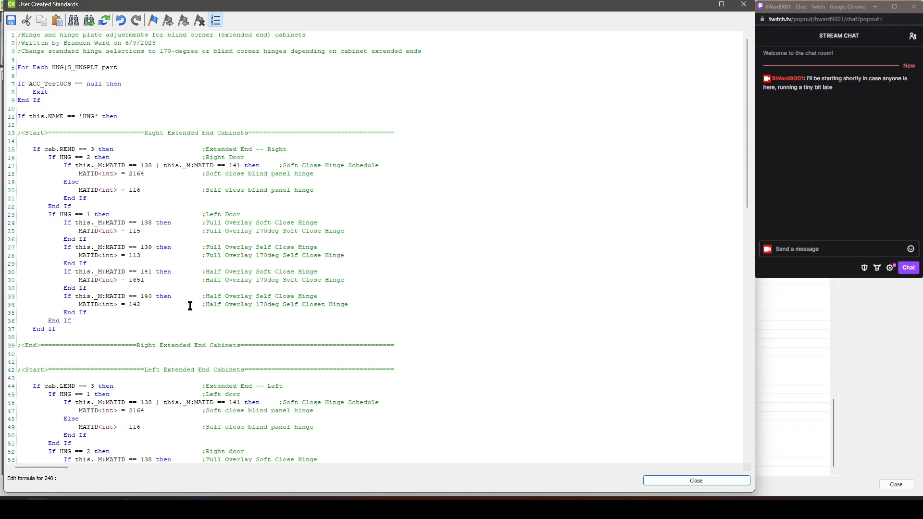
scroll(187, 302, down, 10)
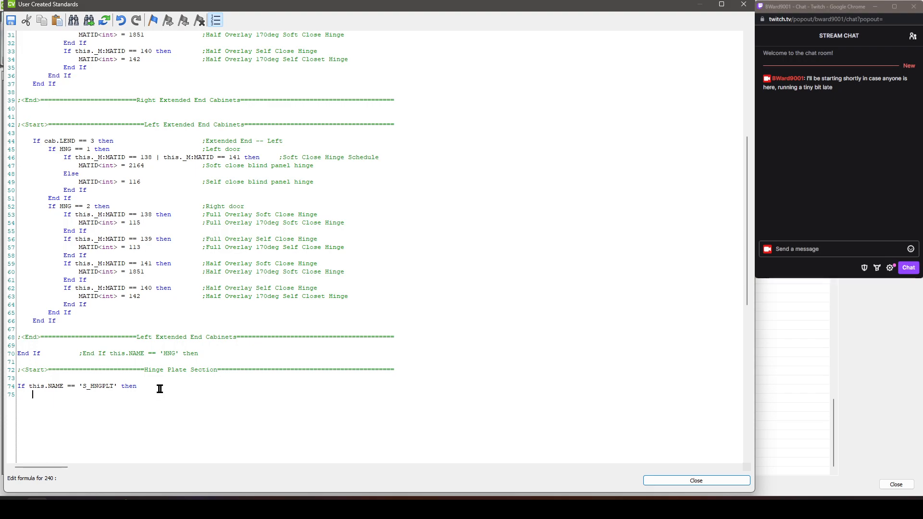
scroll(283, 378, up, 8)
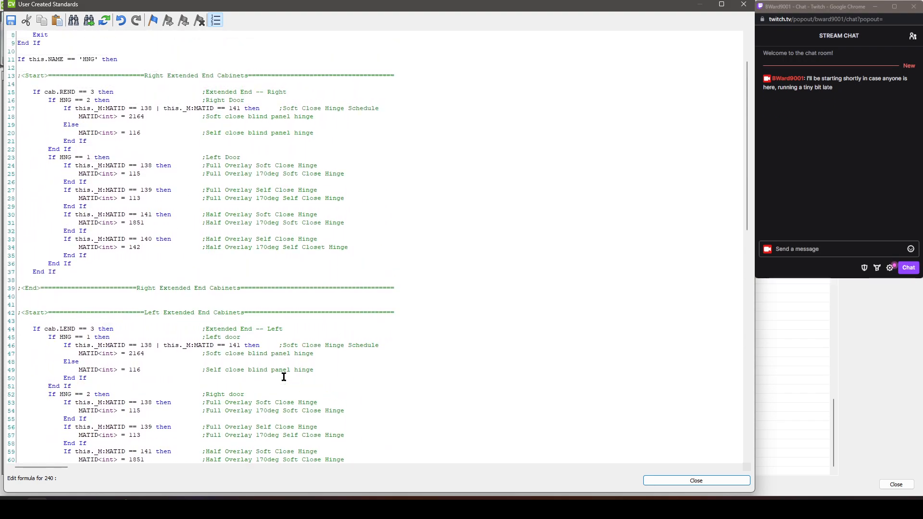
double_click(136, 124)
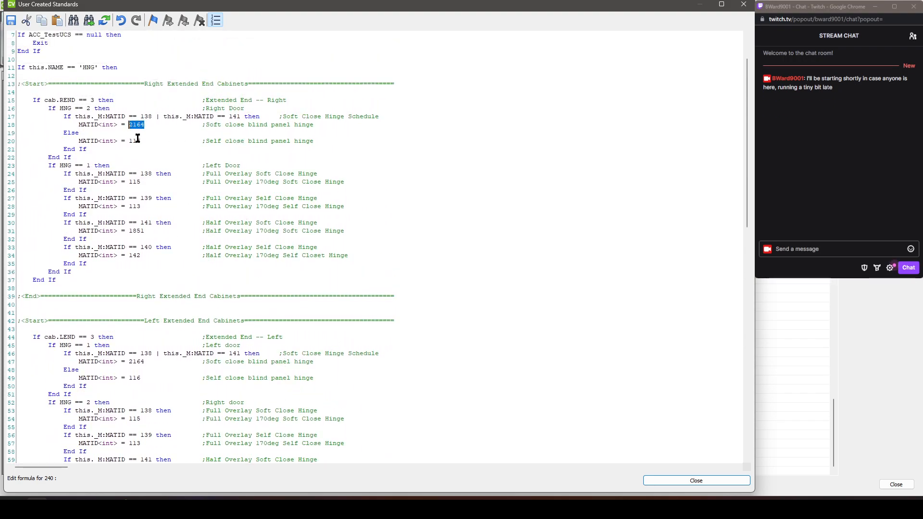
double_click(135, 141)
drag(248, 125, 313, 125)
drag(248, 141, 315, 141)
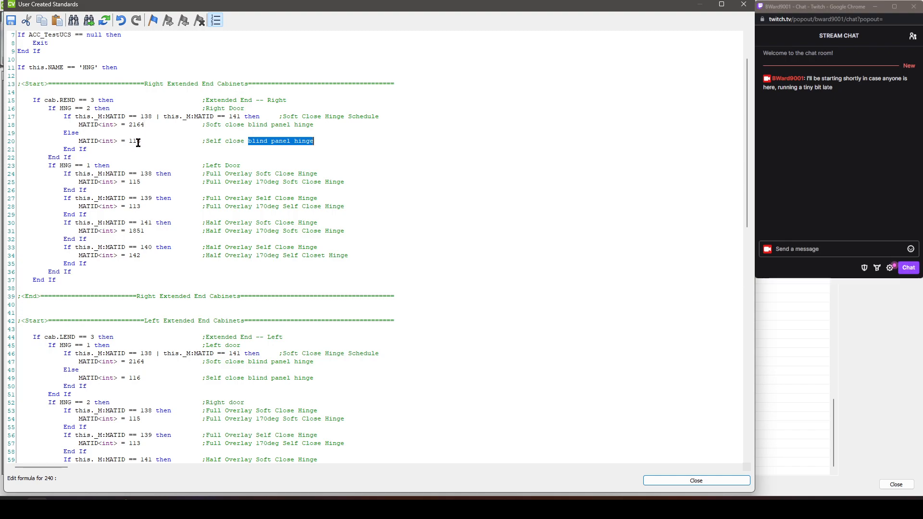
scroll(138, 146, down, 13)
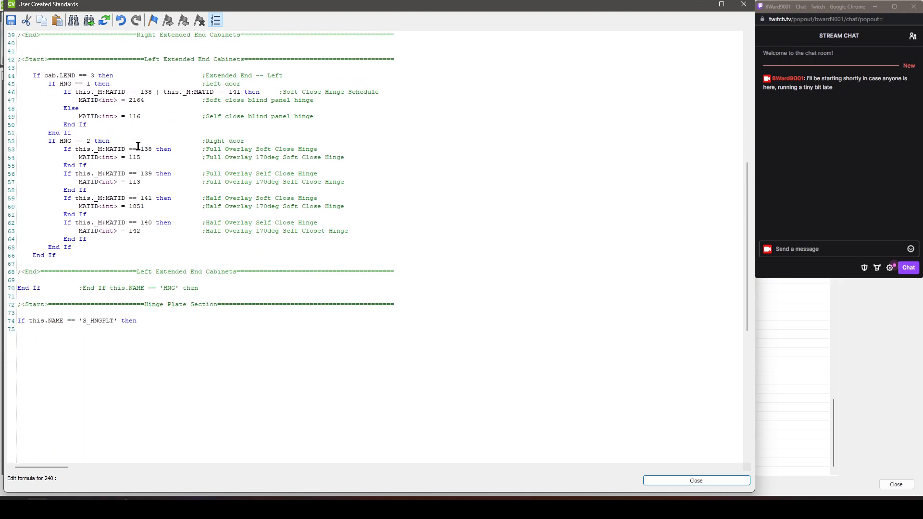
Comment out the S_HNGPLT condition with a semicolon, then close the code and the User Created Standards list
click(183, 261)
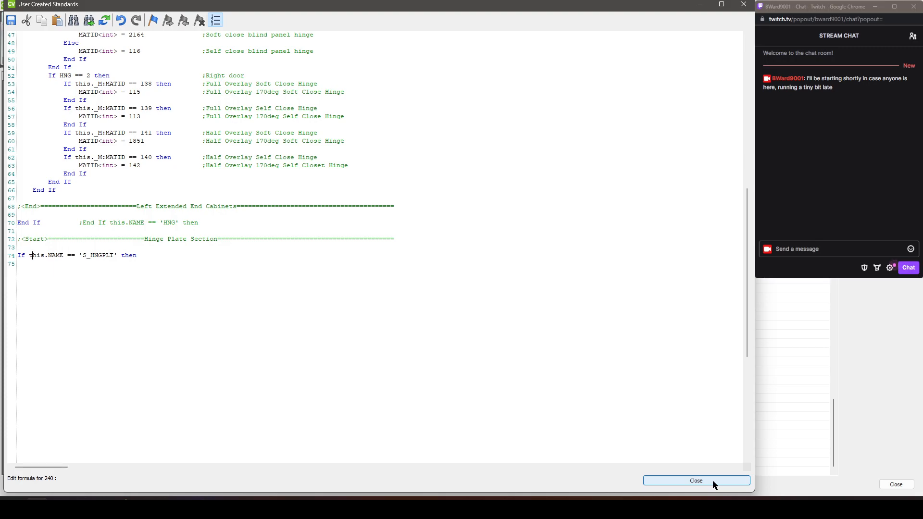
text(;)
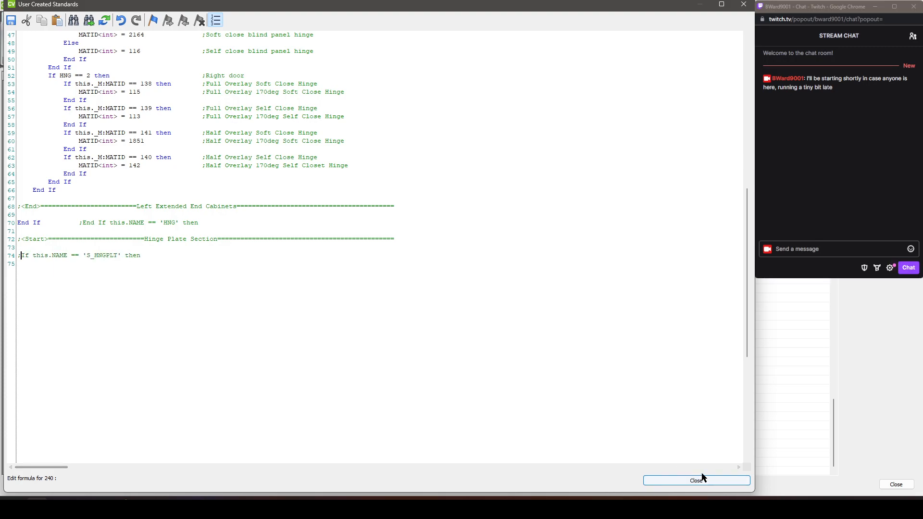
click(700, 482)
click(373, 273)
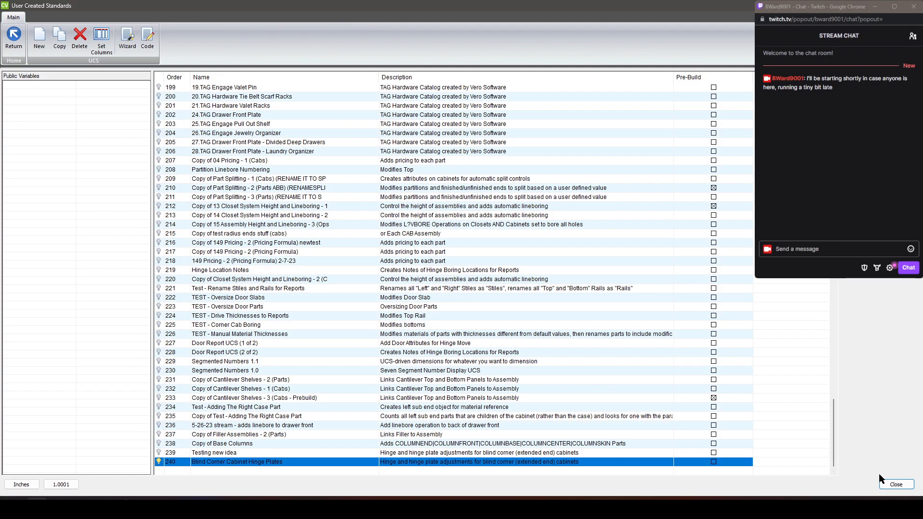
click(889, 484)
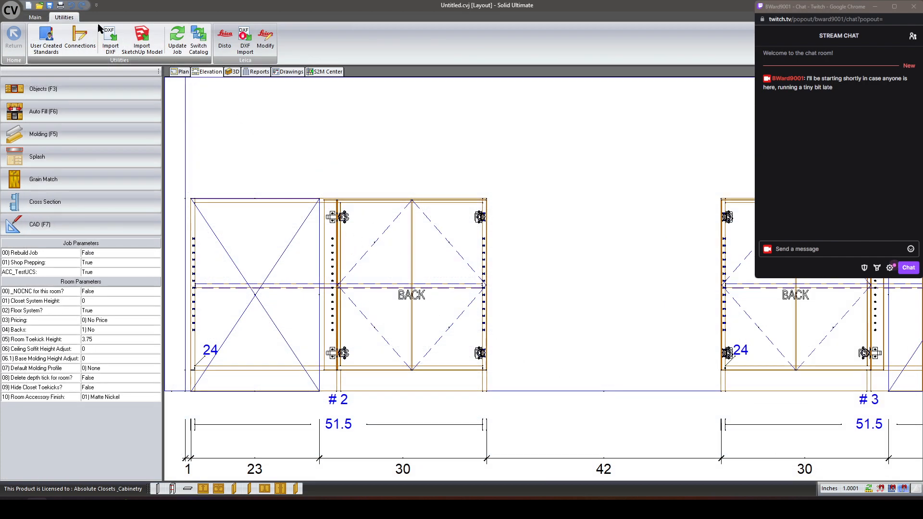
Open base cabinet #2's object tree and expand Face, the first pair door opening and its door object
click(35, 17)
click(413, 273)
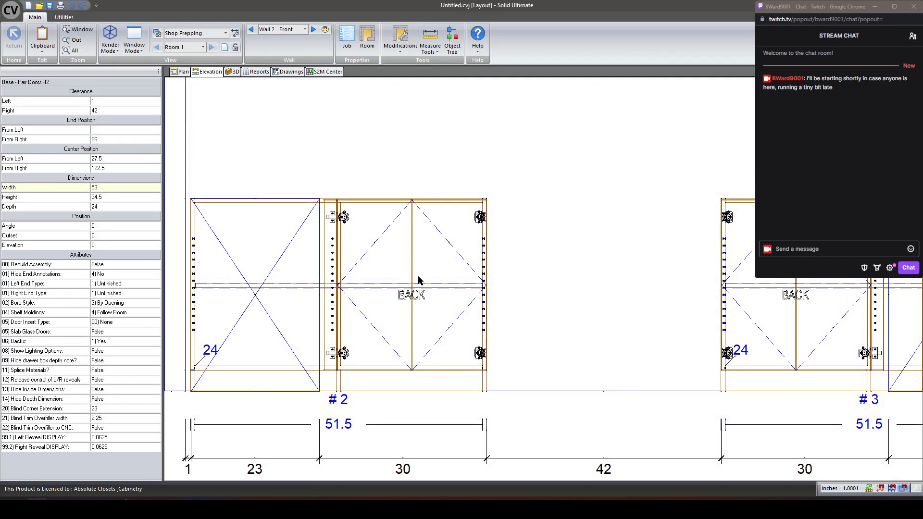
double_click(423, 268)
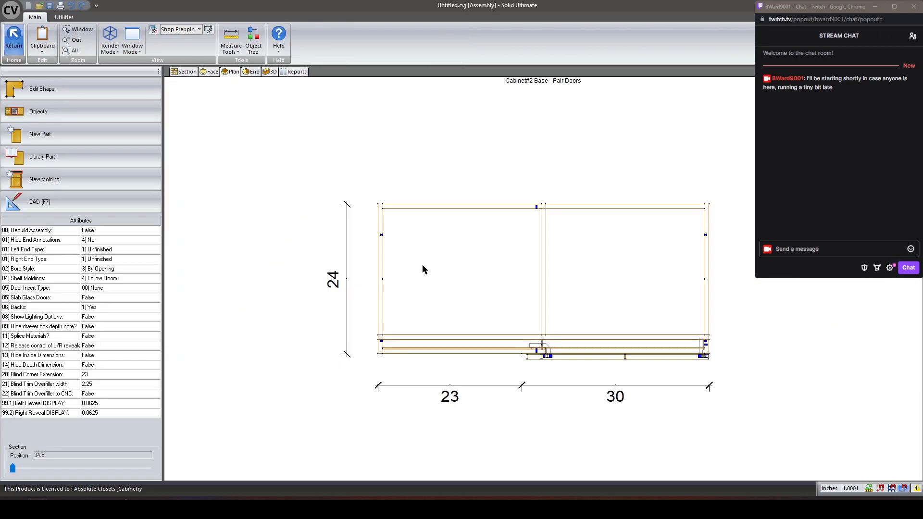
click(254, 39)
click(213, 162)
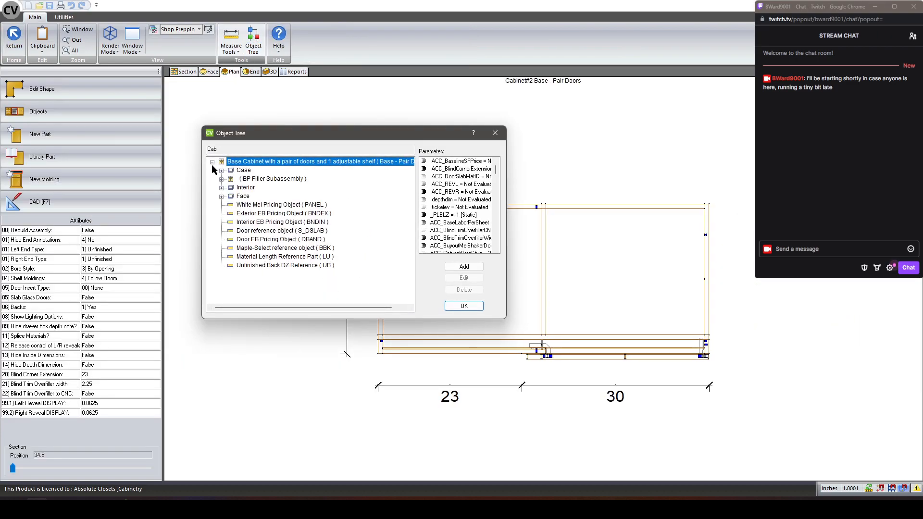
click(221, 196)
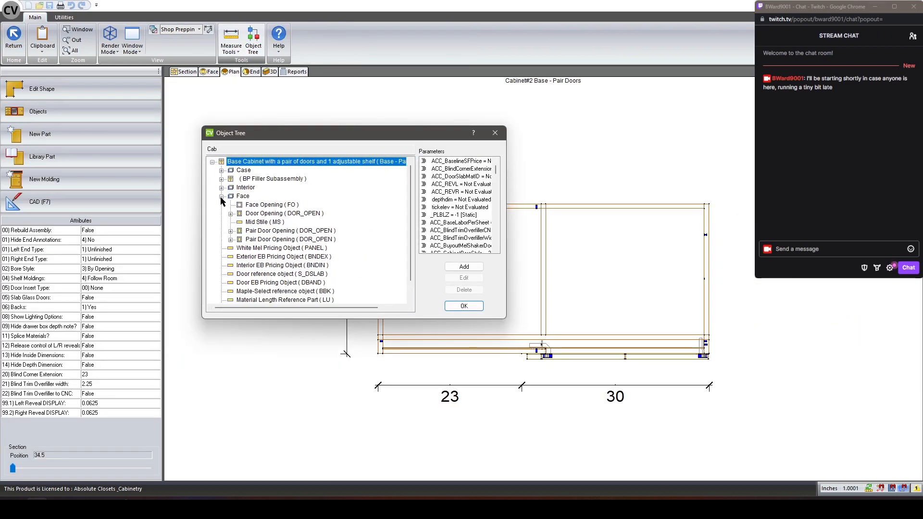
click(230, 232)
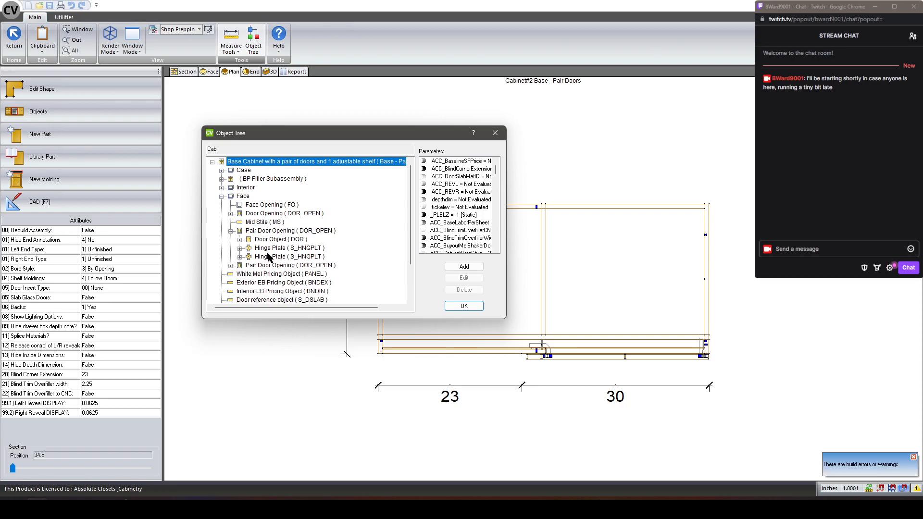
click(239, 239)
Examine the parameters of the Face, the first pair door opening and its door object
scroll(293, 202, down, 2)
scroll(293, 197, up, 2)
scroll(295, 191, down, 1)
scroll(295, 191, up, 2)
click(243, 195)
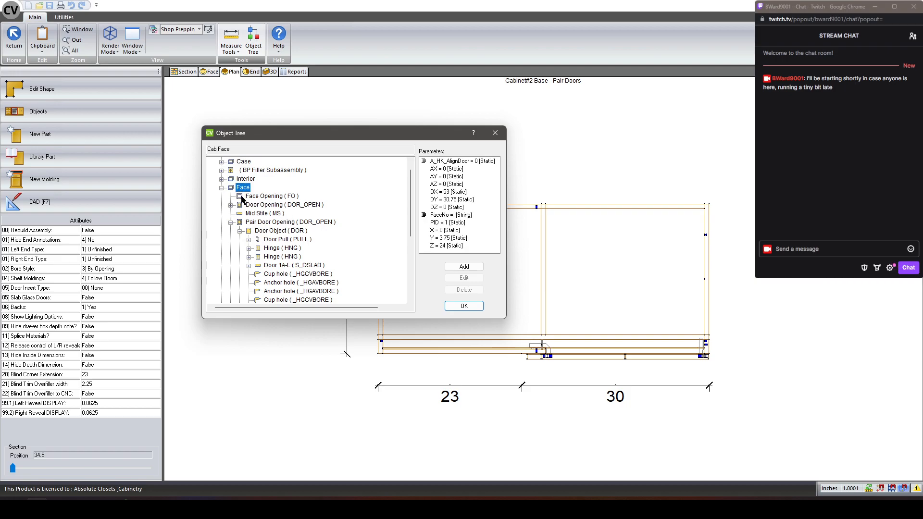
click(240, 163)
click(242, 196)
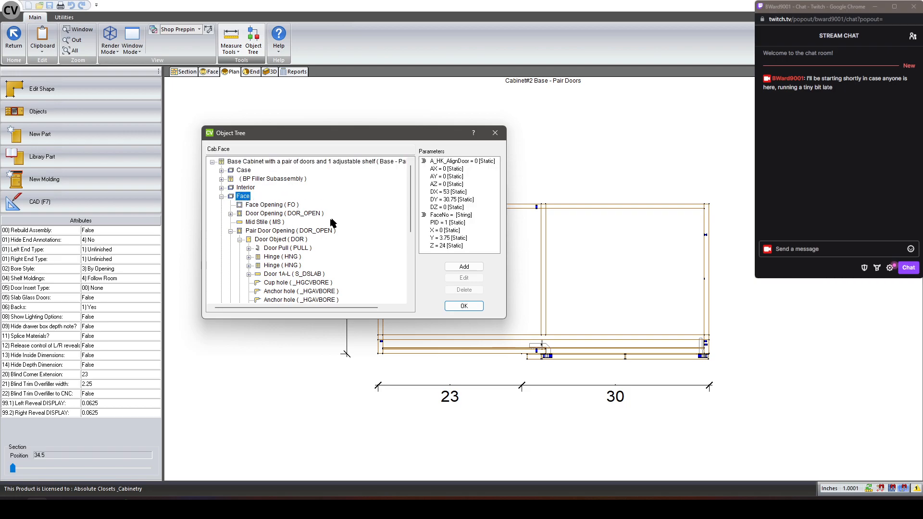
click(303, 231)
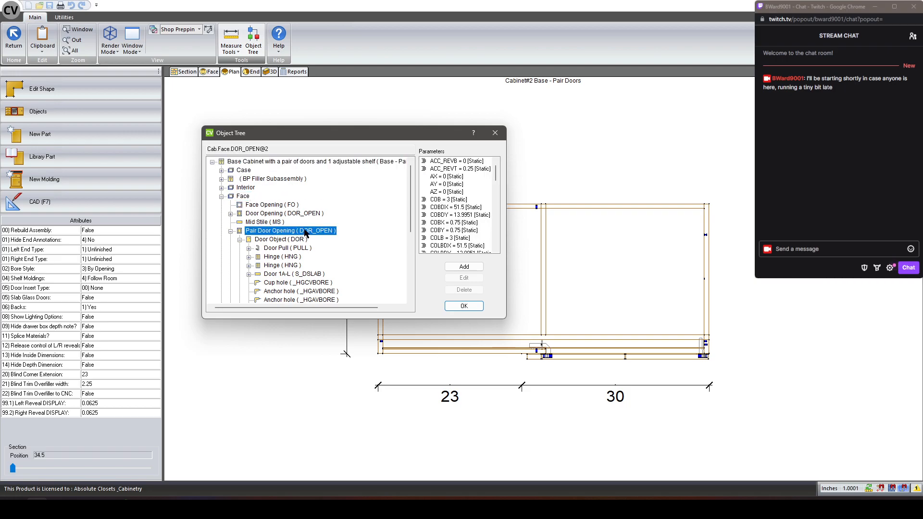
click(278, 240)
scroll(289, 225, down, 2)
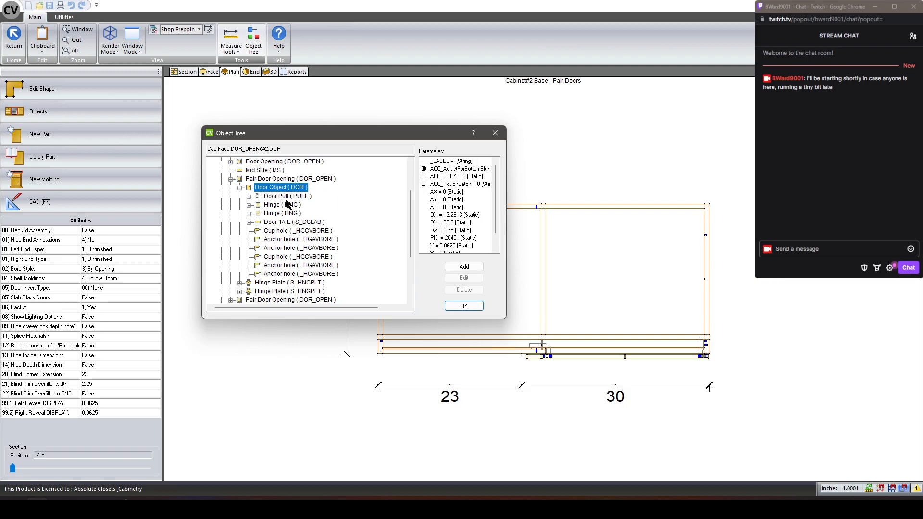
Compare the parameters of the two hinge plates under the first pair door opening
click(237, 191)
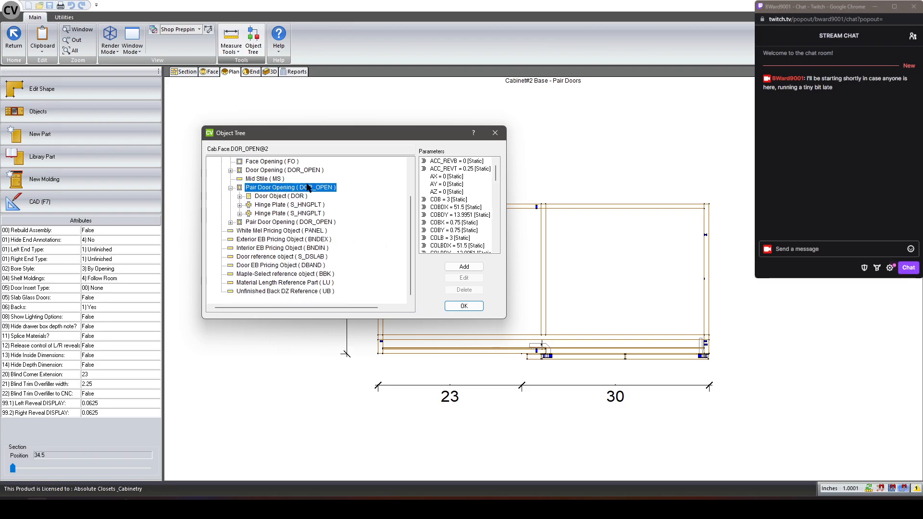
click(266, 197)
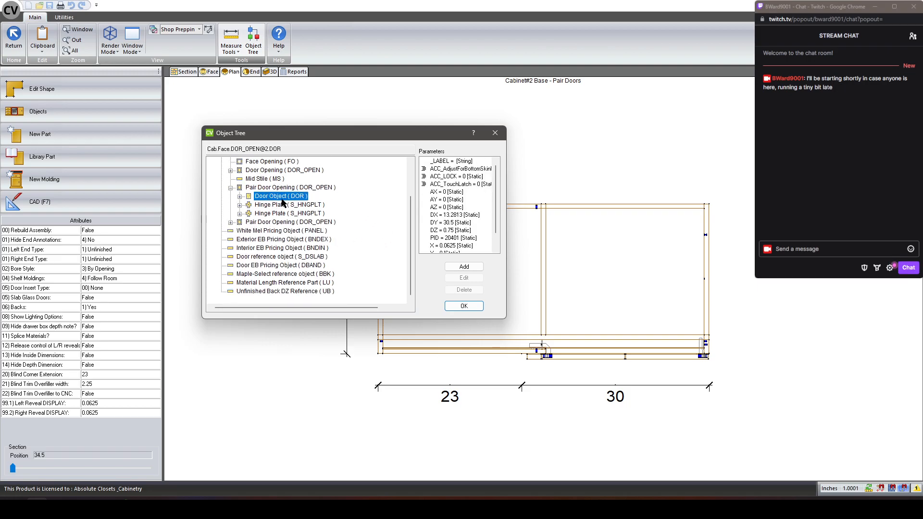
click(281, 206)
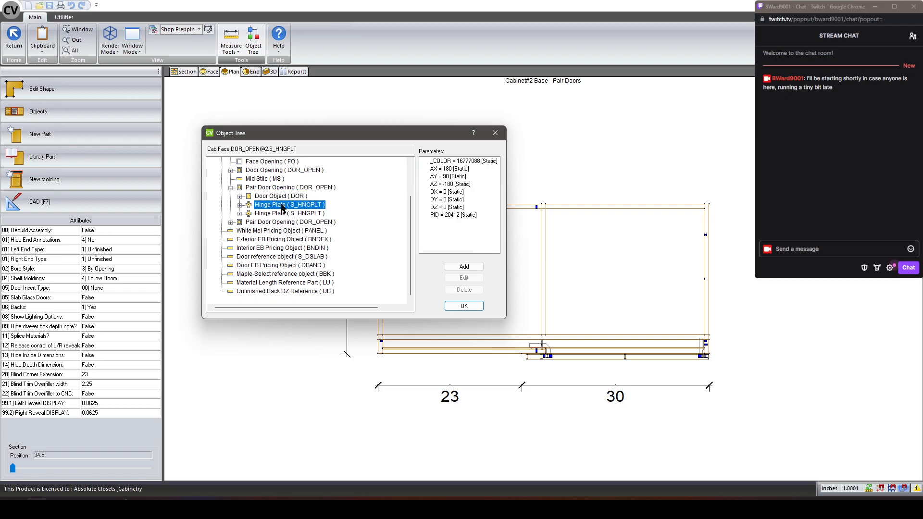
click(283, 213)
click(282, 205)
click(282, 215)
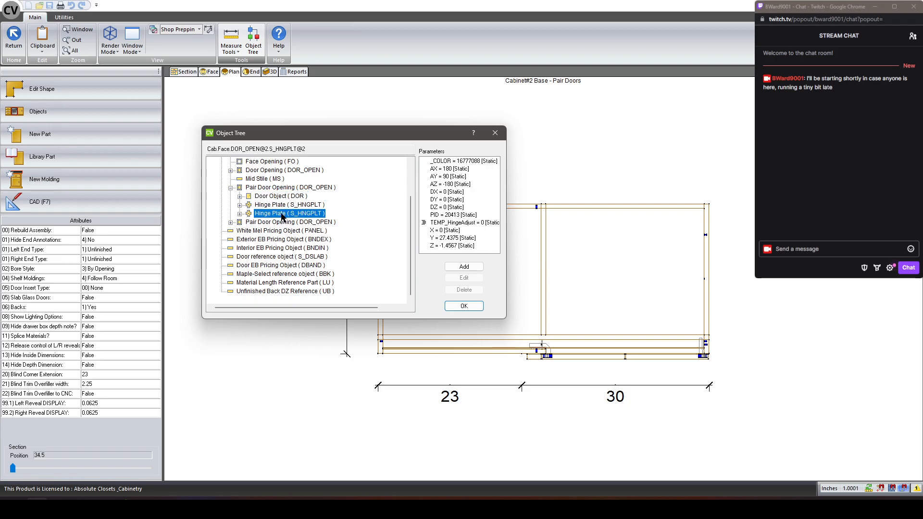
Expand the door object again and inspect its first hinge's parameters
click(259, 197)
click(240, 196)
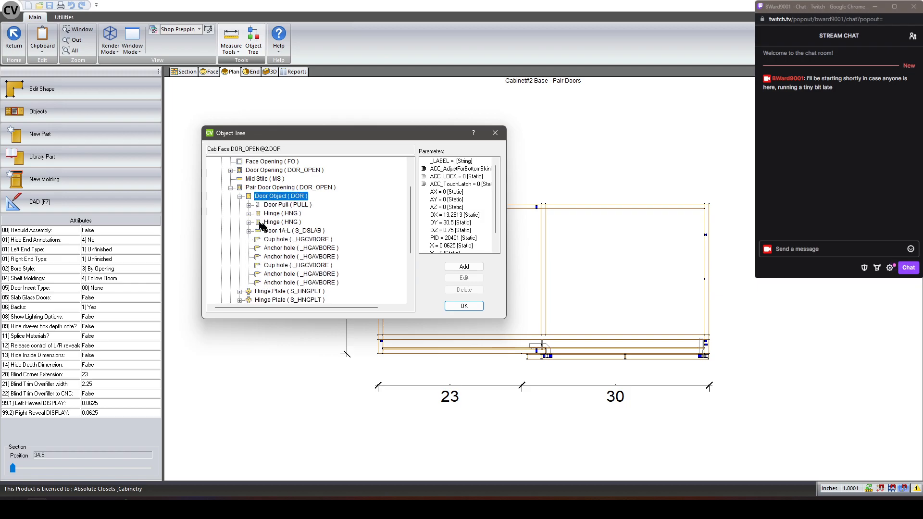
click(281, 216)
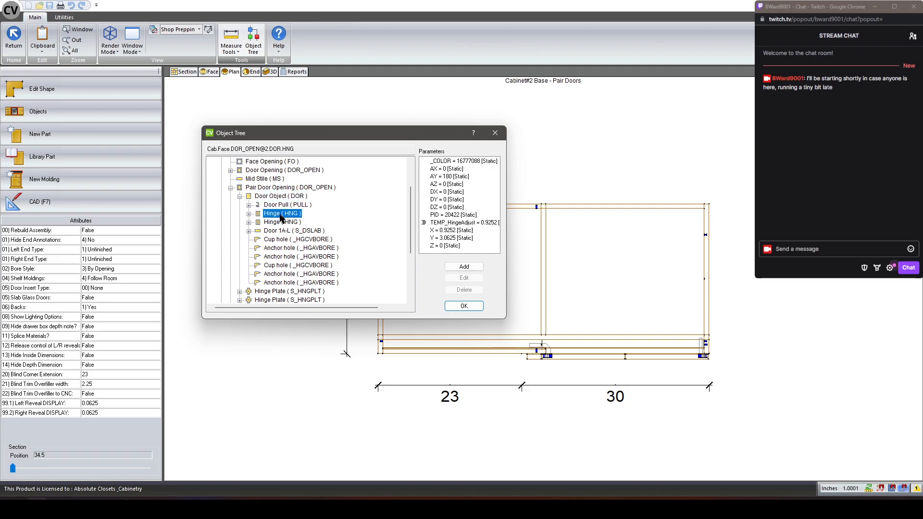
Expand the first hinge under the door object, inspect its Full Overlay Soft Close Hinge Annotation parameters, and return to the door object
click(249, 214)
click(290, 222)
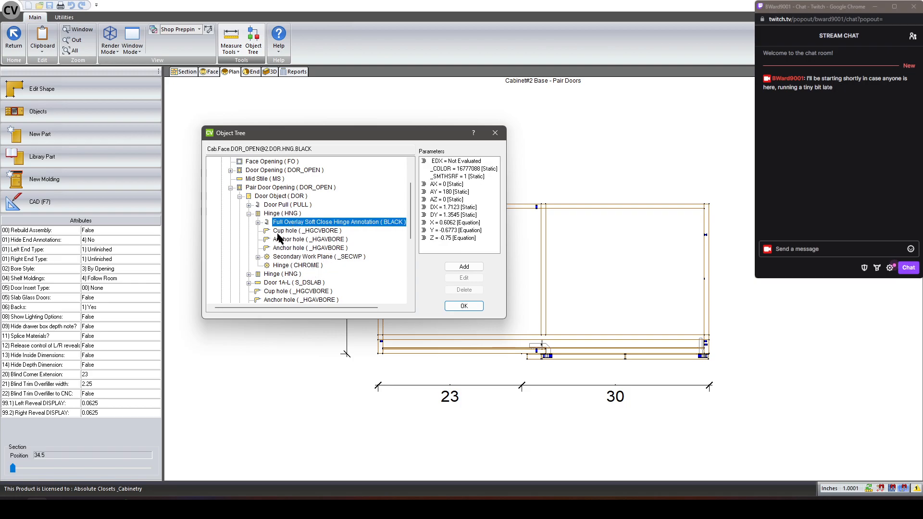
click(283, 197)
scroll(283, 199, down, 1)
click(248, 188)
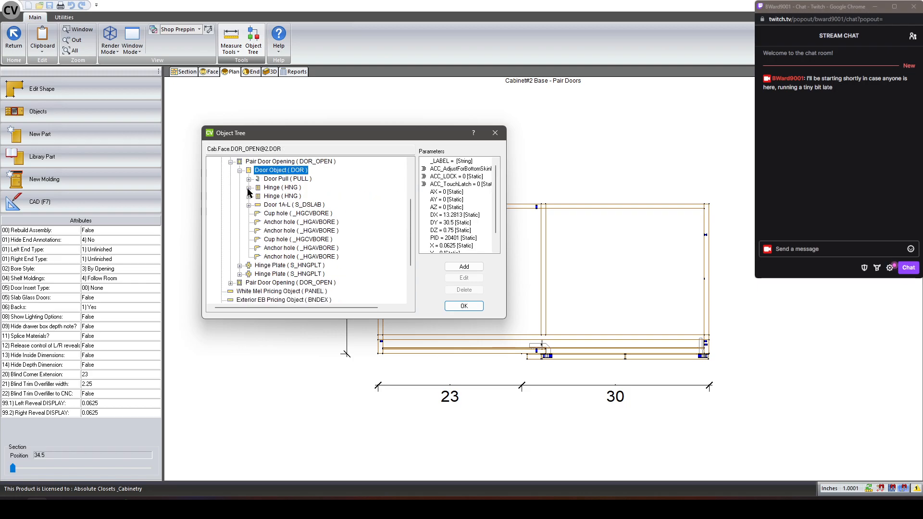
Compare the tree levels of the door object and the hinge plates under the first pair door opening by collapsing and expanding branches
click(240, 170)
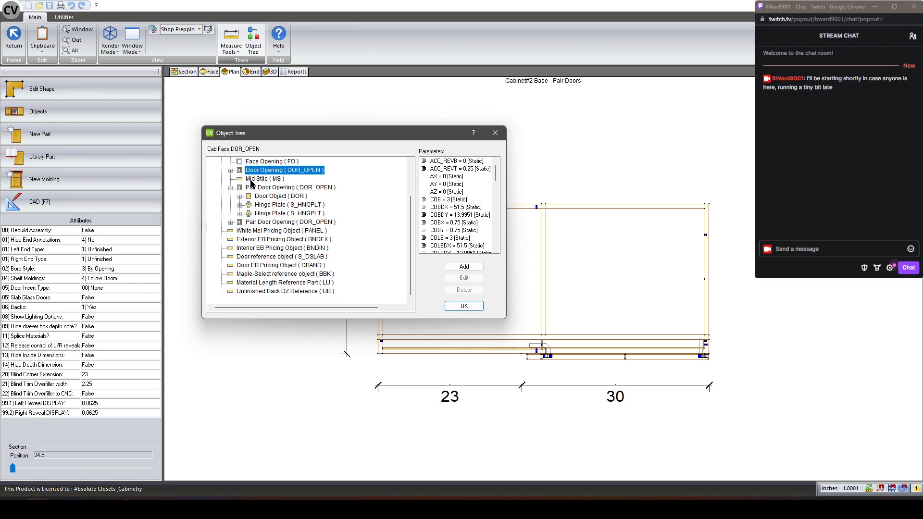
click(231, 171)
click(231, 171)
click(282, 204)
click(284, 213)
click(282, 198)
click(280, 204)
click(280, 198)
click(280, 204)
click(280, 198)
click(239, 197)
click(239, 197)
click(239, 197)
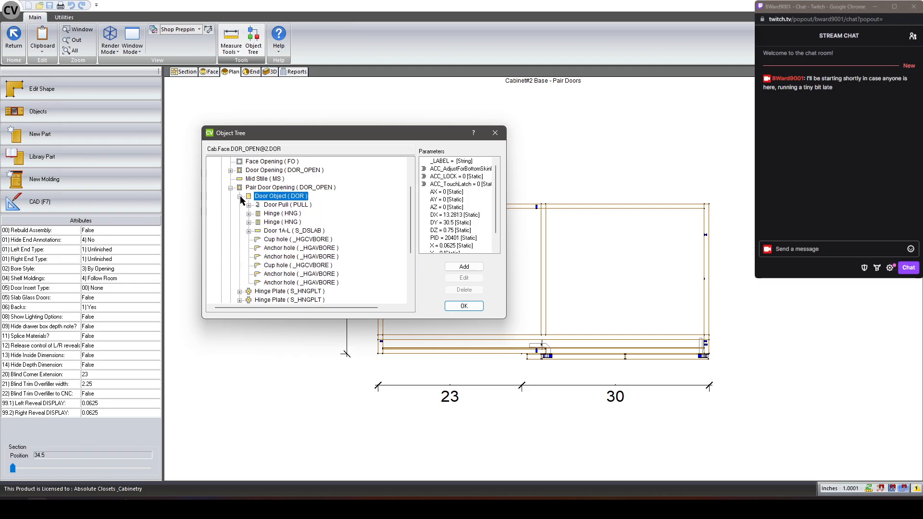
Compare the parameters of the first hinge plate, the door object and its first hinge
scroll(288, 240, down, 1)
click(292, 266)
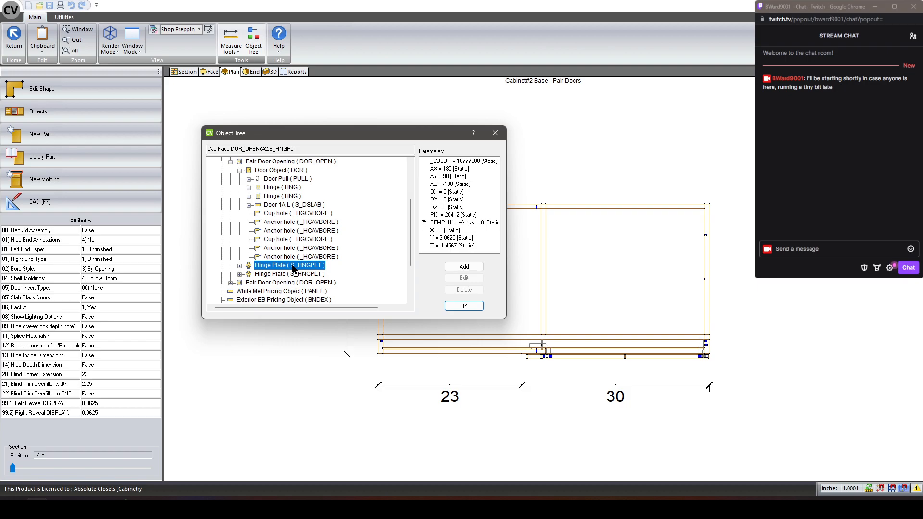
click(274, 188)
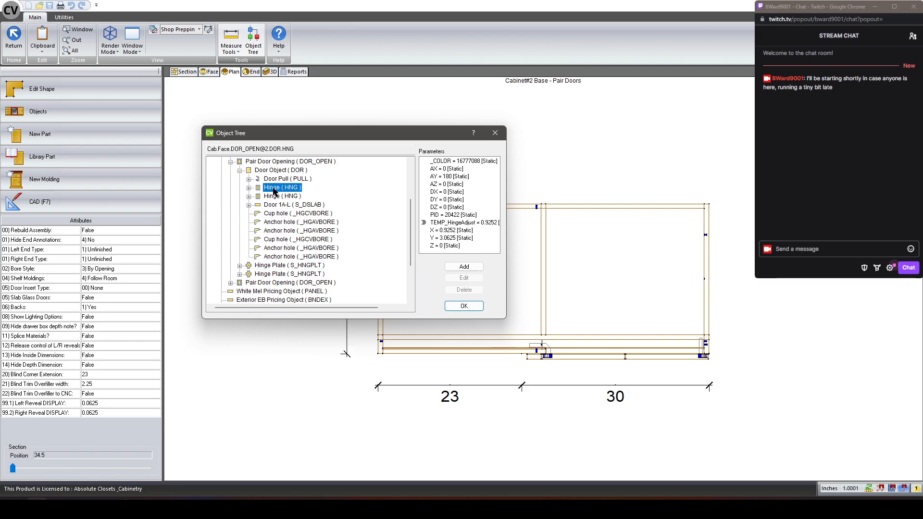
click(269, 267)
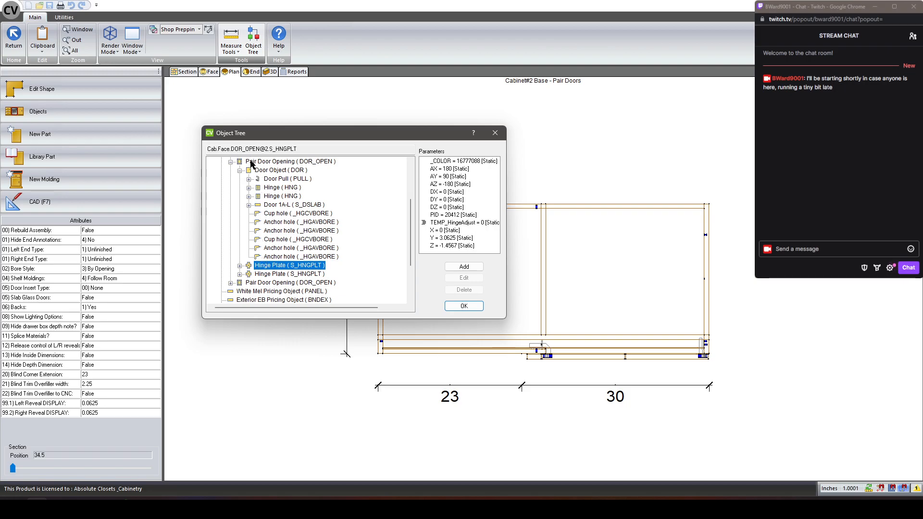
click(266, 171)
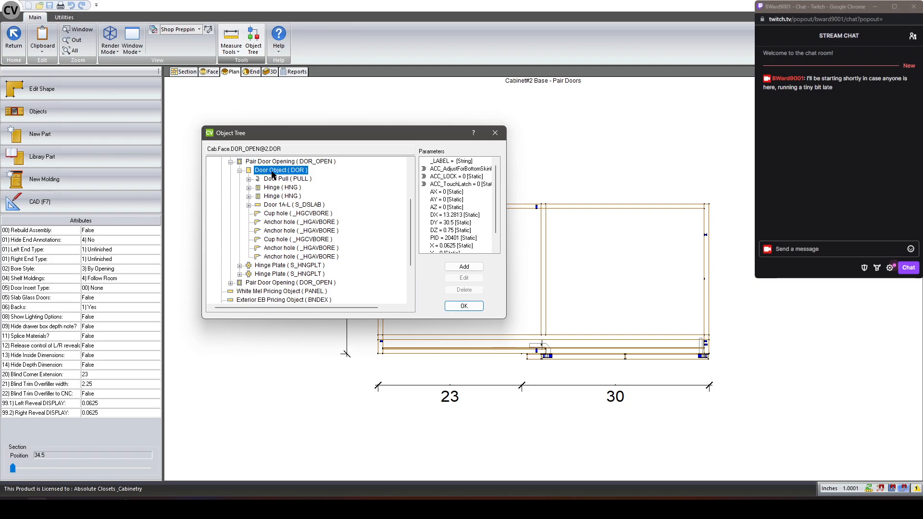
click(279, 188)
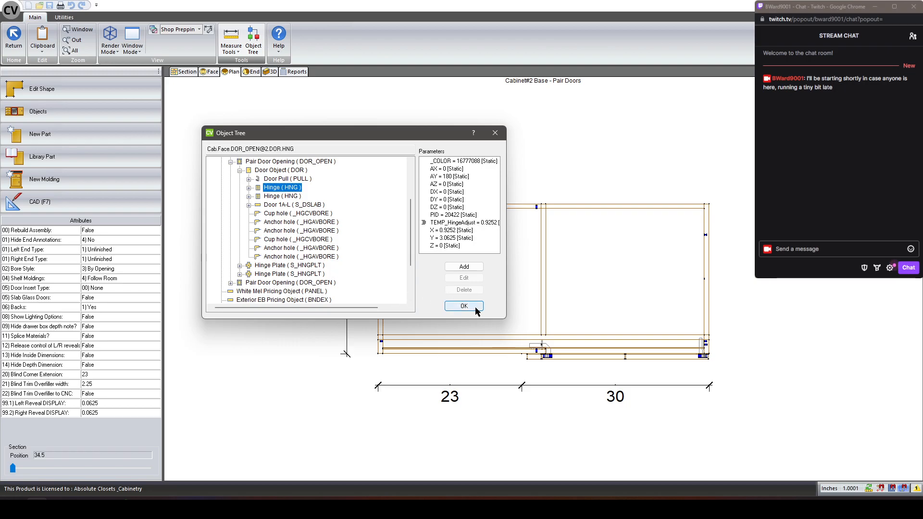
Capture a screenshot of the Object Tree dialog with Snipping Tool and move the capture out of the way
key(super+shift+s)
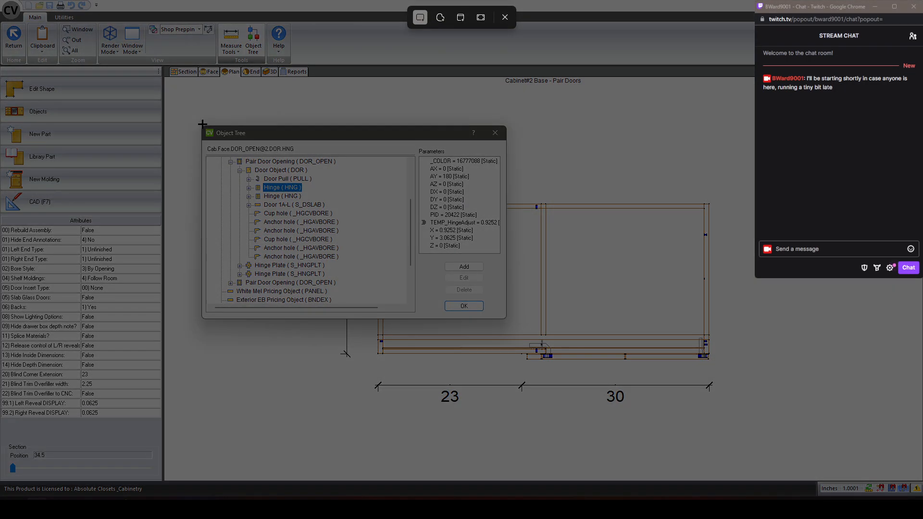
drag(202, 123, 507, 319)
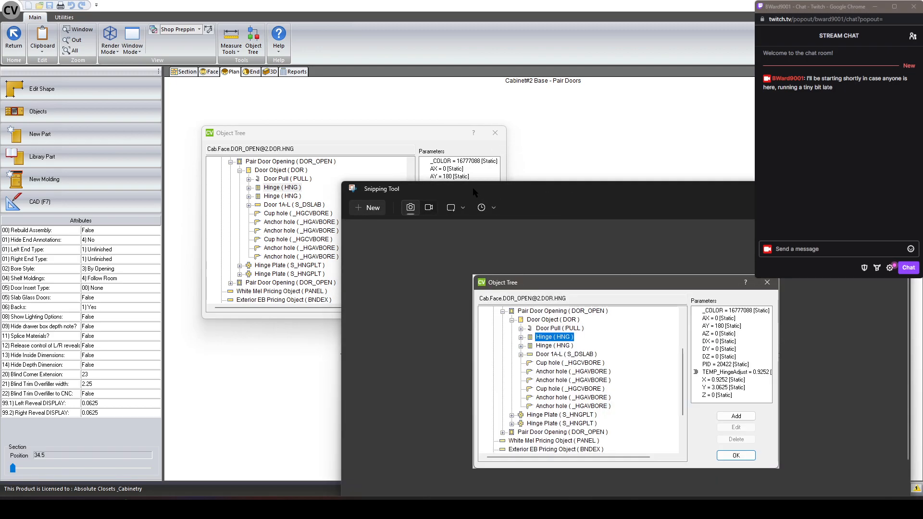
drag(472, 187, 922, 168)
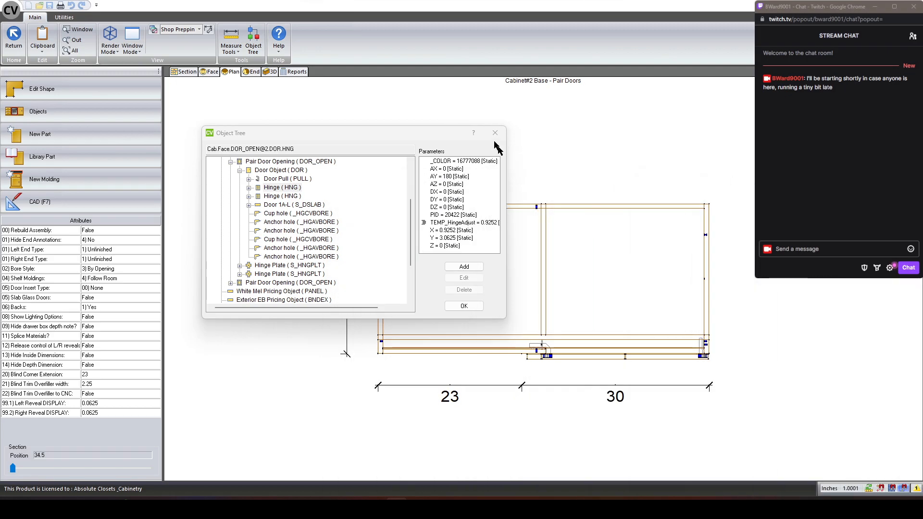
Close the object tree and open the code of the Blind Corner Cabinet Hinge Plates standard at the line below the S_HNGPLT condition
click(464, 306)
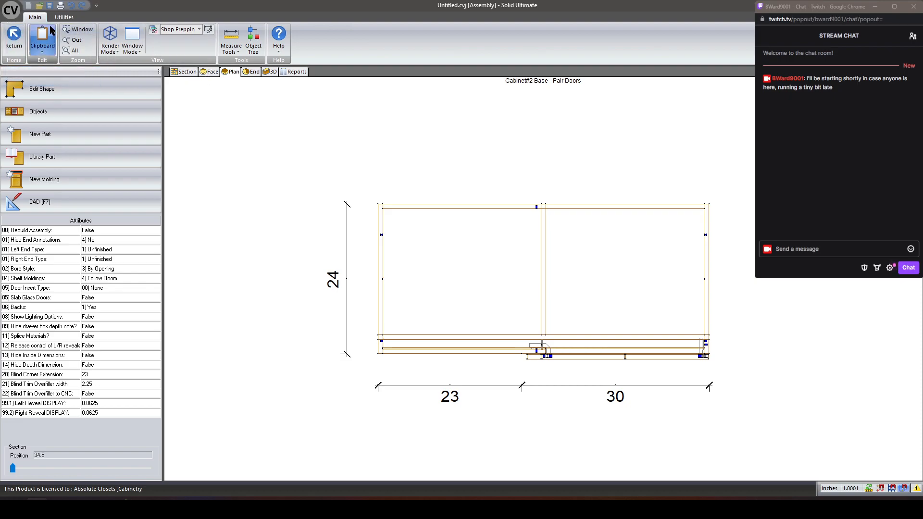
click(64, 18)
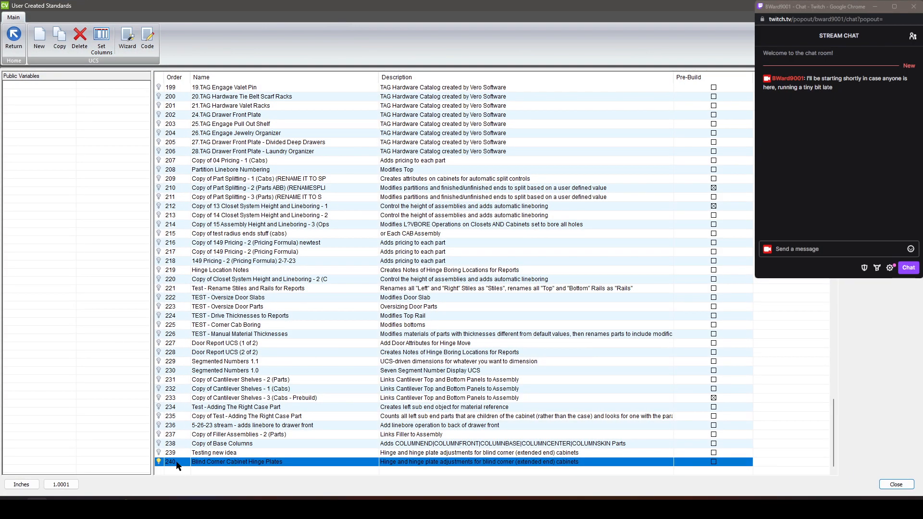
double_click(178, 465)
scroll(146, 305, down, 15)
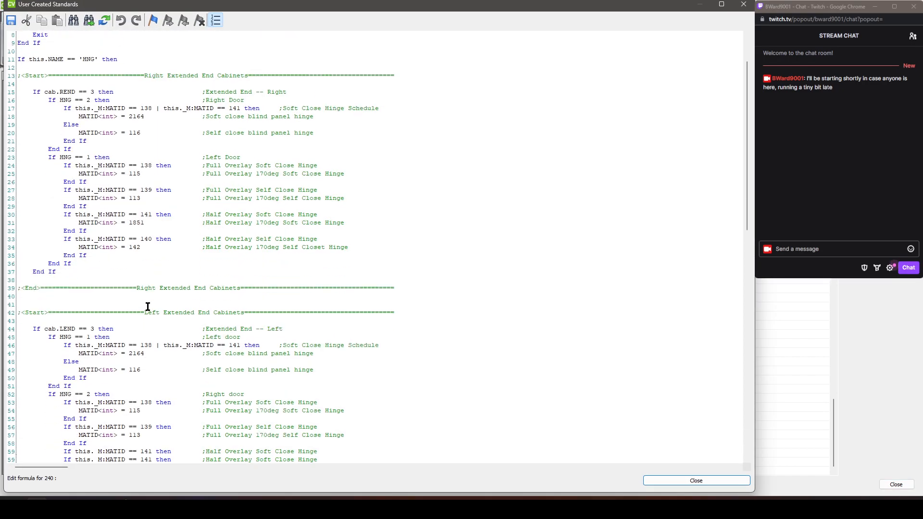
click(22, 215)
key(BackSpace)
click(187, 224)
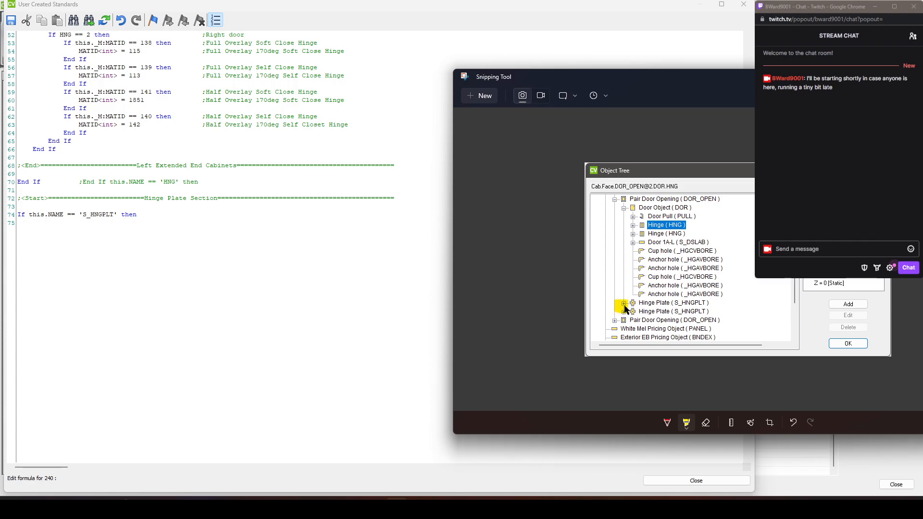
Draw a red pen path on the screenshot from the hinge plate up to Pair Door Opening and down to Door Object
click(669, 422)
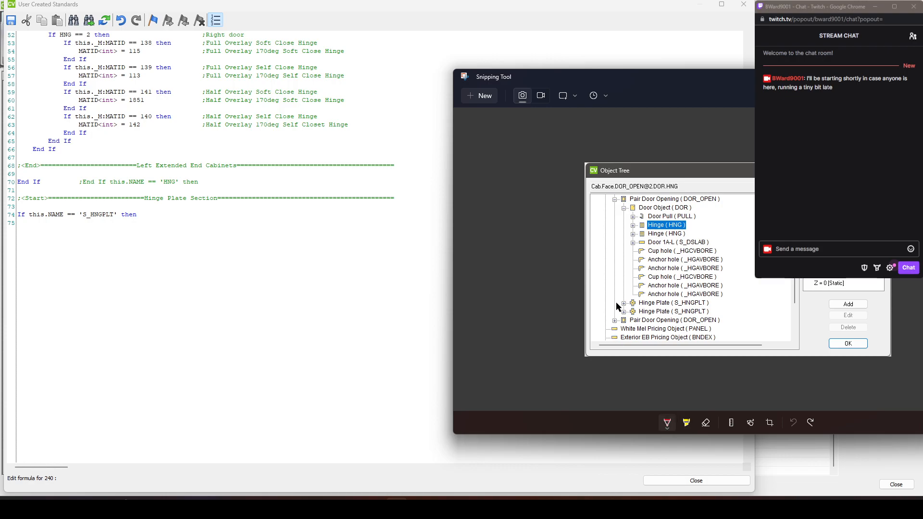
drag(615, 303, 617, 305)
drag(608, 304, 605, 202)
drag(609, 201, 607, 207)
Start an indented line below the S_HNGPLT condition with the reference ":.DOR.", following the path marked on the screenshot
click(141, 228)
key(Tab)
text(:)
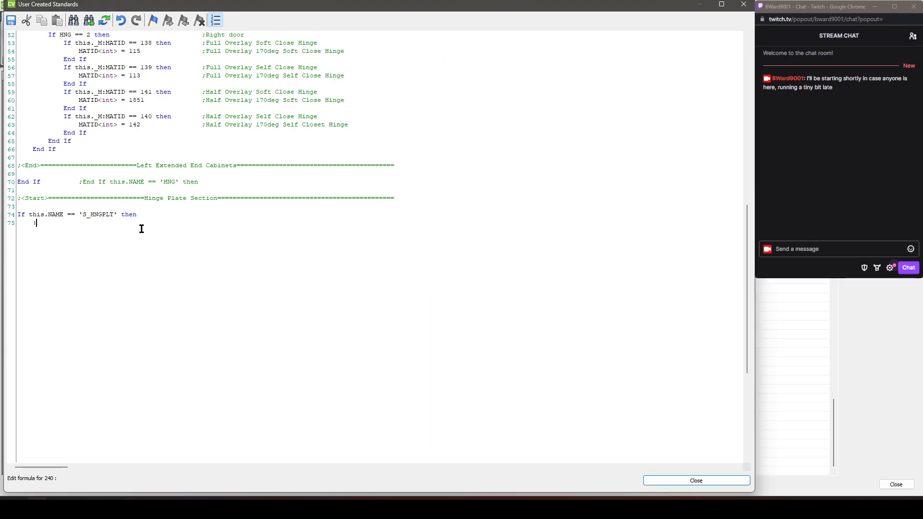
click(142, 214)
key(alt+Tab)
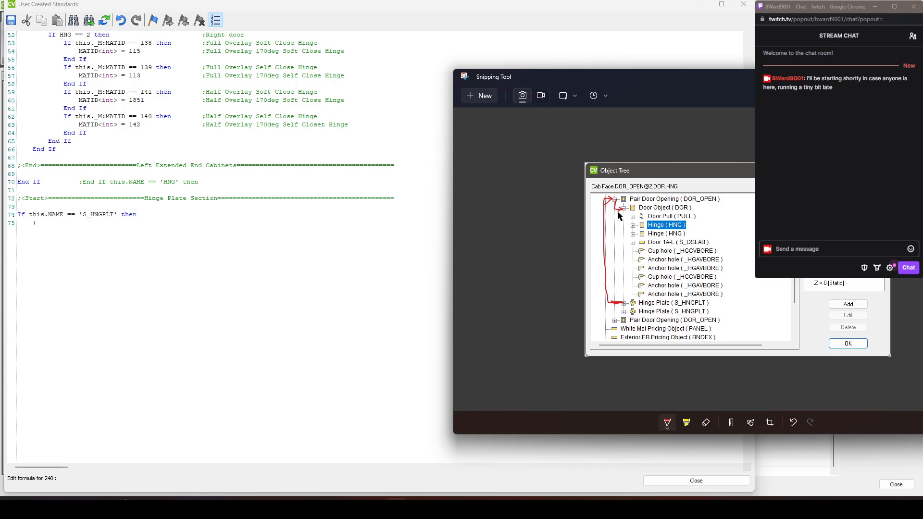
click(105, 228)
text(.)
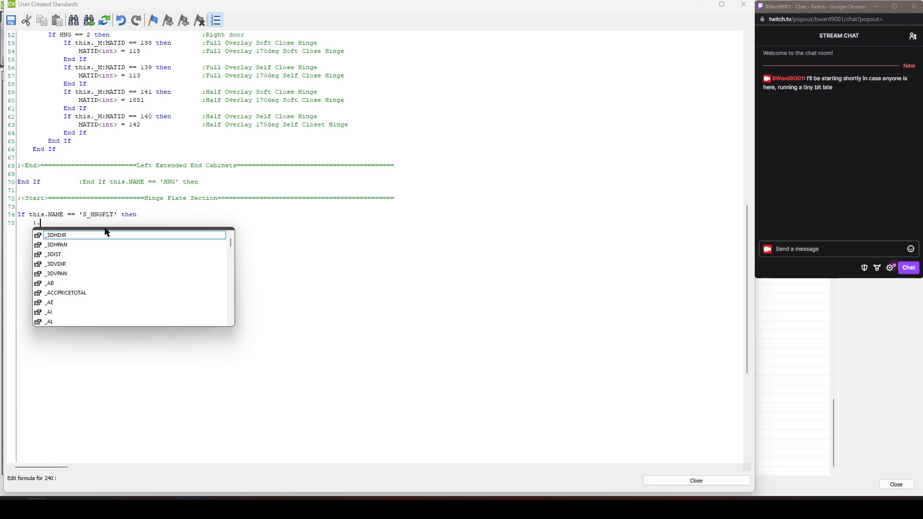
key(alt+Tab)
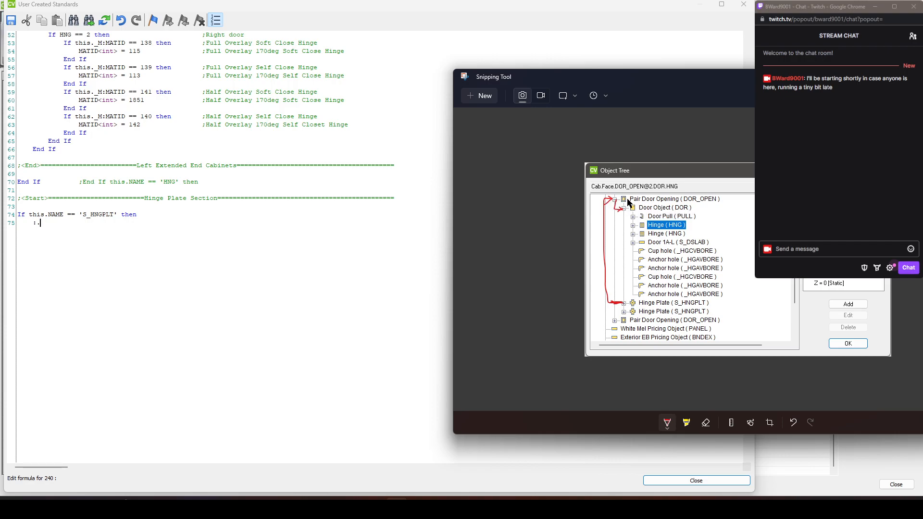
click(123, 227)
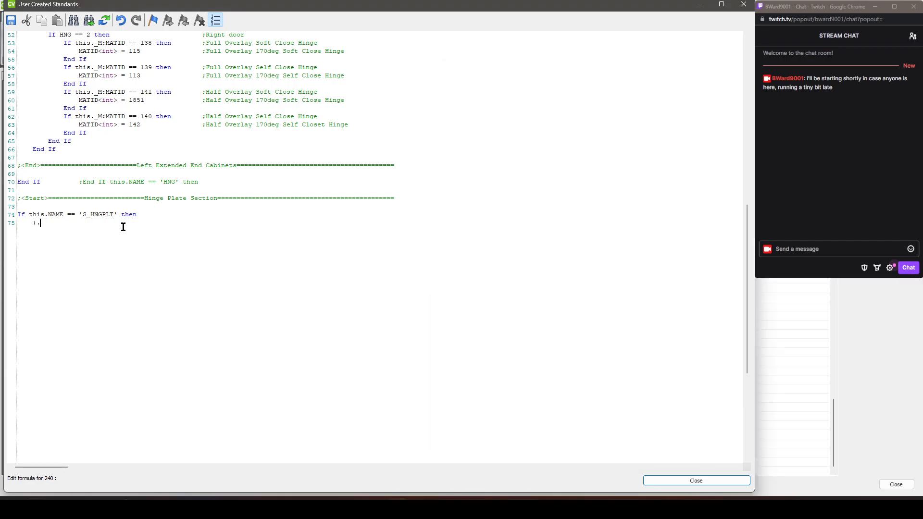
text(DOR.)
Mark the path from door object to hinge on the screenshot and extend the reference with "HNG._M:MATID<int> =="
key(alt+Tab)
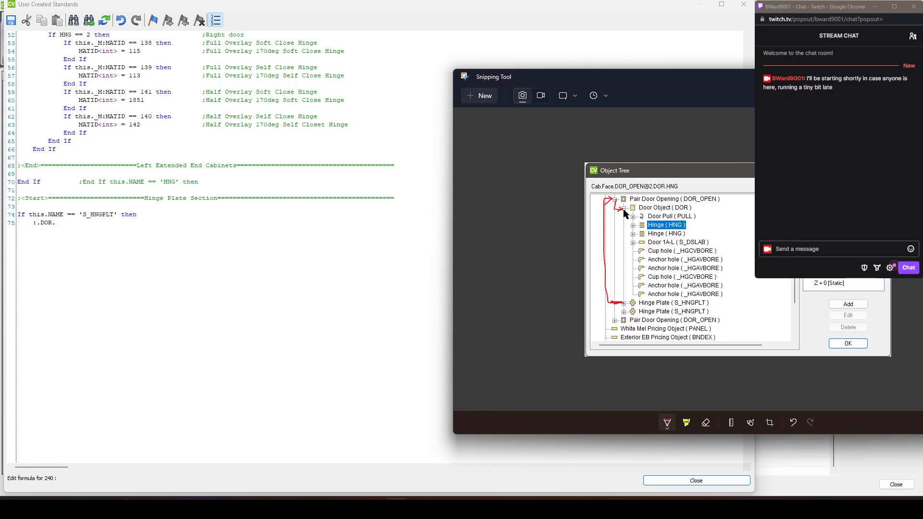
mouse_move(623, 221)
mouse_down()
mouse_move(631, 225)
mouse_move(623, 232)
mouse_up()
click(55, 223)
text(HNG)
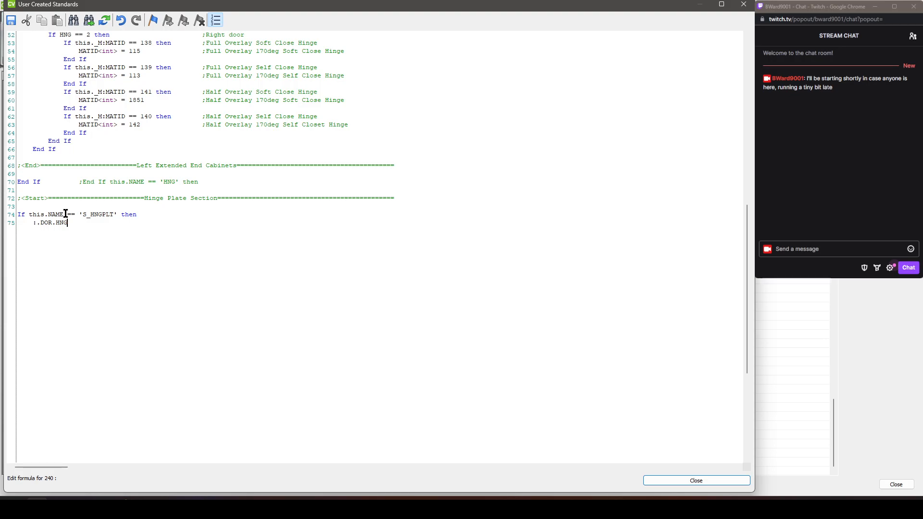
text(.)
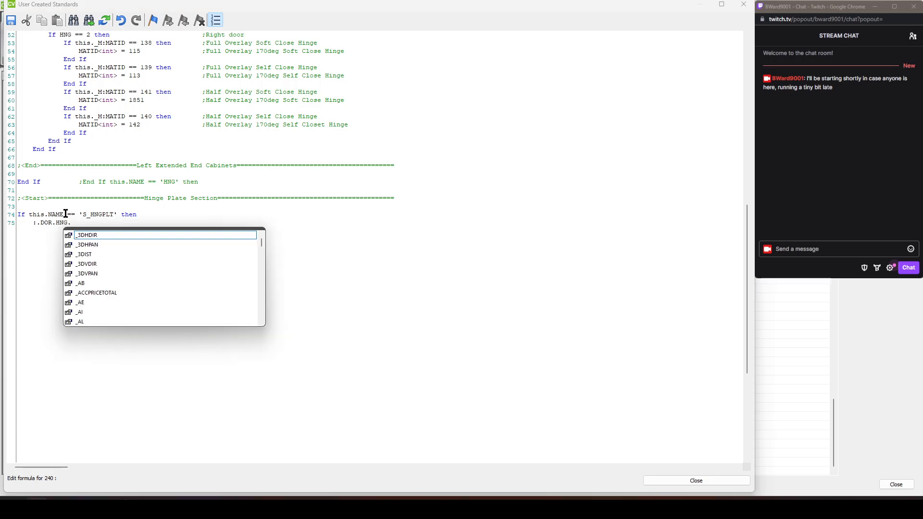
text(_M:)
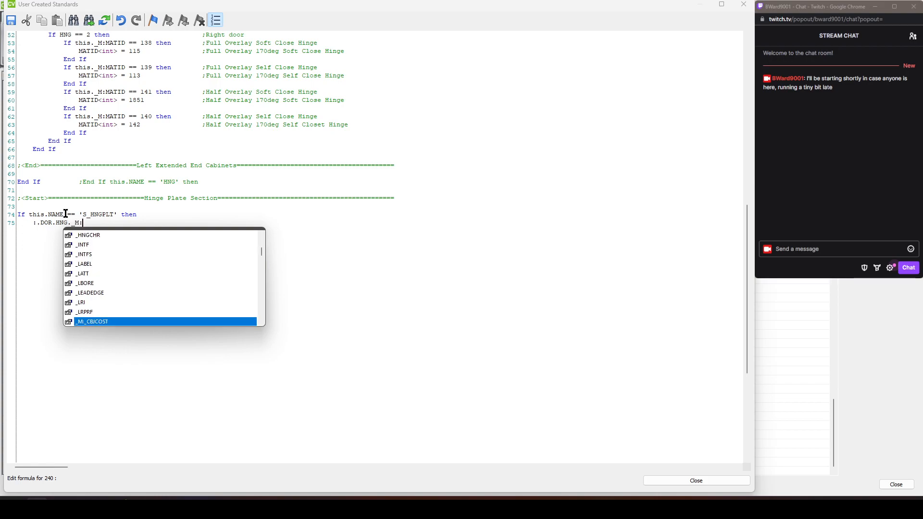
key(Return)
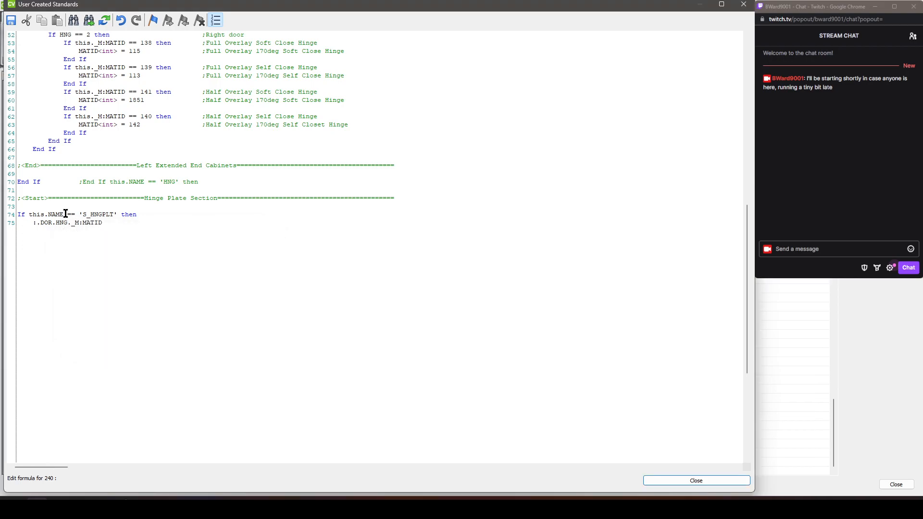
text(<int> ==)
Look up the soft close blind panel hinge ID and complete the line as "If :.DOR.HNG._M:MATID<int> == 2164"
scroll(299, 296, up, 15)
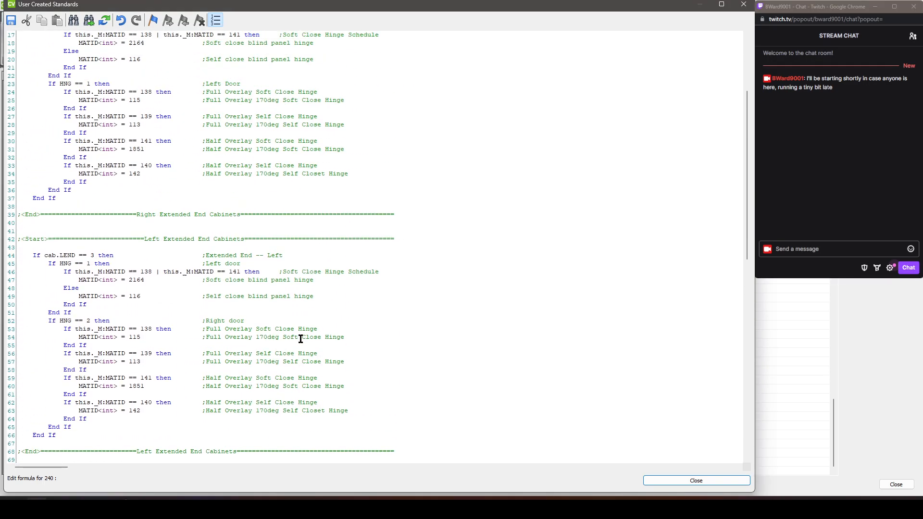
drag(145, 174, 129, 190)
scroll(130, 190, down, 11)
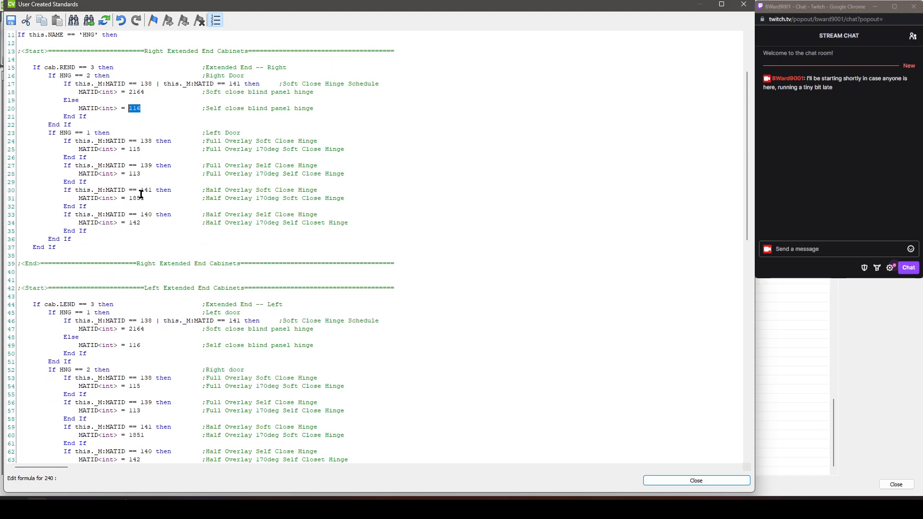
click(169, 363)
text(2164 |)
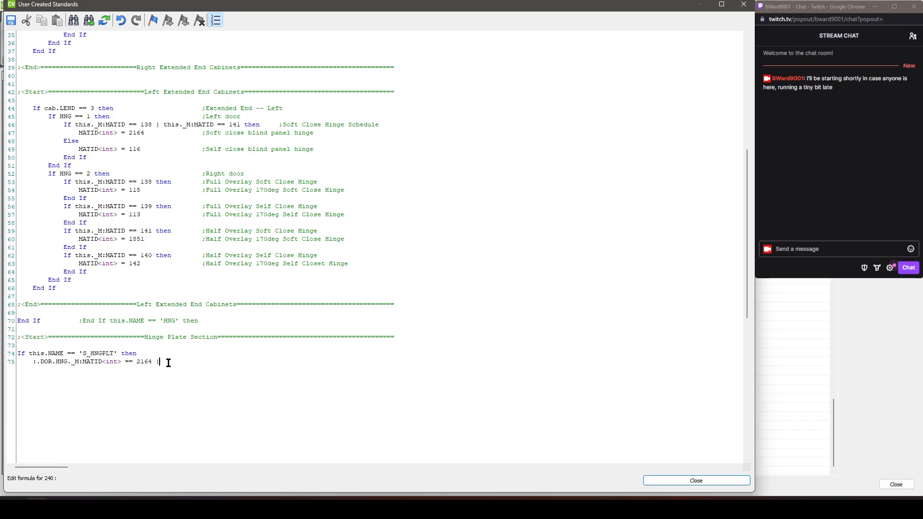
key(BackSpace)
text(If)
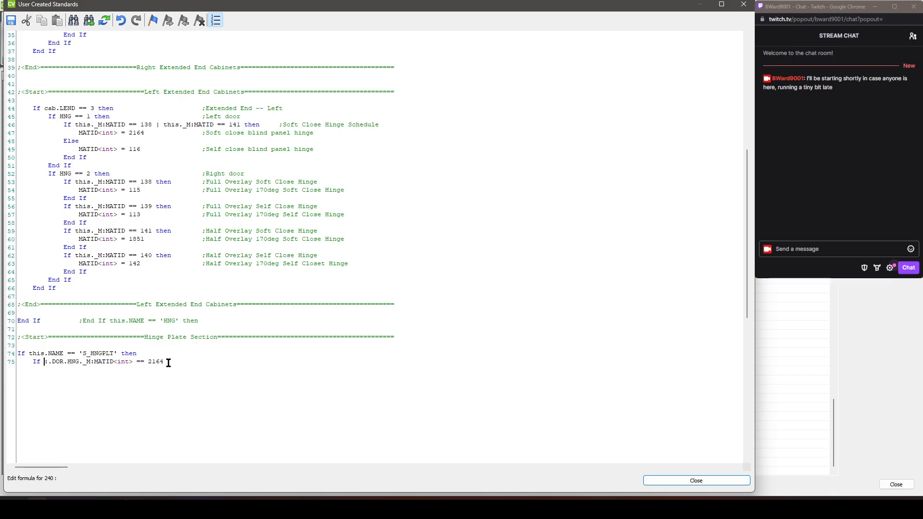
key(Right)
Append an or operator (|) after 2164 in the hinge material condition
drag(48, 362, 123, 366)
key(shift+End)
click(66, 362)
click(83, 376)
click(170, 363)
text(|)
Copy the reference ":.DOR.HNG._M:MATID<int> ==" from the hinge material condition to after its or operator
key(shift+Home)
key(shift+Up)
key(shift+Right)
key(shift+Down)
key(shift+Right)
key(shift+Right)
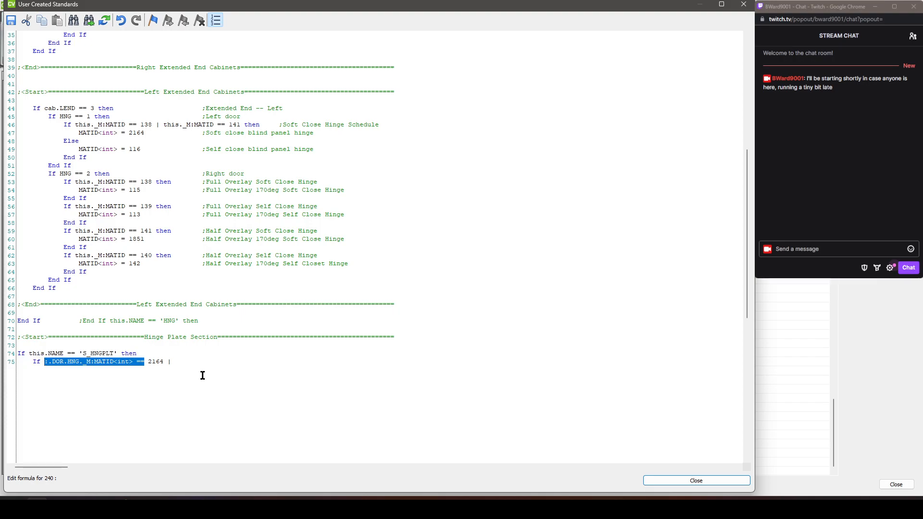
key(ctrl+c)
key(End)
key(ctrl+v)
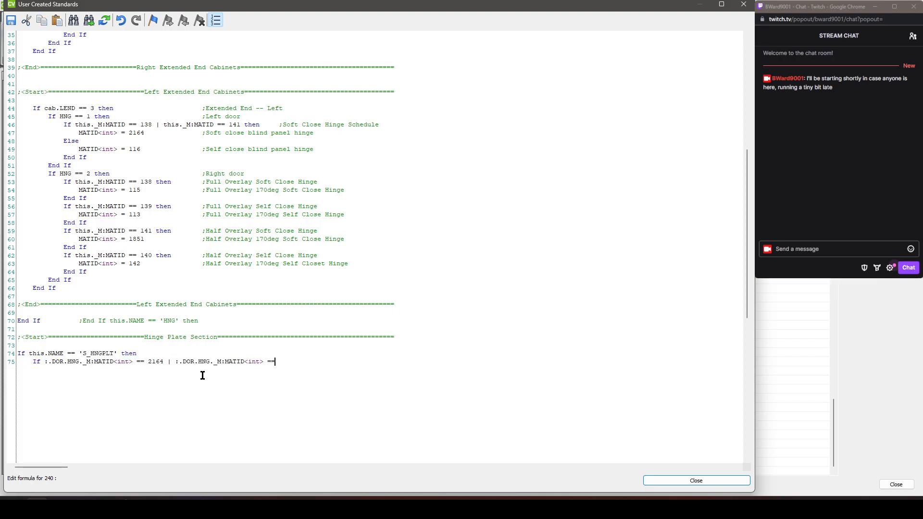
Look up the self close blind panel hinge ID, finish the condition with "116 then" and comment ";Hinge has been changed from whatever it was to a blind corner hinge"
scroll(202, 375, up, 11)
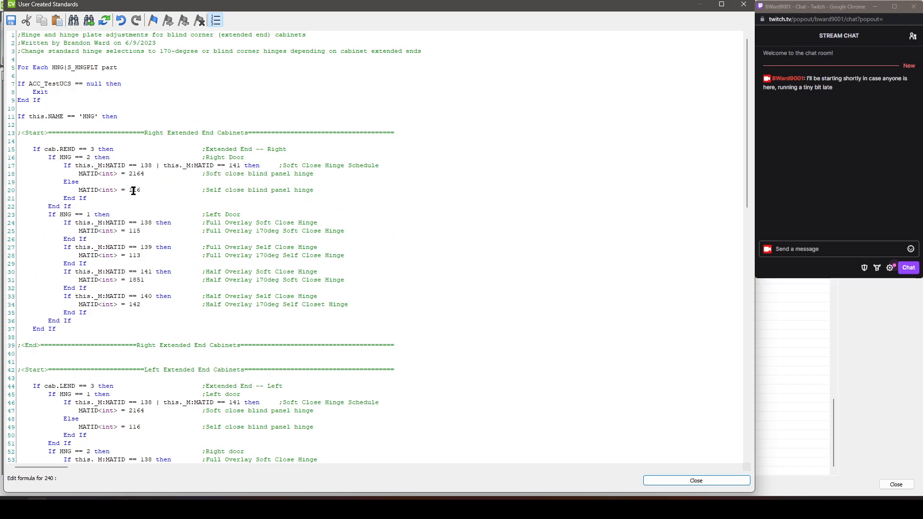
scroll(240, 196, down, 12)
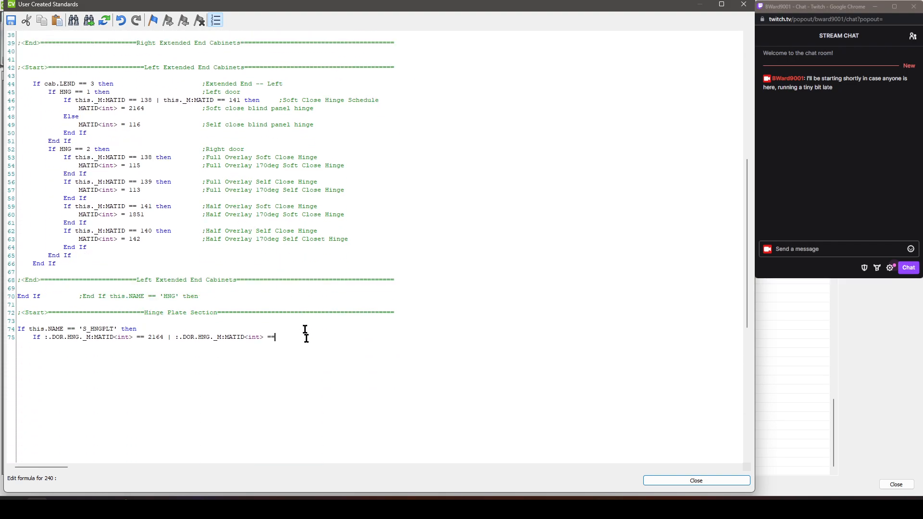
text(116 then)
scroll(311, 350, up, 12)
scroll(195, 237, down, 12)
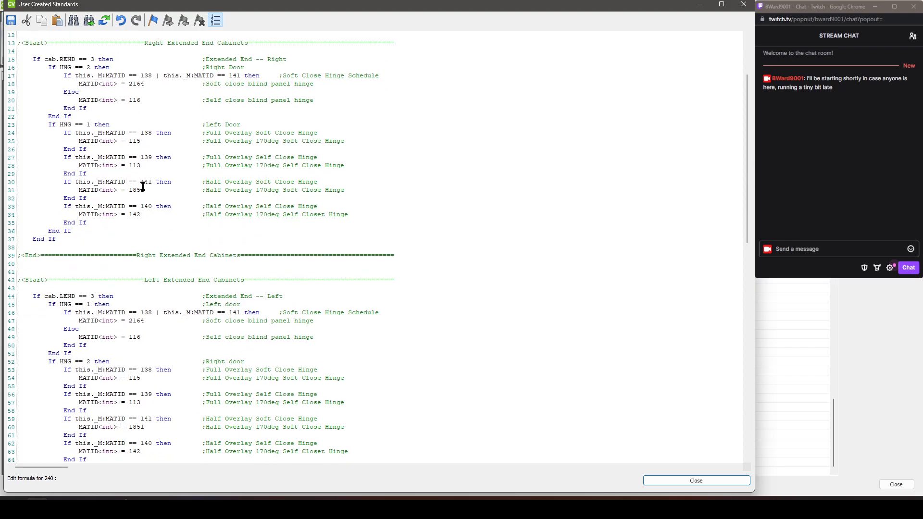
scroll(240, 240, down, 1)
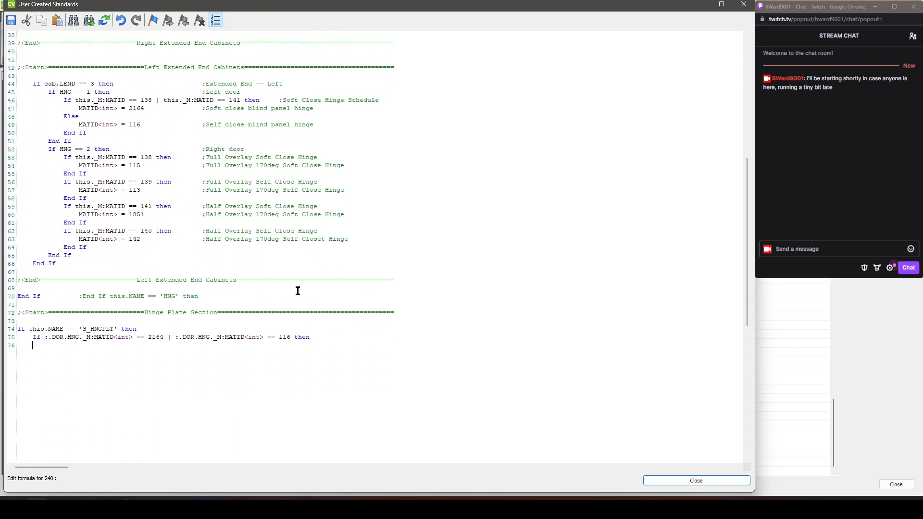
text(;Hinge has been changed from whatever it was to a blind corner hinge)
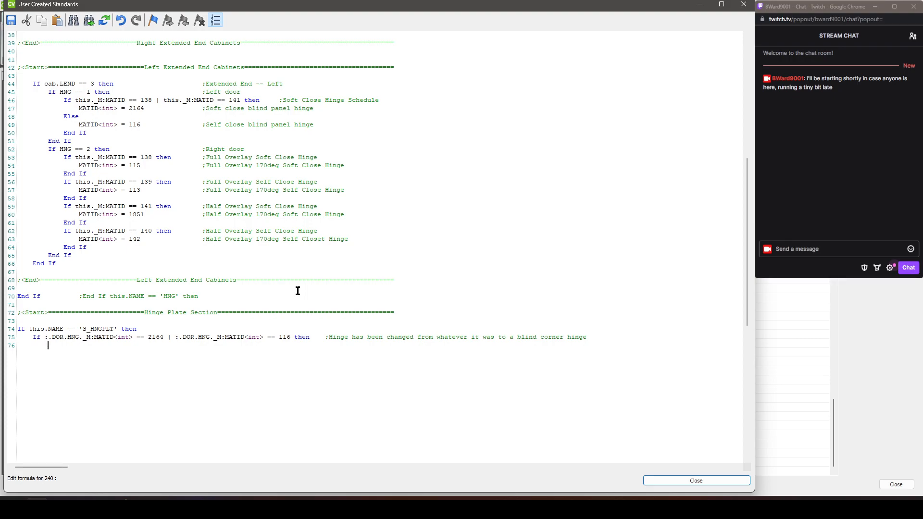
Set "QTY<int> = 0" inside the hinge material condition, close both conditions with End If, and add an Exit line
text(QTY<int> = 0)
click(133, 352)
key(Return)
text(End If)
key(Return)
text(End If)
text(Exit)
Close the formula and the User Created Standards list to return to the cabinet assembly
click(718, 481)
click(371, 272)
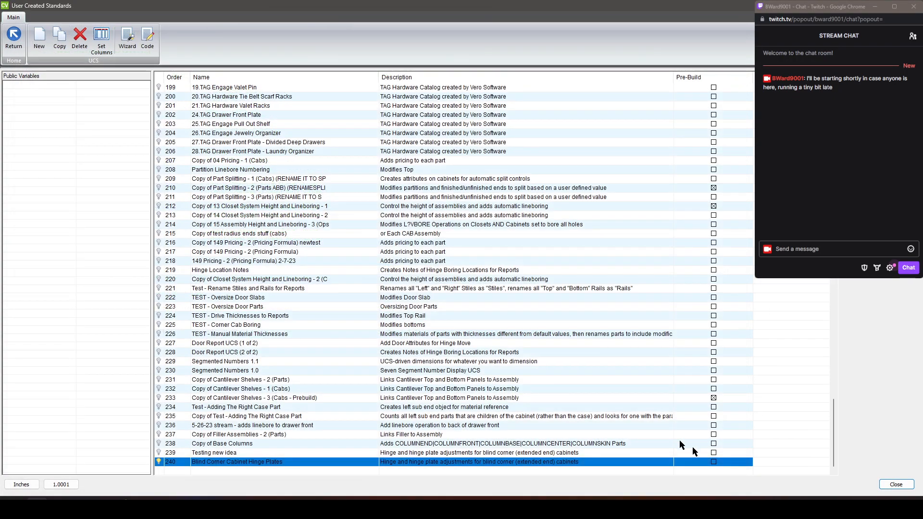
click(896, 485)
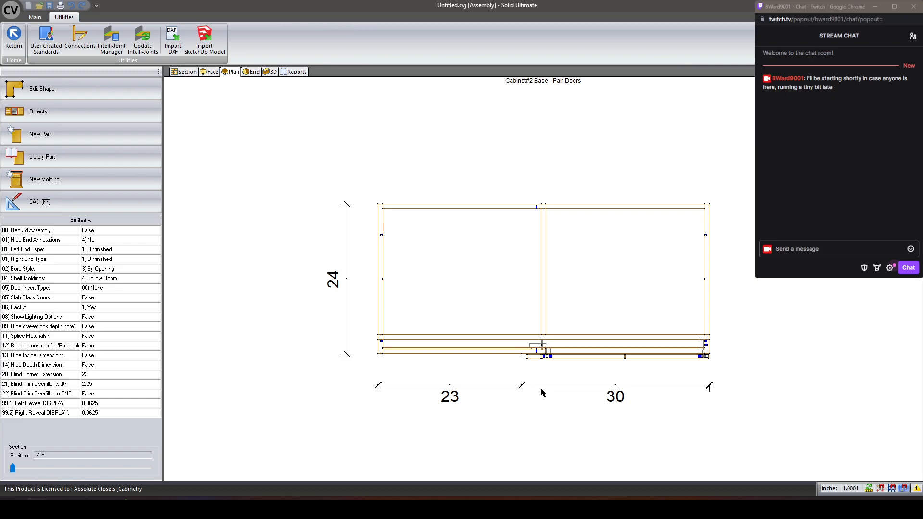
Select the S_HNGPLT hinge plate at the blind corner hinge in plan view and compare it with the opposite door's hinge plate
scroll(541, 370, up, 8)
scroll(550, 336, down, 2)
scroll(519, 236, up, 1)
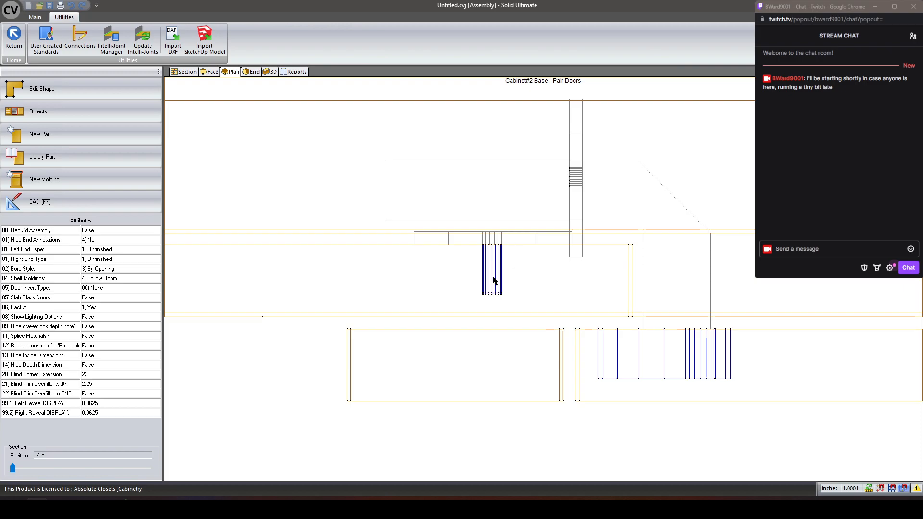
scroll(466, 299, down, 3)
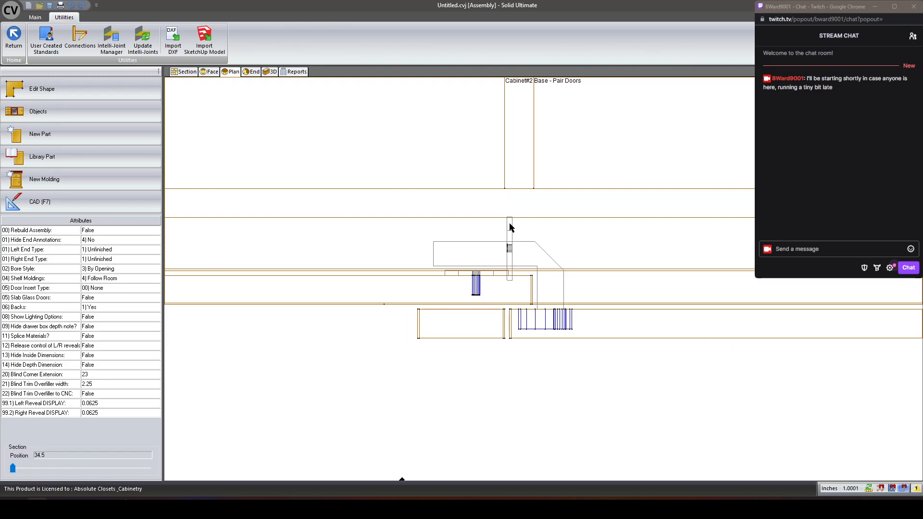
click(510, 241)
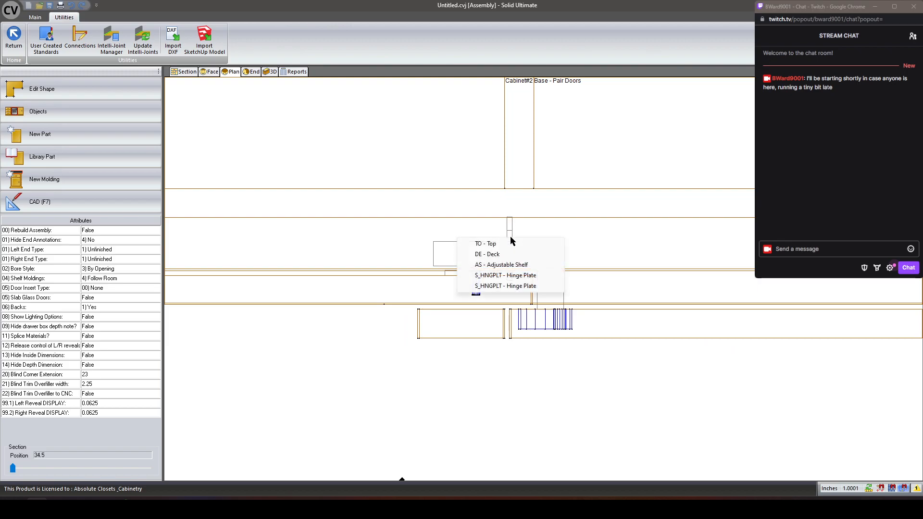
click(511, 276)
scroll(395, 246, down, 7)
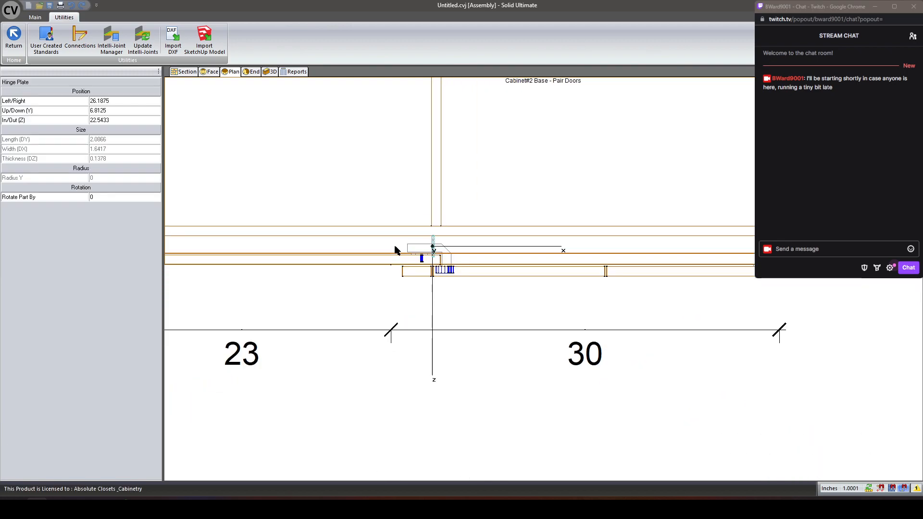
scroll(712, 248, up, 5)
scroll(731, 263, down, 3)
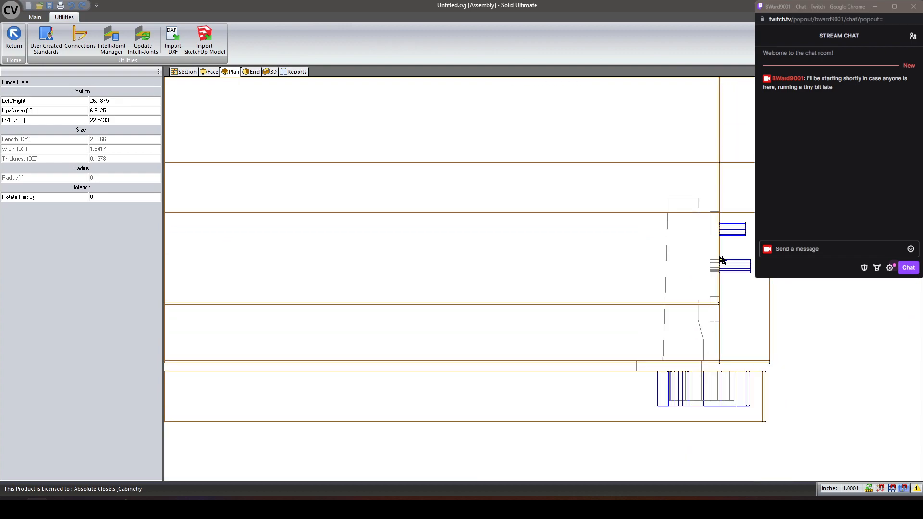
scroll(730, 263, down, 2)
scroll(447, 260, up, 8)
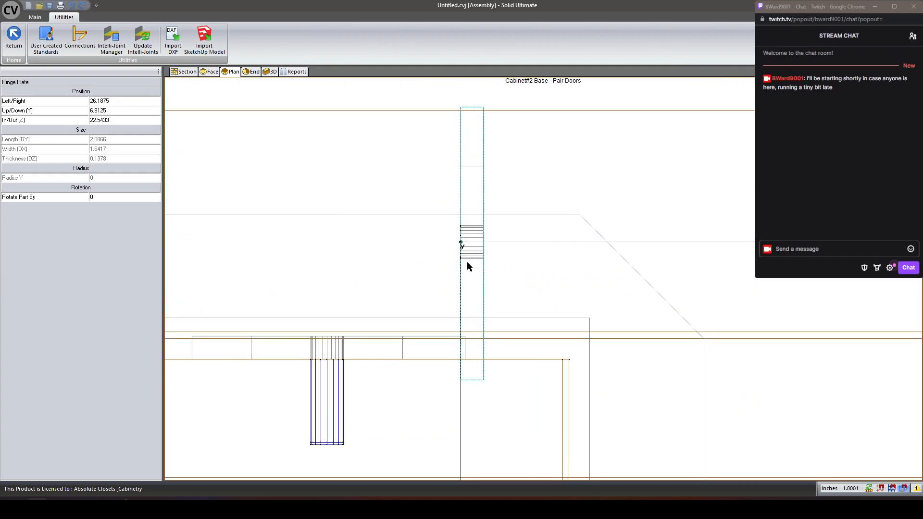
scroll(468, 261, down, 1)
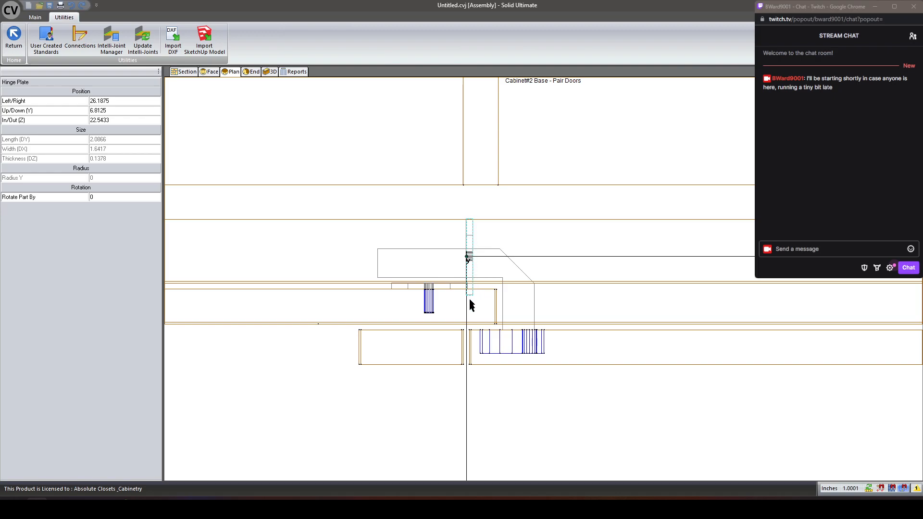
Reopen the formula of Blind Corner Cabinet Hinge Plates (240) and remove the Exit line above the S_HNGPLT condition
click(406, 430)
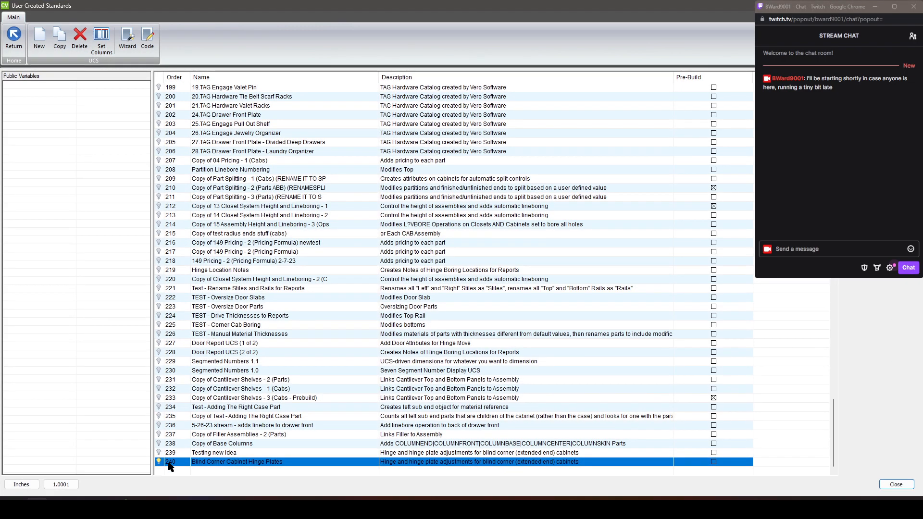
double_click(177, 462)
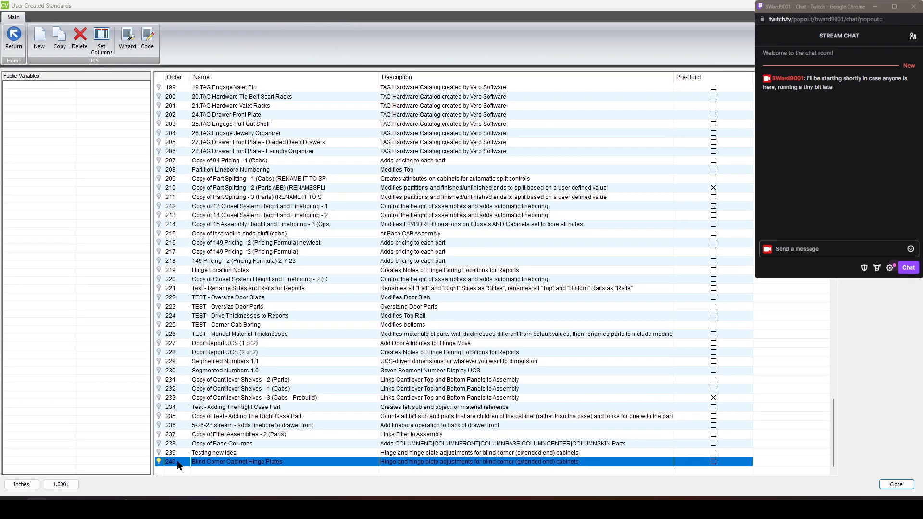
scroll(109, 233, down, 17)
click(42, 214)
key(BackSpace)
key(BackSpace)
key(BackSpace)
key(BackSpace)
key(BackSpace)
key(Return)
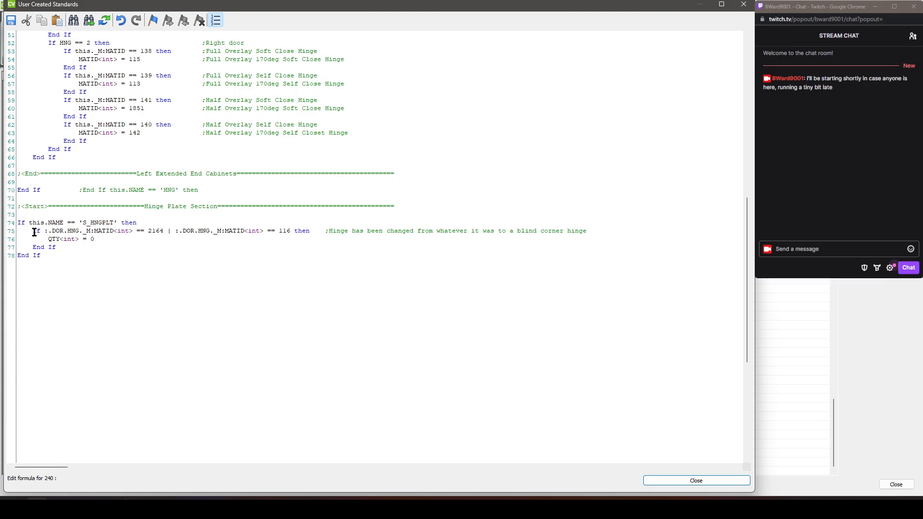
Check the hinge material IDs 2164 and 116 and the QTY line, and close the formula and standards list to rebuild the assembly
drag(34, 231, 272, 232)
click(115, 231)
drag(148, 231, 164, 231)
drag(278, 231, 291, 231)
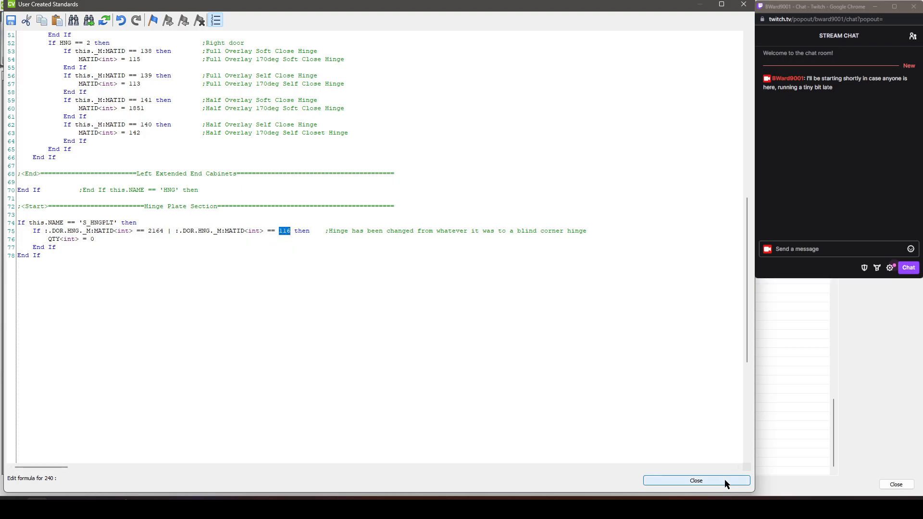
click(100, 239)
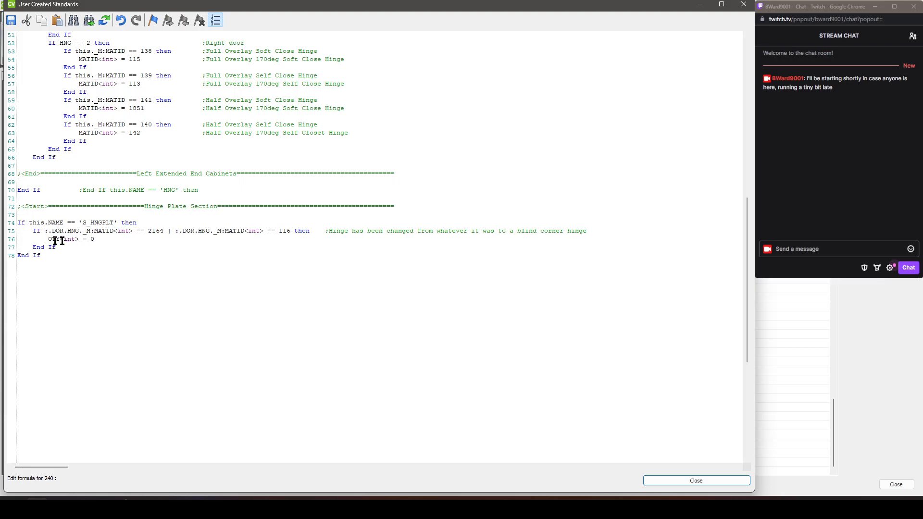
click(695, 480)
click(372, 269)
click(896, 484)
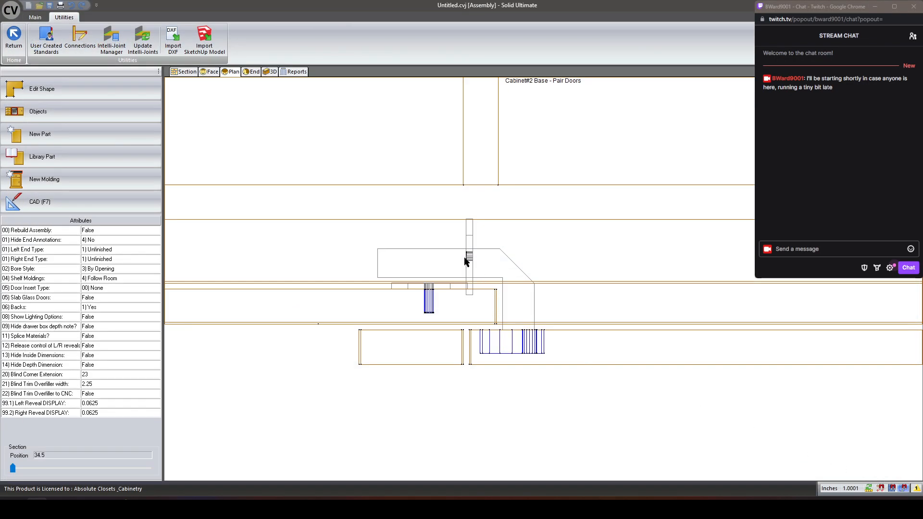
Inspect the blind corner hinge in plan view for its hinge plate and select the opposite door's S_HNGPLT plate to check it
scroll(464, 267, down, 3)
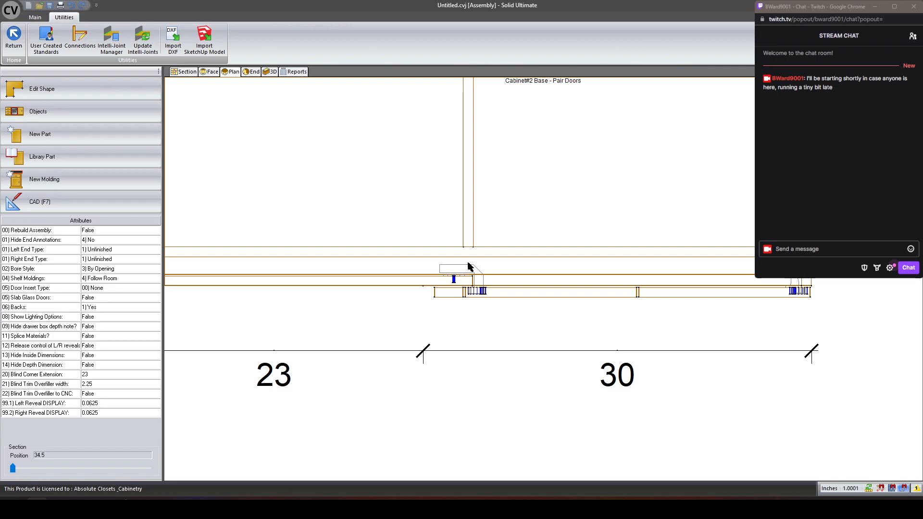
scroll(664, 248, up, 3)
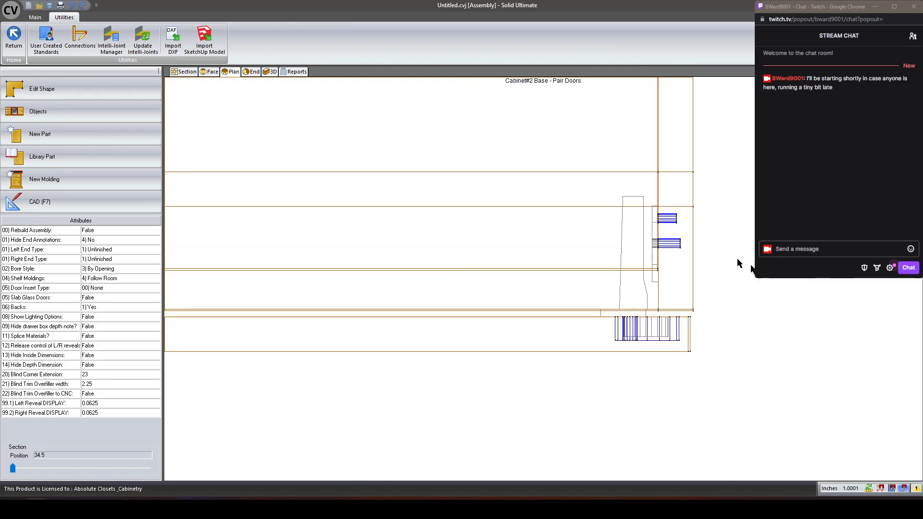
click(659, 248)
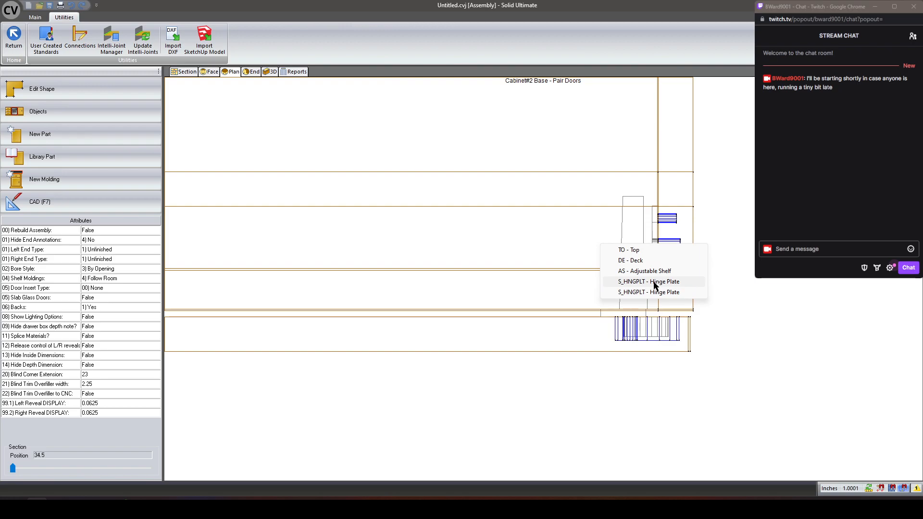
click(660, 277)
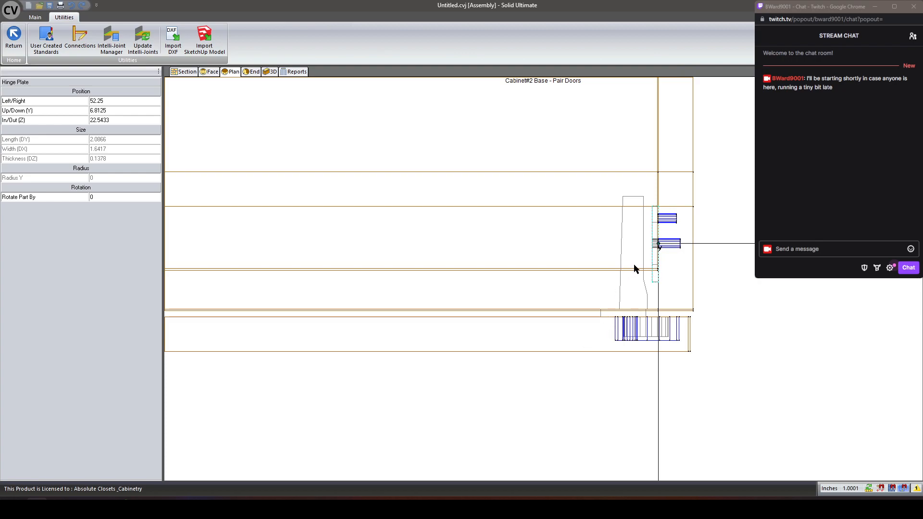
scroll(787, 230, down, 7)
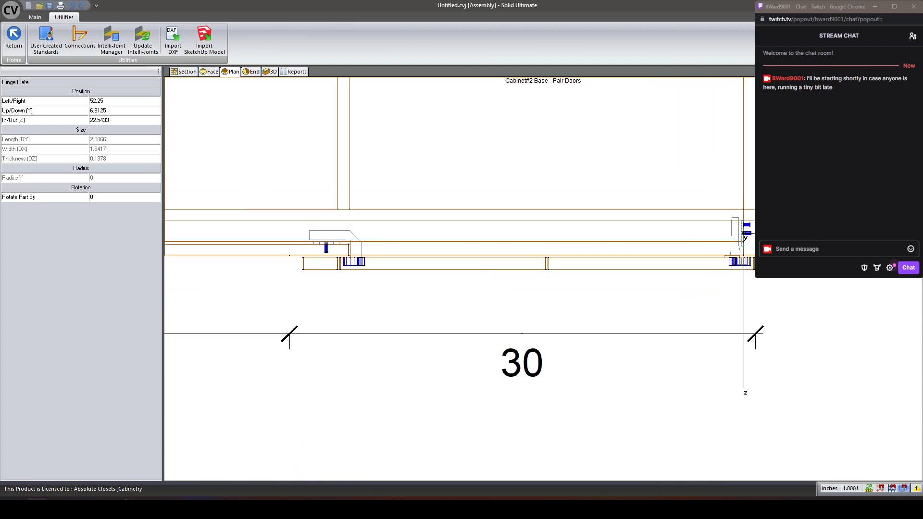
click(740, 313)
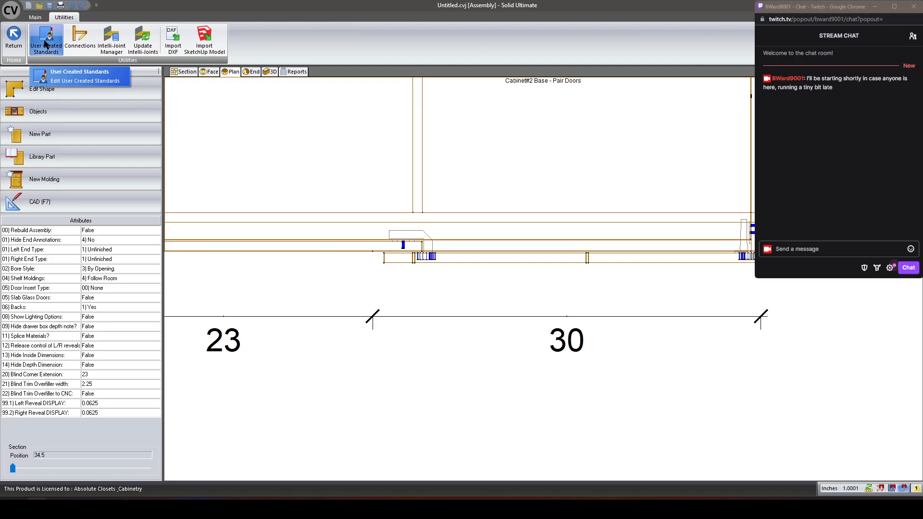
Reopen the formula of Blind Corner Cabinet Hinge Plates (240) and review it down to the hinge plate section
click(46, 43)
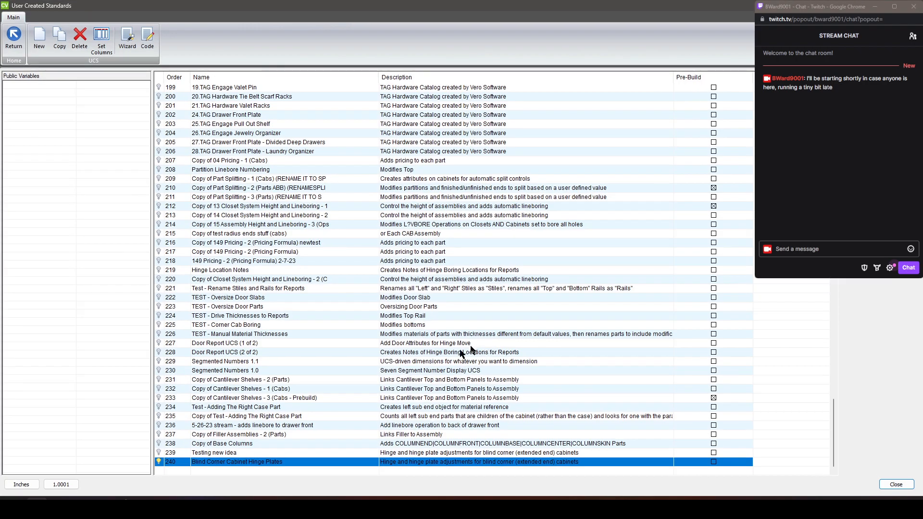
double_click(186, 462)
scroll(136, 128, down, 15)
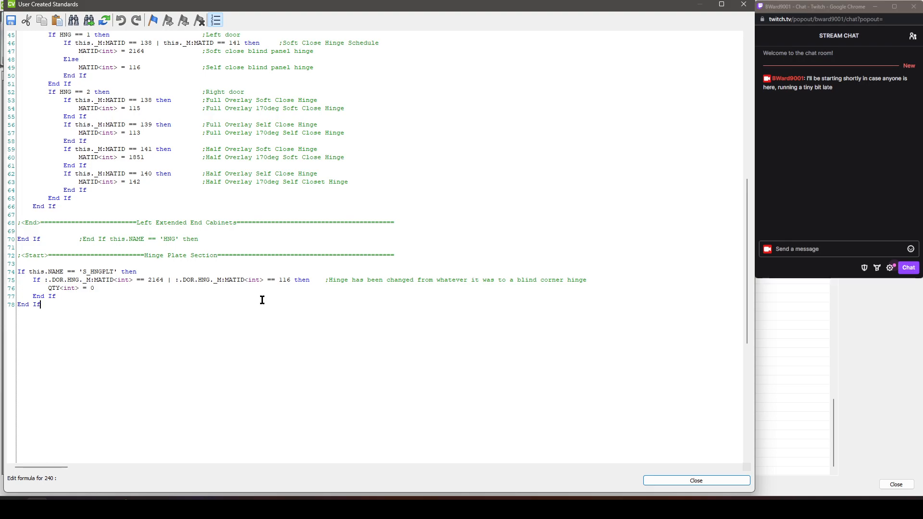
scroll(108, 333, up, 5)
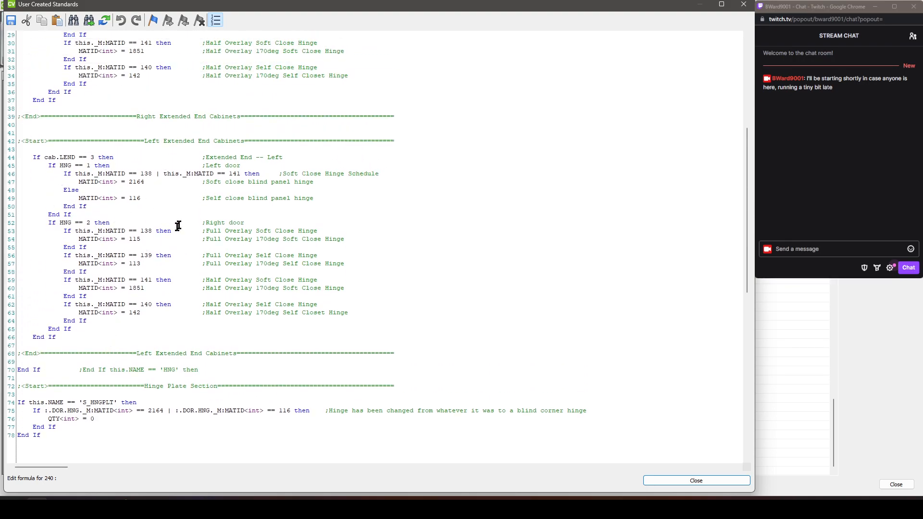
scroll(178, 231, up, 2)
scroll(168, 317, down, 4)
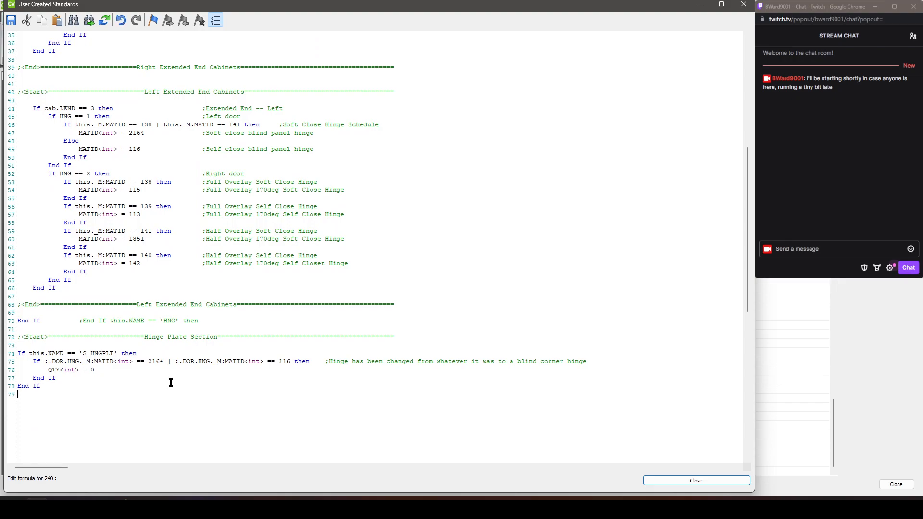
Copy the Hinge Plate Section header below the last End If and turn it into the section's ";<End>" divider
key(Return)
key(shift+End)
key(ctrl+c)
key(Down)
key(Down)
key(ctrl+v)
key(Delete)
key(Delete)
key(Delete)
key(Delete)
key(Delete)
text(End>)
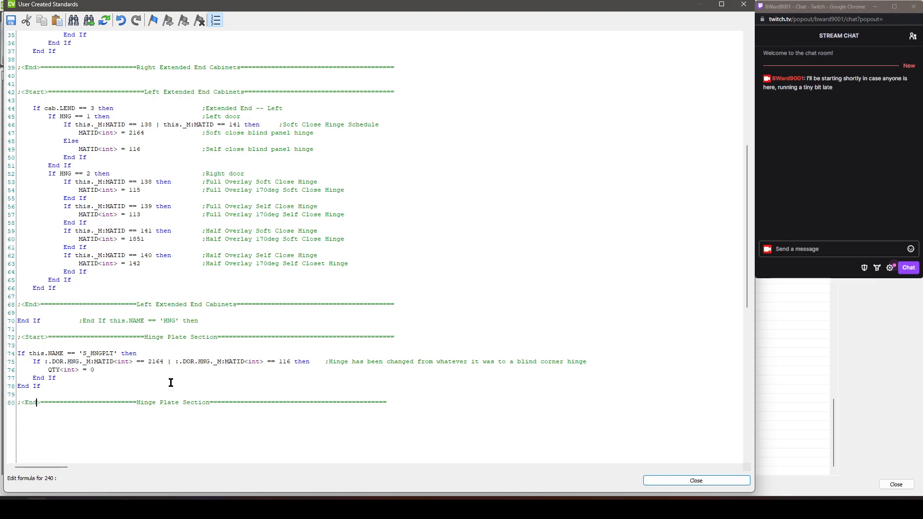
text(==)
Paste another ";<Start>" header below the end divider and retitle it "Hinge Plate Addition"
key(Return)
key(Return)
key(ctrl+v)
click(218, 419)
key(BackSpace)
key(BackSpace)
key(BackSpace)
key(BackSpace)
key(BackSpace)
key(BackSpace)
key(BackSpace)
text(Addition)
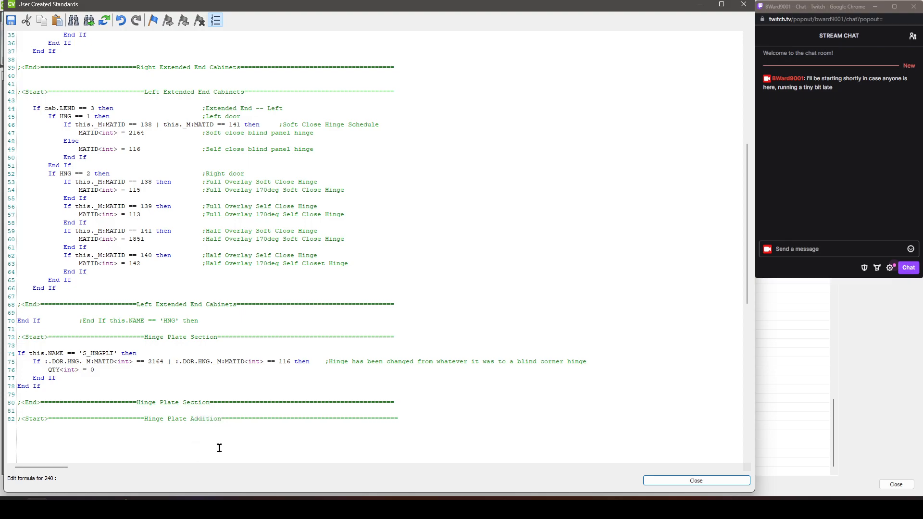
Retitle the first hinge plate section's start and end dividers "Hinge Plate Removal Section"
click(191, 338)
text(Removal)
click(184, 403)
text(Removal)
Append "Section" to the "Hinge Plate Addition" header title
key(Down)
key(Down)
key(Right)
key(Right)
text(Section)
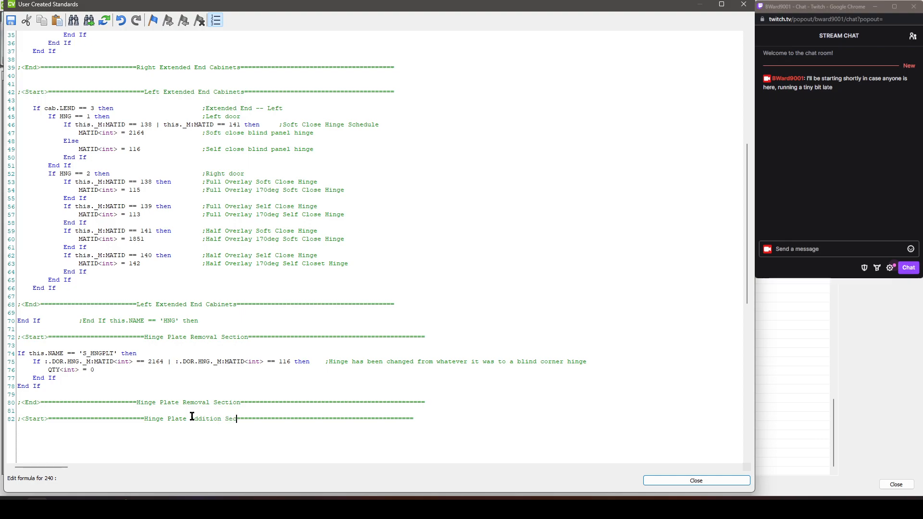
Finish the Hinge Plate Addition Section header and start the section with "If this.NAME == 'HNG' then"
key(Delete)
key(Return)
text(If this.NAME == 'HNG' then)
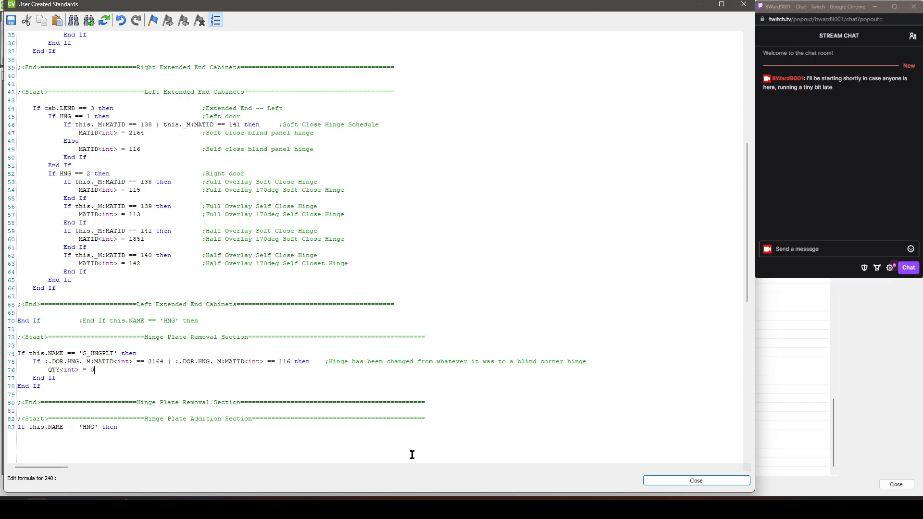
Add the indented condition "If this._M:MATID != 116 & this._M:MATID != 2164 then" inside the new HNG block
key(Down)
key(Return)
key(Tab)
text(If this._M:)
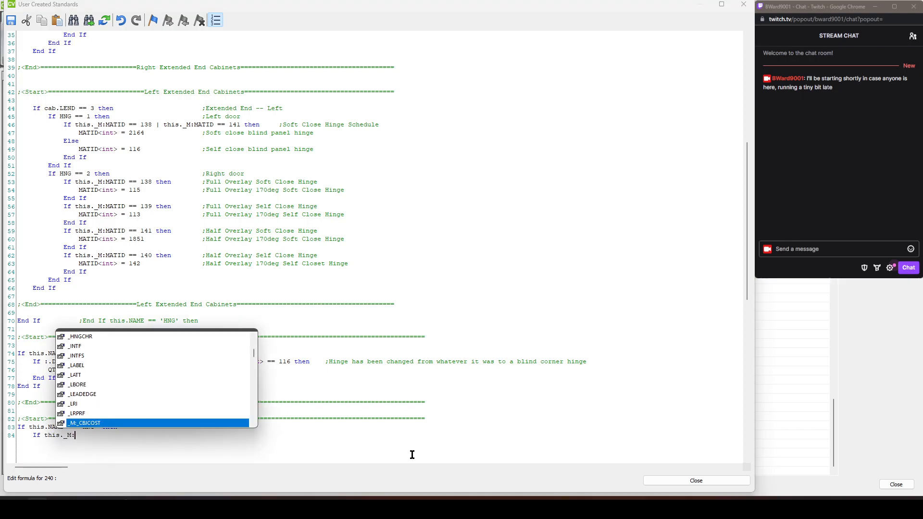
text(MATID)
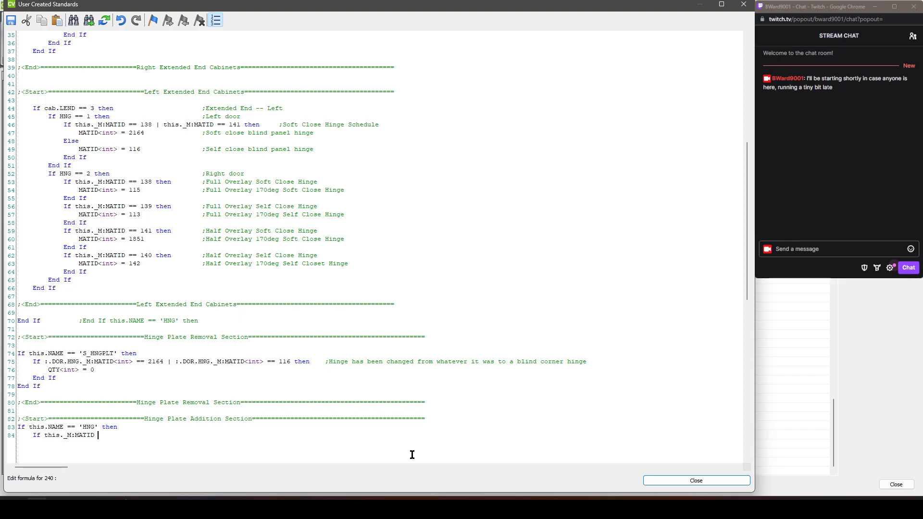
key(Up)
key(Up)
key(Up)
key(Up)
key(Up)
key(Up)
key(Up)
click(172, 439)
text(!= 116 & this._M:)
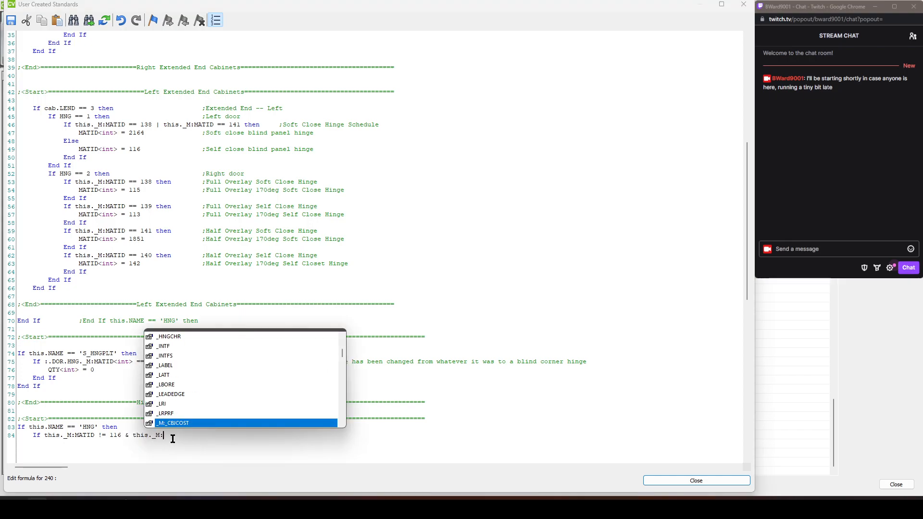
text(MATID !=)
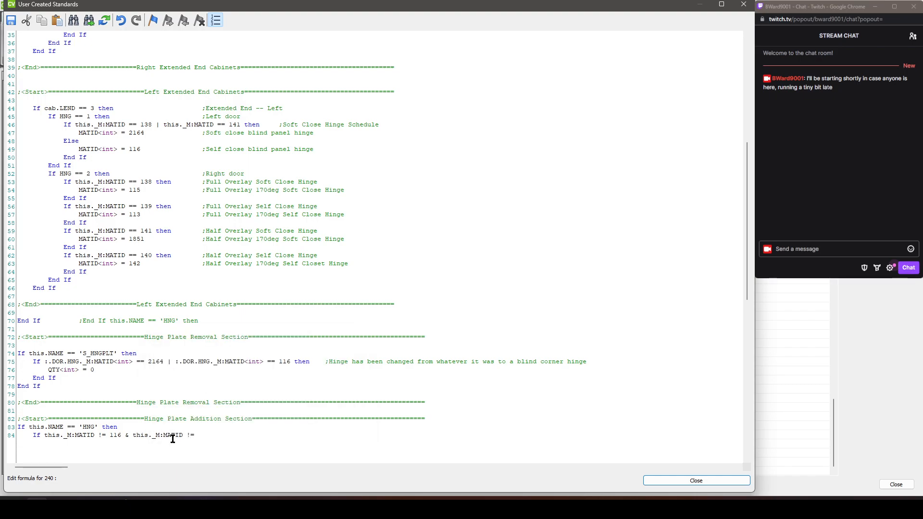
text( 2164 then)
Comment the material condition ";Hinge is not a blind panel hinge material" and complete it with Exit and End If
key(Return)
text(;Hinge is not a blind panel hinge)
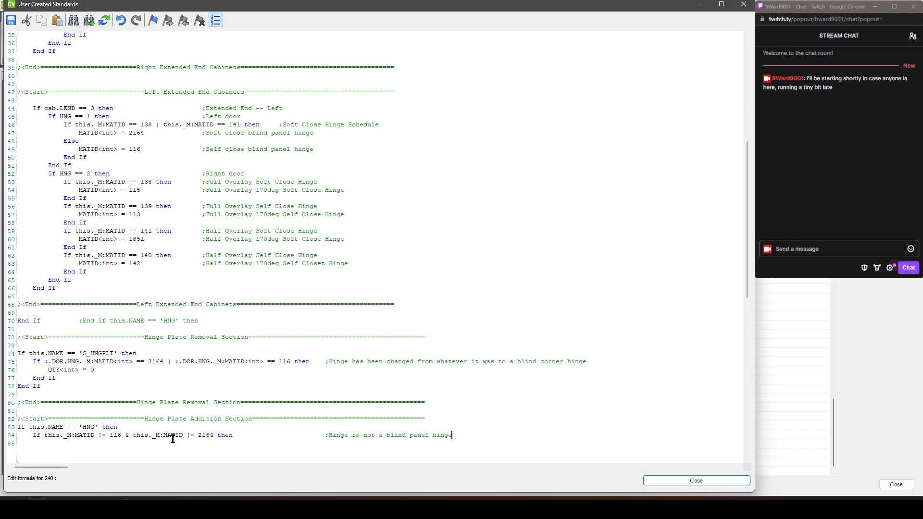
text( material         )
text(Exit)
key(Return)
text(End If)
scroll(173, 439, down, 1)
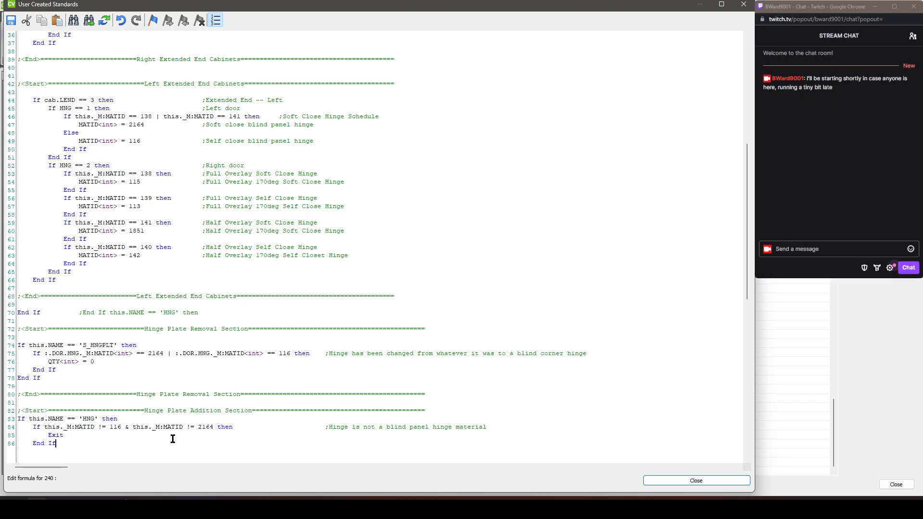
Declare the new hinge plate part below the exit check with "Dim S_HNGPLT as New Part"
key(Return)
text(Dim S_HNGPLT as New Part)
key(Return)
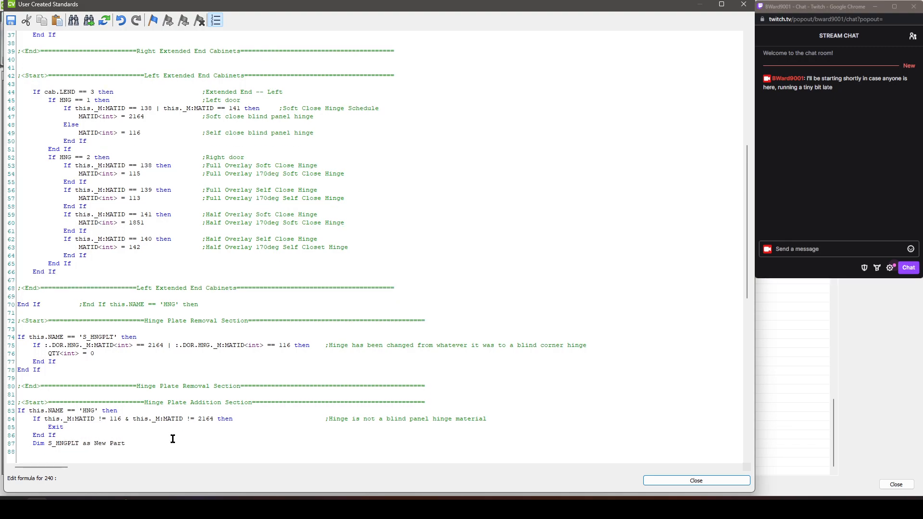
Set DX, DY and DZ of S_HNGPLT to 1 on three separate lines
text(S_HNGPLT)
text(.DX = 1)
key(Return)
text(S_HNGPLT.D)
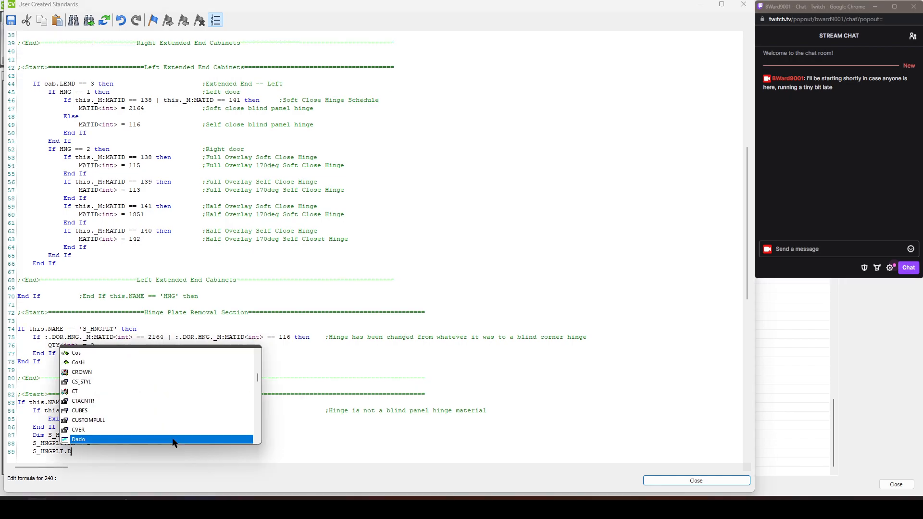
text(Y = 1)
key(Return)
text(S_)
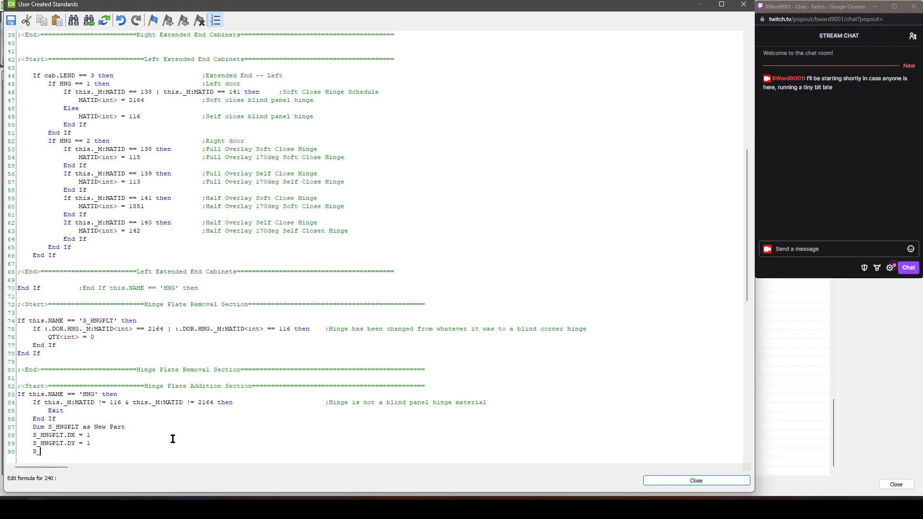
text(HNGPLT.DZ = 1)
key(Return)
Add the new plate's material line "S_HNGPLT.MATID<int> 1130"
text(S_HNGP)
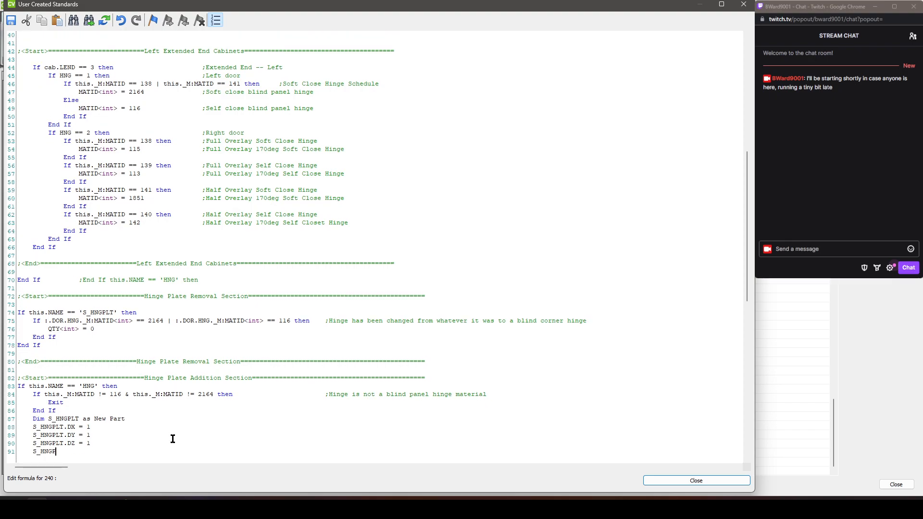
text(LT.MATID<int>)
text(1130)
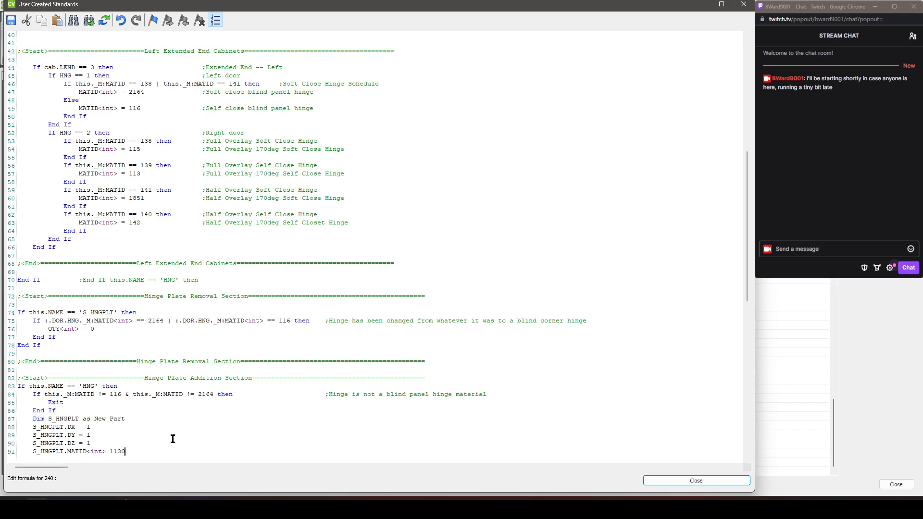
Add the line "S_HNGPLT.VISIBLE<bool> = 0" below the material line to hide the new part
key(Return)
text(S+JMG{:)
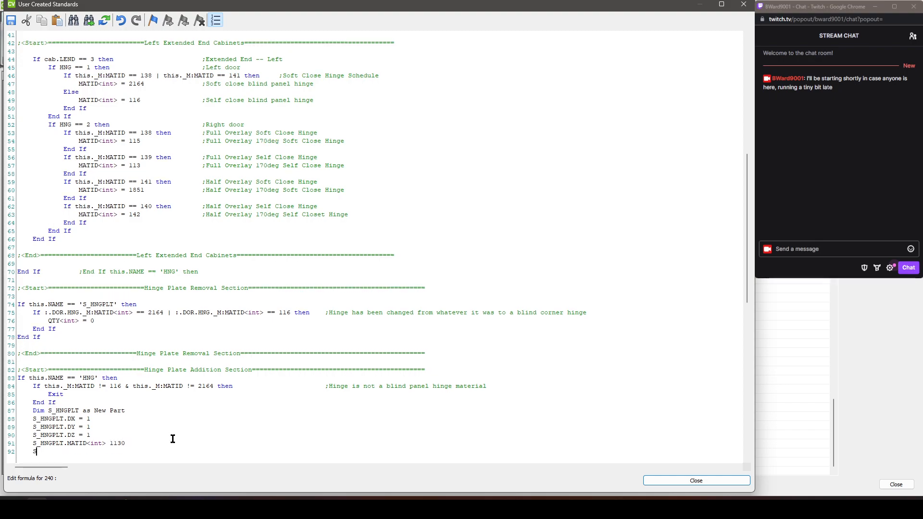
key(BackSpace)
key(BackSpace)
key(BackSpace)
key(BackSpace)
key(BackSpace)
key(BackSpace)
text(_HNGPLT.VISIBLE)
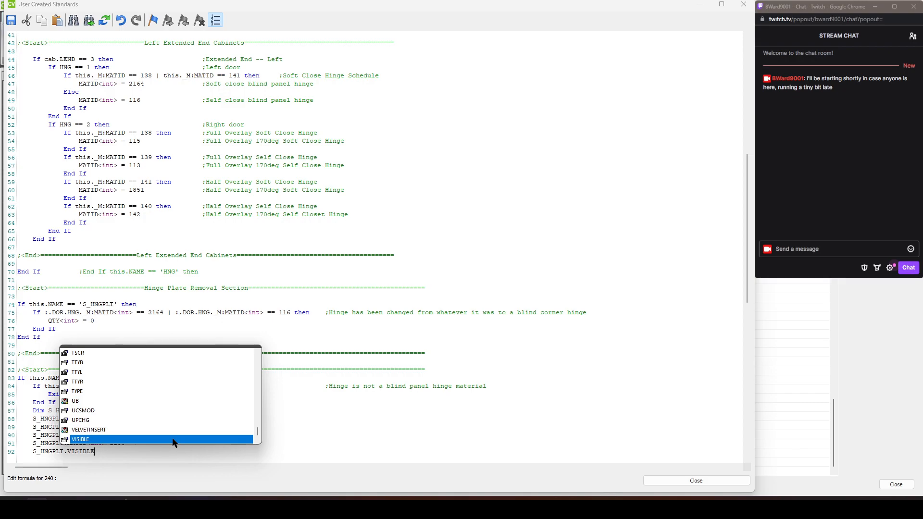
text(<bool>)
key(Escape)
text(= 0)
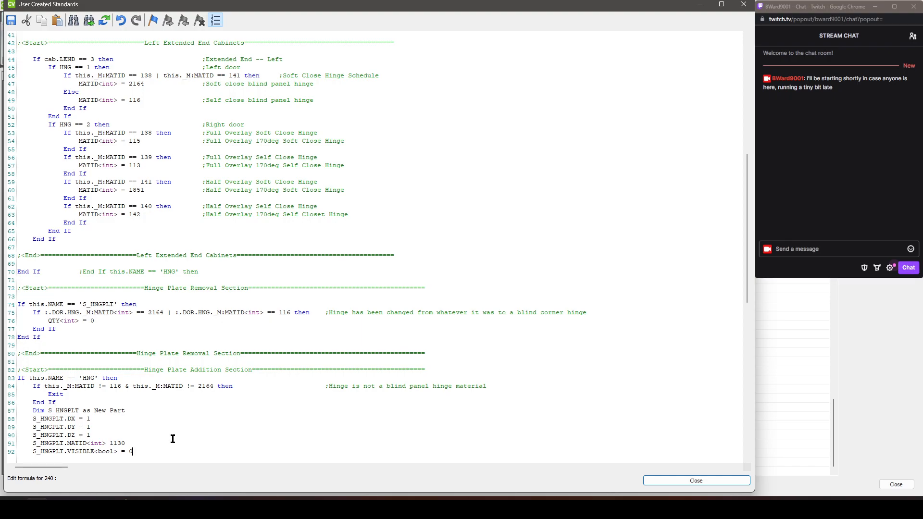
Insert "S_HNTPLT.PRICE<dec> = _M:COST*ACC_HardwareMultiplier" directly below the new part declaration
key(Up)
key(Up)
key(End)
key(Return)
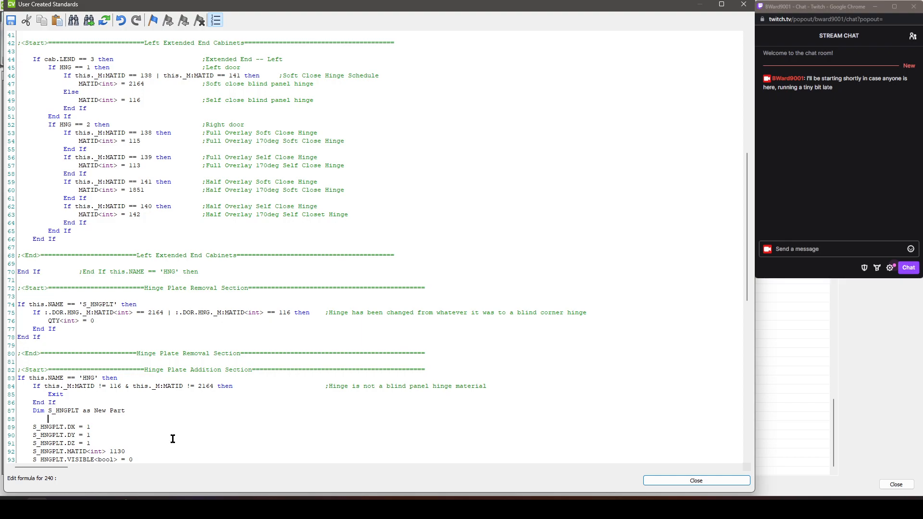
text(S_HNTPLT.PRICE)
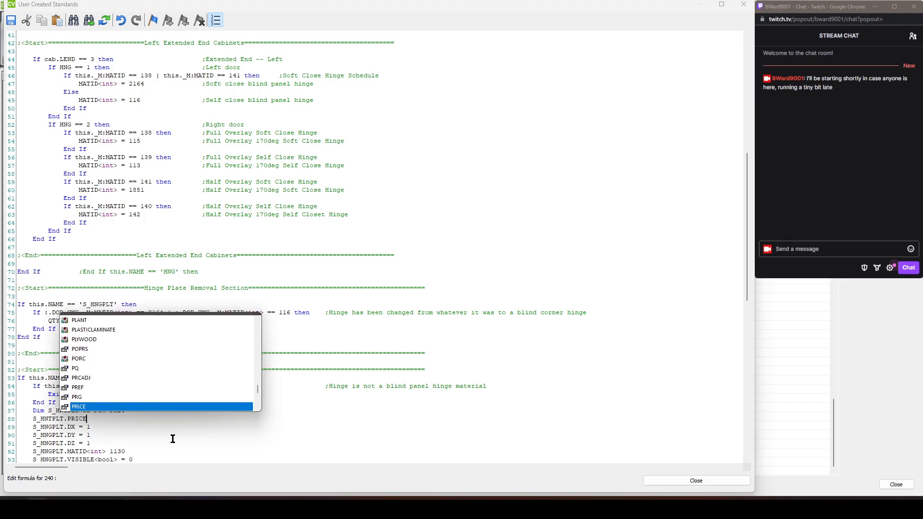
text(<de)
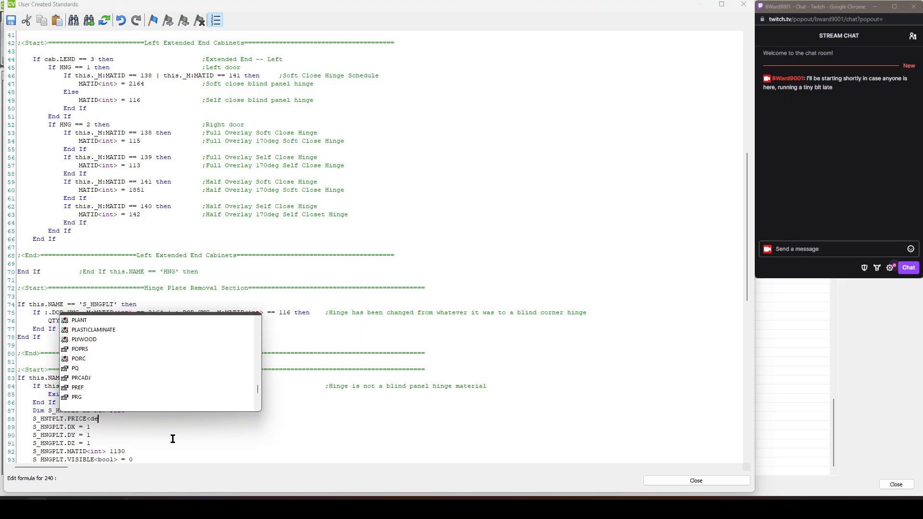
text(c>)
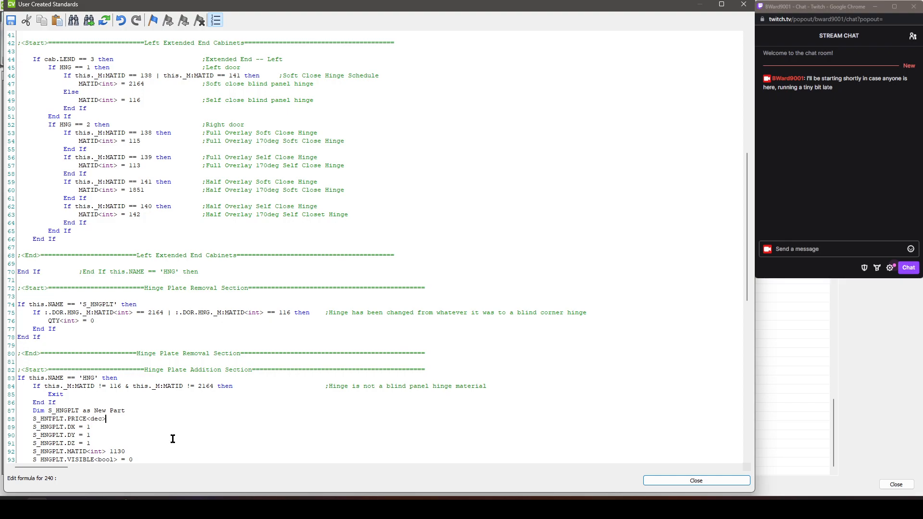
text(= _M:COST)
text(*ACC_Hardware)
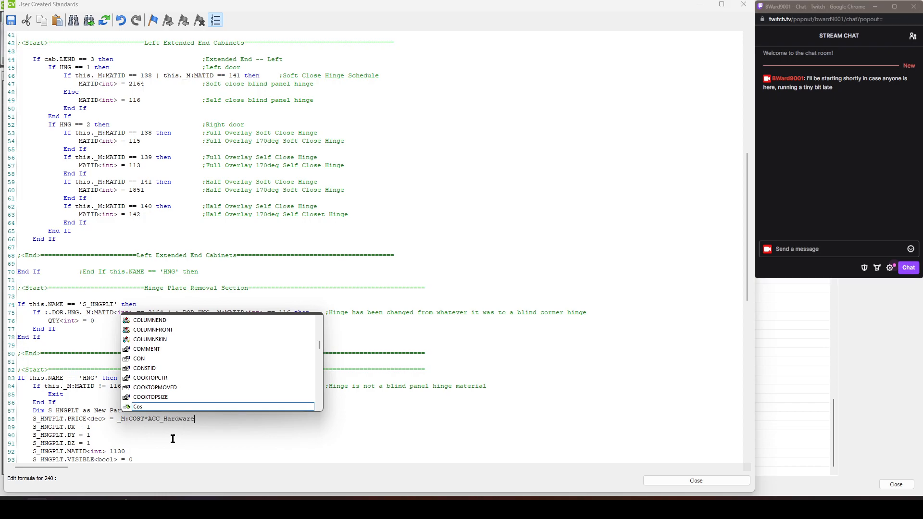
text(Multiplier)
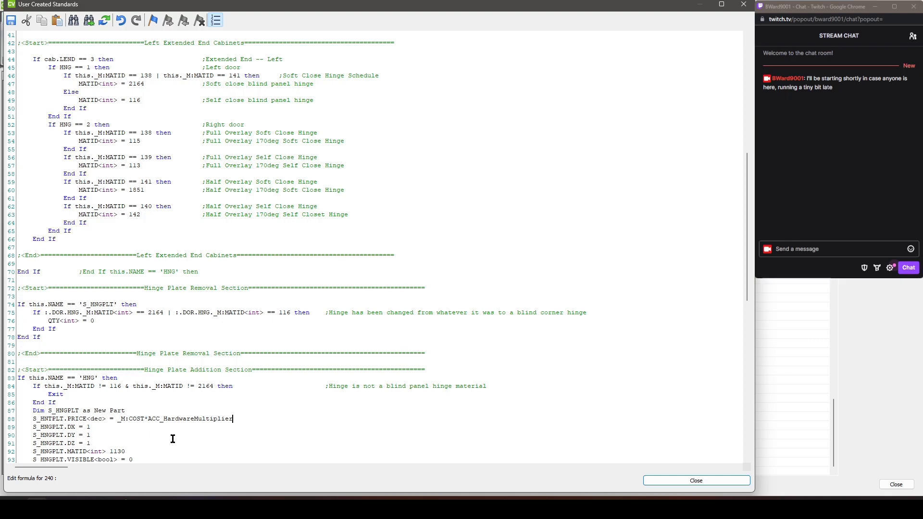
drag(41, 419, 74, 420)
click(68, 422)
drag(149, 419, 235, 421)
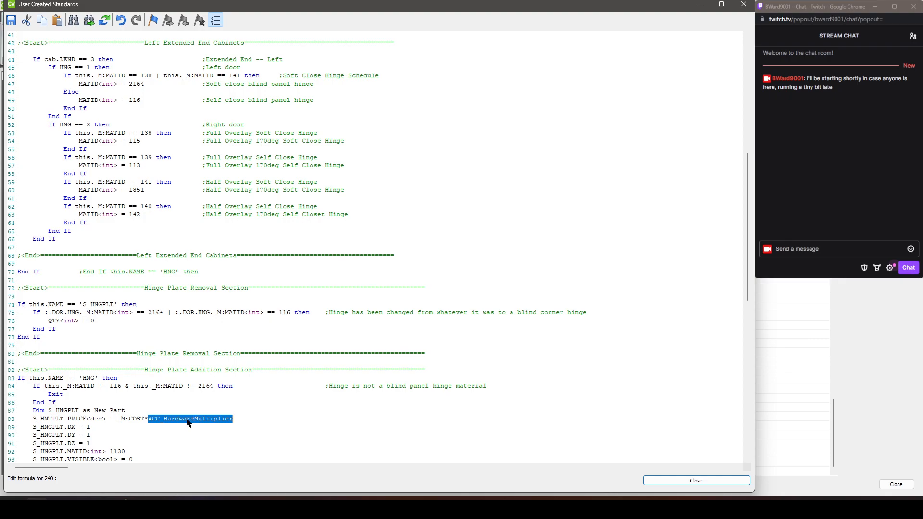
Close the addition section's HNG block with End If below the VISIBLE line
click(150, 459)
scroll(242, 392, down, 1)
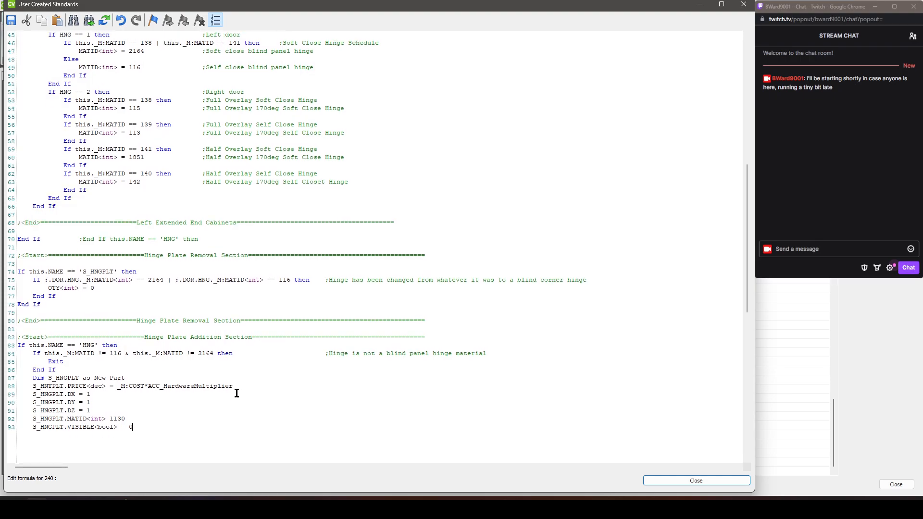
scroll(275, 399, up, 2)
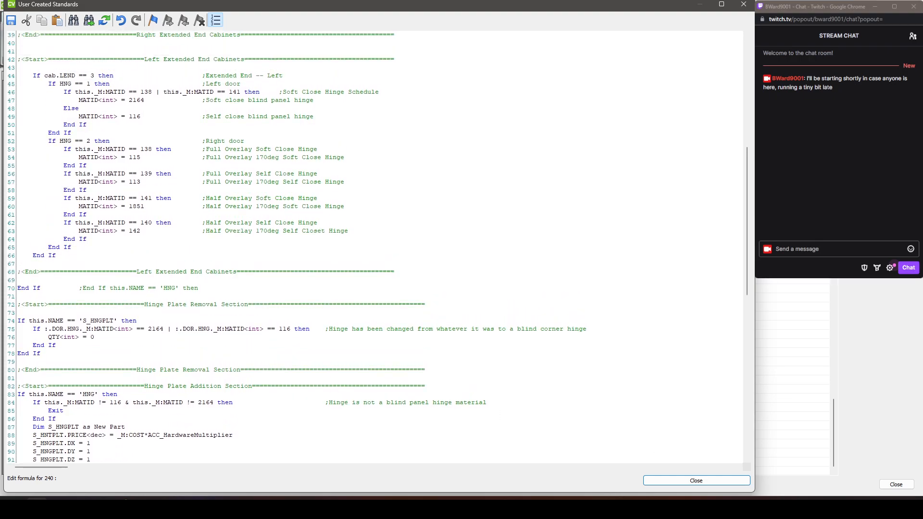
scroll(230, 416, down, 2)
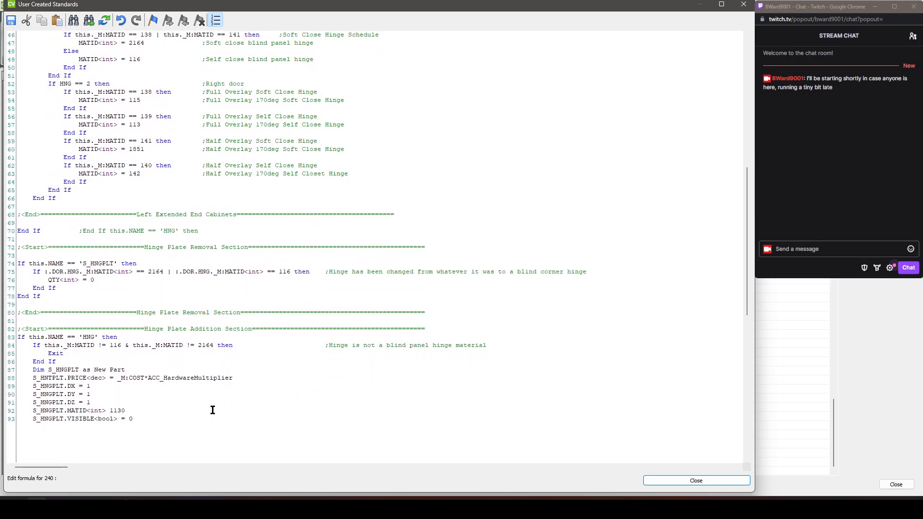
key(Return)
text(End If)
Copy the Hinge Plate Addition Section header below the last End If and turn it into the ";<End>" divider
click(18, 329)
key(shift+End)
key(ctrl+c)
key(Down)
key(Down)
key(Down)
key(Return)
key(ctrl+v)
key(Delete)
key(Delete)
key(Delete)
key(Delete)
key(Delete)
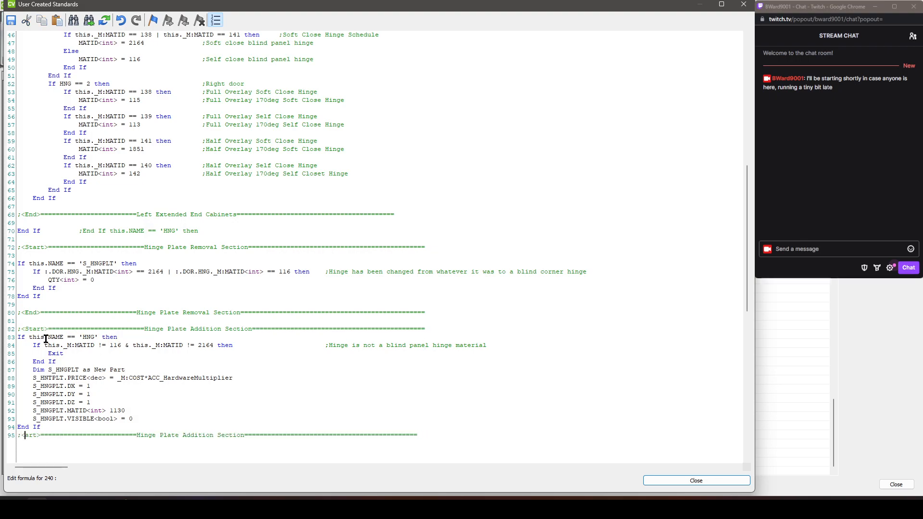
text(End)
Trim the Hinge Plate Removal Section dividers and the Addition Section's start divider to the Extended End Cabinets dividers' length
scroll(366, 231, up, 4)
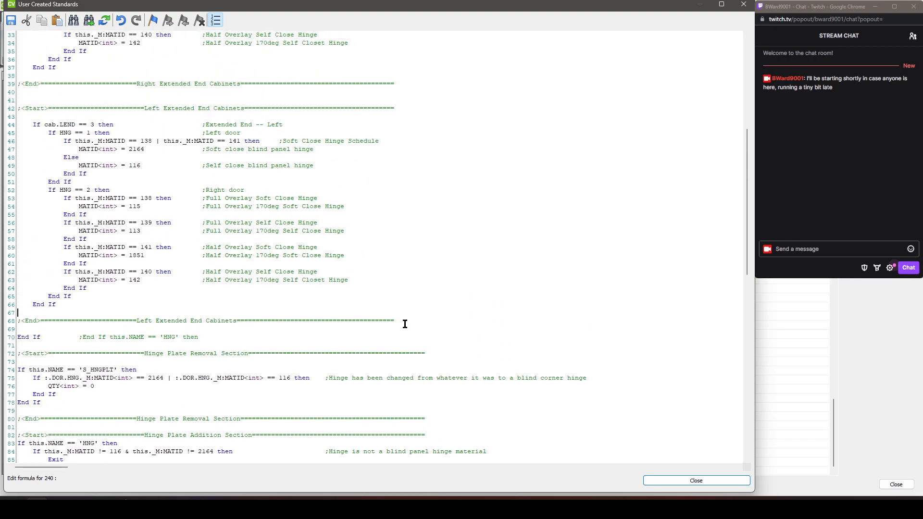
click(395, 353)
click(392, 418)
key(Delete)
key(Delete)
key(Delete)
key(Delete)
key(Delete)
Trim the Hinge Plate Addition Section's end divider to the same length as the other dividers
scroll(417, 435, down, 6)
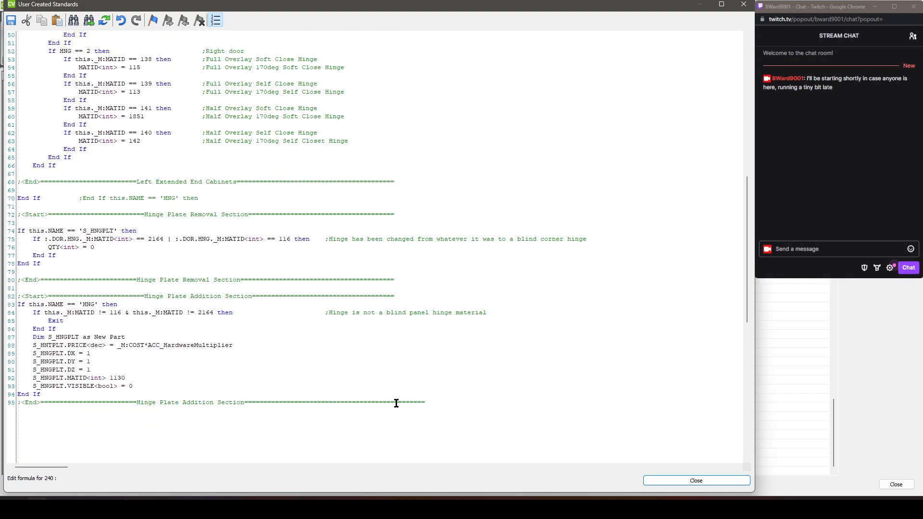
click(396, 402)
key(Delete)
key(Delete)
key(Delete)
key(Delete)
key(Delete)
key(Delete)
key(Delete)
key(Delete)
Review the whole script from its header comments to the Hinge Plate Addition Section, checking divider alignment and structure
scroll(394, 305, up, 16)
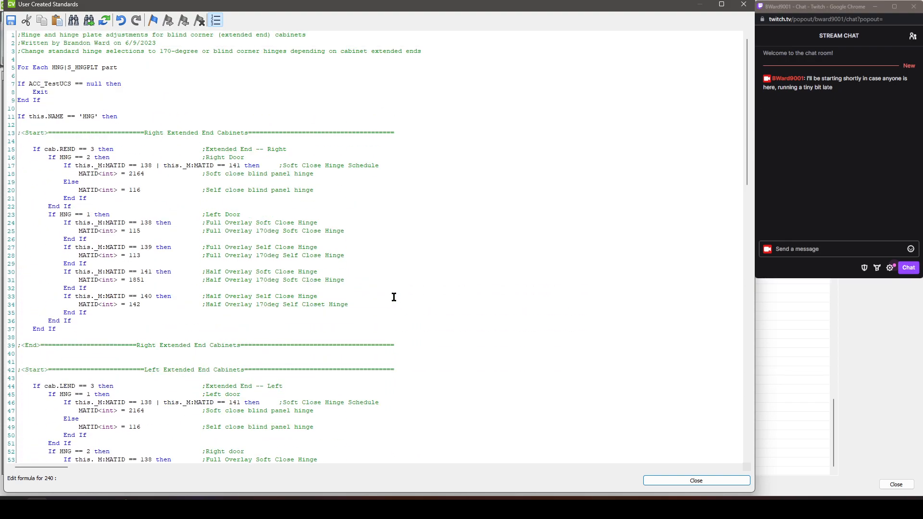
scroll(394, 297, down, 20)
scroll(394, 297, up, 20)
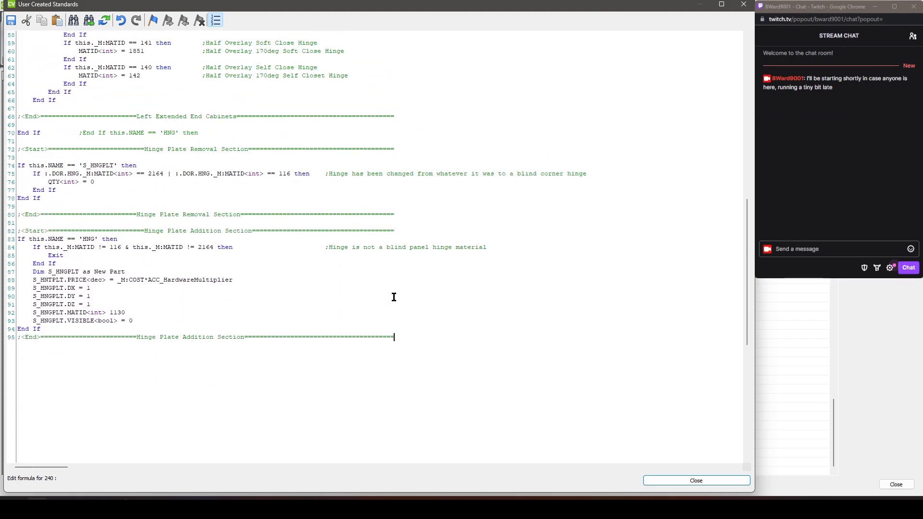
scroll(394, 297, up, 5)
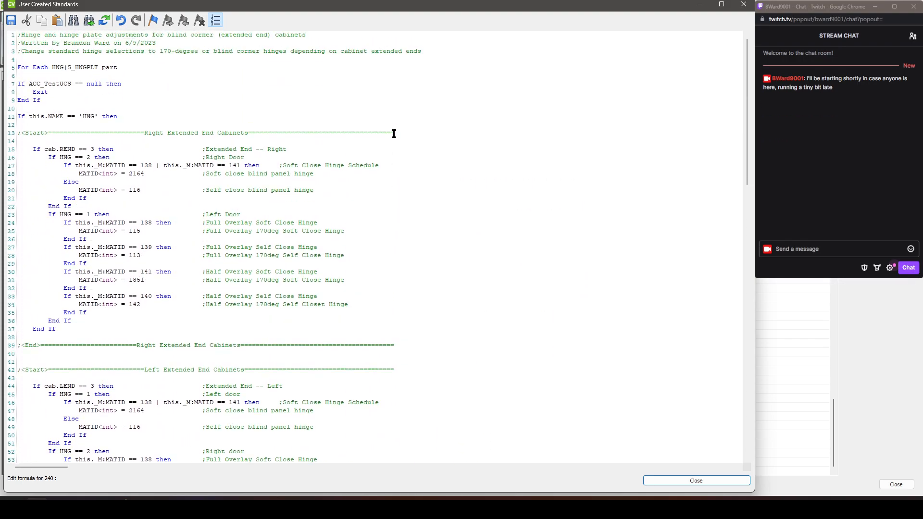
scroll(393, 131, down, 2)
scroll(394, 131, down, 20)
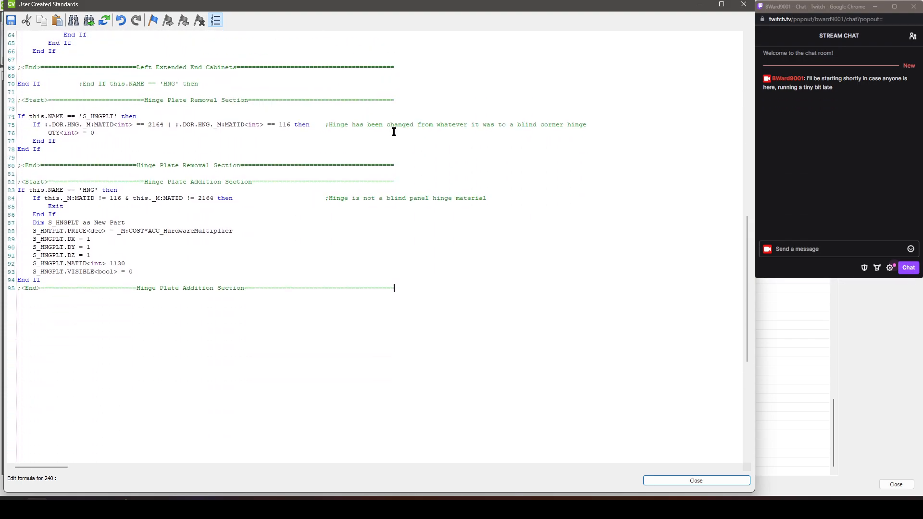
scroll(394, 133, up, 19)
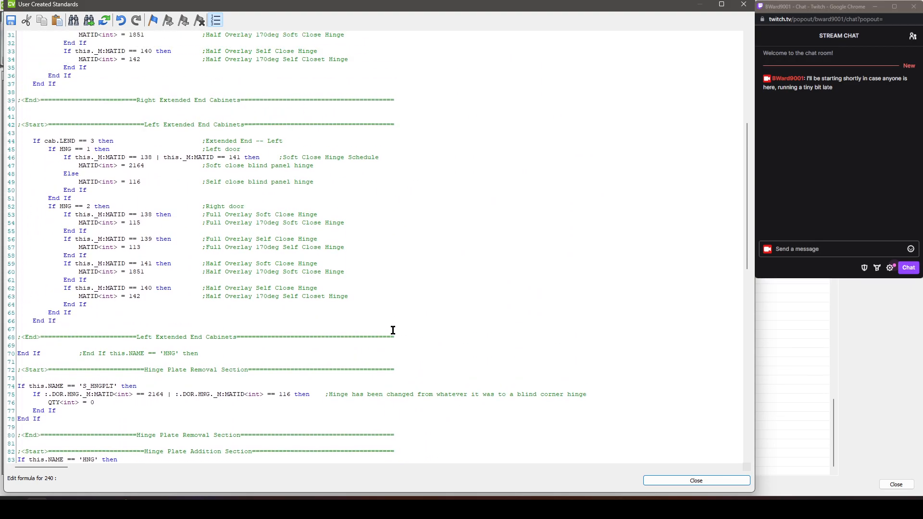
scroll(387, 341, up, 9)
scroll(381, 351, down, 14)
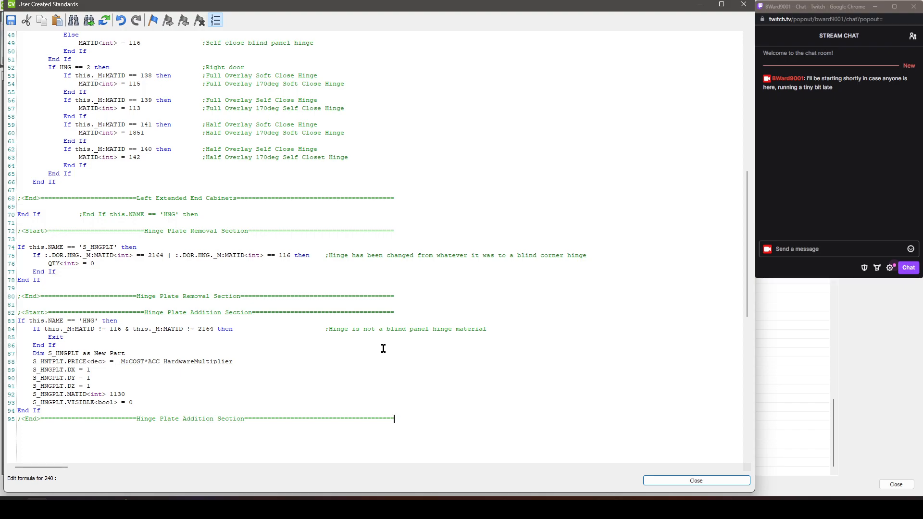
scroll(366, 355, up, 15)
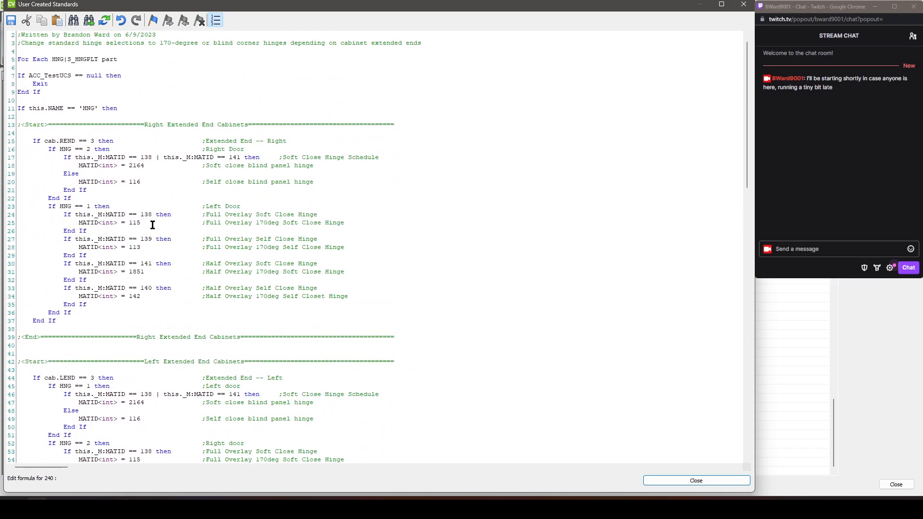
Look over the hinge script, save it, and leave the standards list to test it on the cabinet
scroll(153, 225, down, 2)
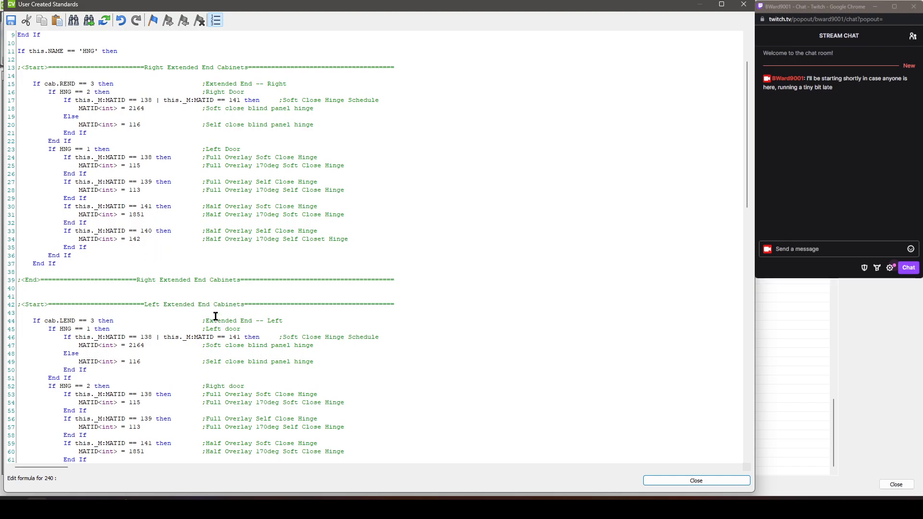
scroll(211, 310, up, 3)
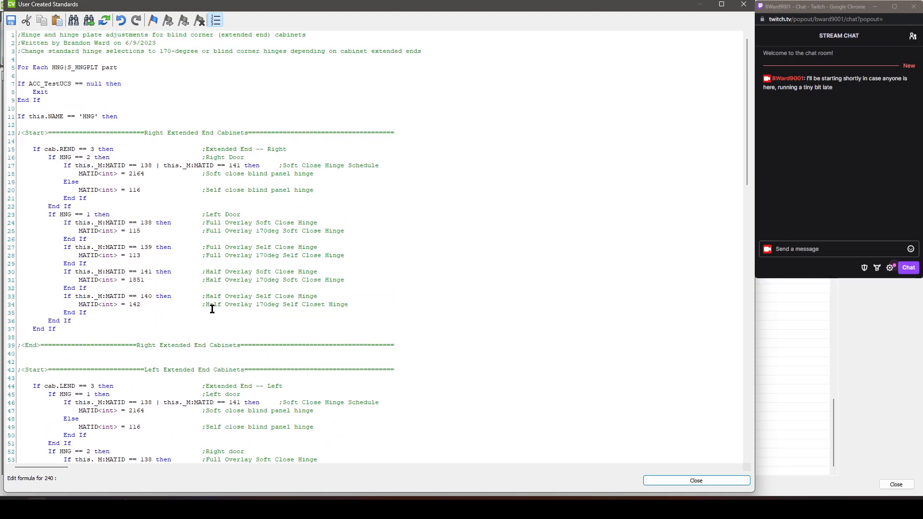
scroll(212, 309, down, 18)
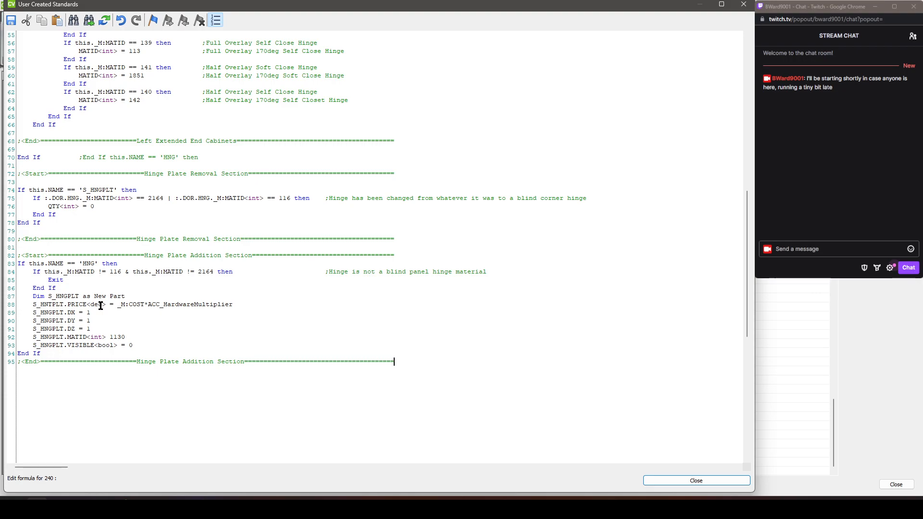
click(701, 481)
click(378, 270)
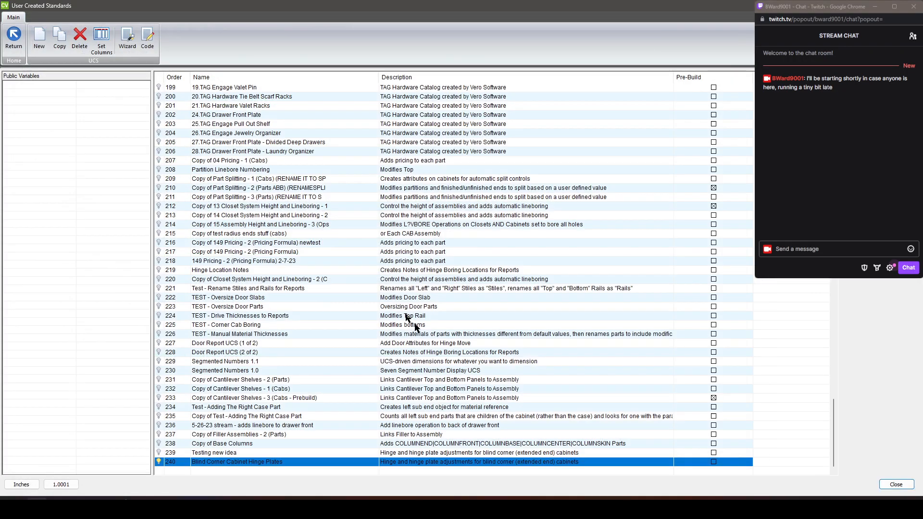
click(897, 484)
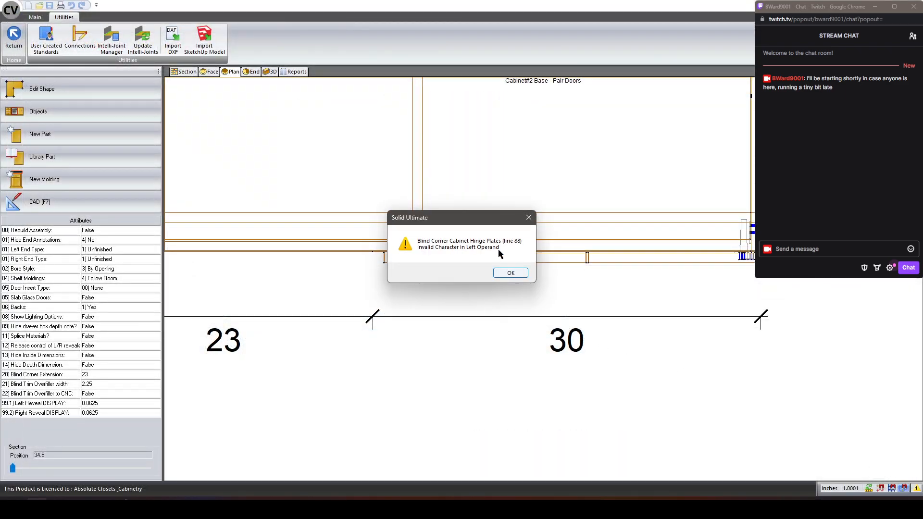
click(515, 272)
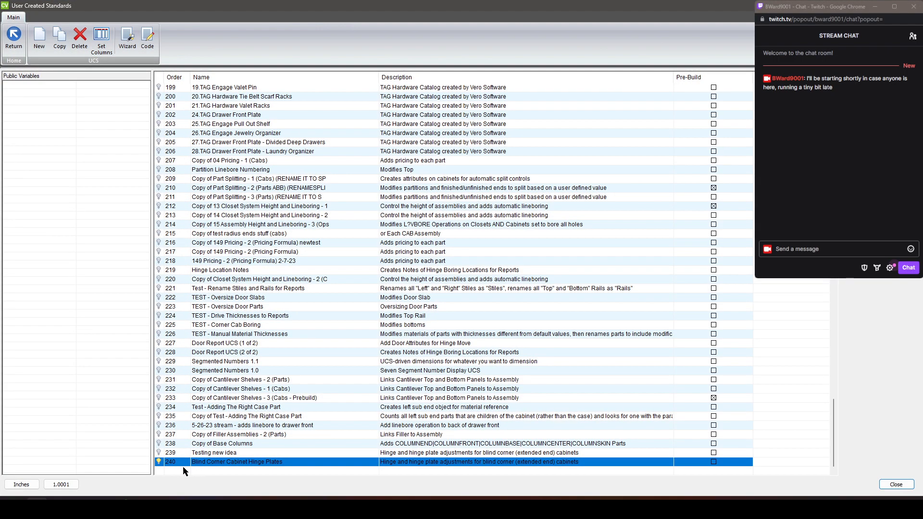
Correct the misspelled part name on line 88 to S_HNGPLT, save the script, and rerun it on the cabinet
double_click(183, 465)
scroll(137, 298, down, 13)
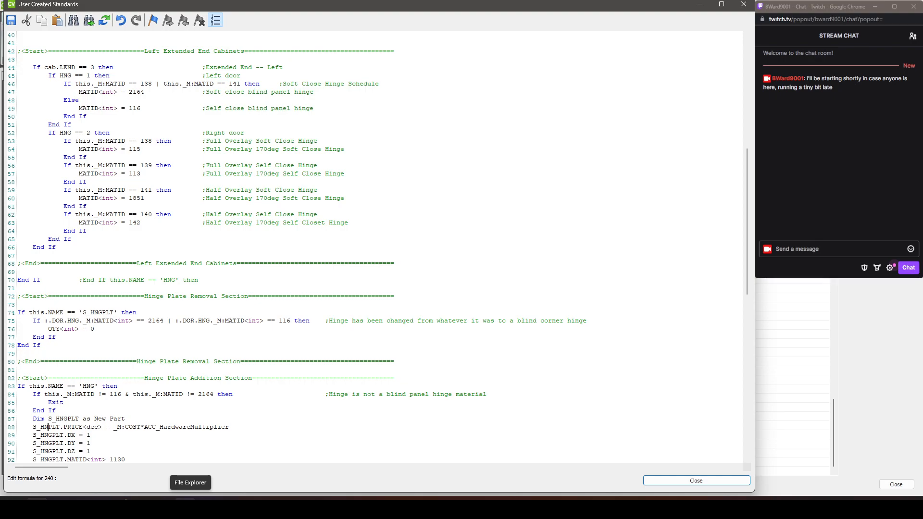
scroll(236, 417, down, 1)
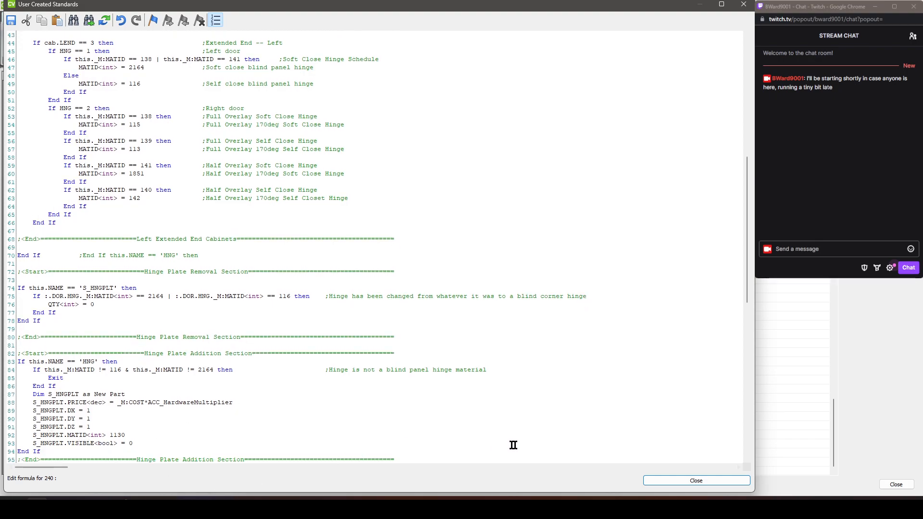
click(705, 480)
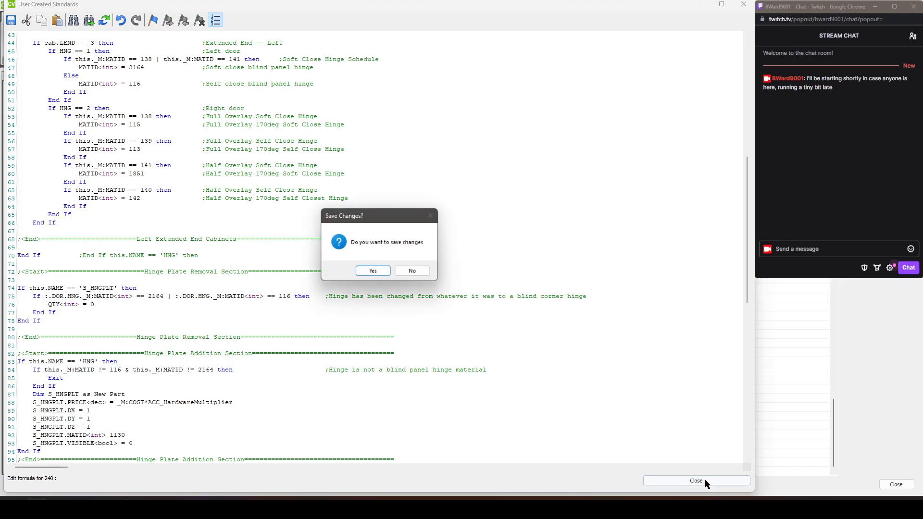
click(378, 276)
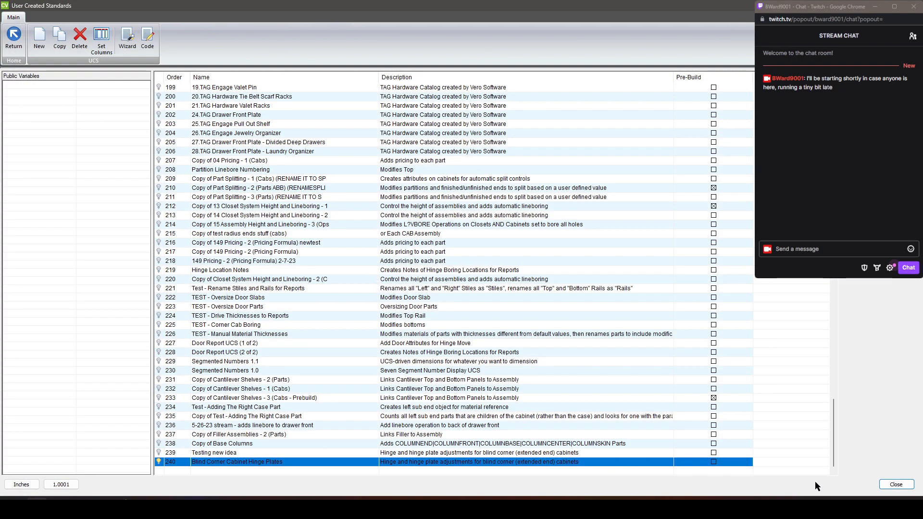
click(896, 485)
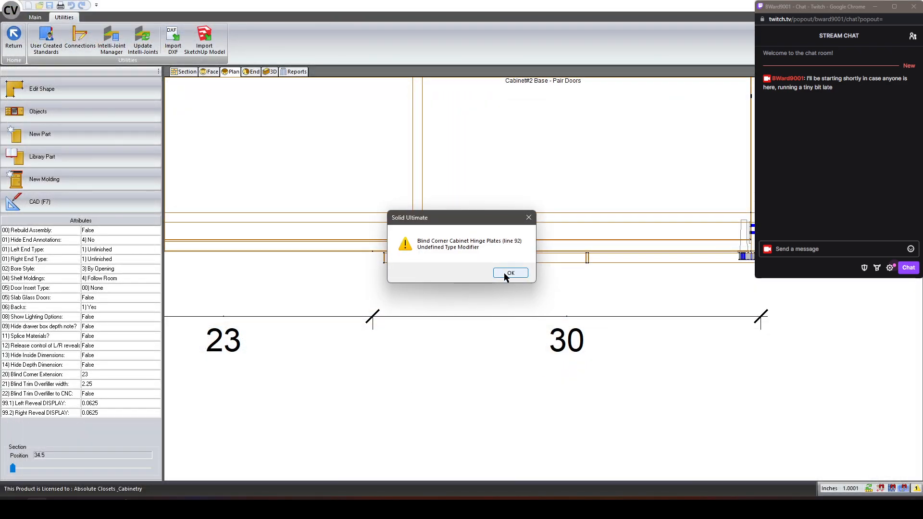
click(510, 273)
Add the missing equals sign on line 92 so it reads S_HNGPLT.MATID<int> = 1130, save the script, and rerun it
click(47, 39)
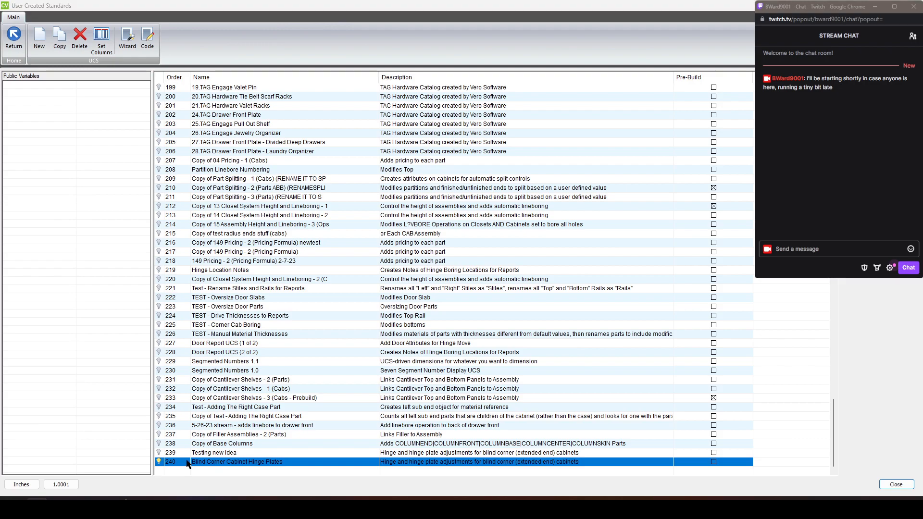
double_click(173, 463)
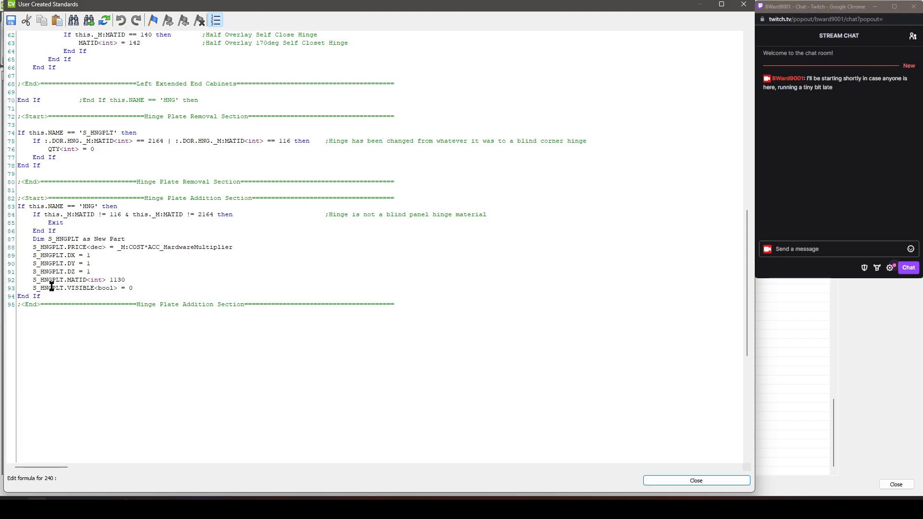
text(=)
click(731, 480)
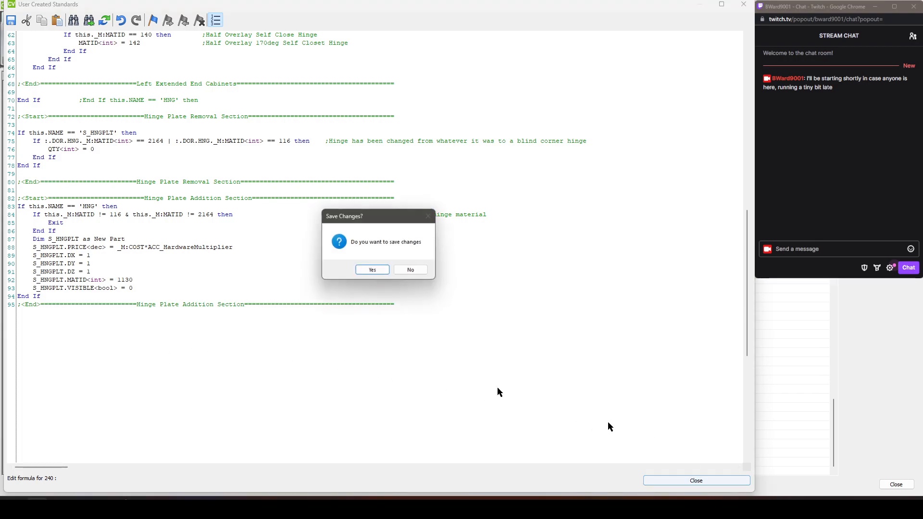
click(378, 270)
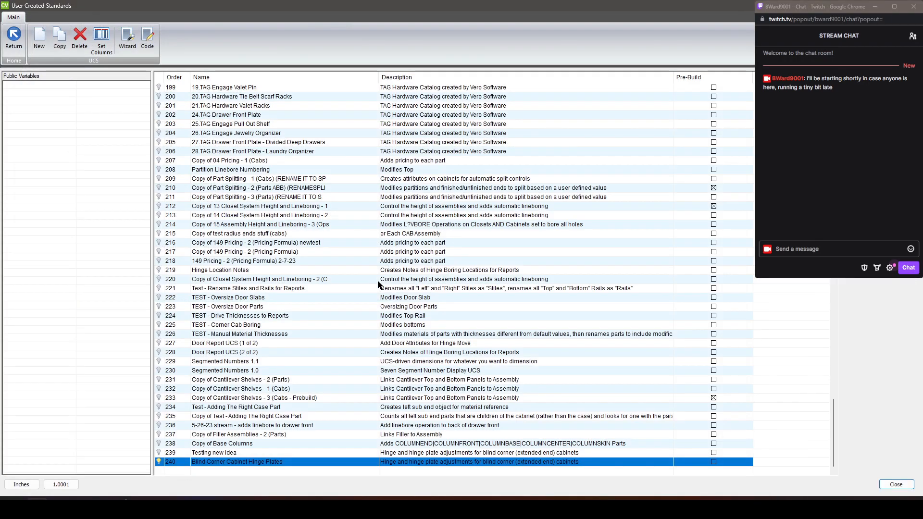
click(893, 484)
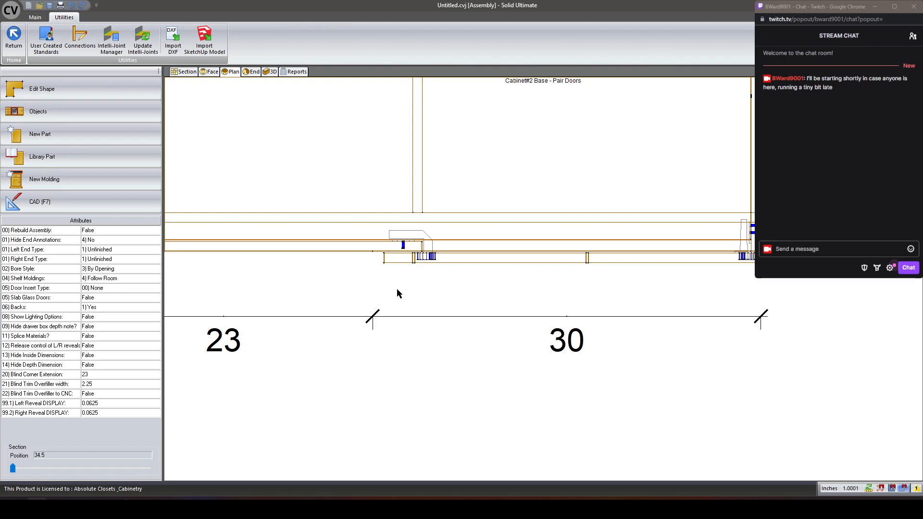
Return to the wall 2 elevation and examine the hinges and hinge plates on both blind corner cabinets
scroll(465, 128, down, 6)
scroll(500, 452, down, 3)
scroll(462, 342, up, 3)
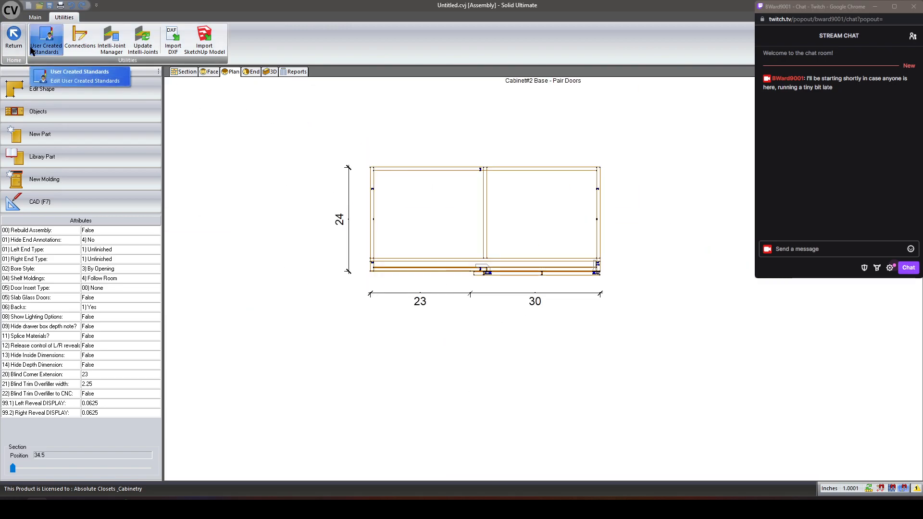
click(13, 36)
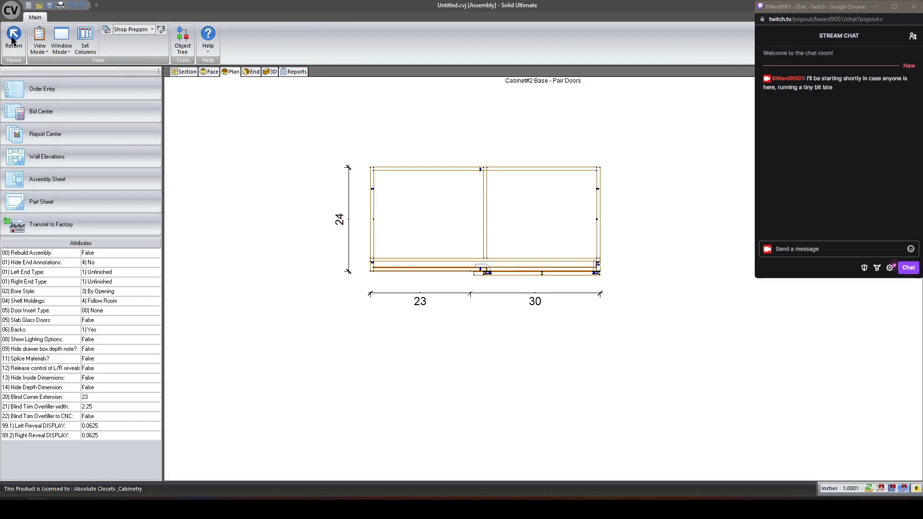
click(14, 36)
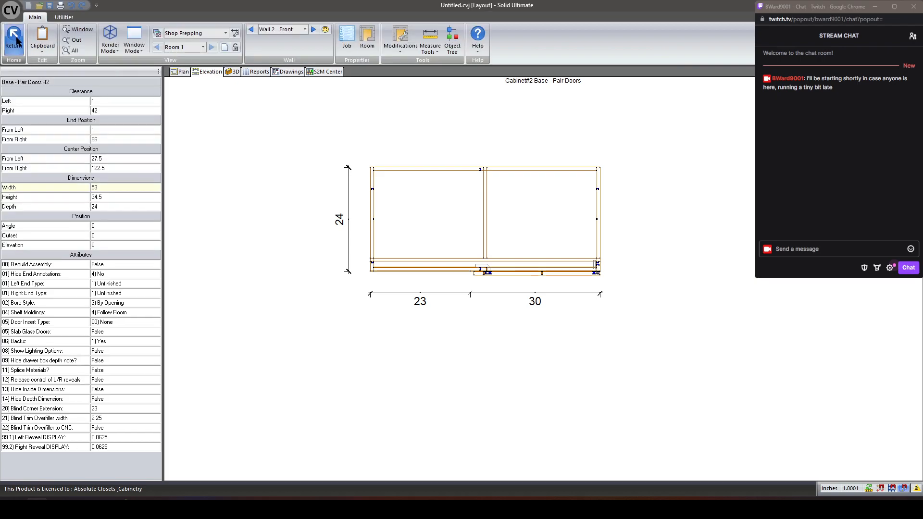
scroll(332, 206, up, 3)
scroll(375, 233, down, 5)
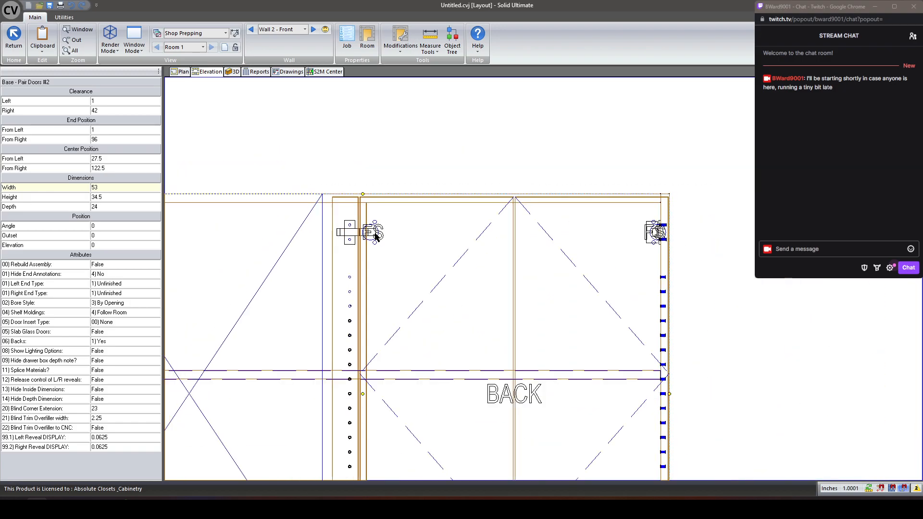
scroll(419, 327, up, 2)
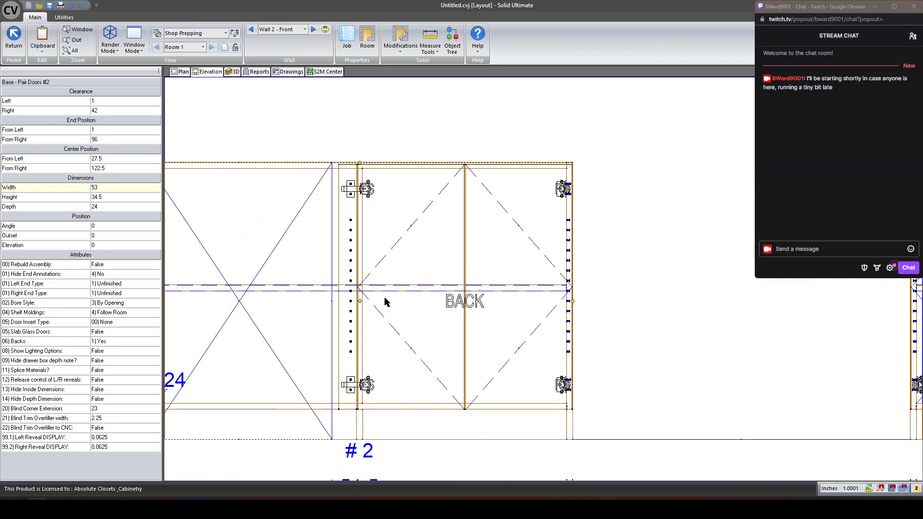
scroll(371, 302, down, 1)
scroll(370, 302, down, 1)
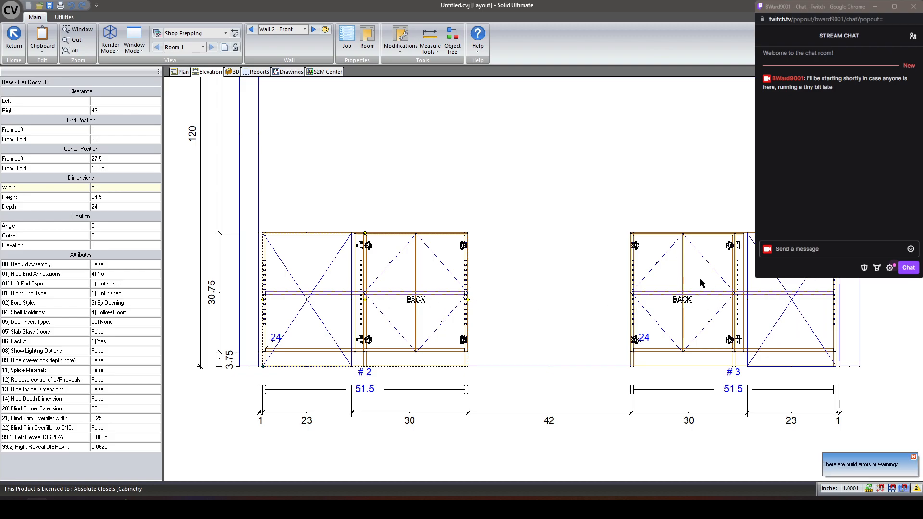
scroll(420, 273, up, 1)
scroll(419, 273, up, 2)
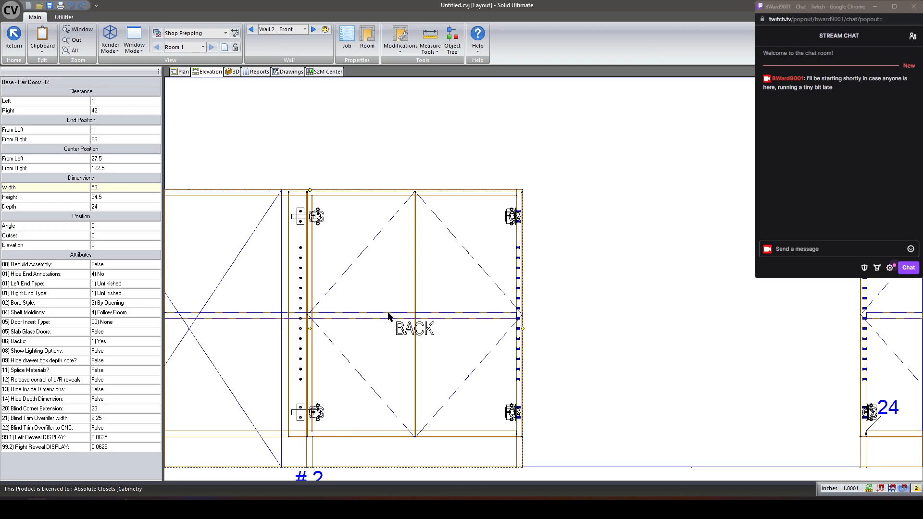
scroll(387, 310, down, 1)
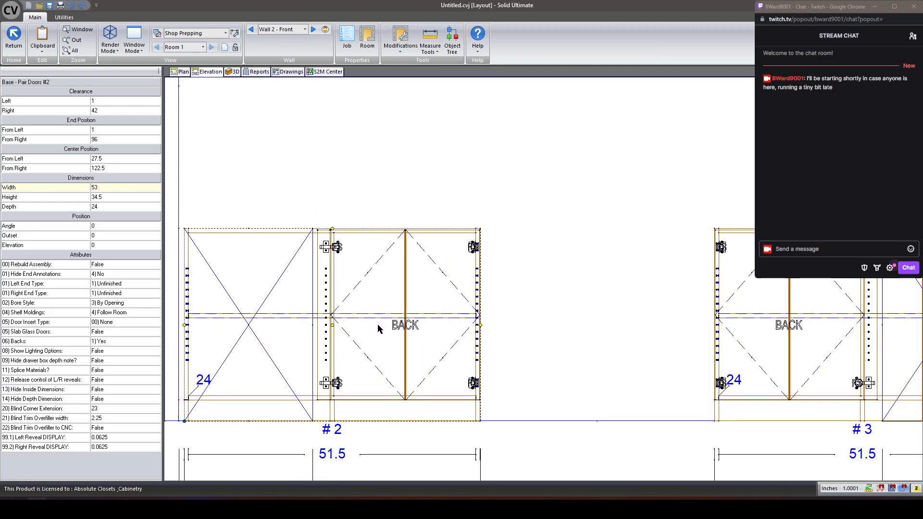
scroll(538, 313, down, 3)
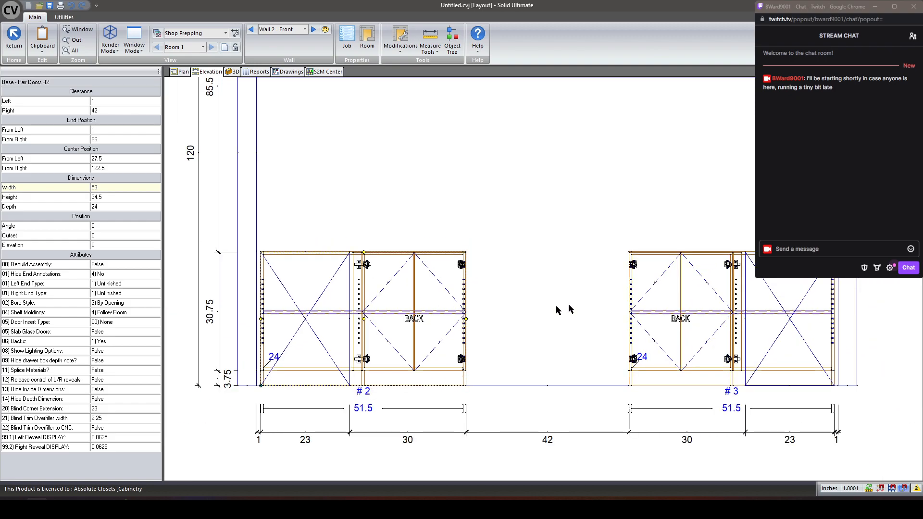
Delete the cabinets along the two side walls in the room's plan view
click(180, 71)
click(286, 284)
key(Delete)
click(762, 287)
key(Delete)
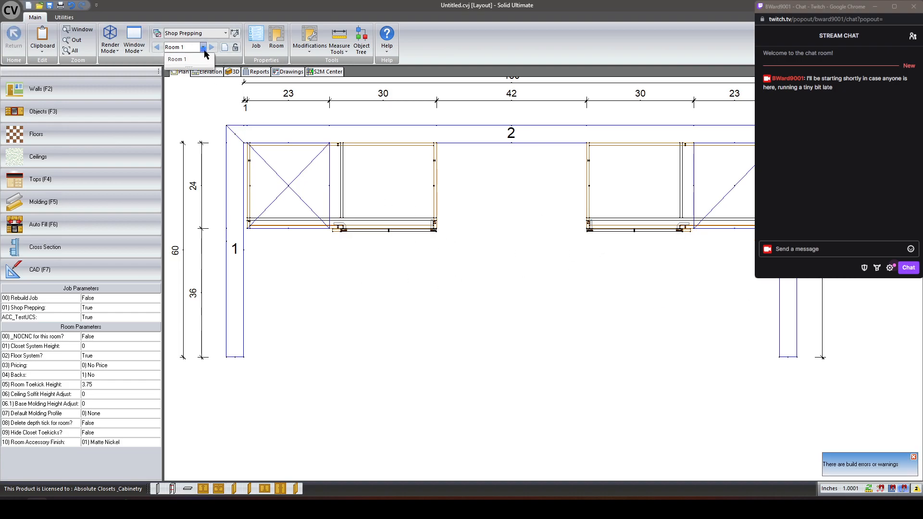
Set the Rebuild Job parameter to True and show the remaining cabinets in elevation
click(465, 139)
click(295, 299)
click(104, 298)
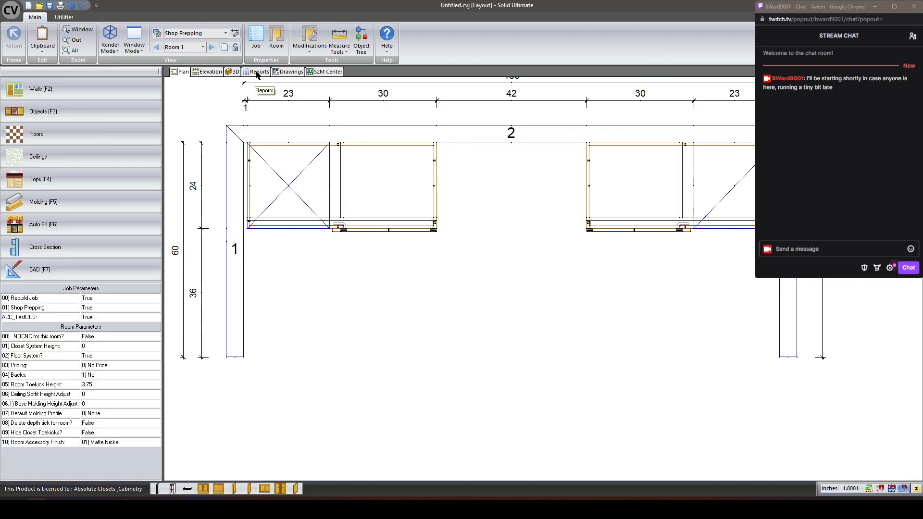
click(211, 72)
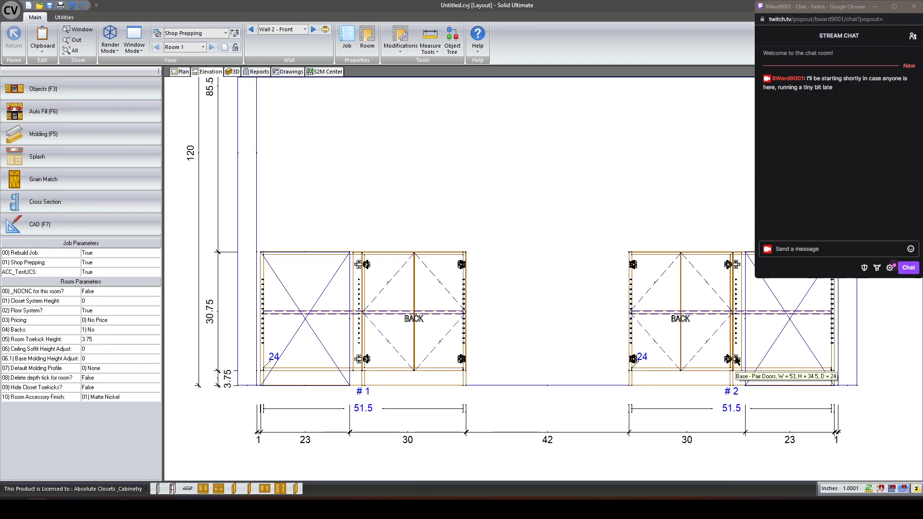
Generate the 01 ACC Hardware Summary Version 4.5 report to check the job's hinges and hinge plates
click(256, 72)
click(69, 136)
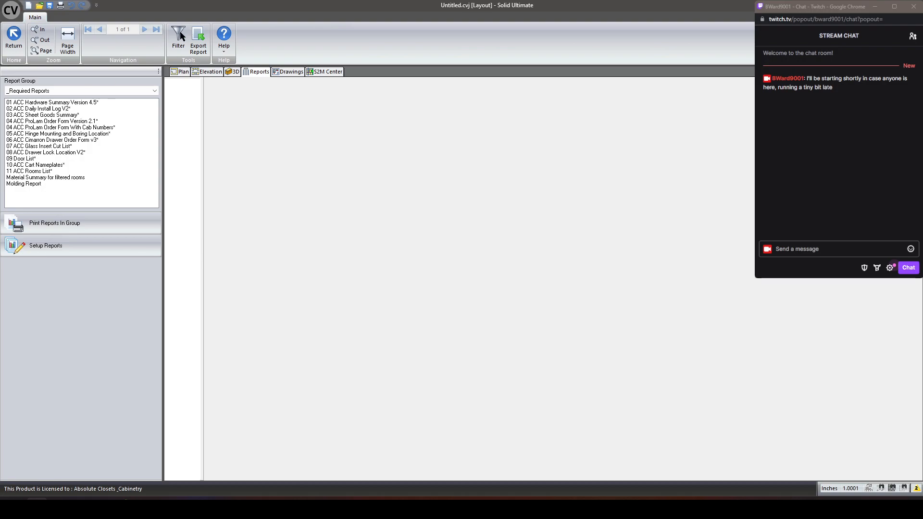
click(179, 36)
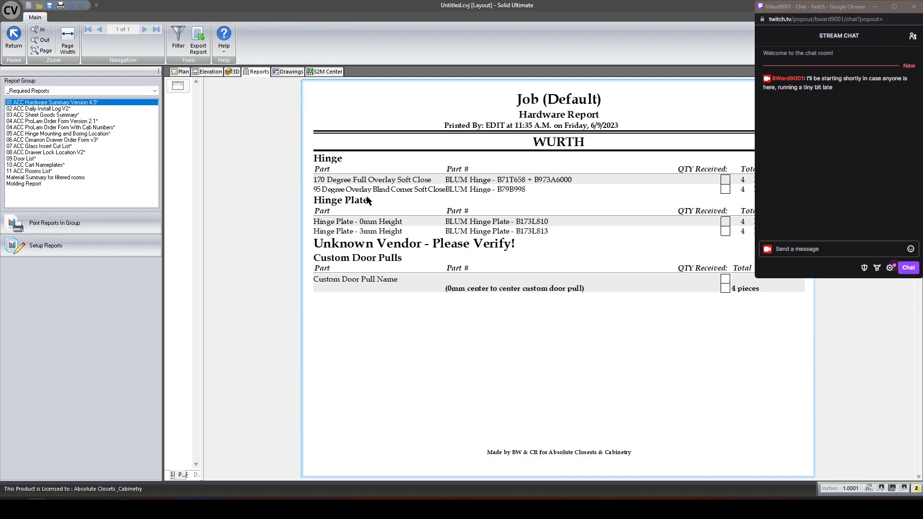
Open cabinet #1 in its section view and inspect the pair doors' hinges and plates up close
click(208, 71)
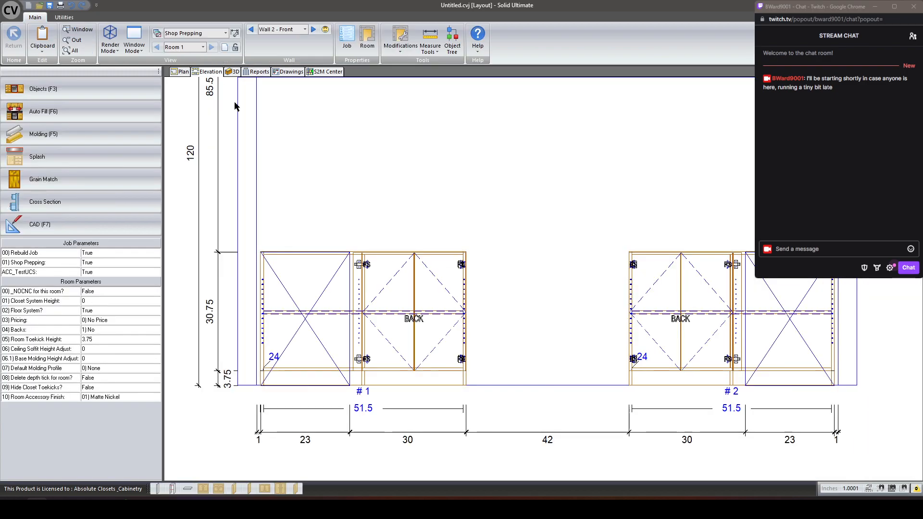
click(406, 331)
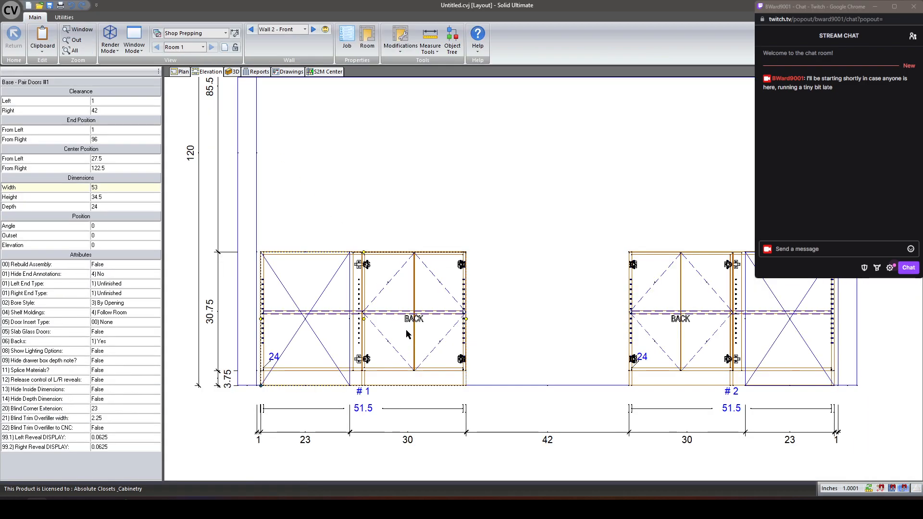
double_click(406, 330)
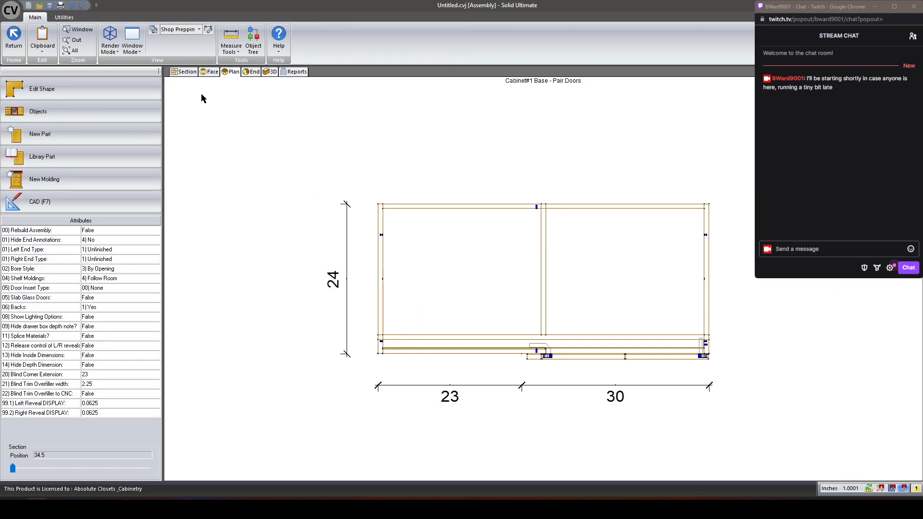
click(187, 71)
click(615, 266)
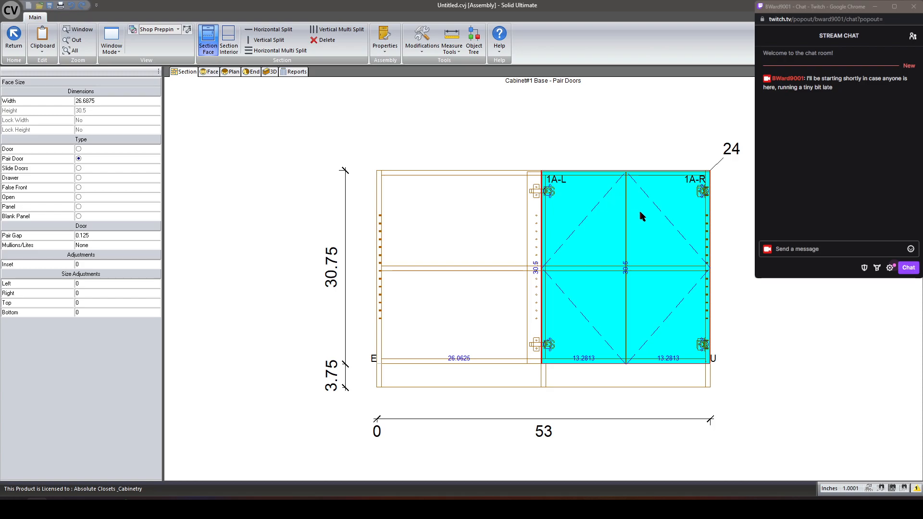
scroll(636, 213, up, 1)
scroll(667, 230, up, 1)
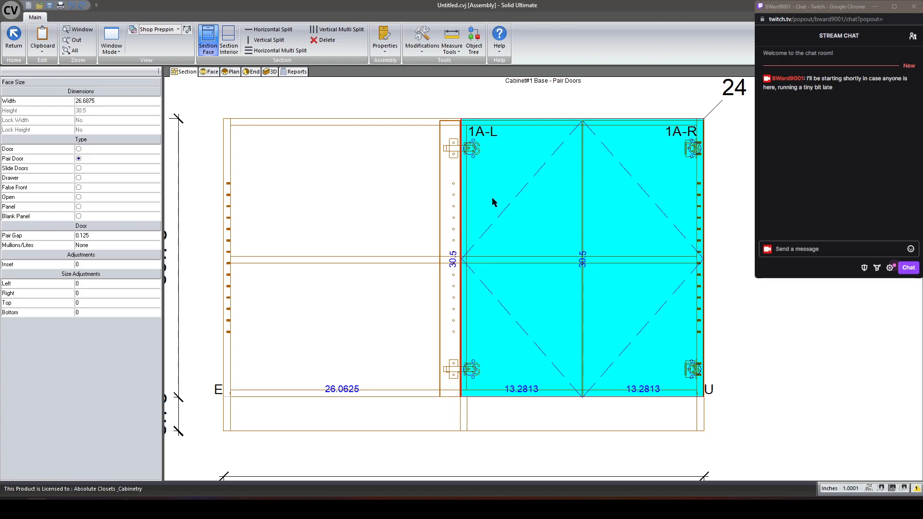
Check the hinge and hinge plate assigned to the pair doors in their door properties
double_click(557, 227)
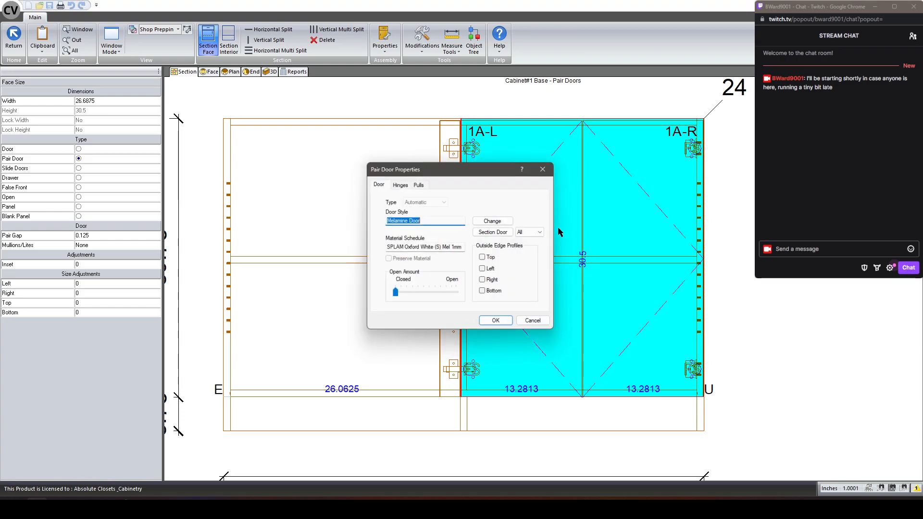
click(406, 185)
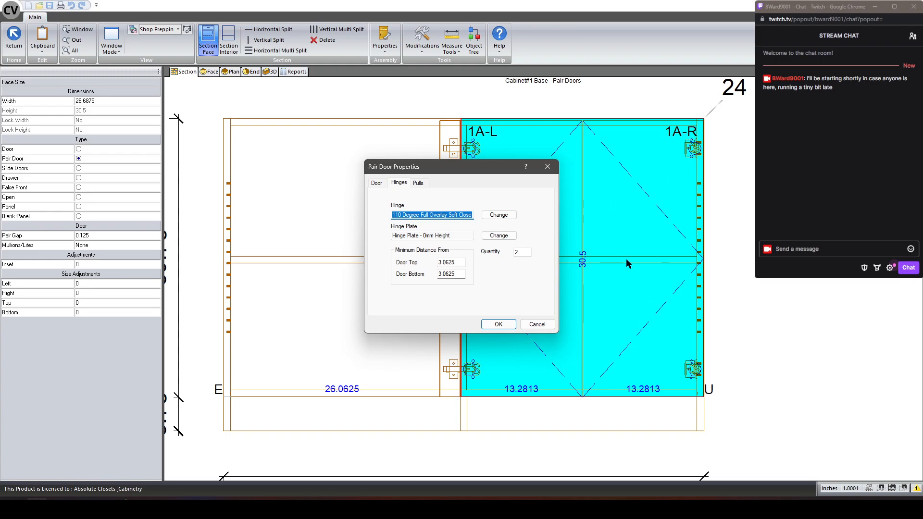
click(539, 325)
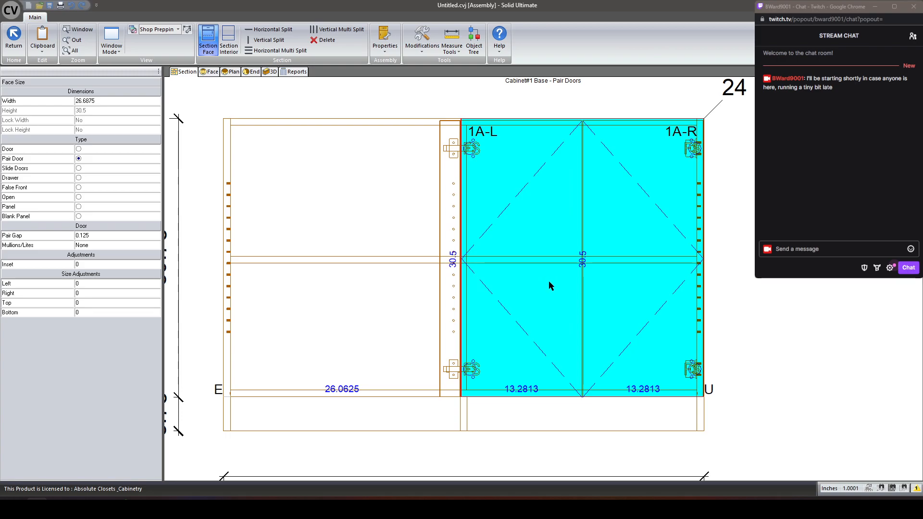
Split the pair-door opening vertically into two single doors and equalize the width of both openings
click(281, 41)
click(567, 261)
click(524, 231)
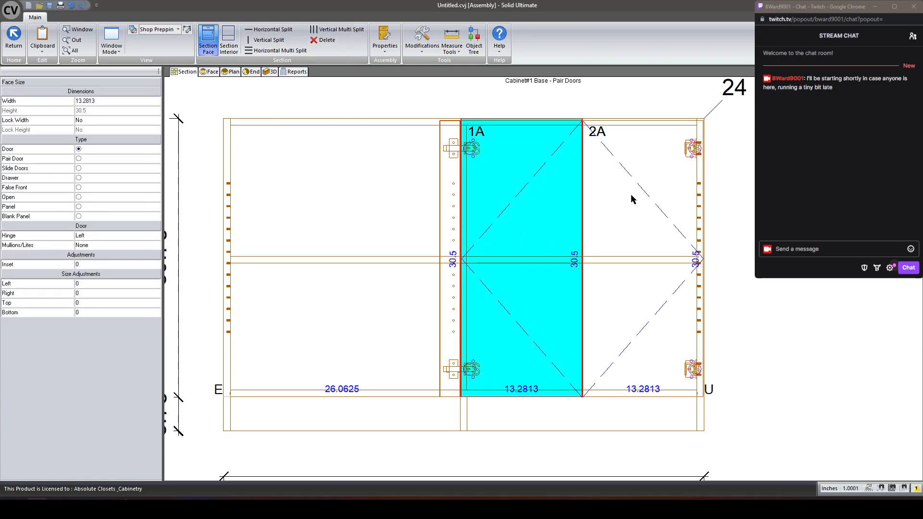
right_click(499, 206)
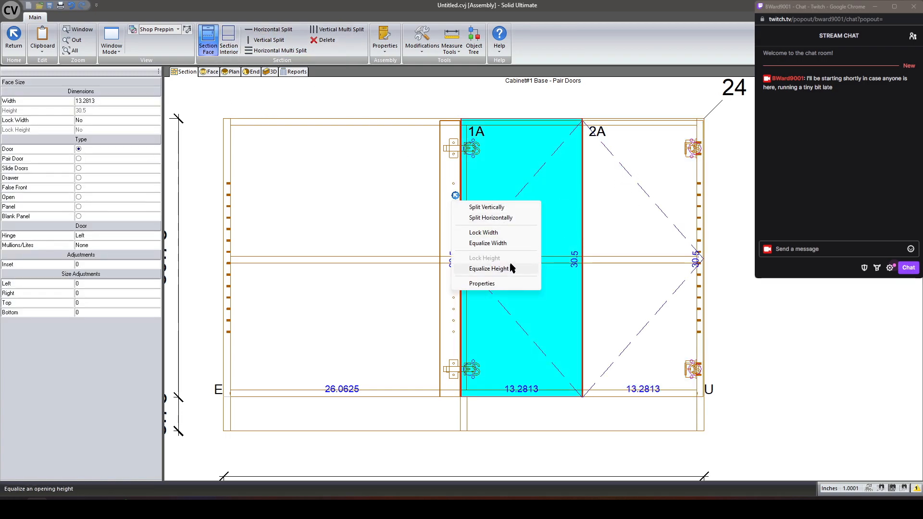
click(500, 243)
click(649, 221)
right_click(647, 222)
click(638, 259)
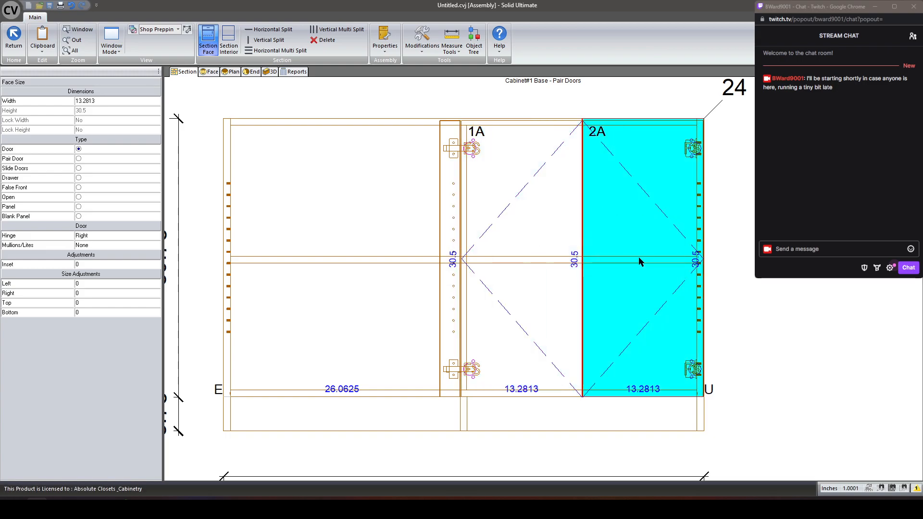
Inspect the hinge and hinge plate settings of doors 1A and 2A individually, leaving them unedited
click(562, 222)
click(596, 227)
click(545, 223)
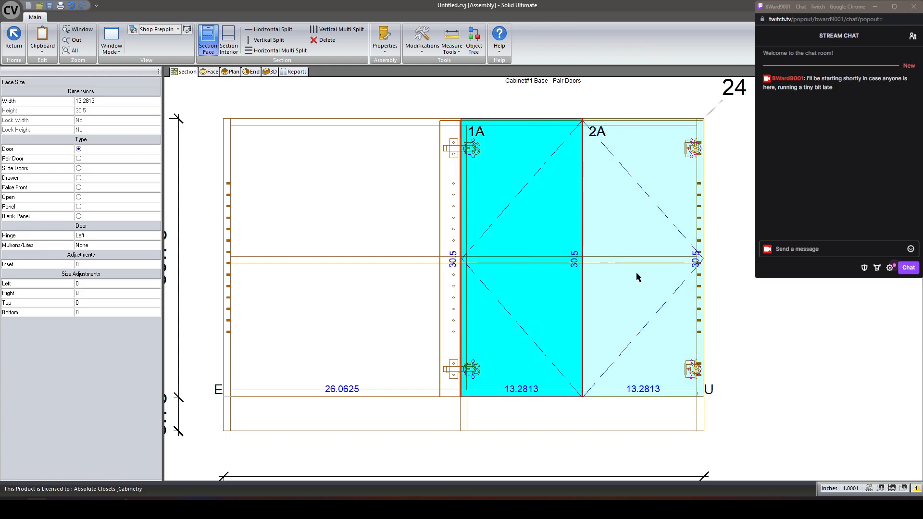
click(647, 243)
double_click(537, 205)
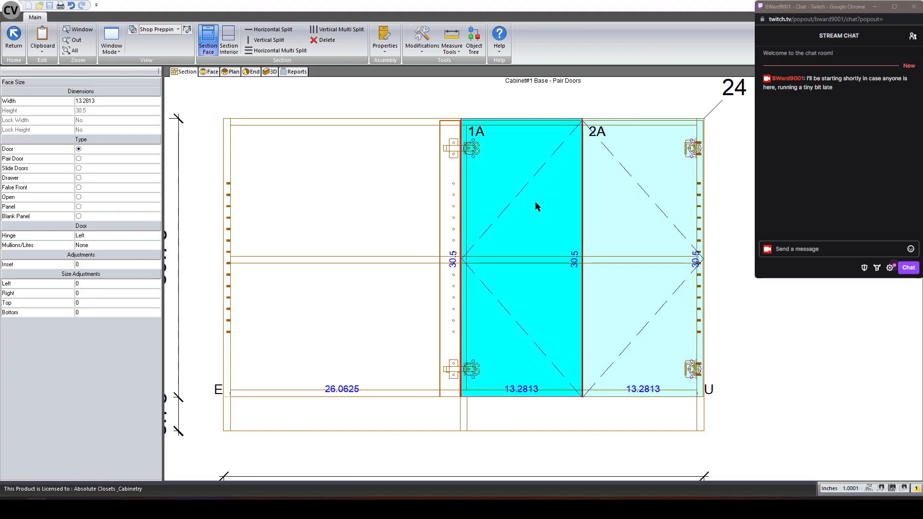
click(399, 183)
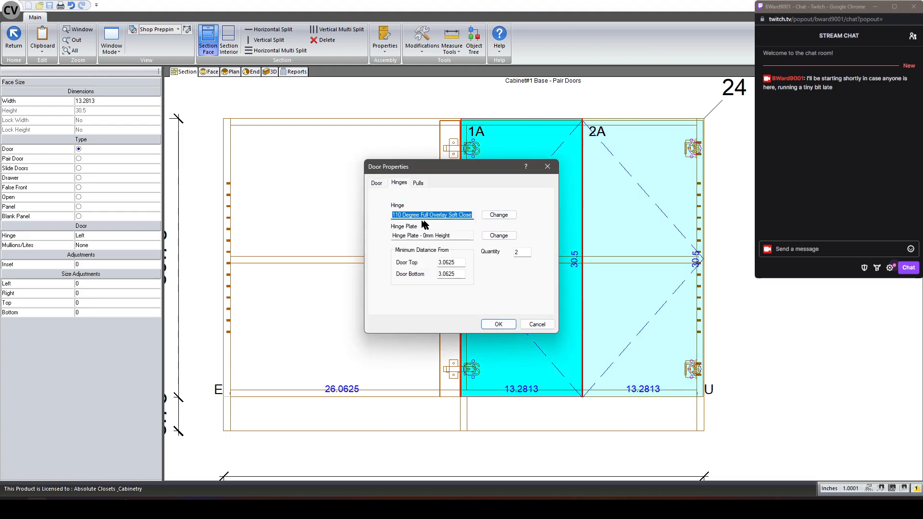
click(537, 324)
double_click(644, 228)
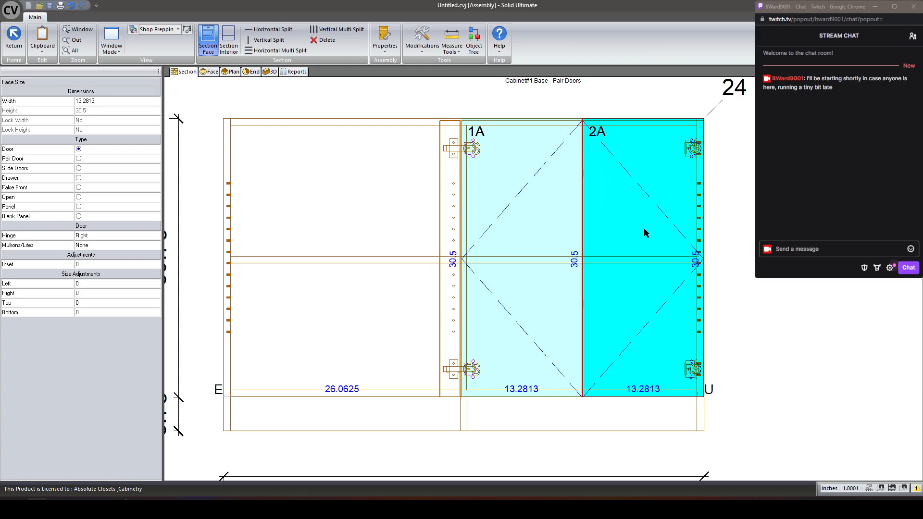
click(399, 183)
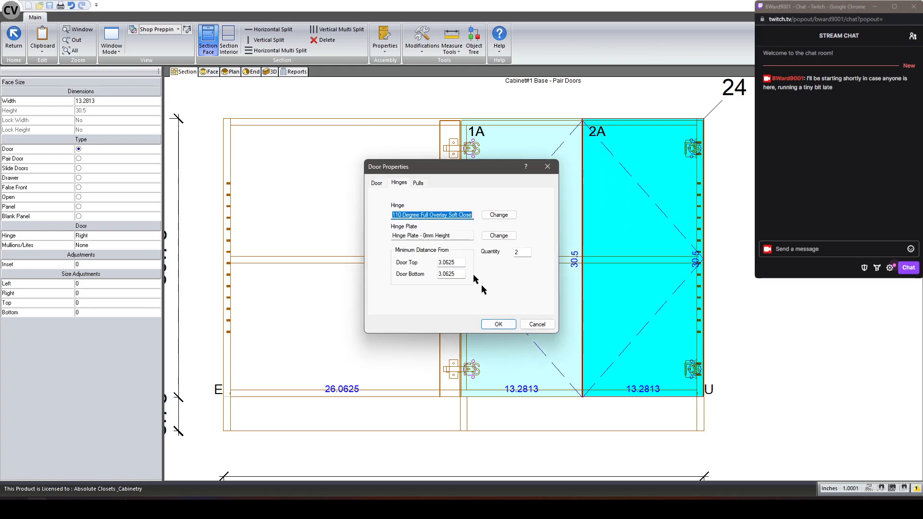
click(537, 324)
click(789, 352)
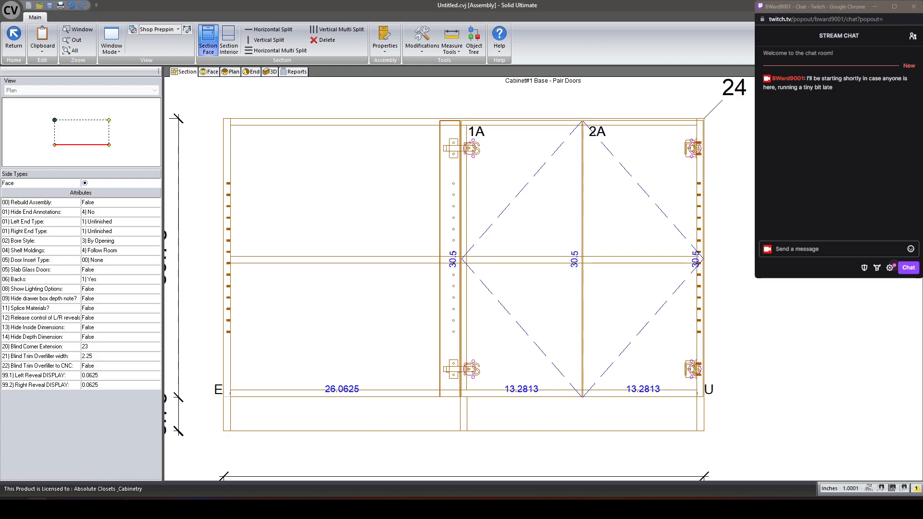
scroll(775, 247, down, 1)
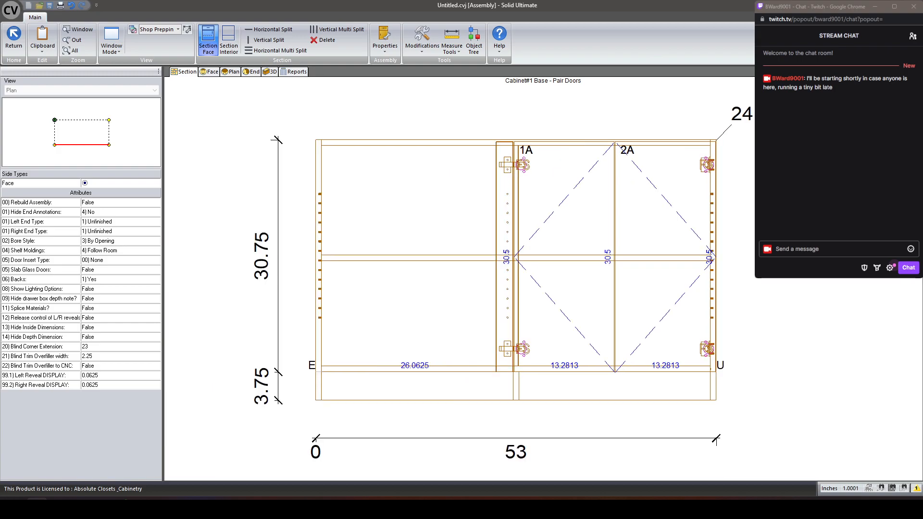